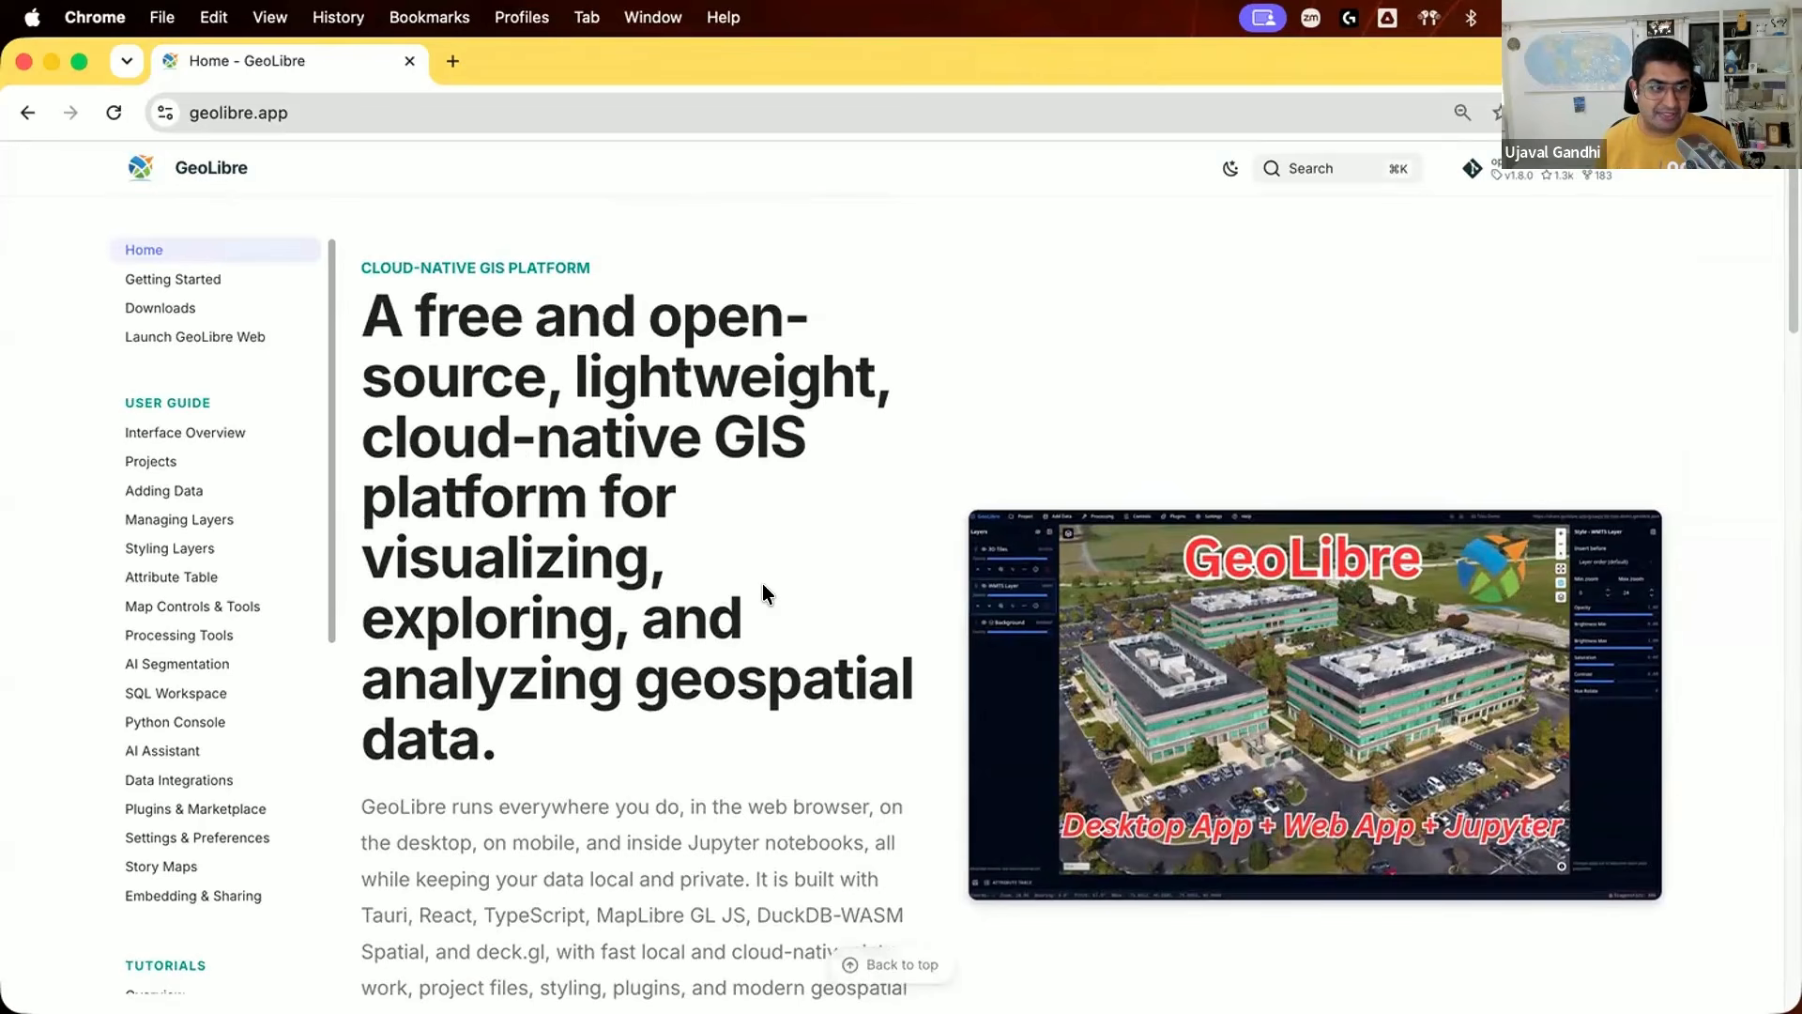
# Step: Launch GeoLibre Web from the GeoLibre home page in a separate browser tab and switch to it
pyautogui.scroll(-5, 763, 587)
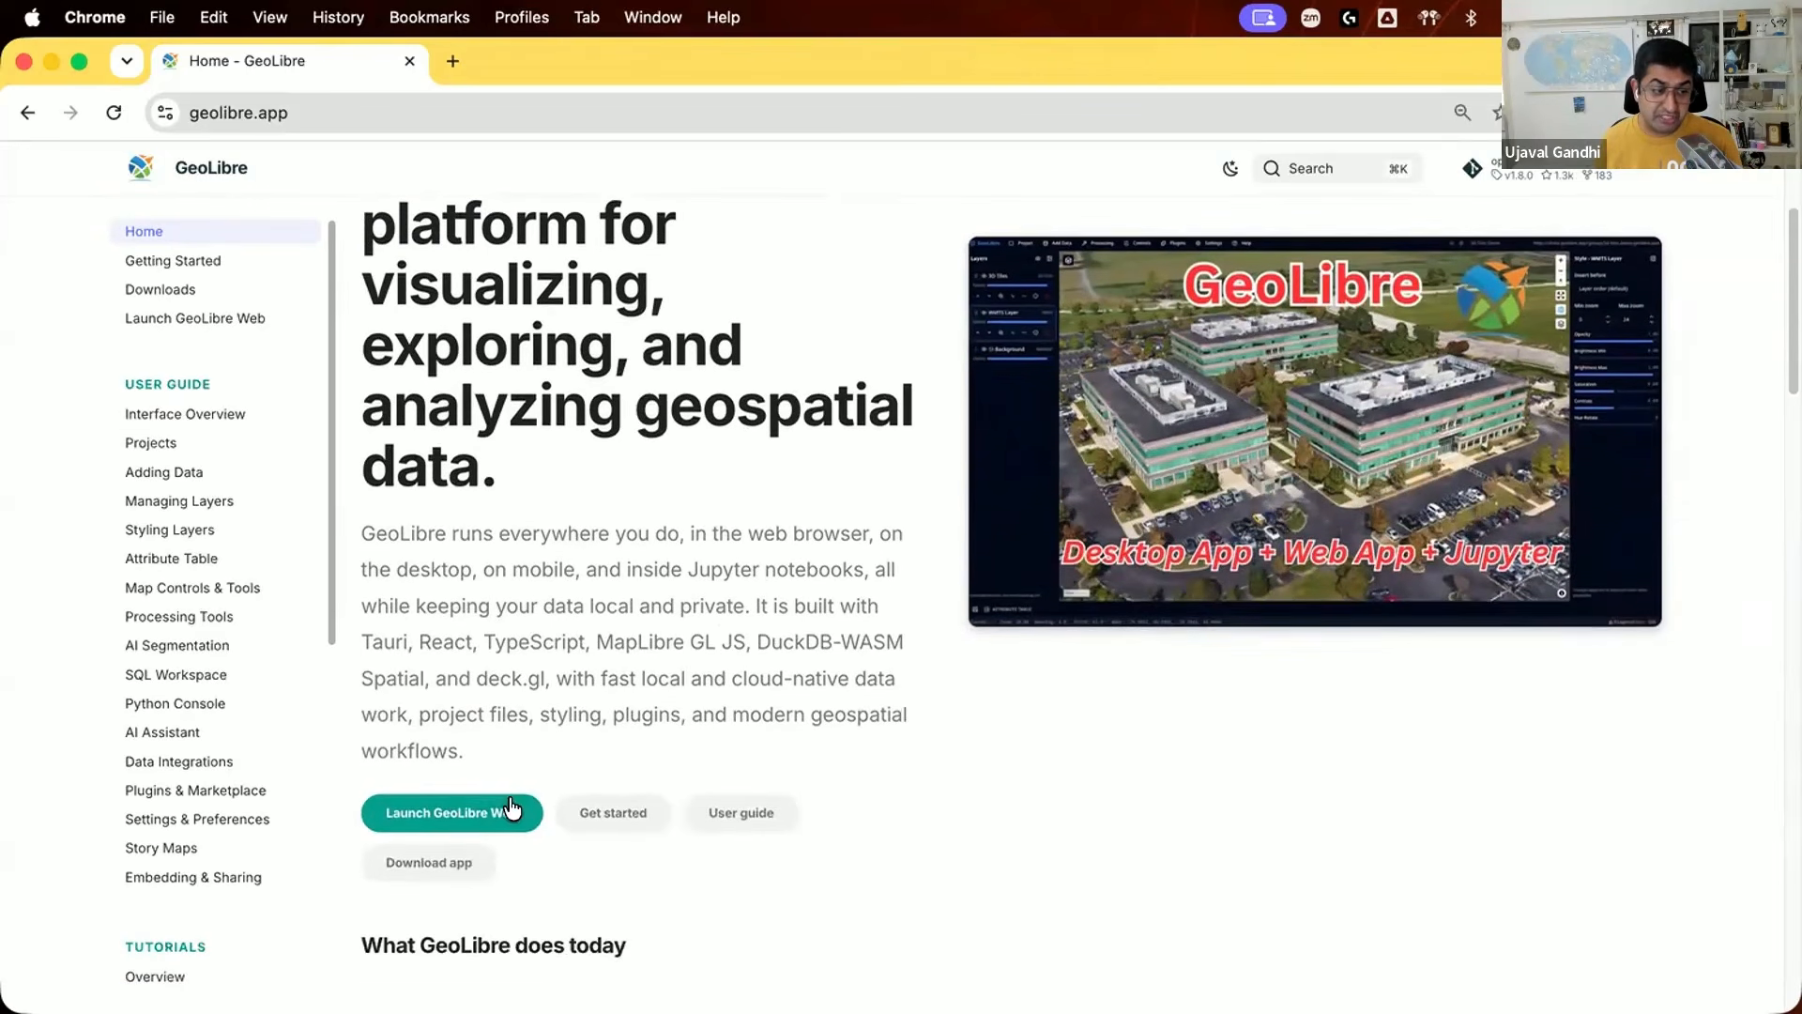
pyautogui.rightClick(520, 809)
pyautogui.click(561, 715)
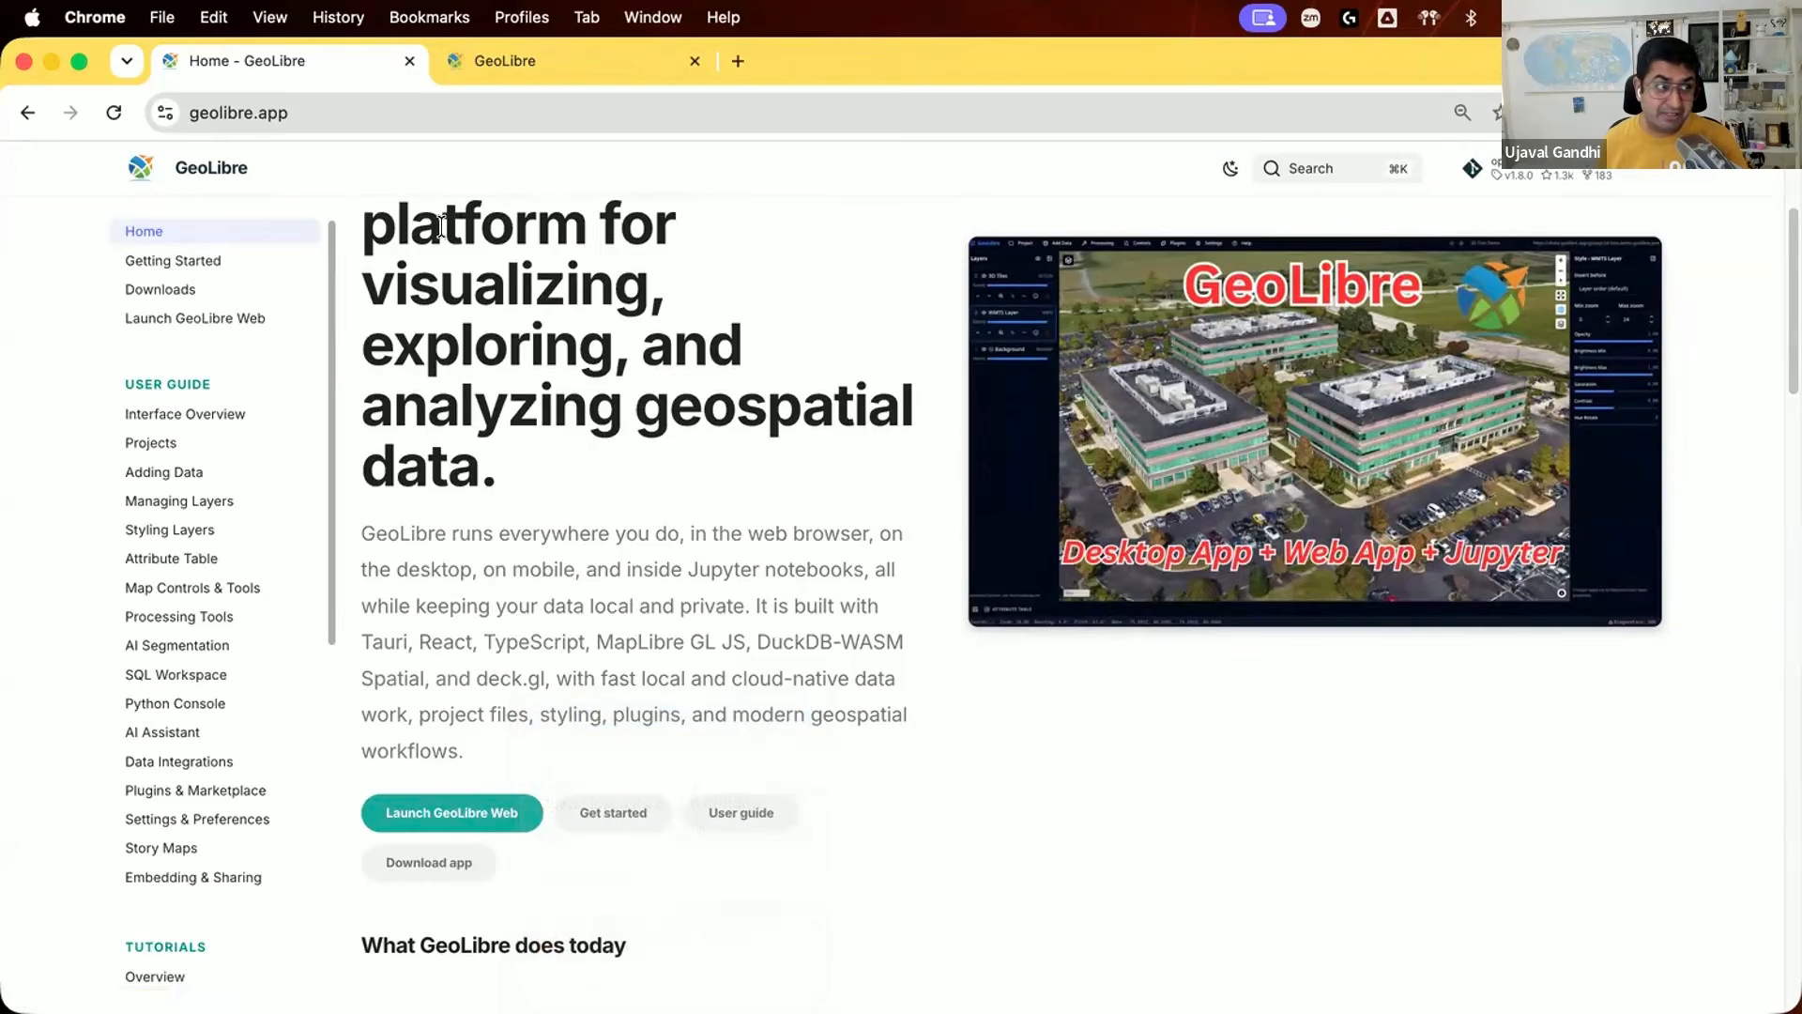
pyautogui.hotkey('ctrl', 'Tab')
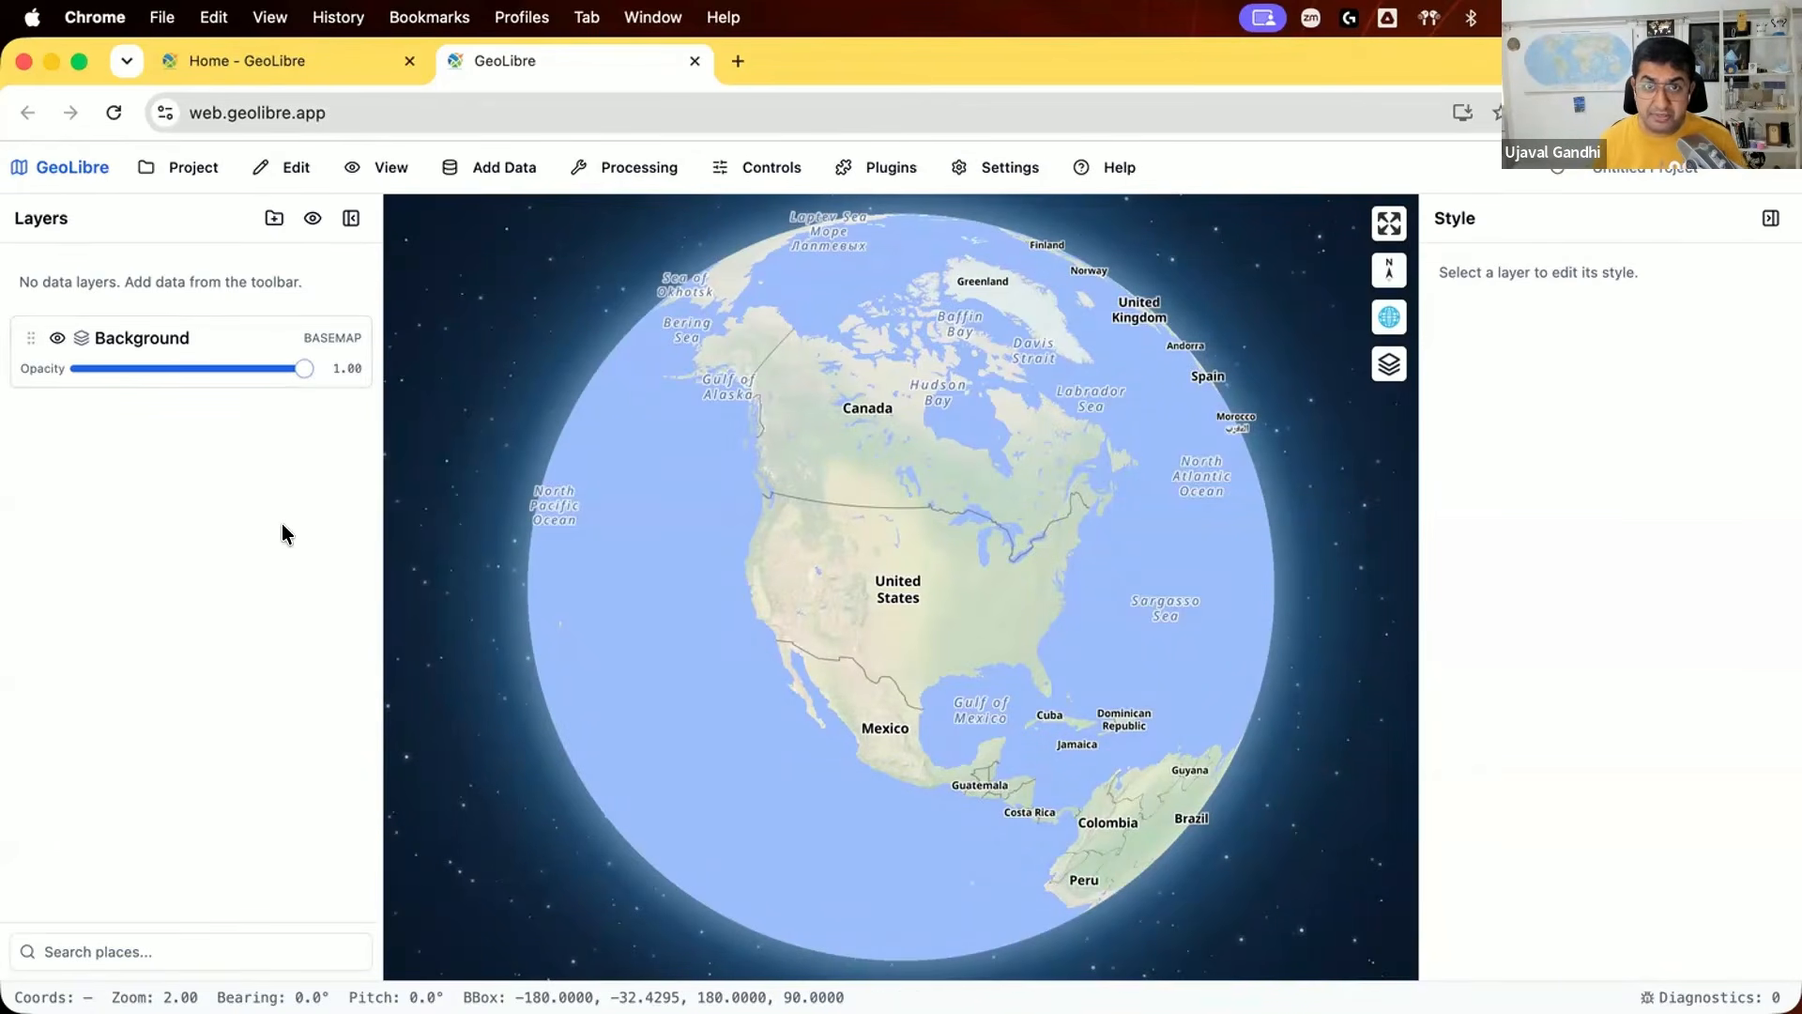
pyautogui.click(206, 167)
pyautogui.click(222, 263)
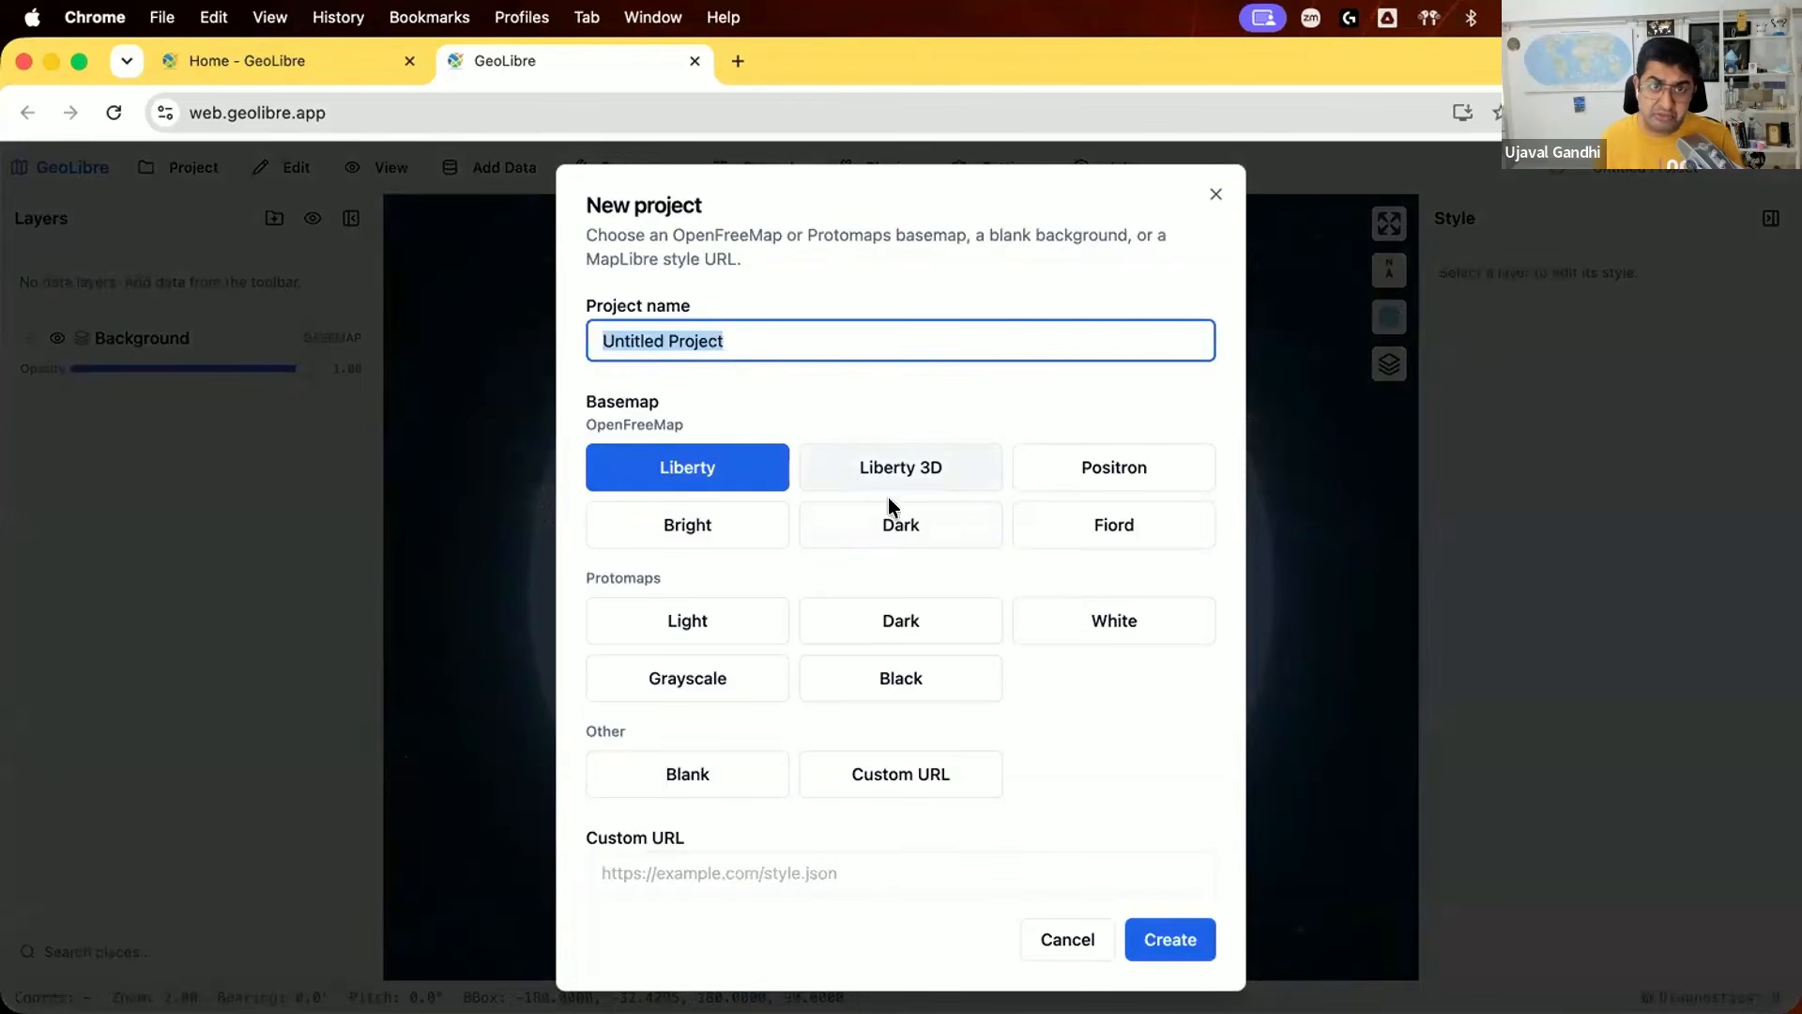
pyautogui.click(1082, 917)
# Step: Activate the Basemaps plugin to bring up its basemap catalogue on the map
pyautogui.moveTo(942, 610)
pyautogui.mouseDown()
pyautogui.moveTo(990, 639)
pyautogui.moveTo(1038, 628)
pyautogui.moveTo(965, 592)
pyautogui.mouseUp()
pyautogui.moveTo(1105, 595); pyautogui.dragTo(942, 570)
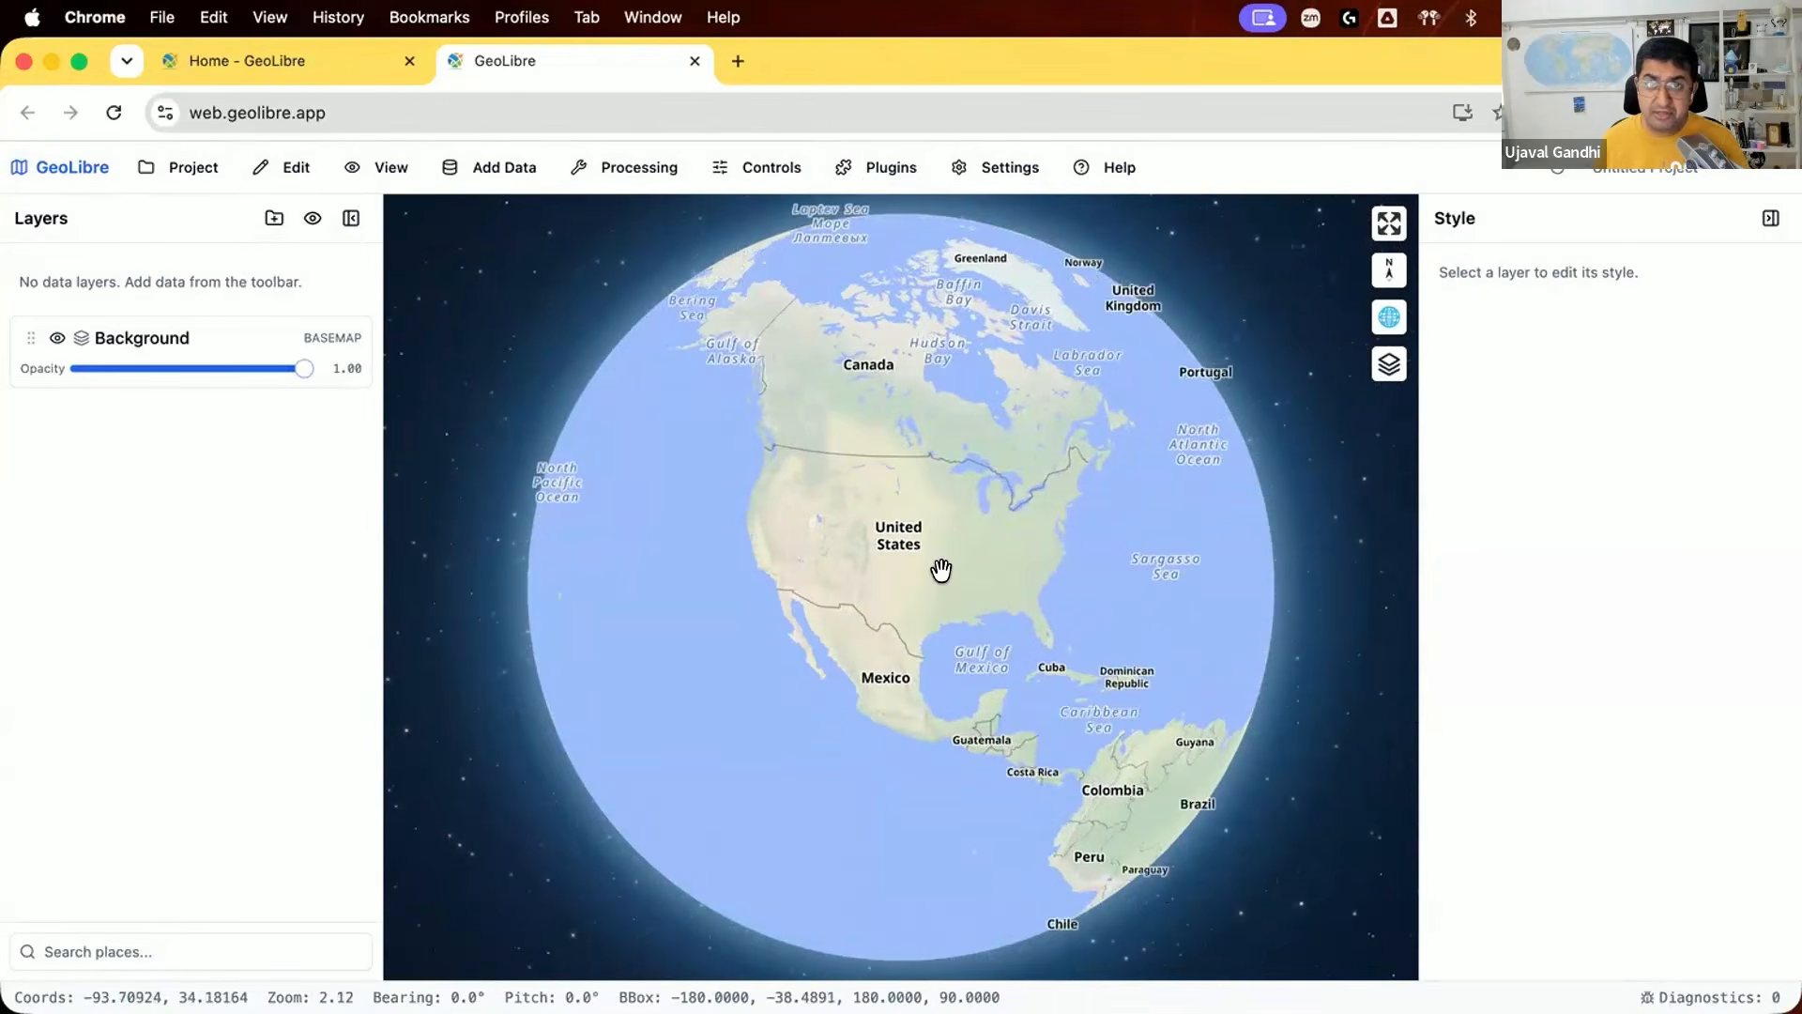
pyautogui.click(854, 167)
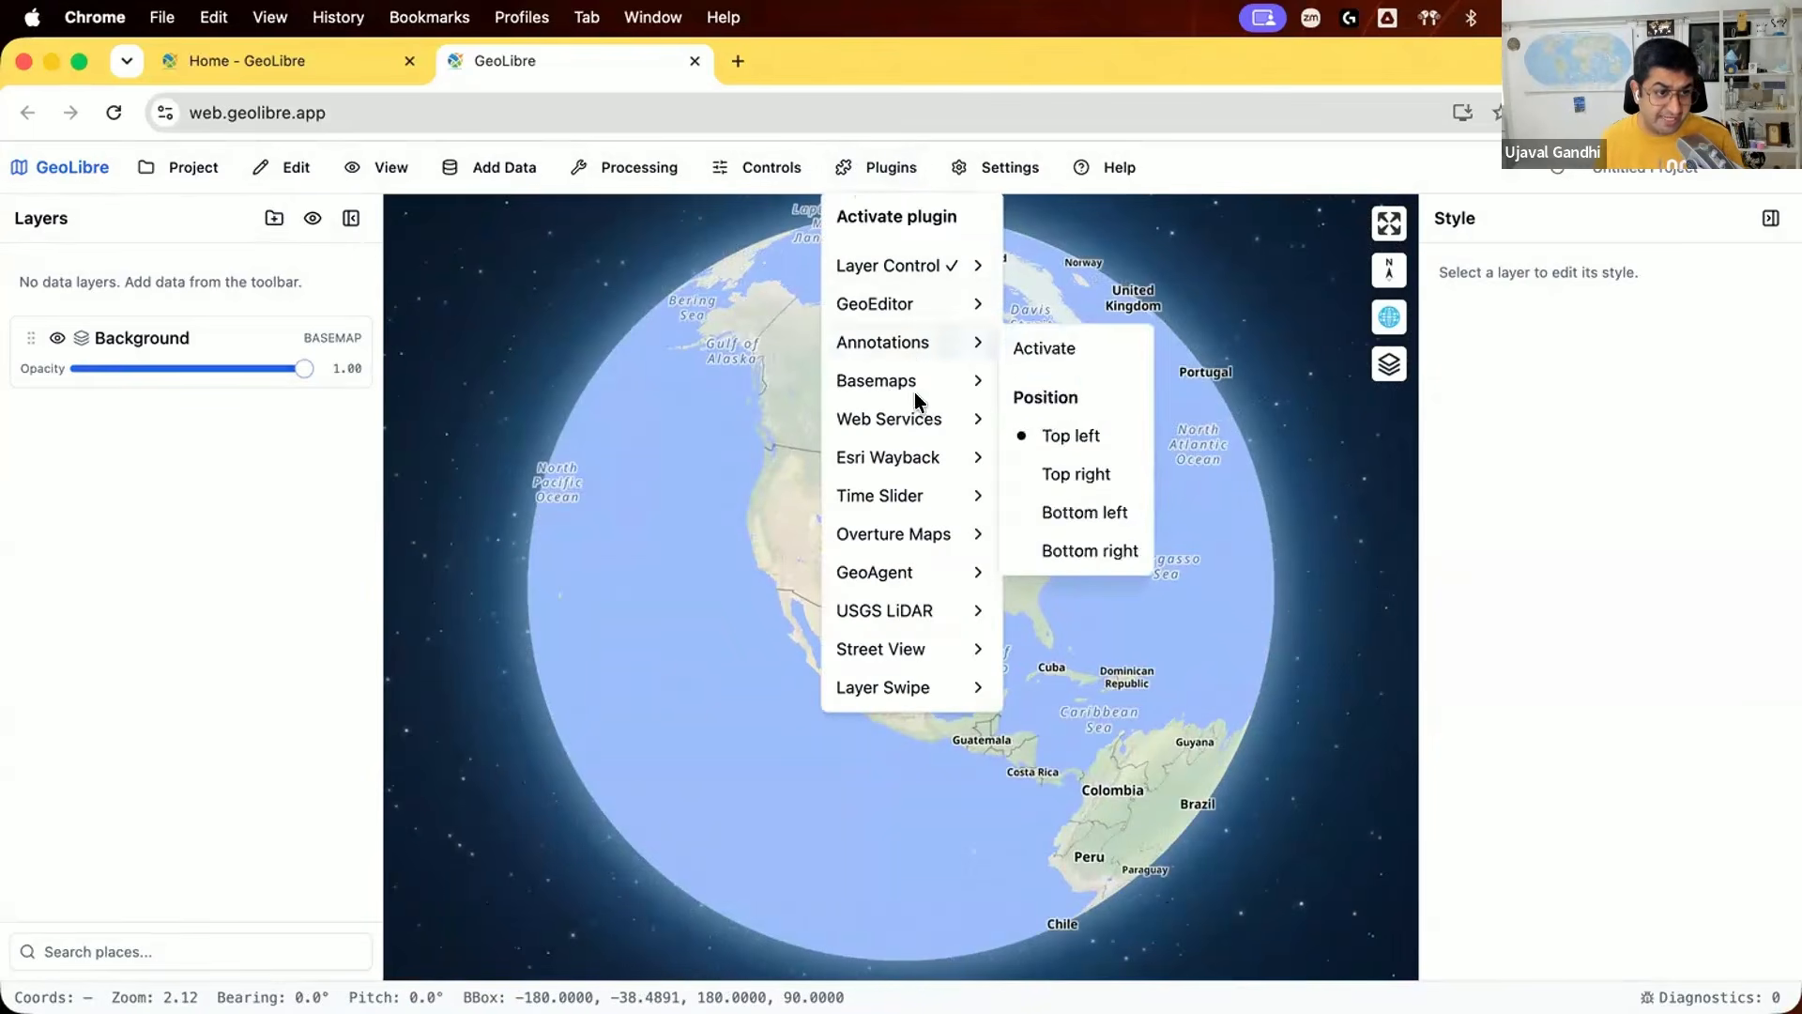
pyautogui.moveTo(984, 388)
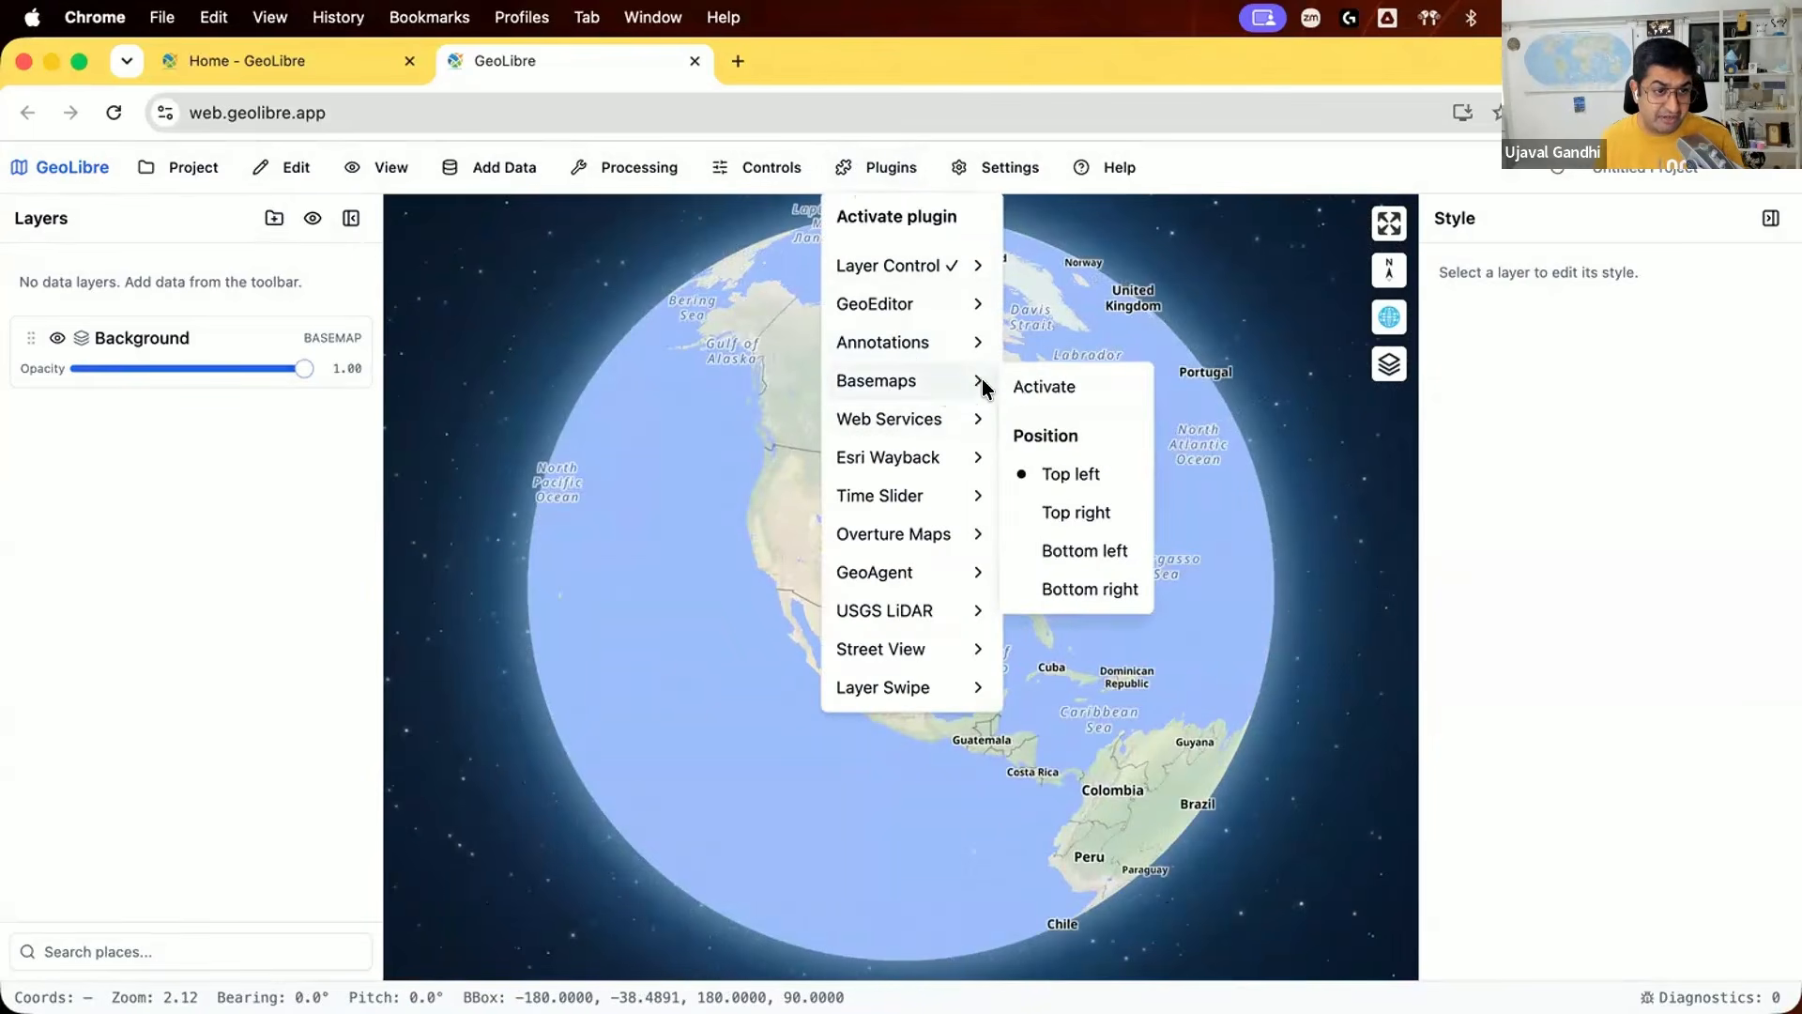
pyautogui.click(1042, 387)
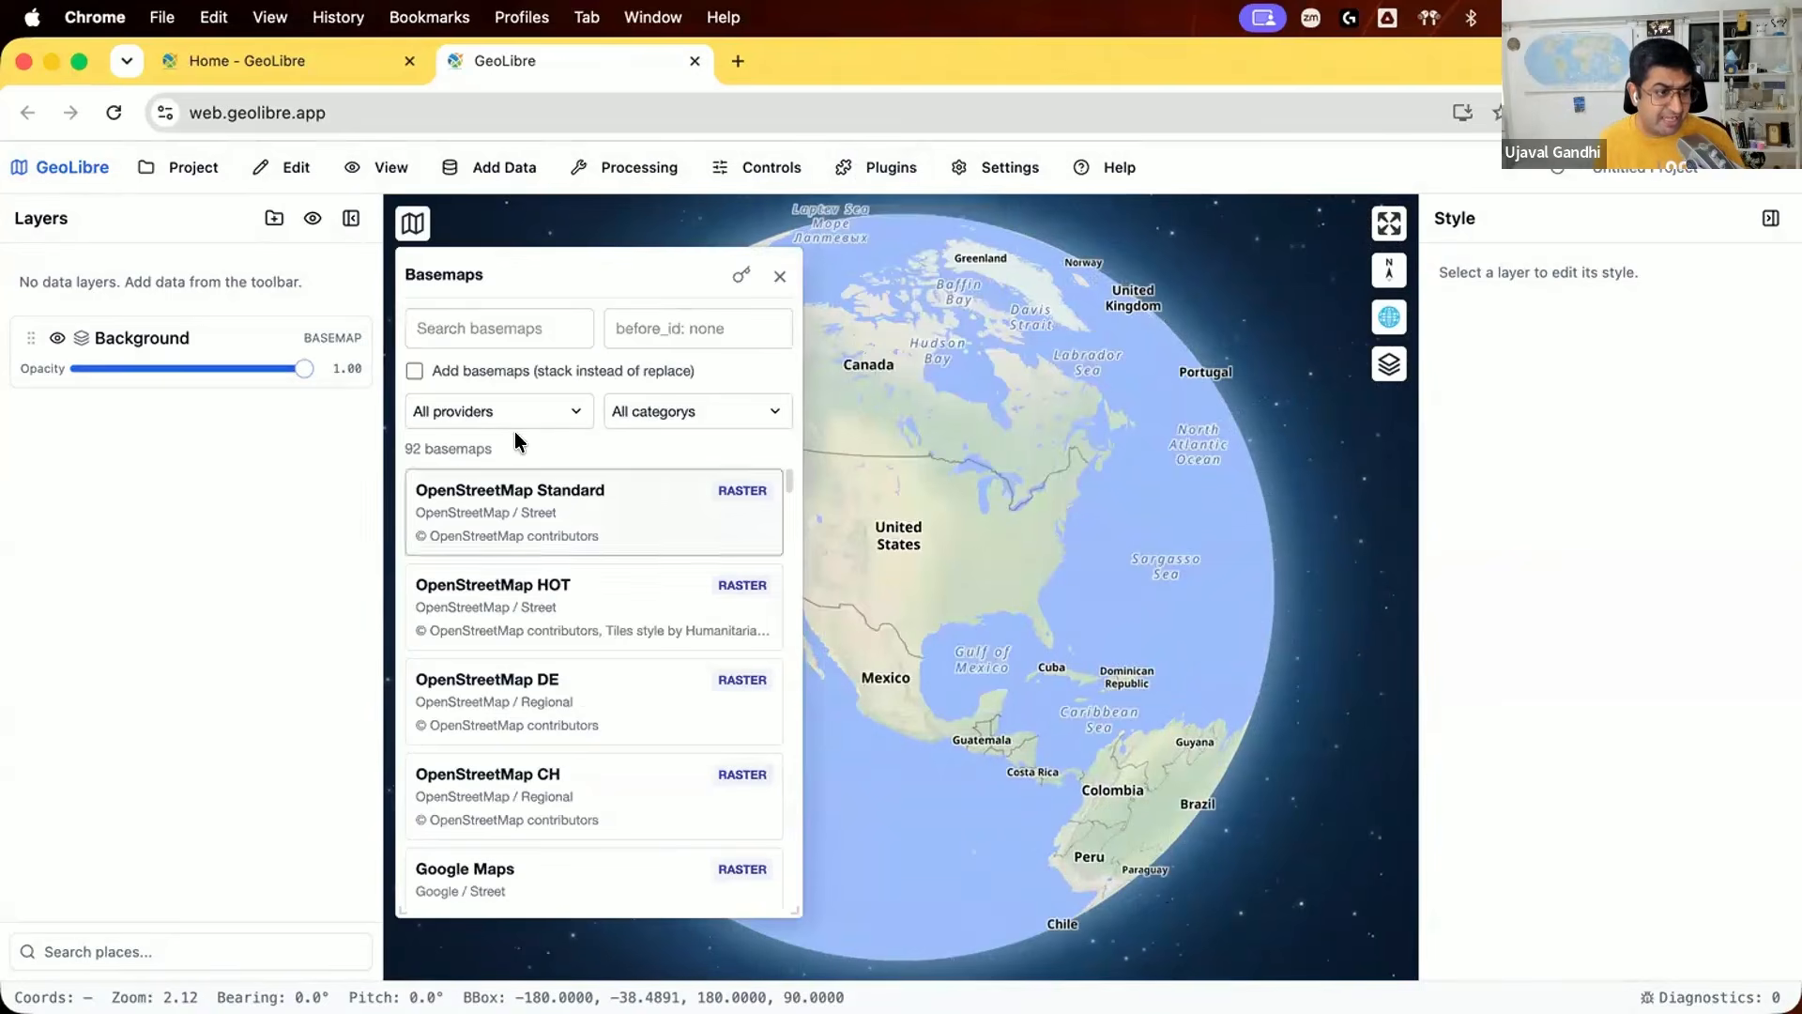
# Step: Search the basemaps for "blue", add the Blue Marble imagery to the map and hide the Background layer
pyautogui.scroll(-5, 526, 563)
pyautogui.click(497, 327)
pyautogui.write('blue')
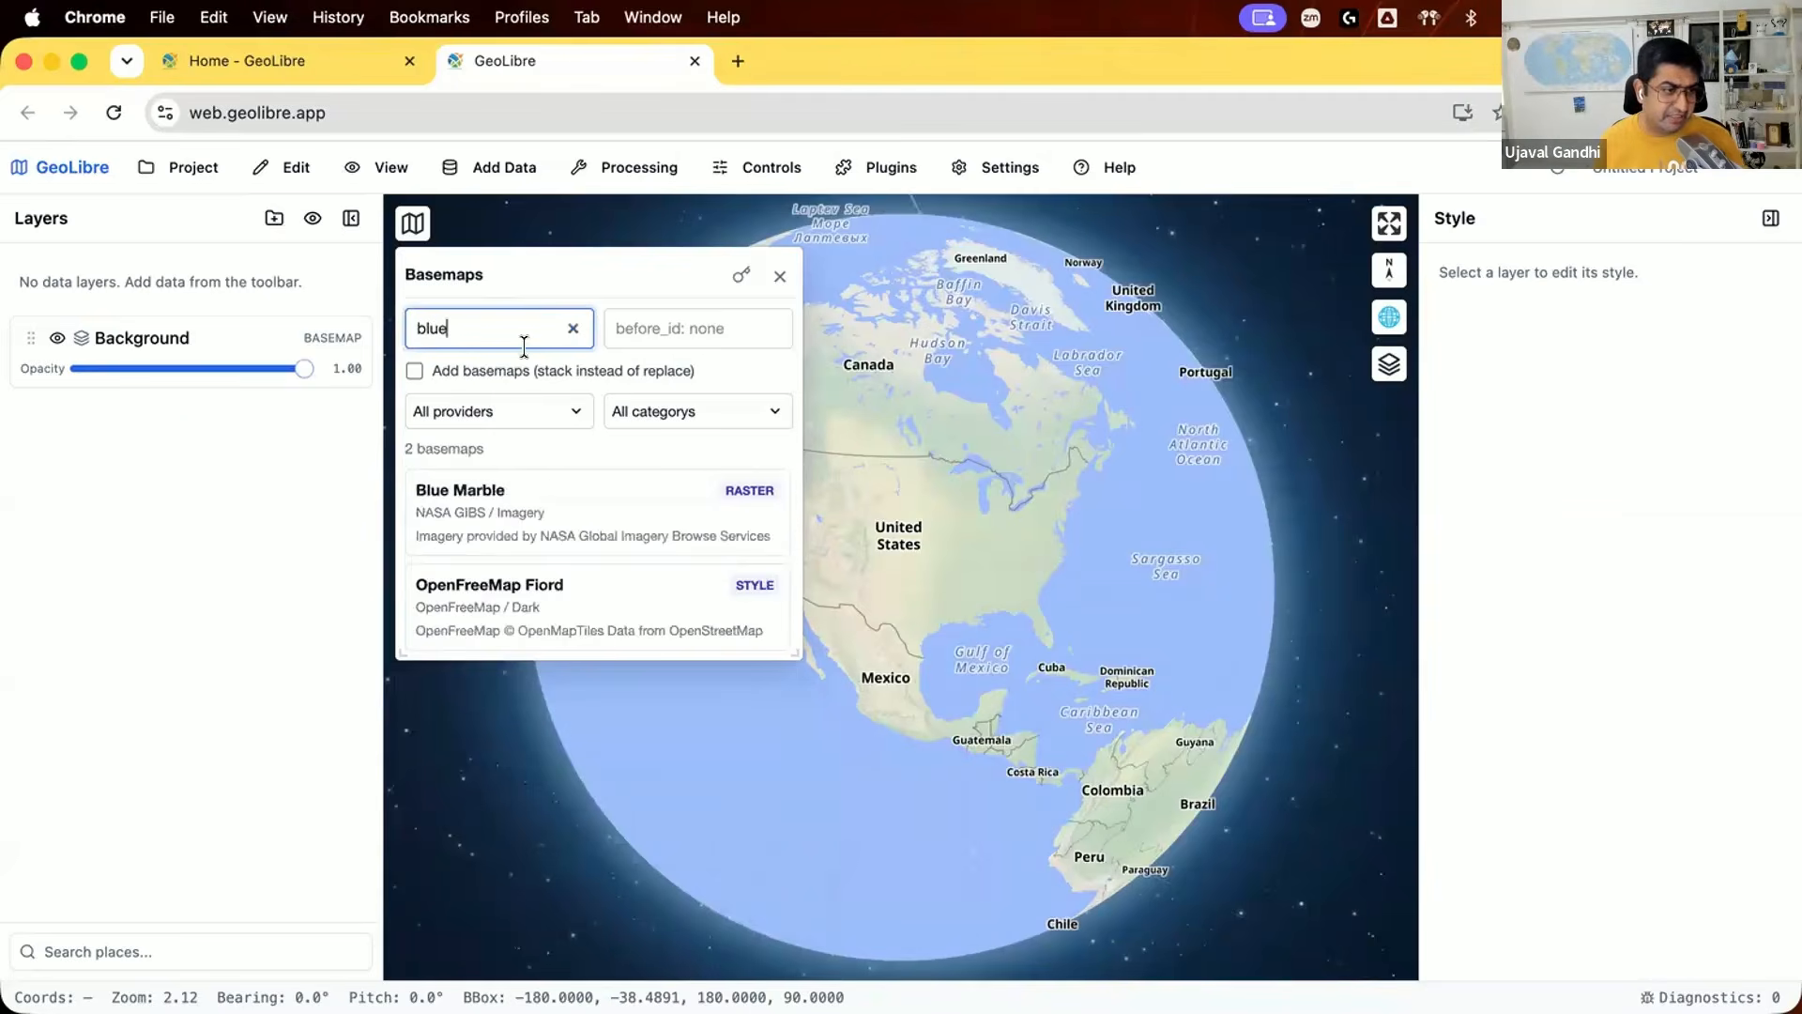
pyautogui.click(711, 502)
pyautogui.click(780, 276)
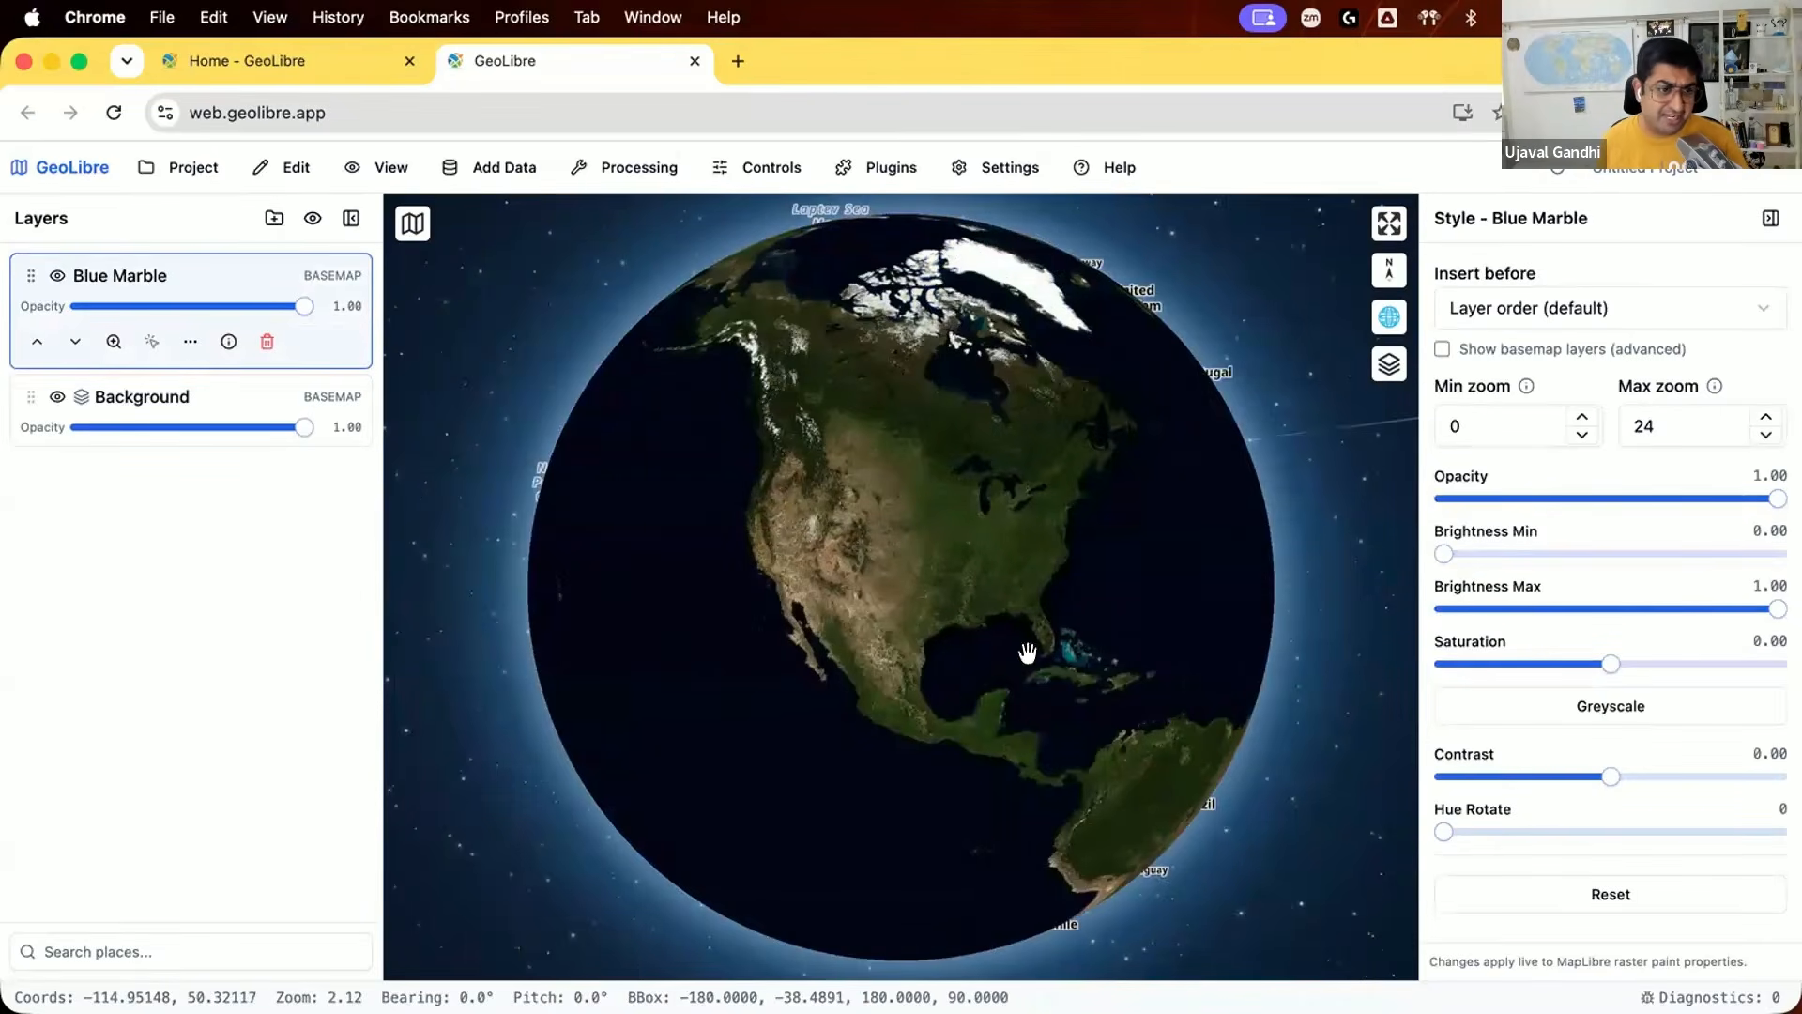
pyautogui.moveTo(1014, 707); pyautogui.dragTo(949, 406)
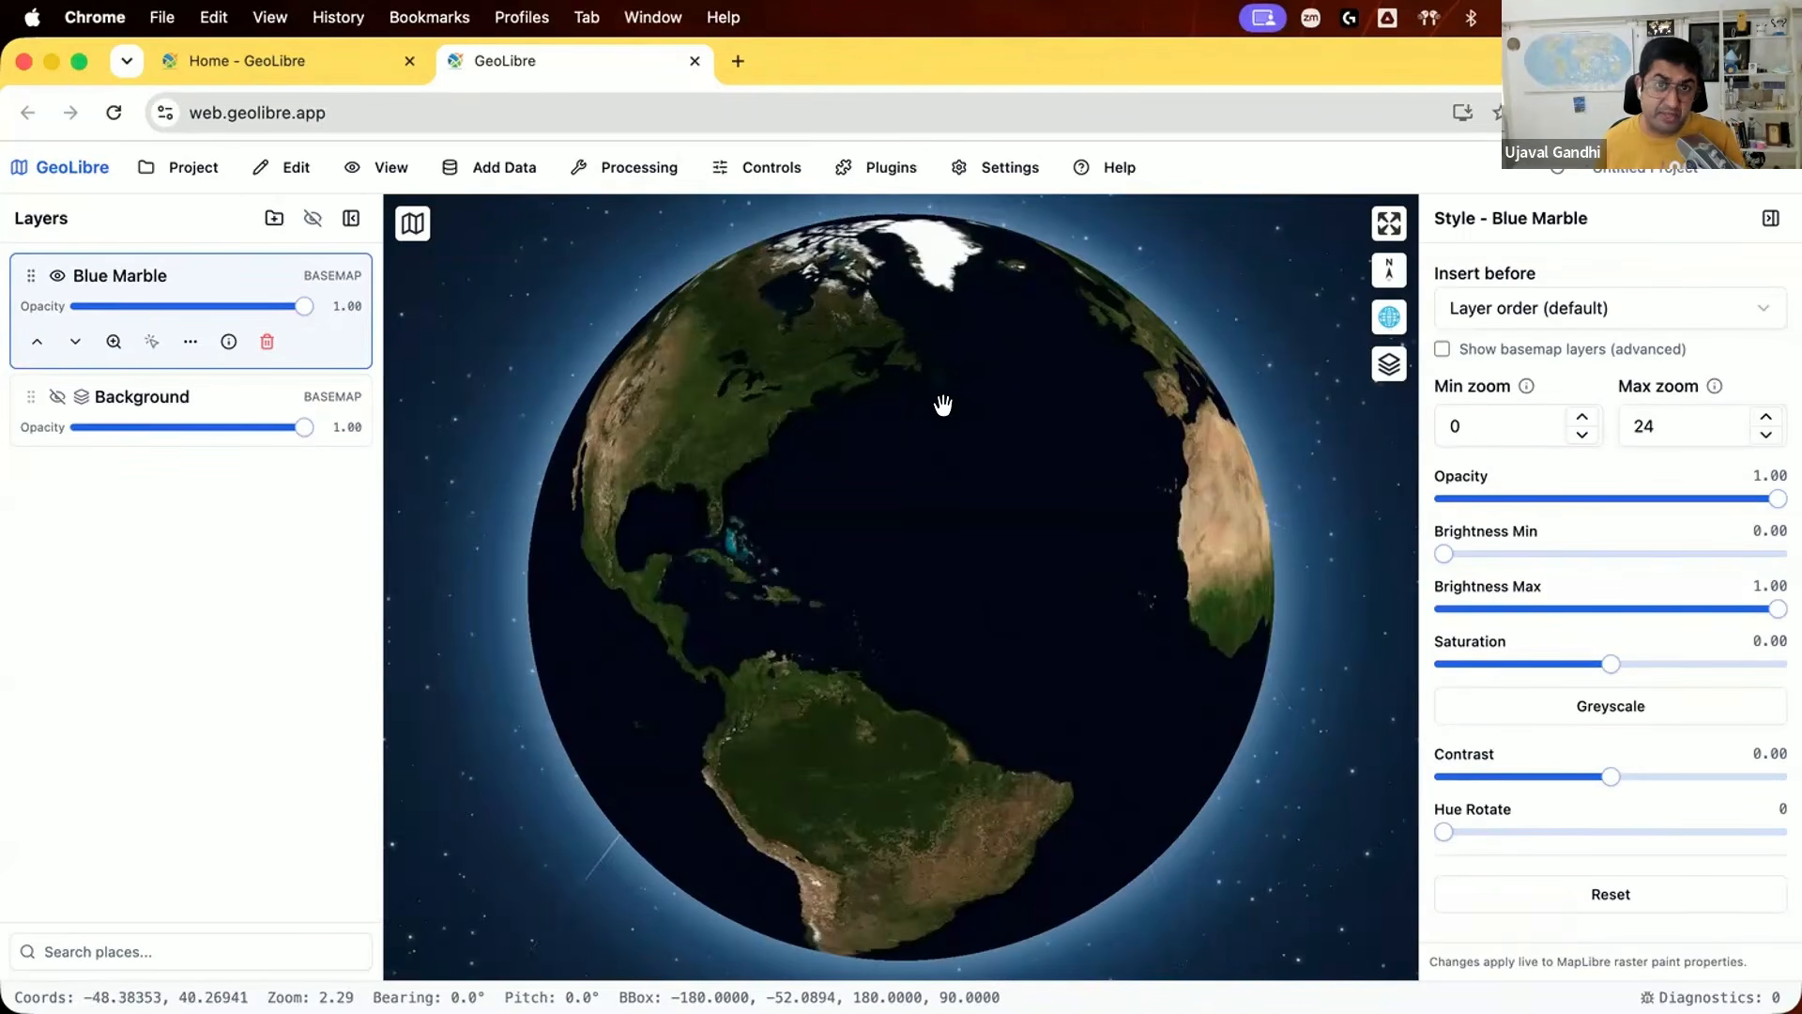
# Step: Look through the file, web service, cloud, 3D and database layer types offered for adding data
pyautogui.click(504, 169)
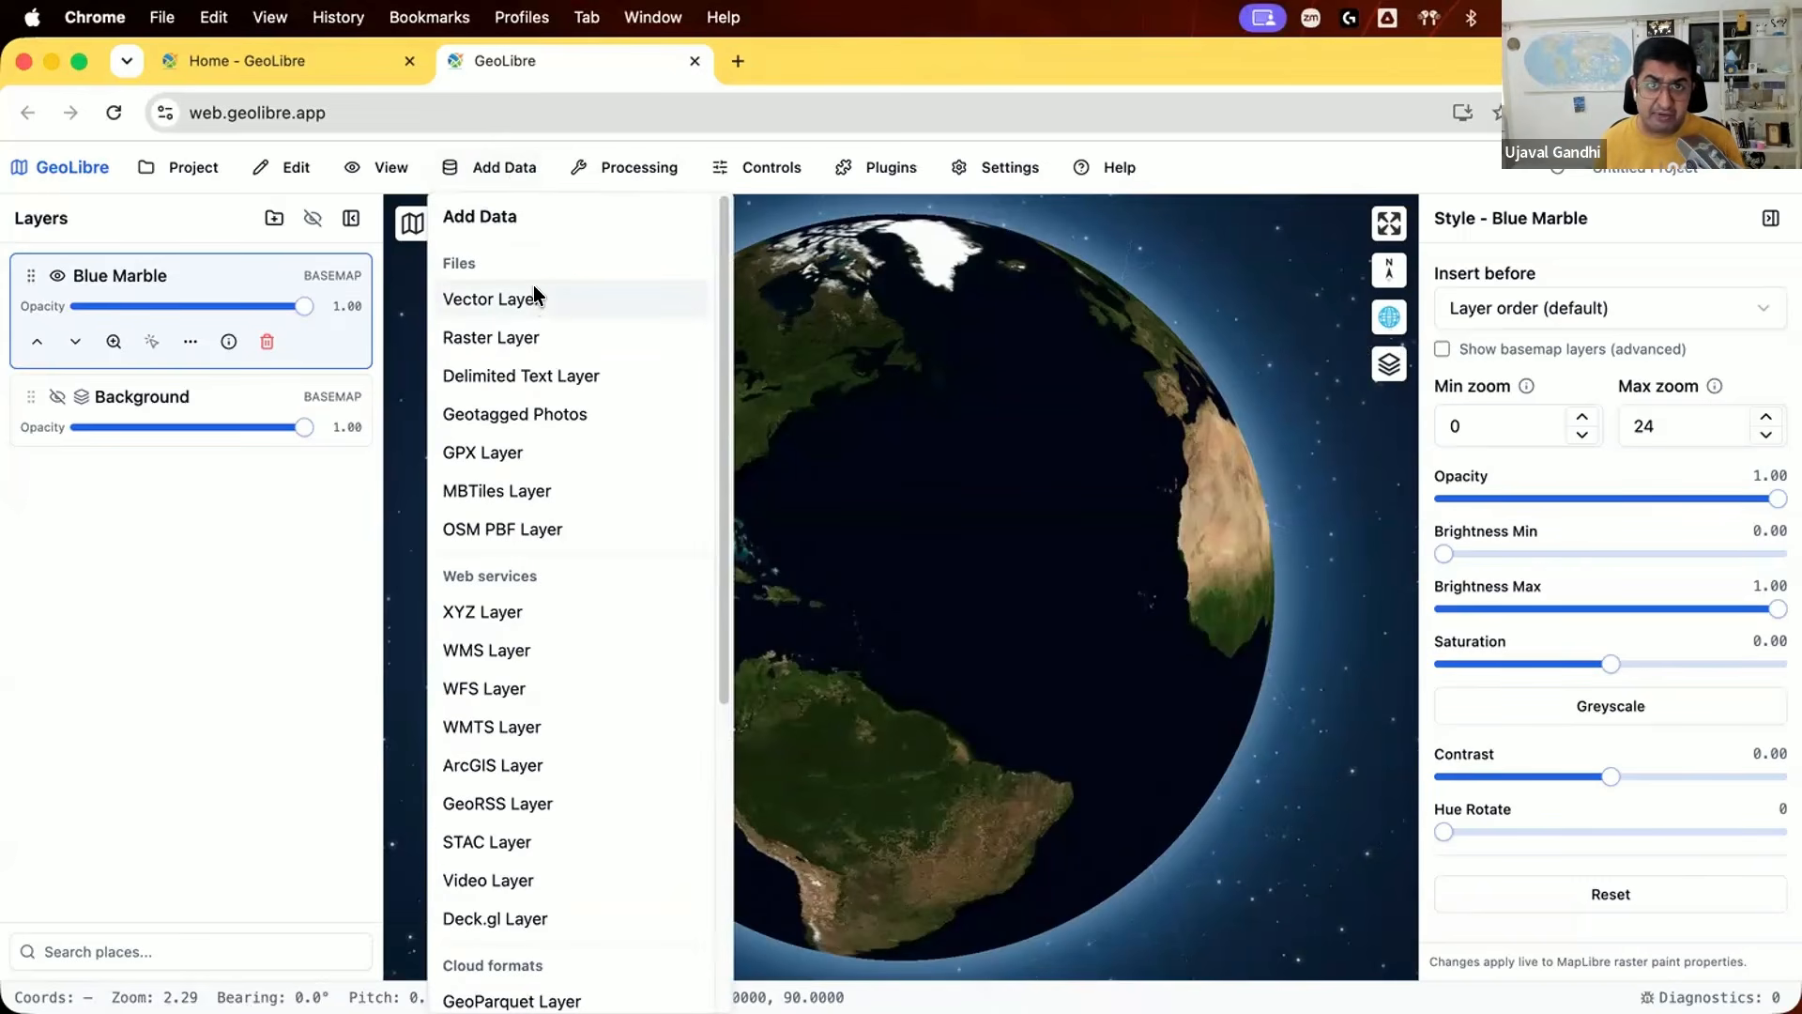
pyautogui.scroll(-5, 545, 323)
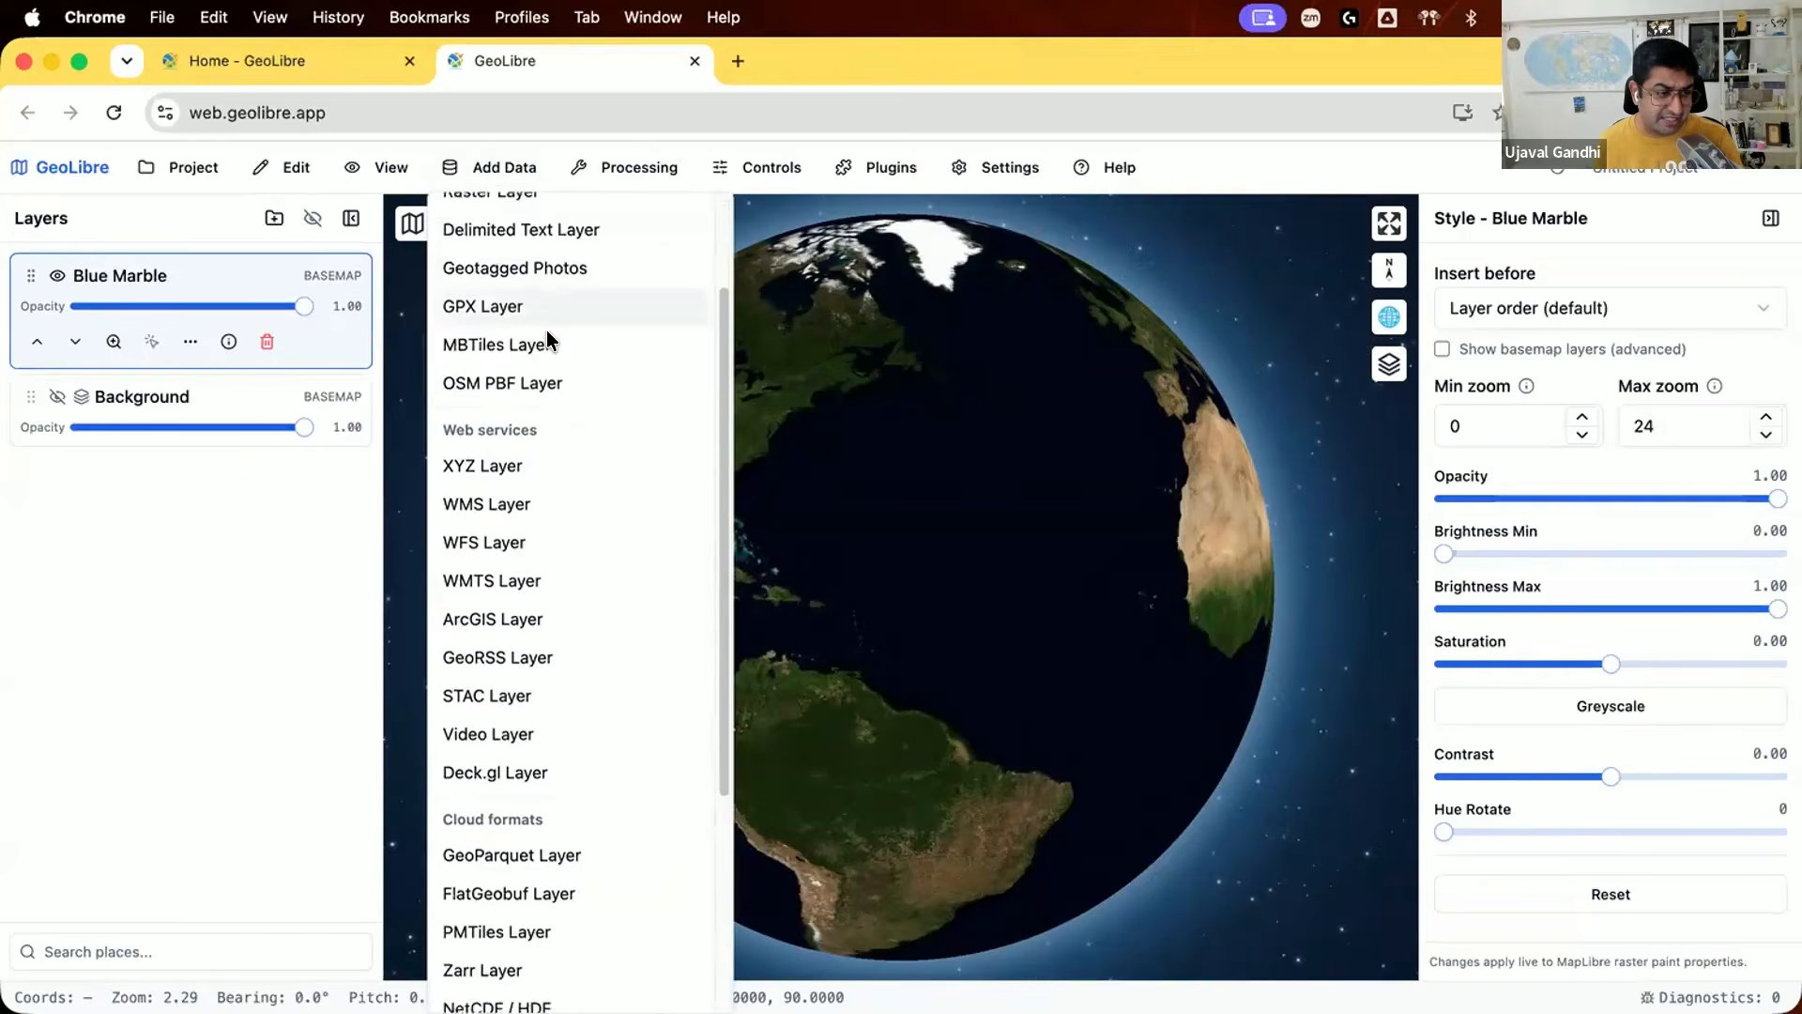
pyautogui.scroll(-3, 546, 332)
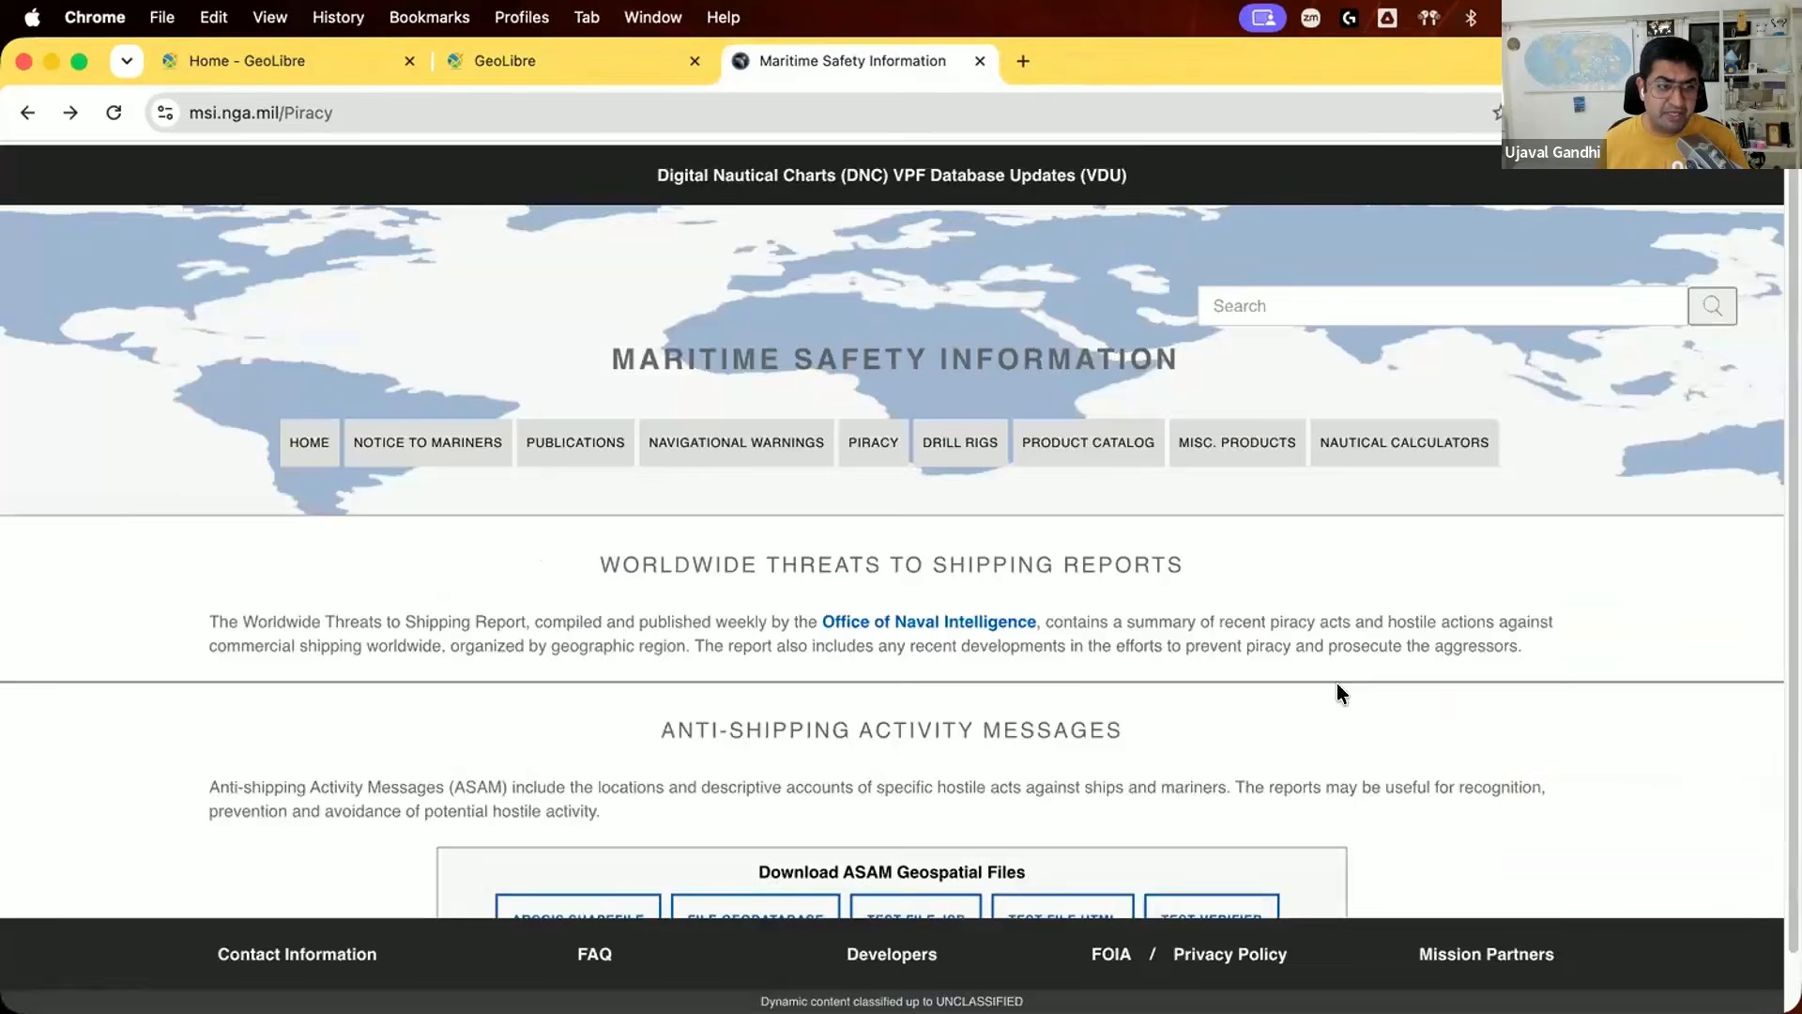
# Step: Find the ASAM ArcGIS shapefile download on the Maritime Safety Information piracy page
pyautogui.scroll(-1, 1337, 683)
pyautogui.scroll(-1, 1337, 694)
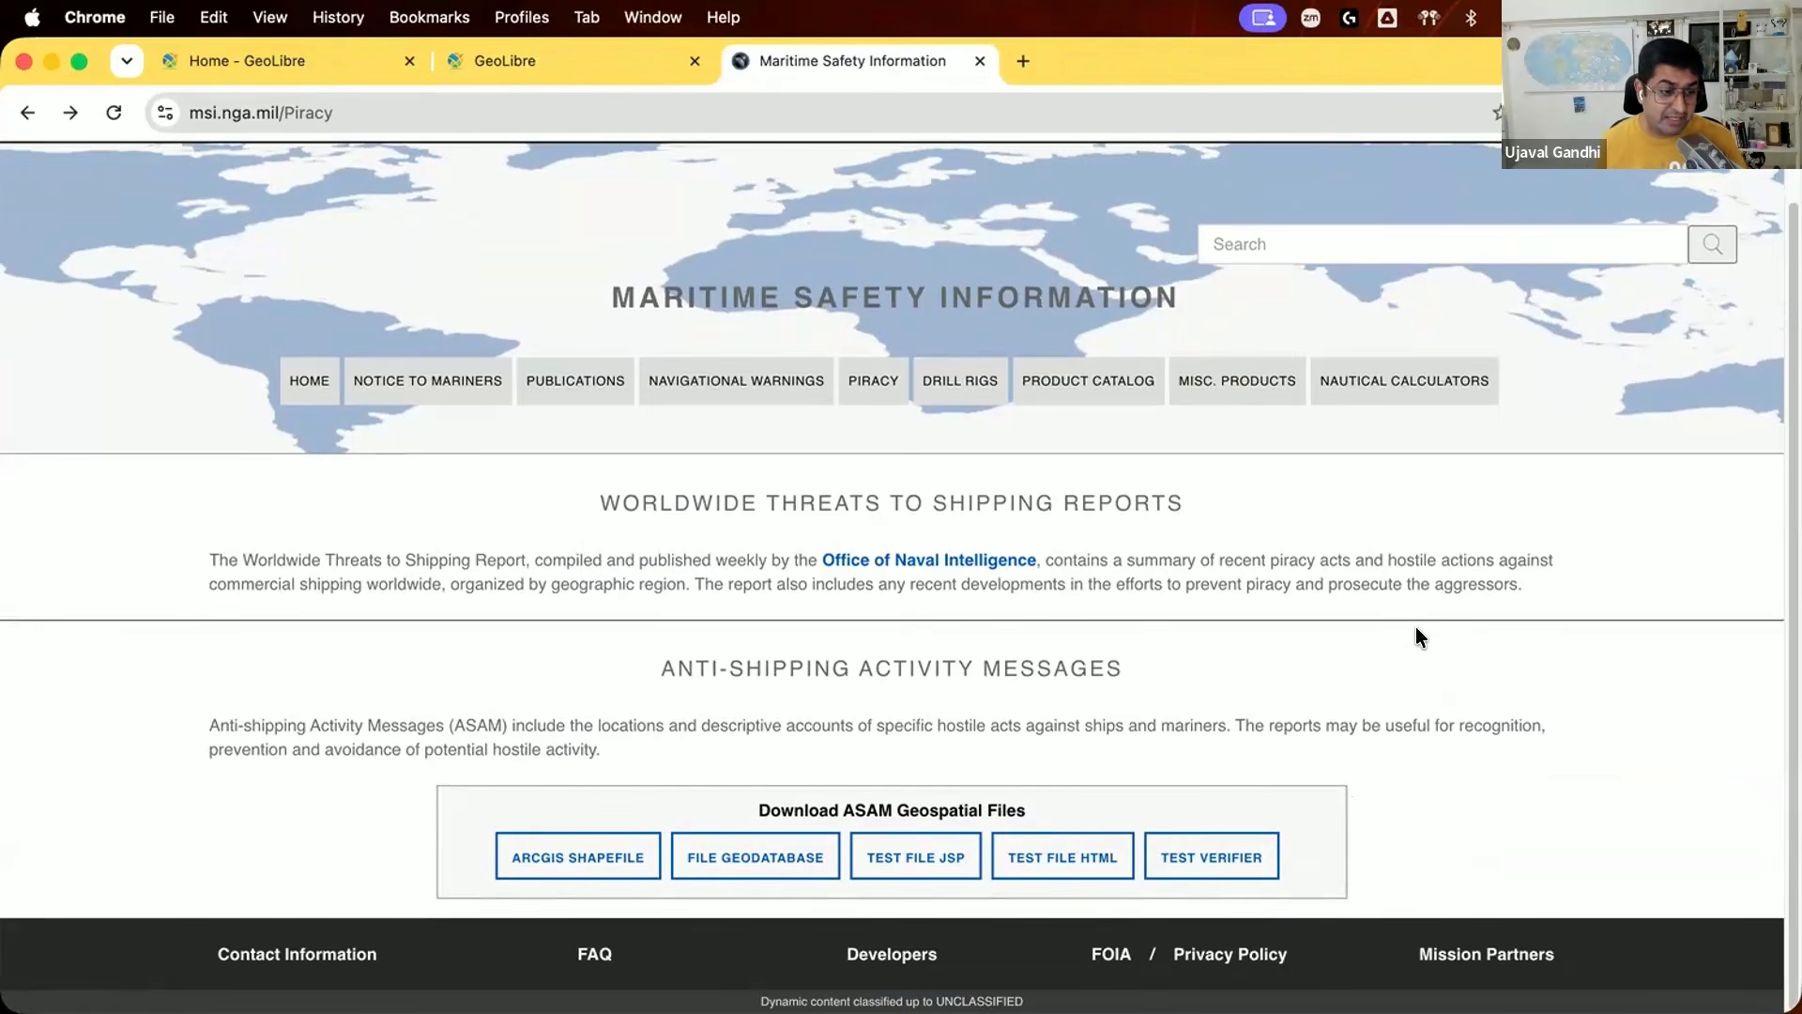
pyautogui.click(547, 854)
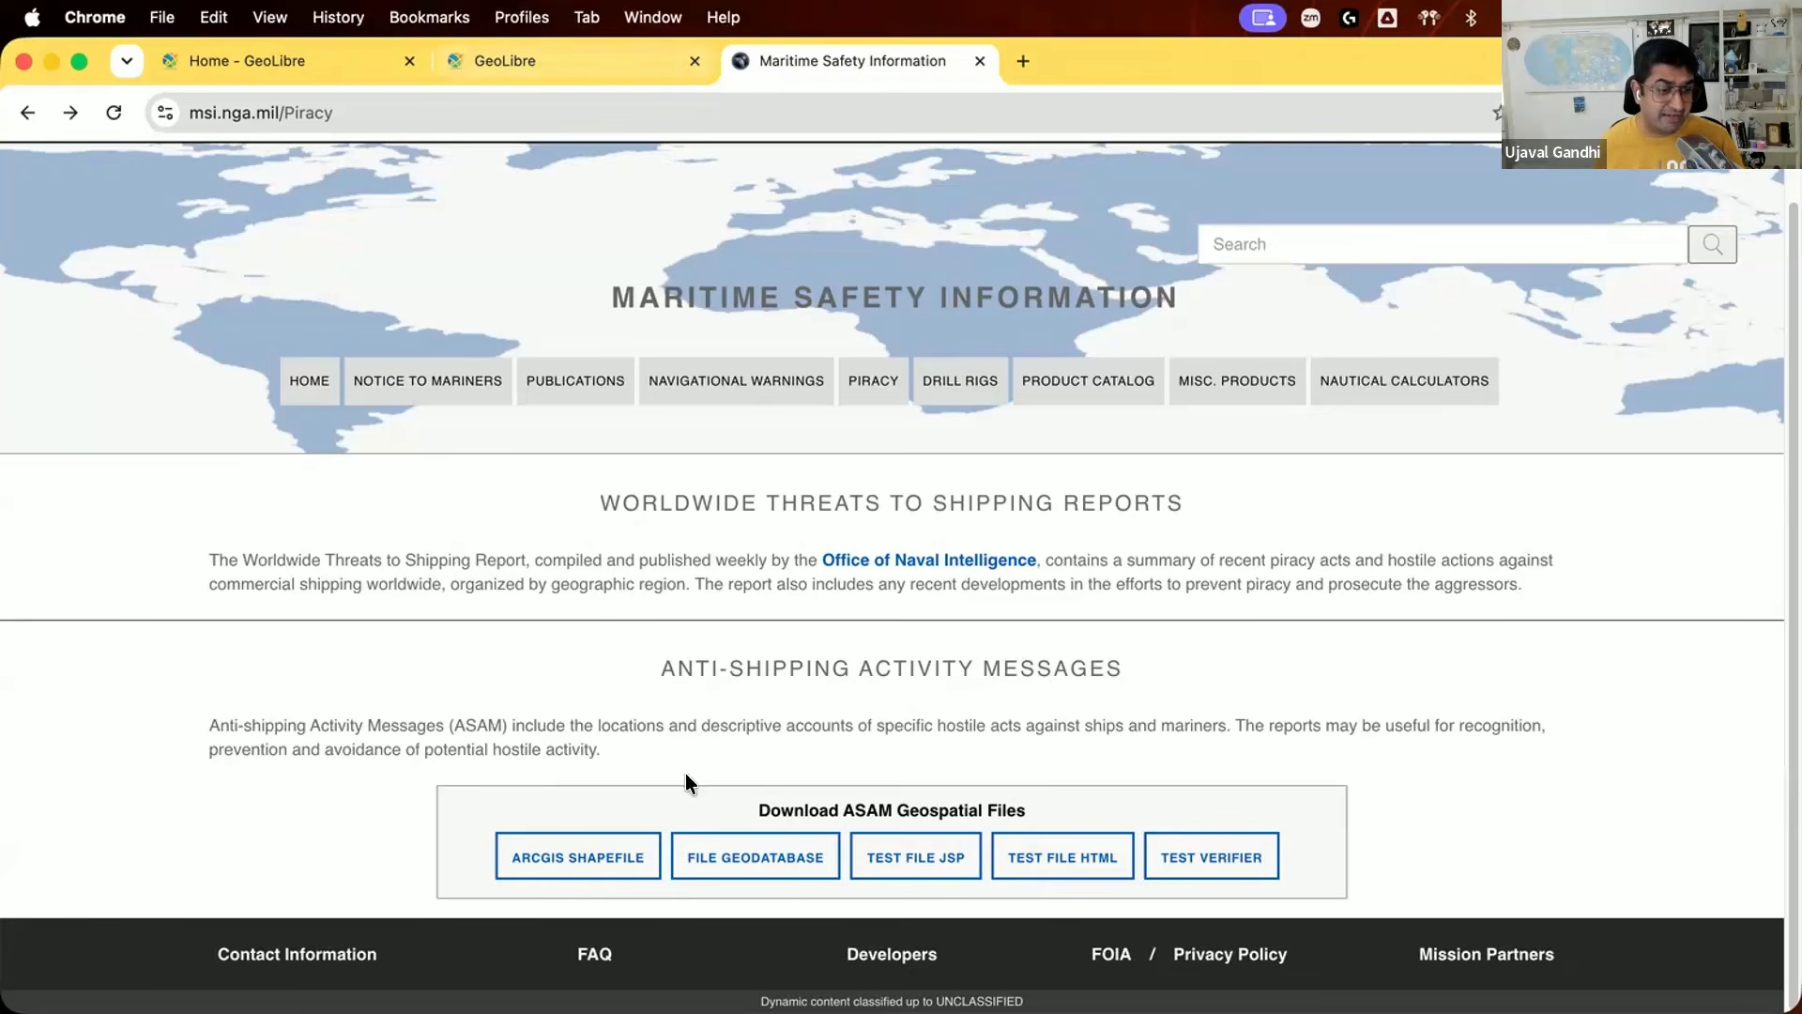
# Step: Return to GeoLibre and load the All ASAM Events .shx, .shp, .prj and .dbf files from geolibre-demo as a vector layer
pyautogui.click(552, 56)
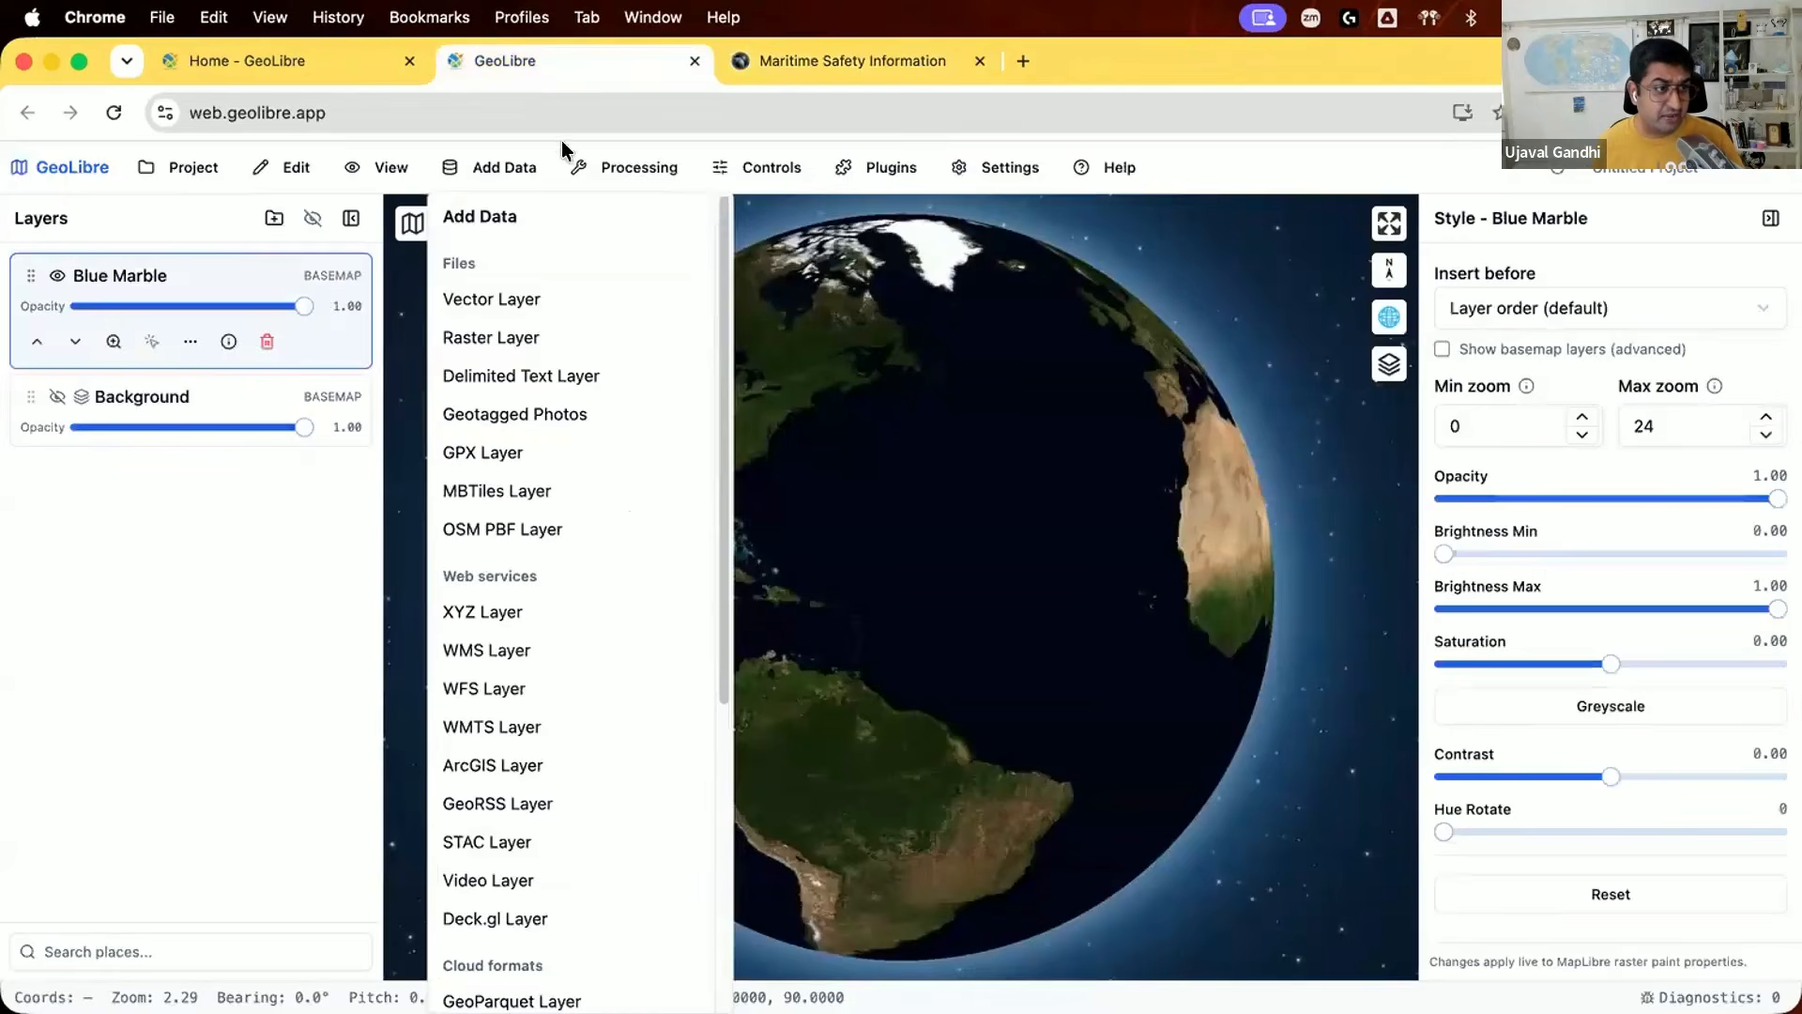
pyautogui.click(515, 297)
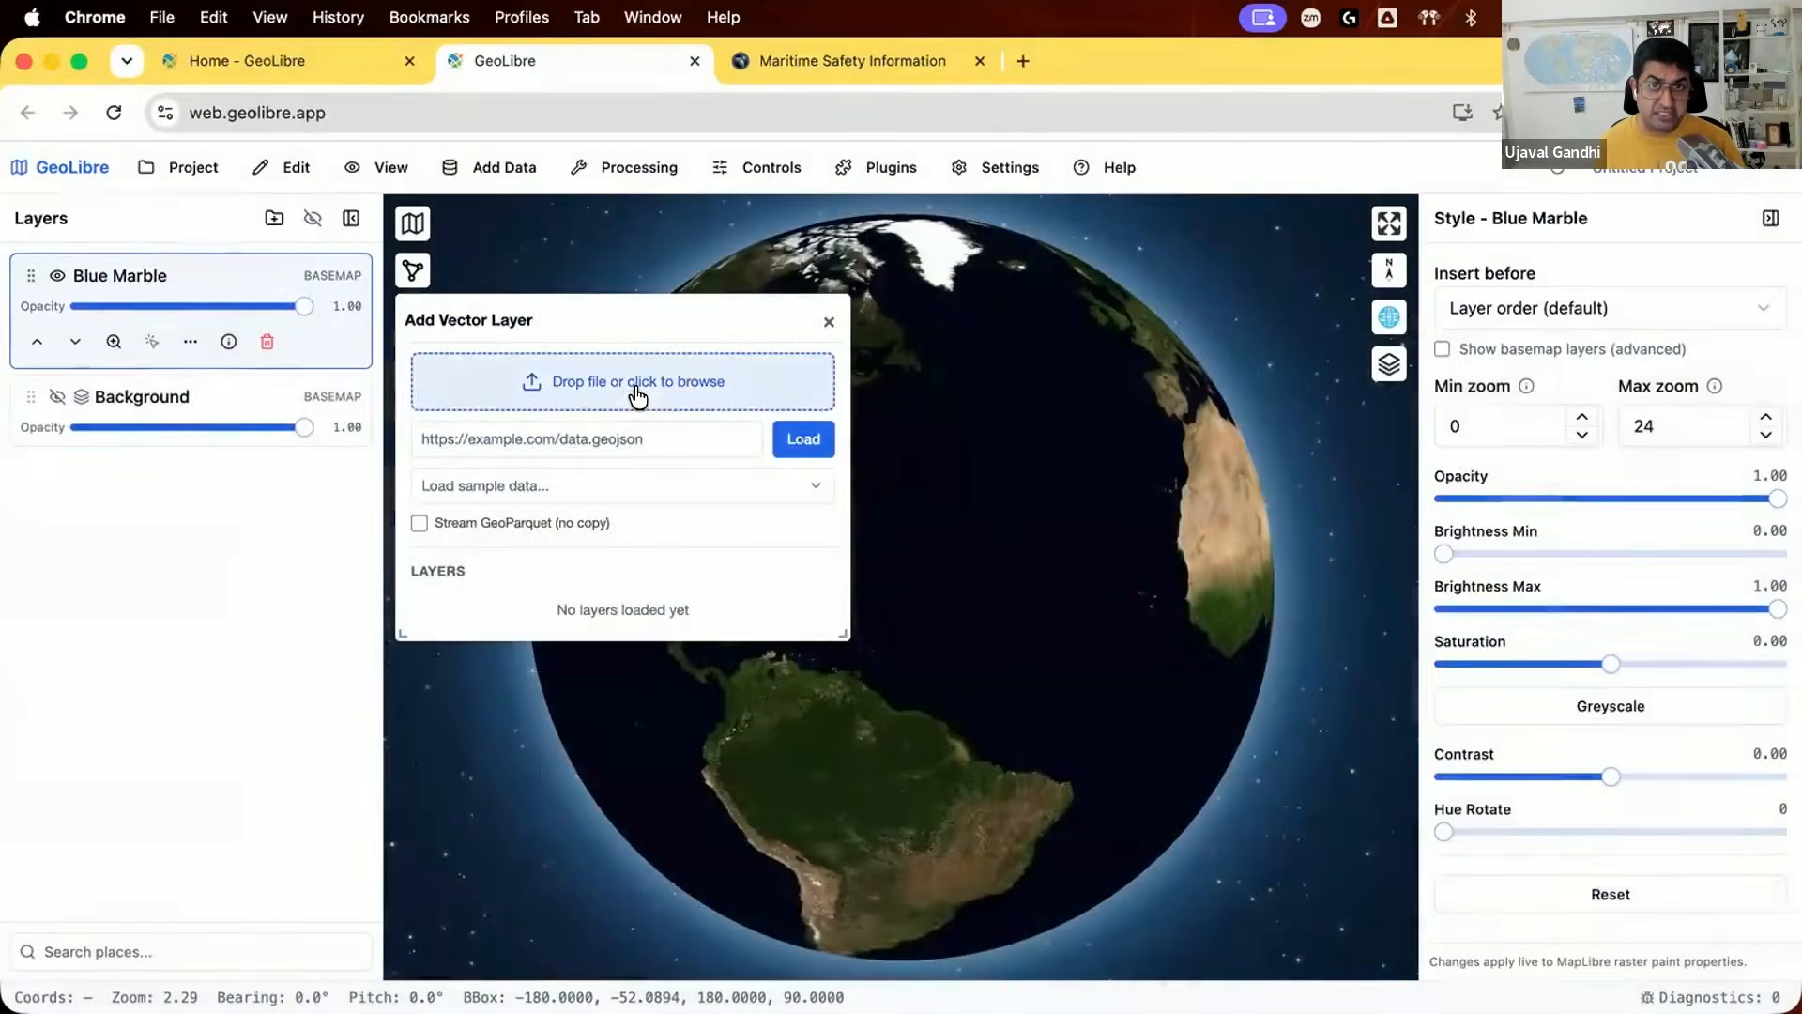
pyautogui.click(636, 386)
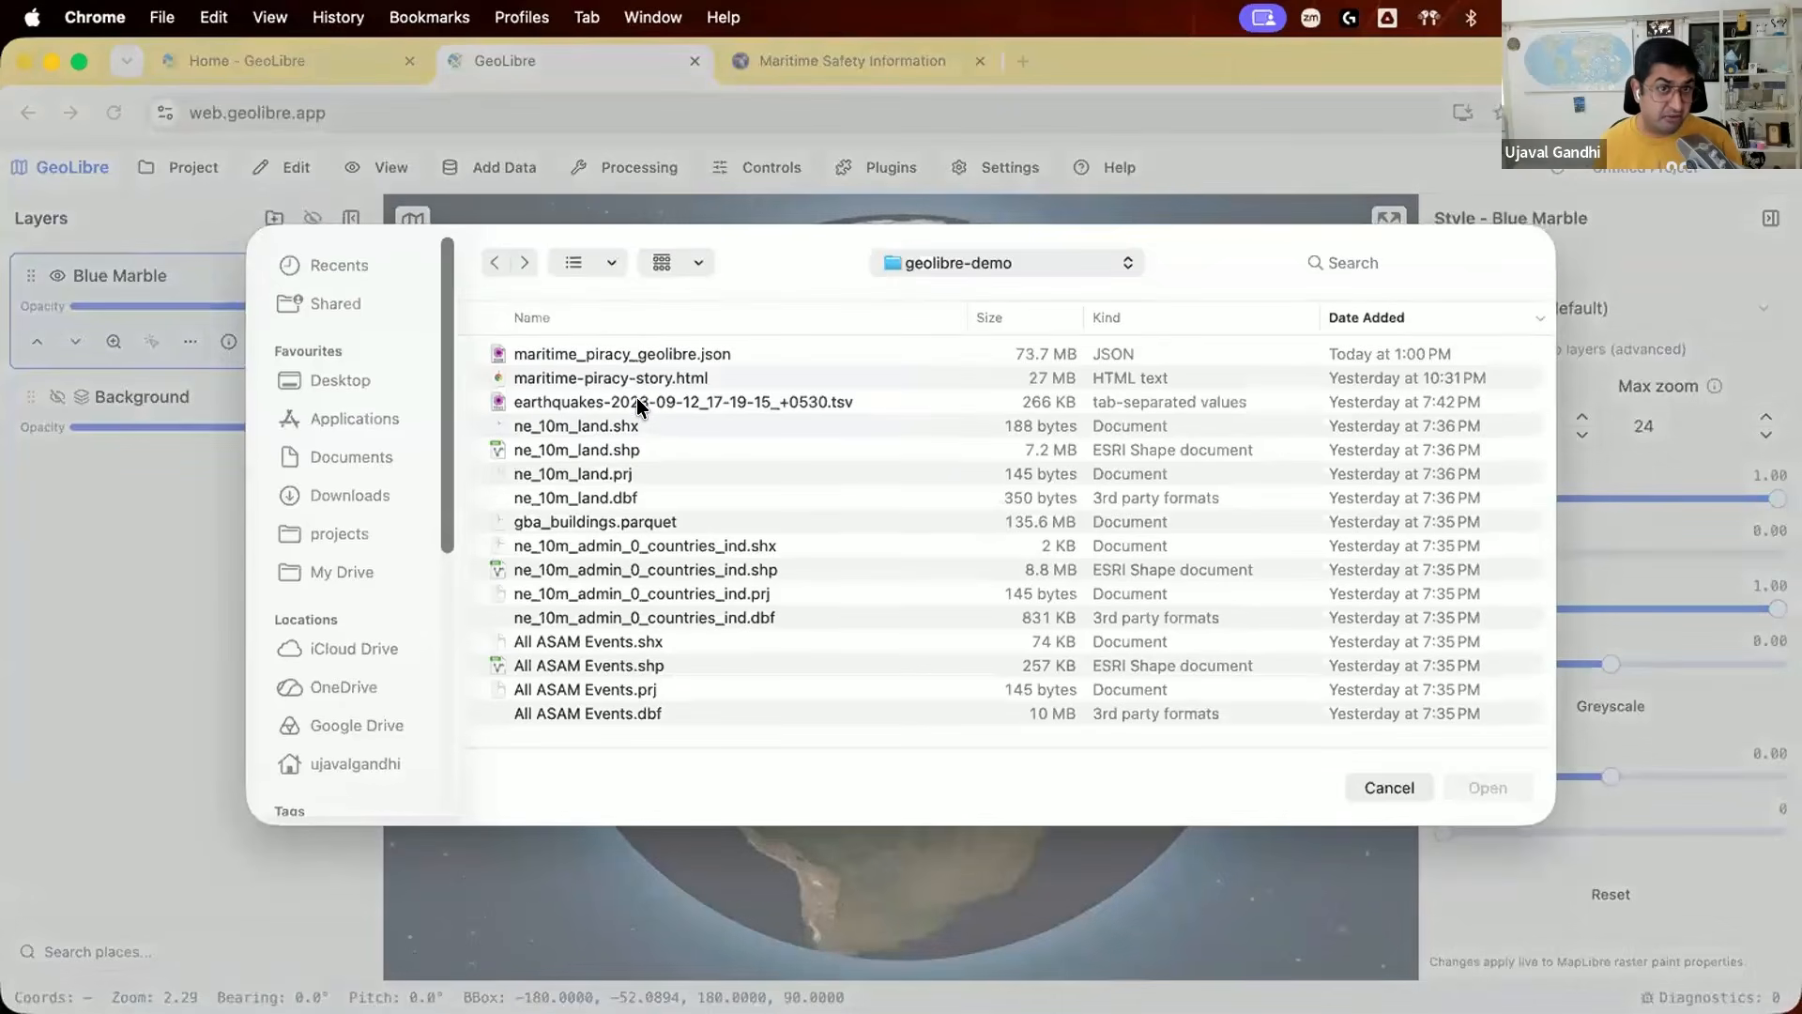
pyautogui.click(648, 641)
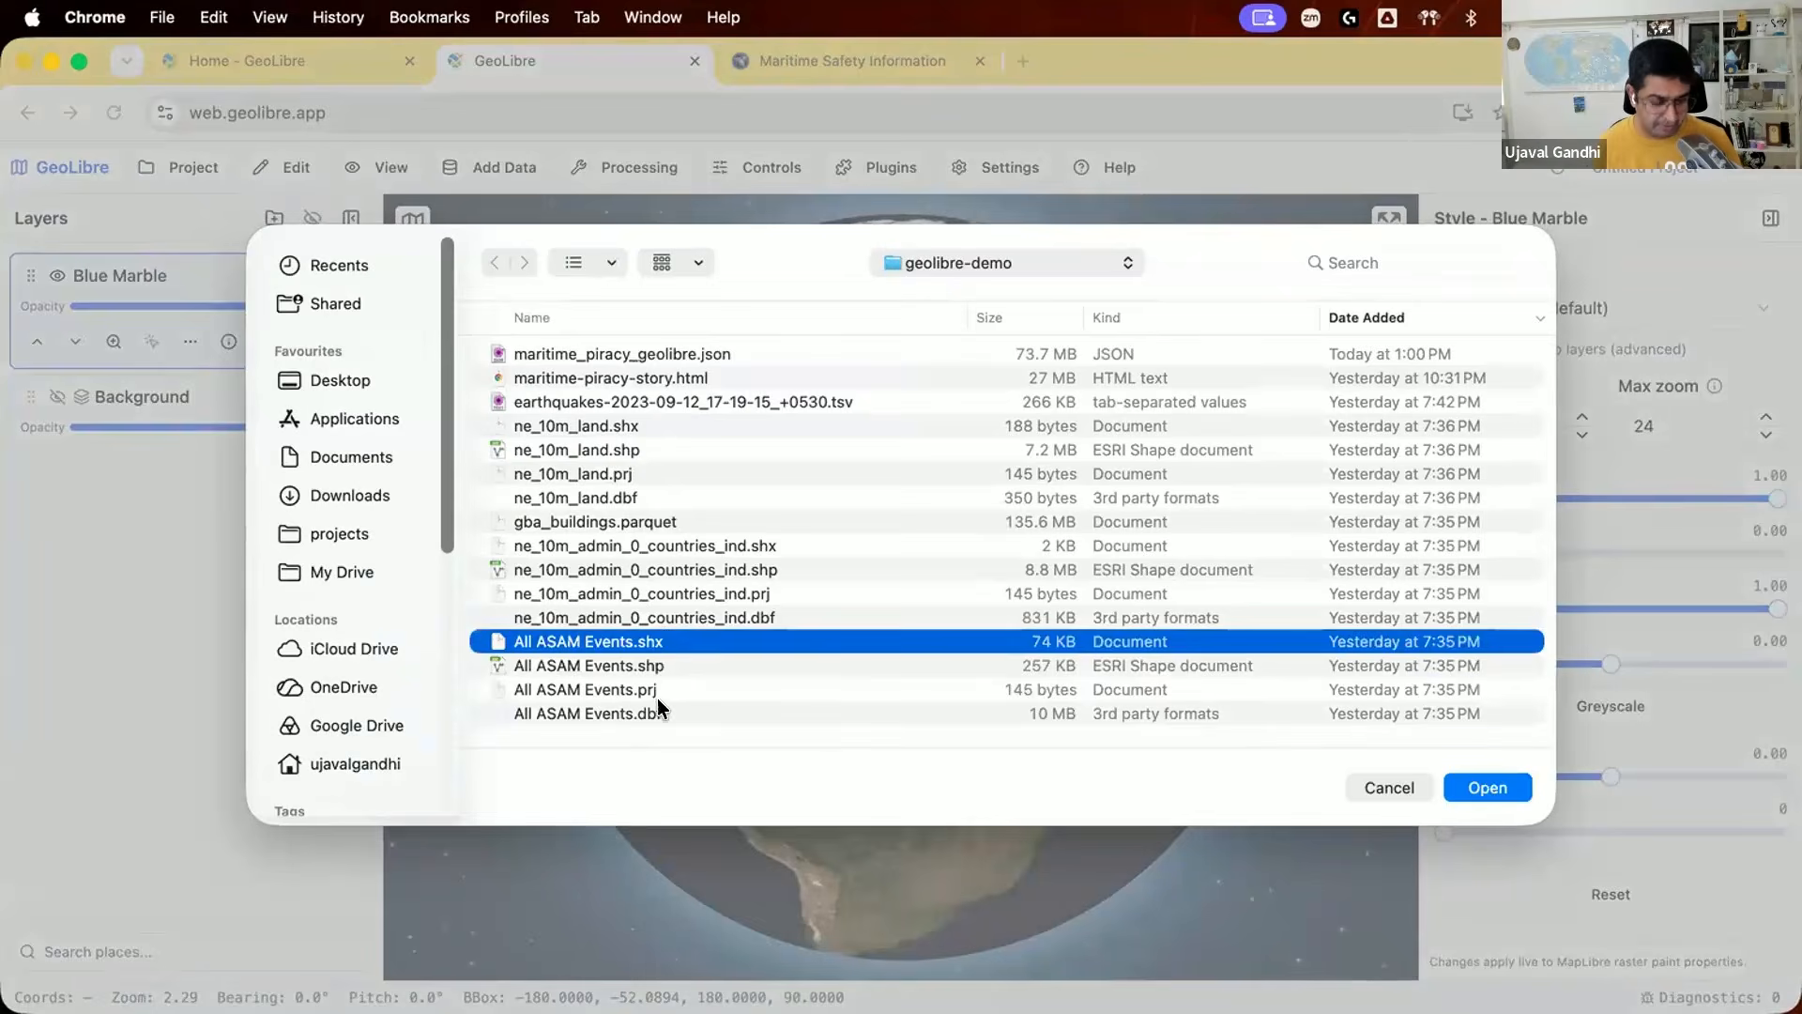
pyautogui.keyDown('shift'); pyautogui.click(642, 714); pyautogui.keyUp('shift')
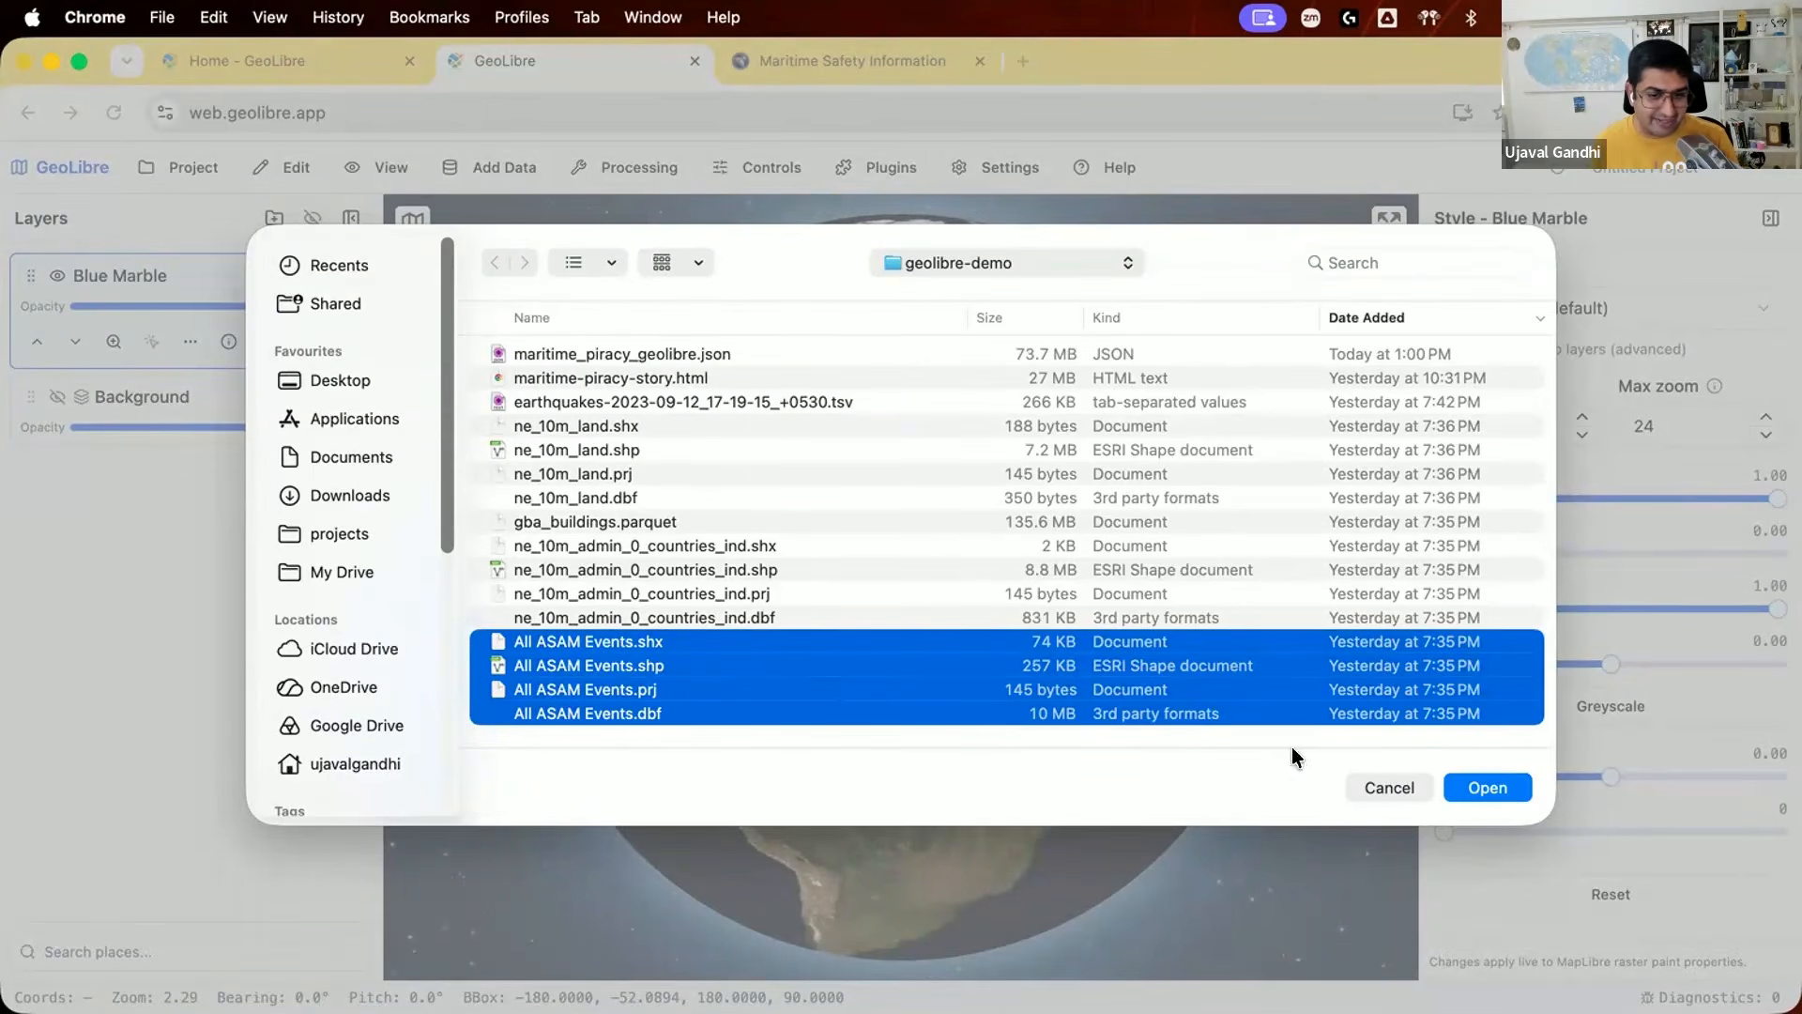
pyautogui.click(1450, 785)
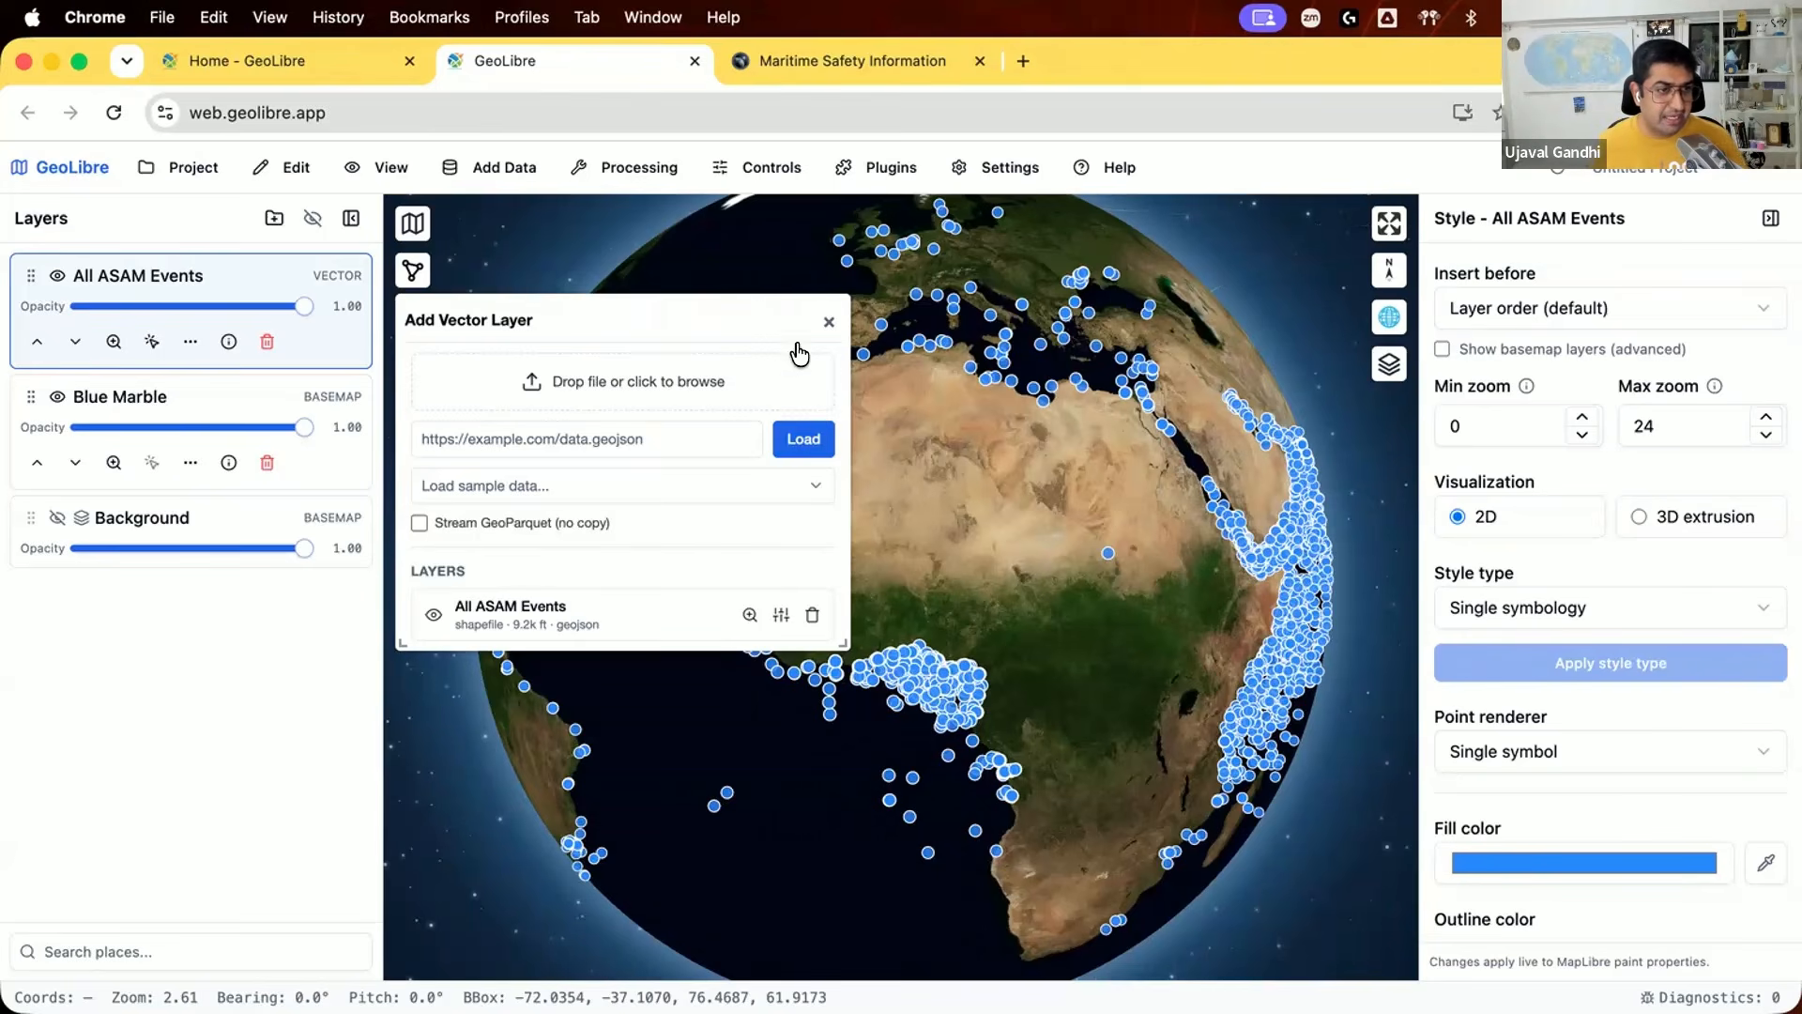
pyautogui.click(829, 322)
# Step: Examine the attribute table of the All ASAM Events layer, then close it
pyautogui.moveTo(796, 640); pyautogui.dragTo(636, 588)
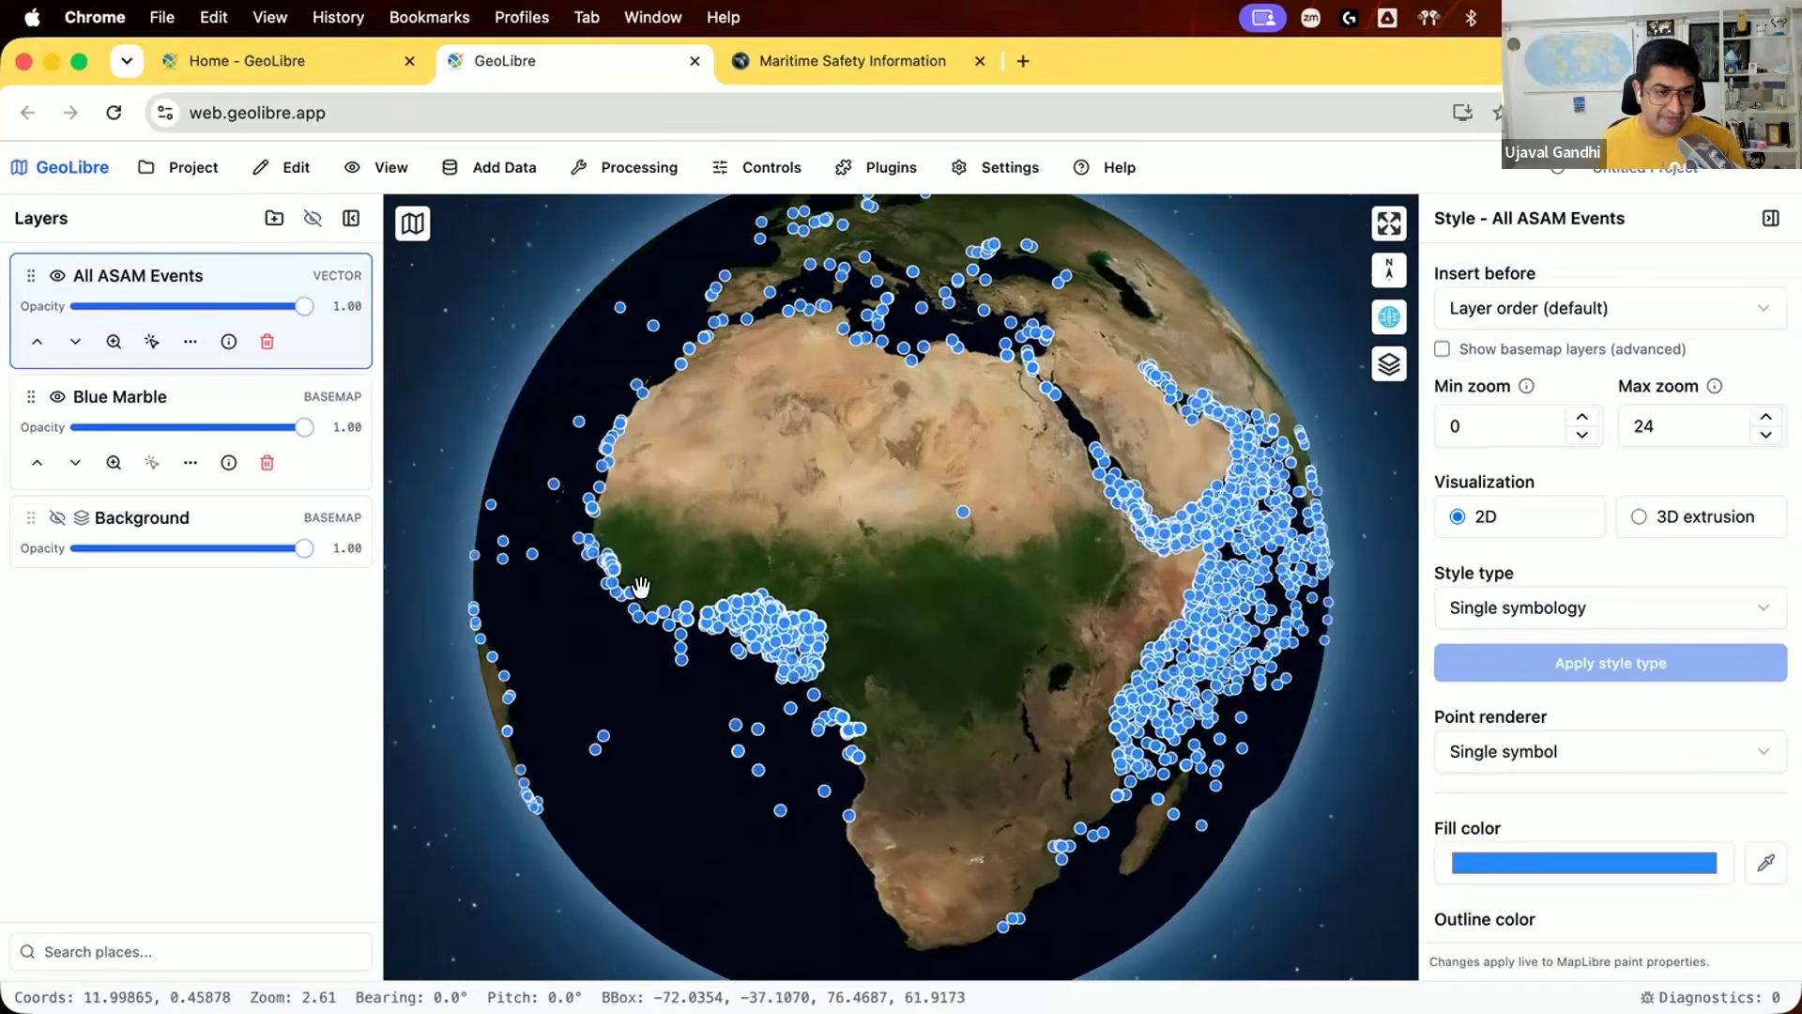
pyautogui.moveTo(930, 664); pyautogui.dragTo(756, 560)
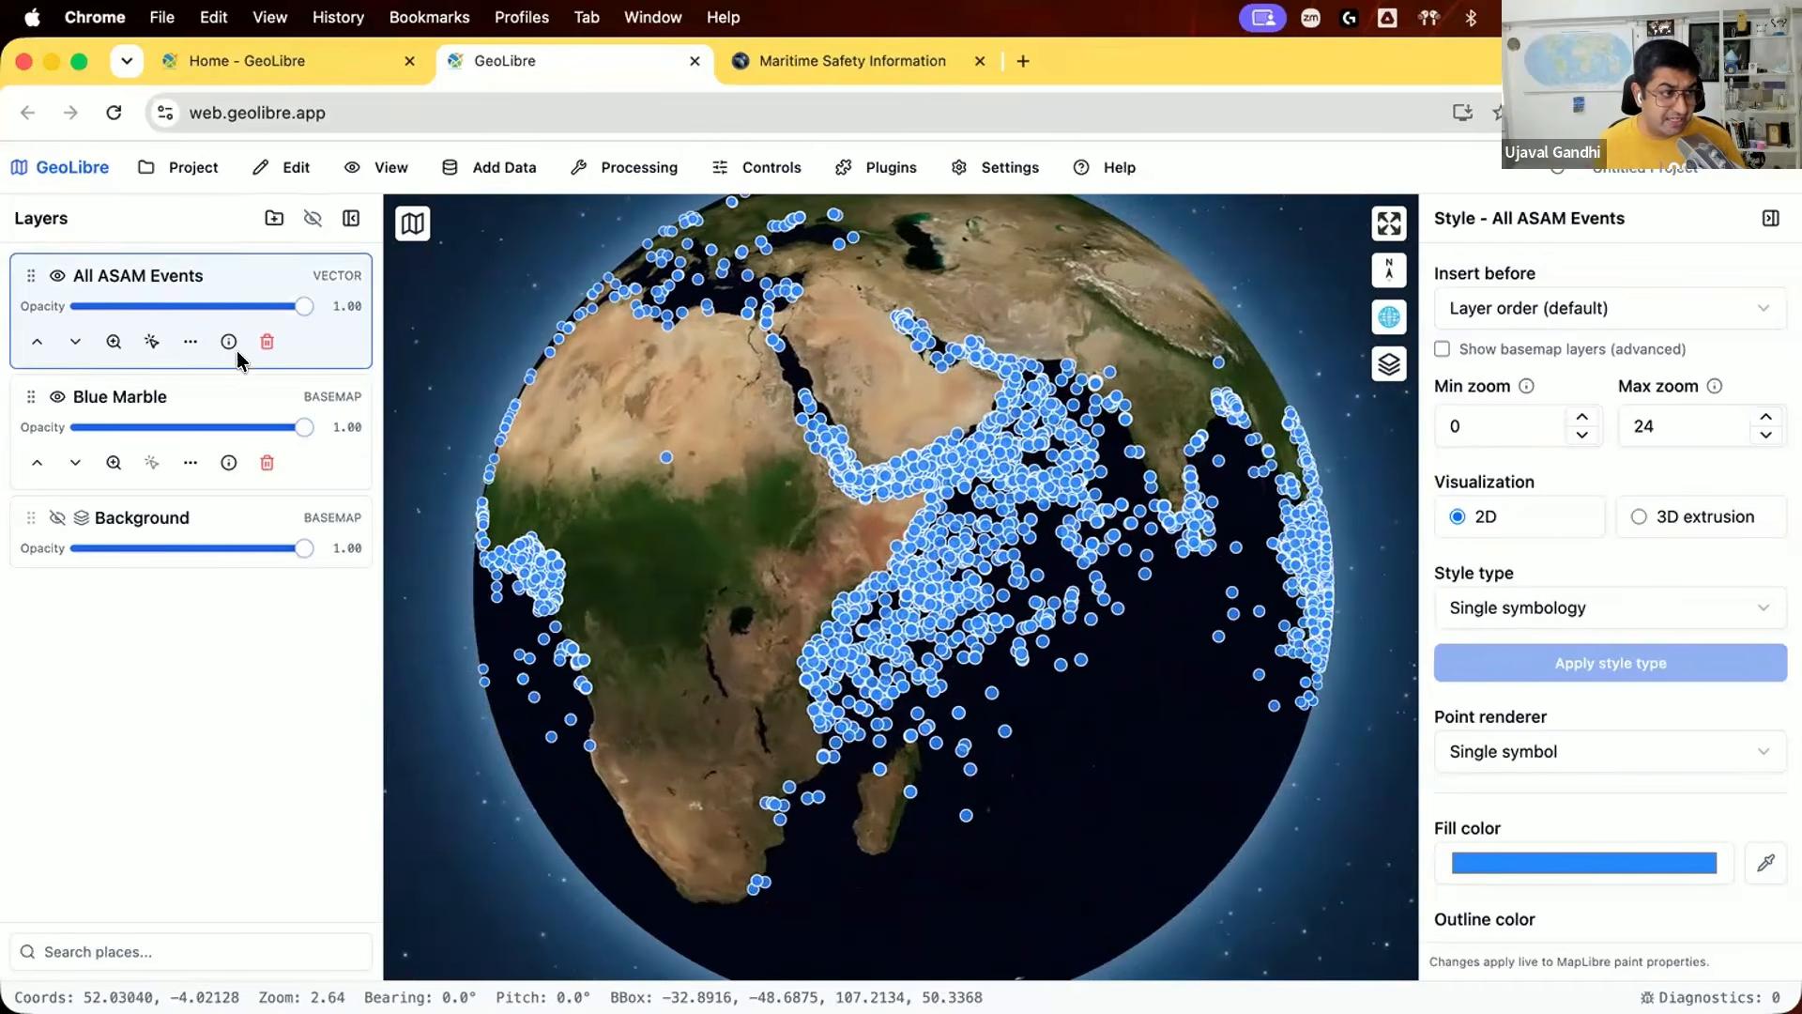
pyautogui.click(191, 341)
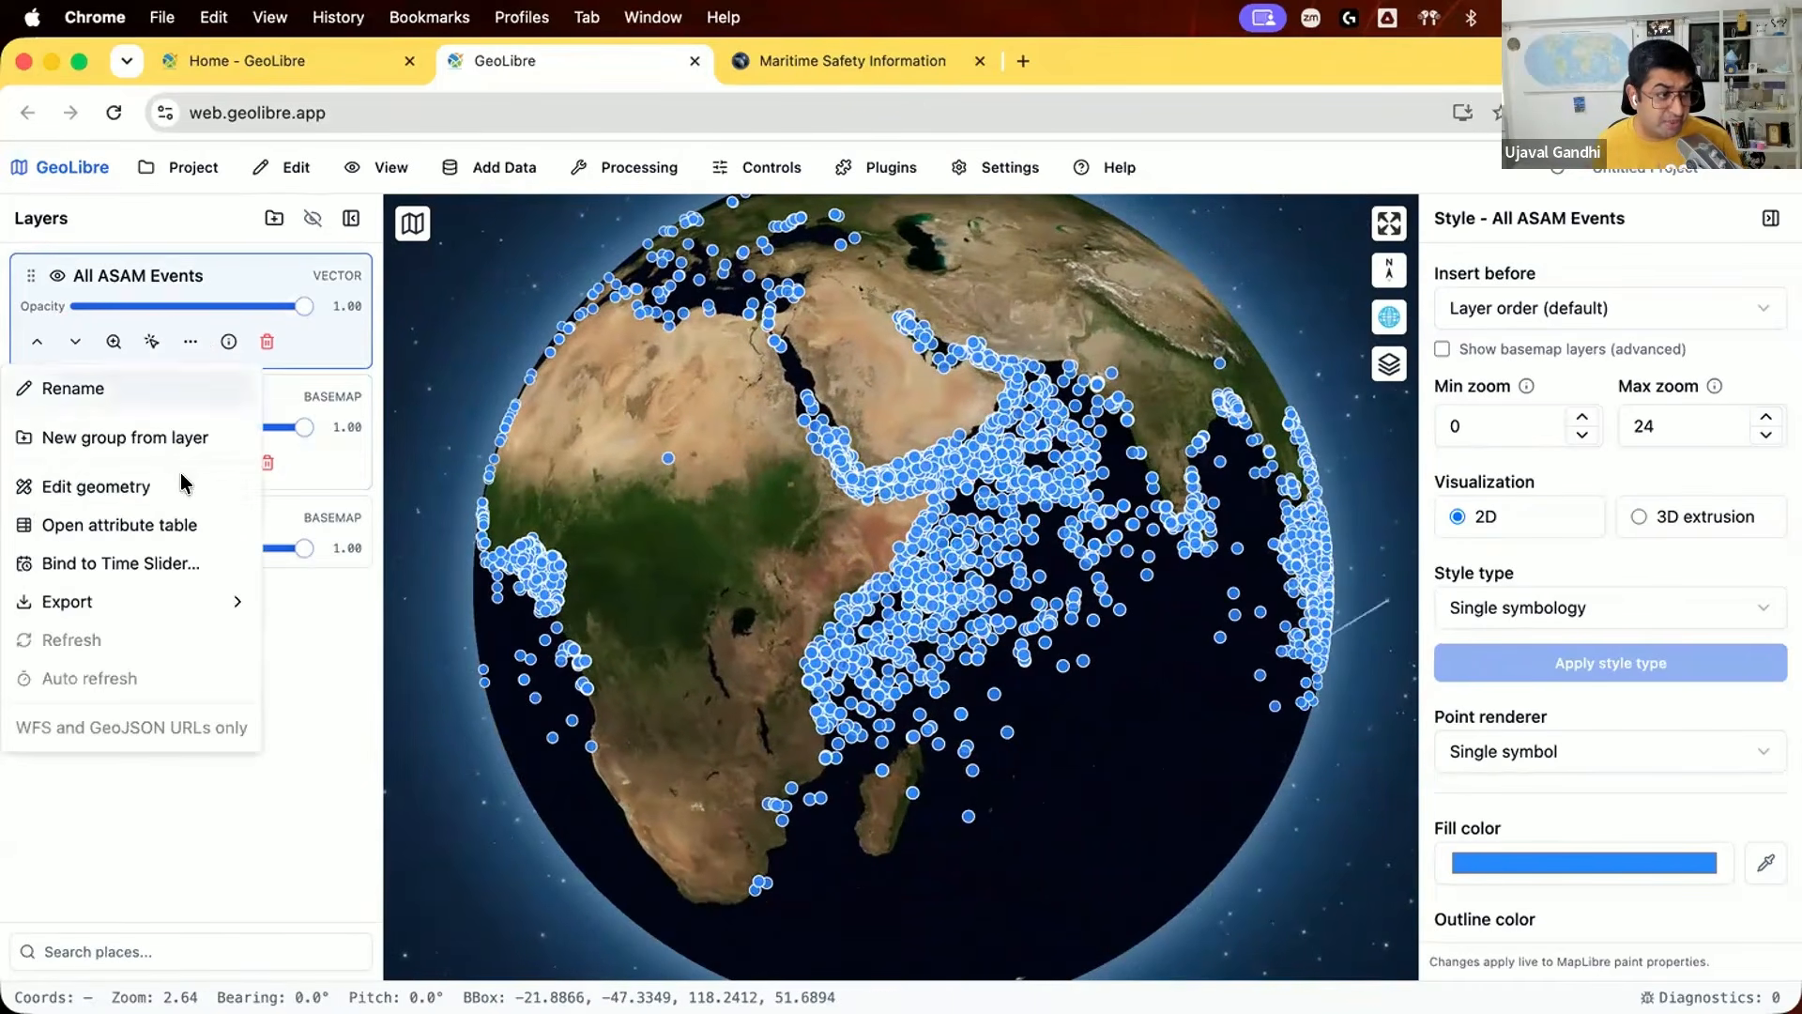
pyautogui.click(184, 521)
pyautogui.scroll(-5, 764, 885)
pyautogui.scroll(-2, 516, 949)
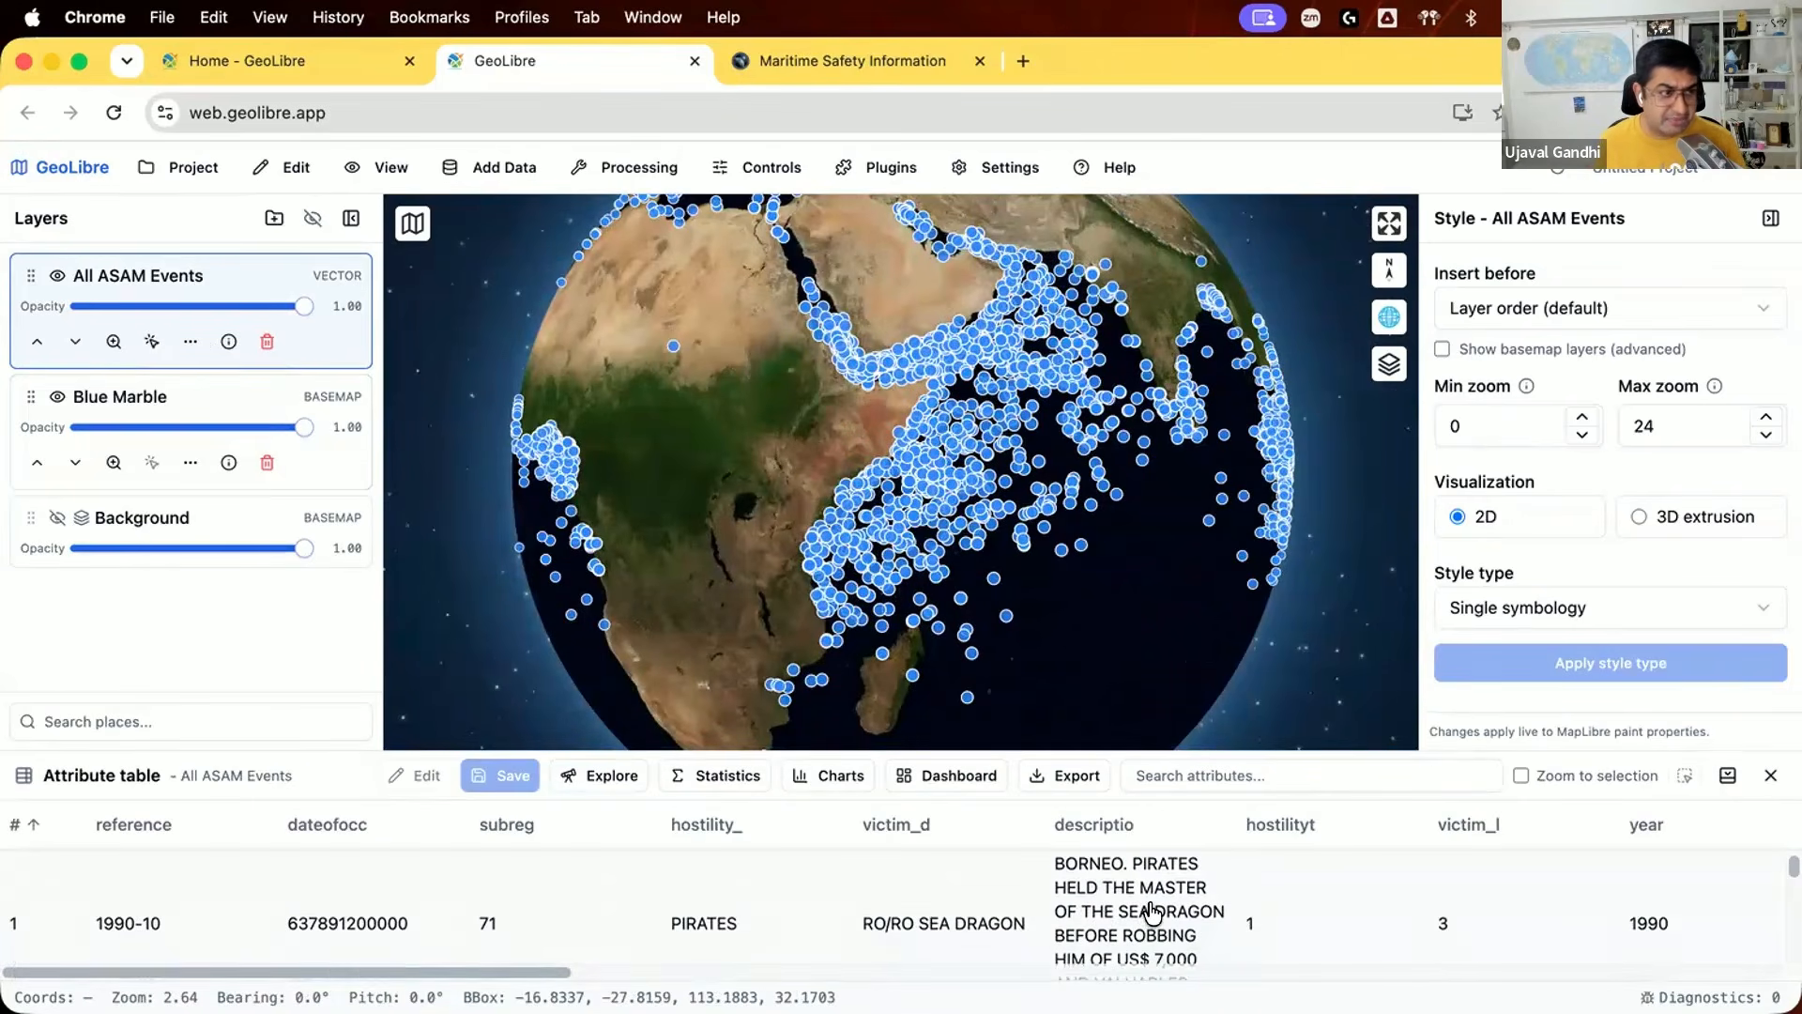
pyautogui.click(1771, 775)
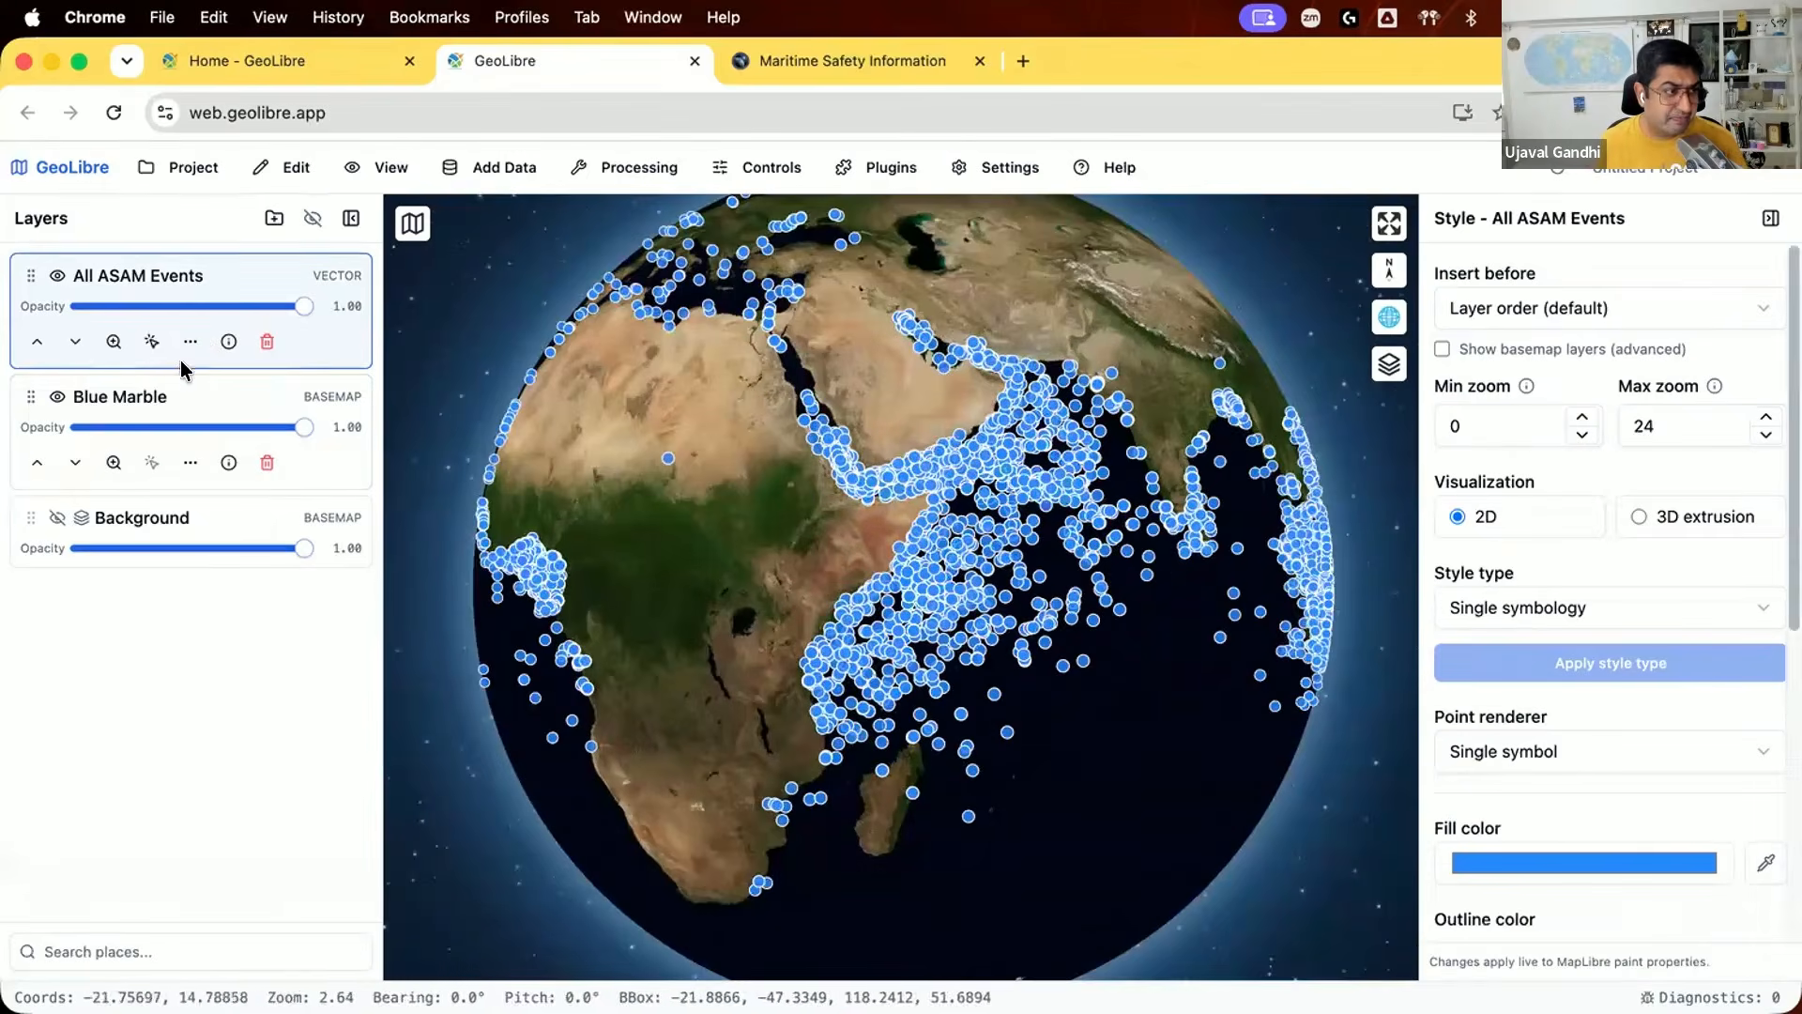
# Step: Turn on feature identification for All ASAM Events and inspect the attributes of one event point in the Arabian Sea
pyautogui.click(152, 341)
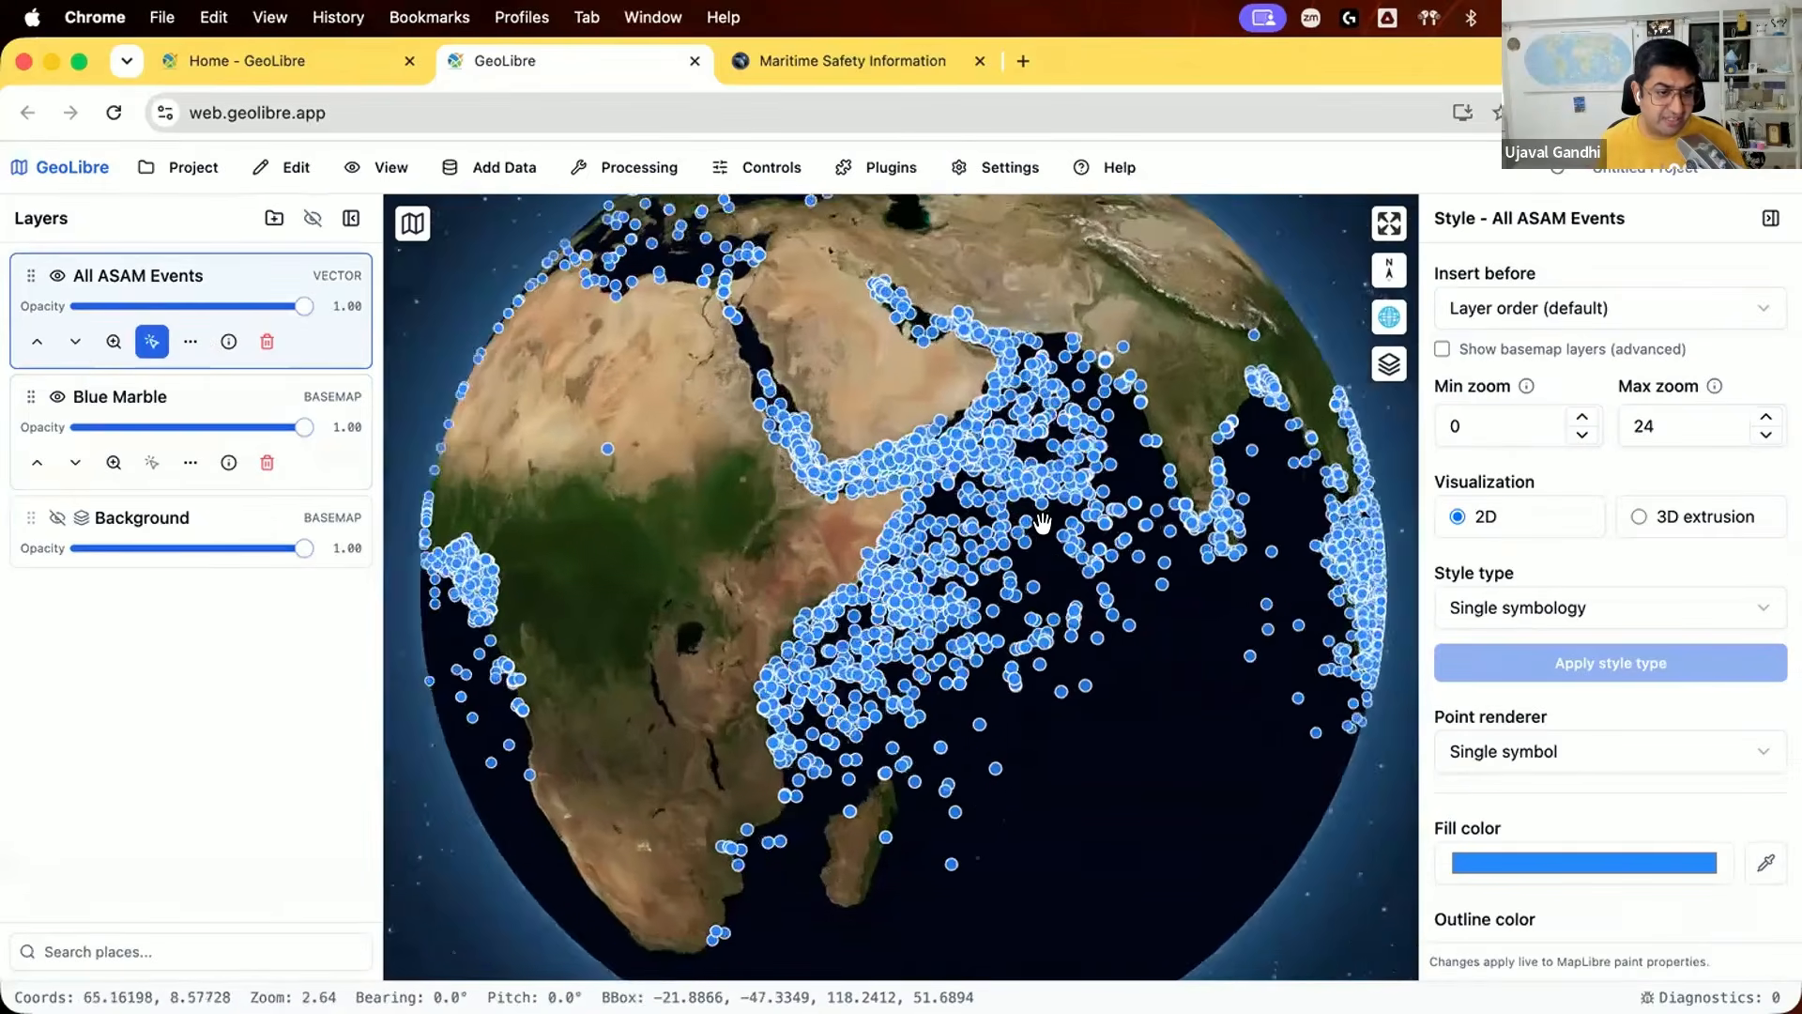
pyautogui.scroll(5, 1042, 521)
pyautogui.click(1000, 501)
pyautogui.click(1310, 526)
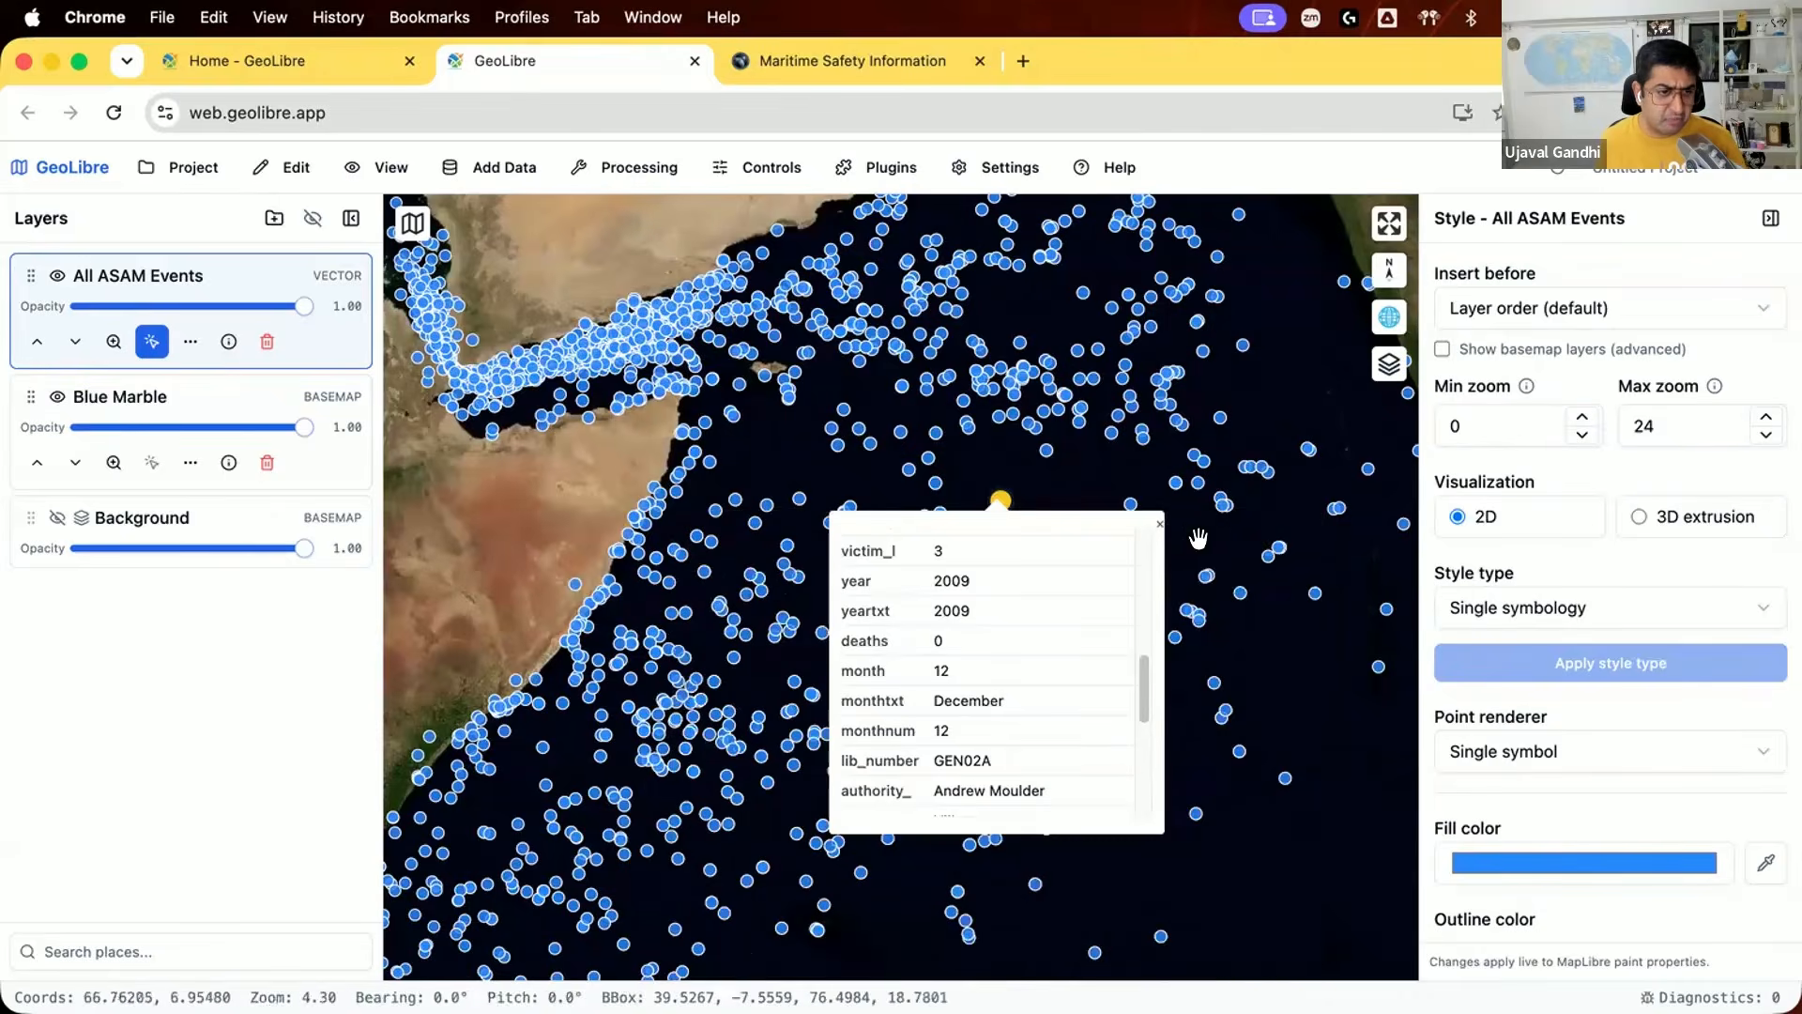
pyautogui.click(1158, 525)
# Step: Set the fill color of the All ASAM Events points to light orange (RGB 225, 145, 71)
pyautogui.scroll(-3, 1127, 539)
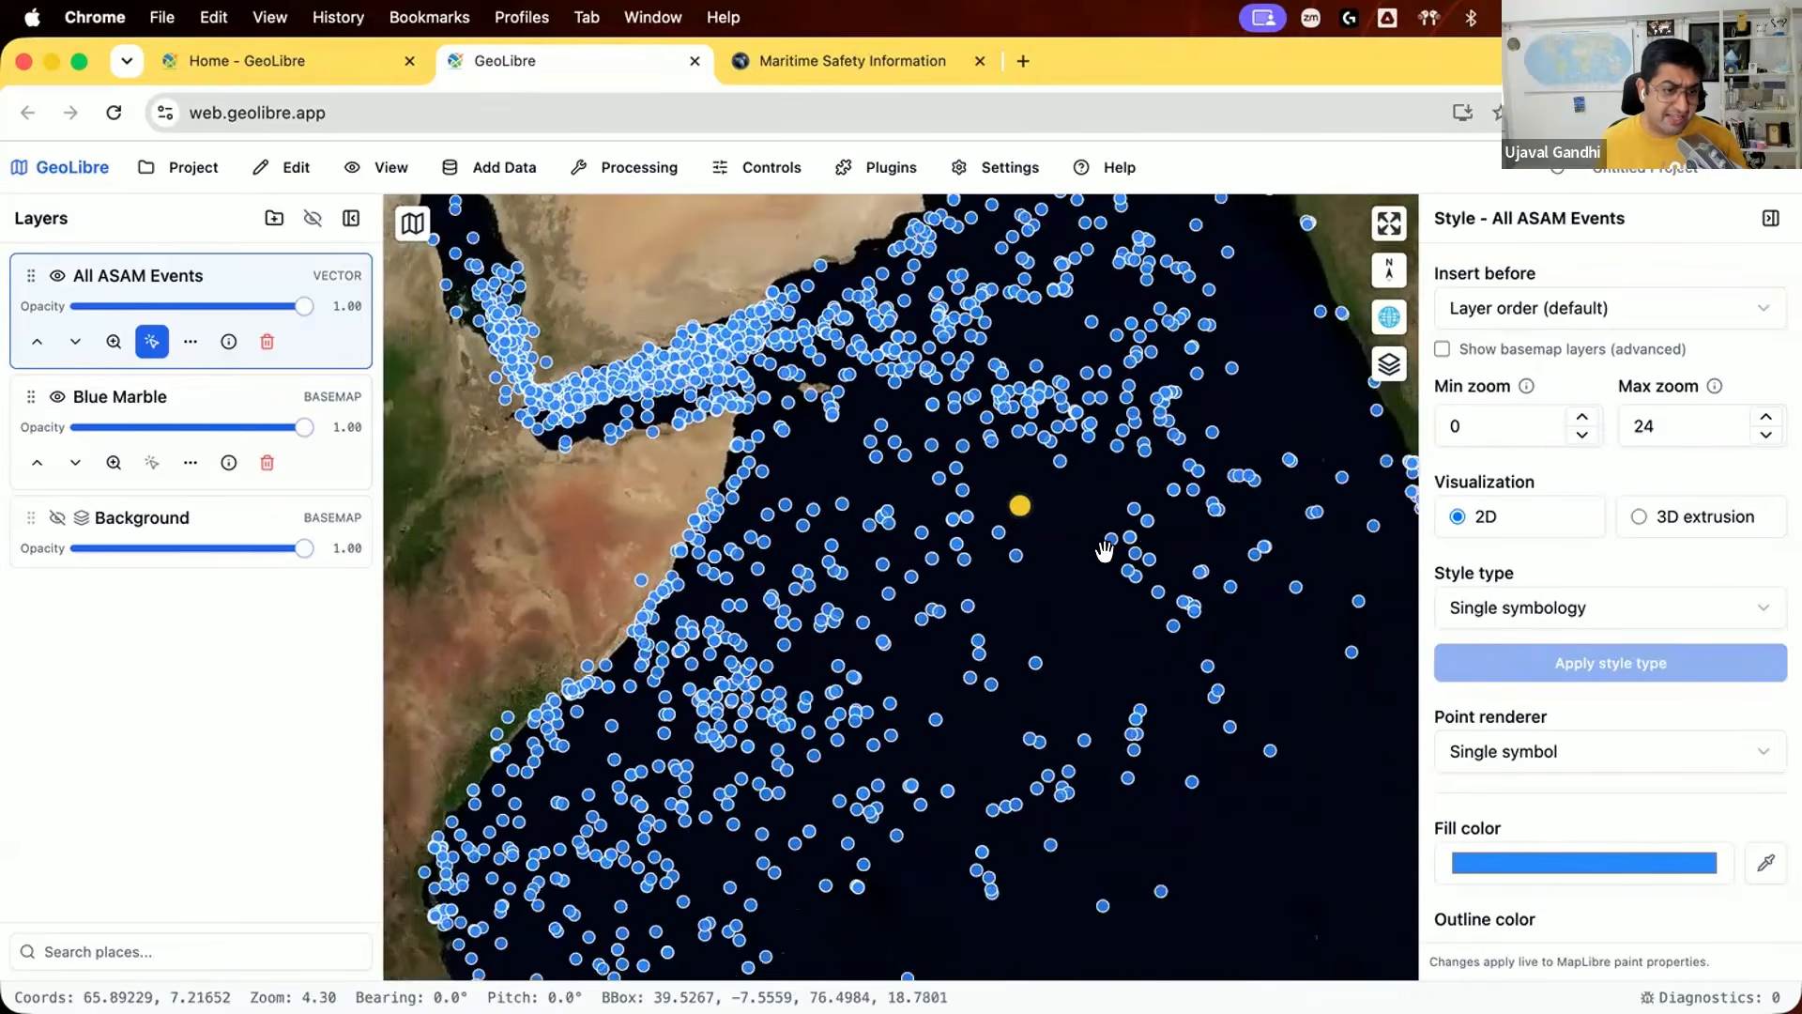
pyautogui.scroll(-3, 1042, 592)
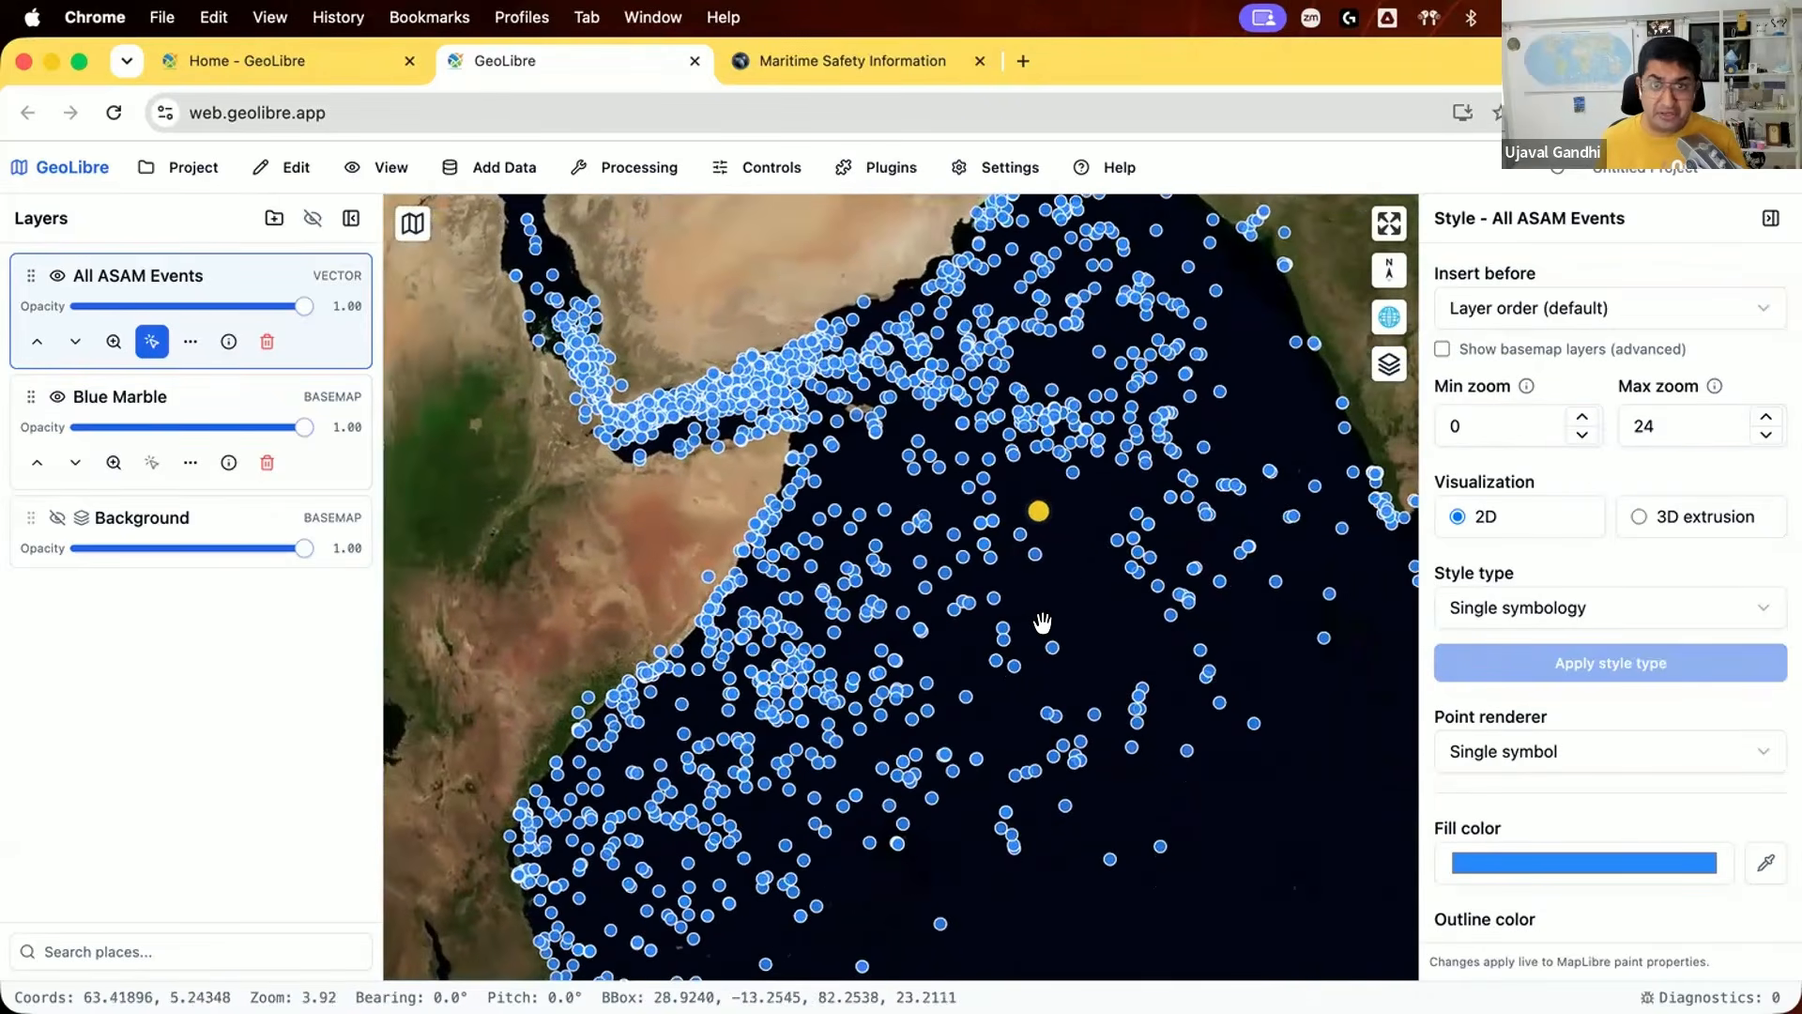
pyautogui.scroll(-5, 1019, 582)
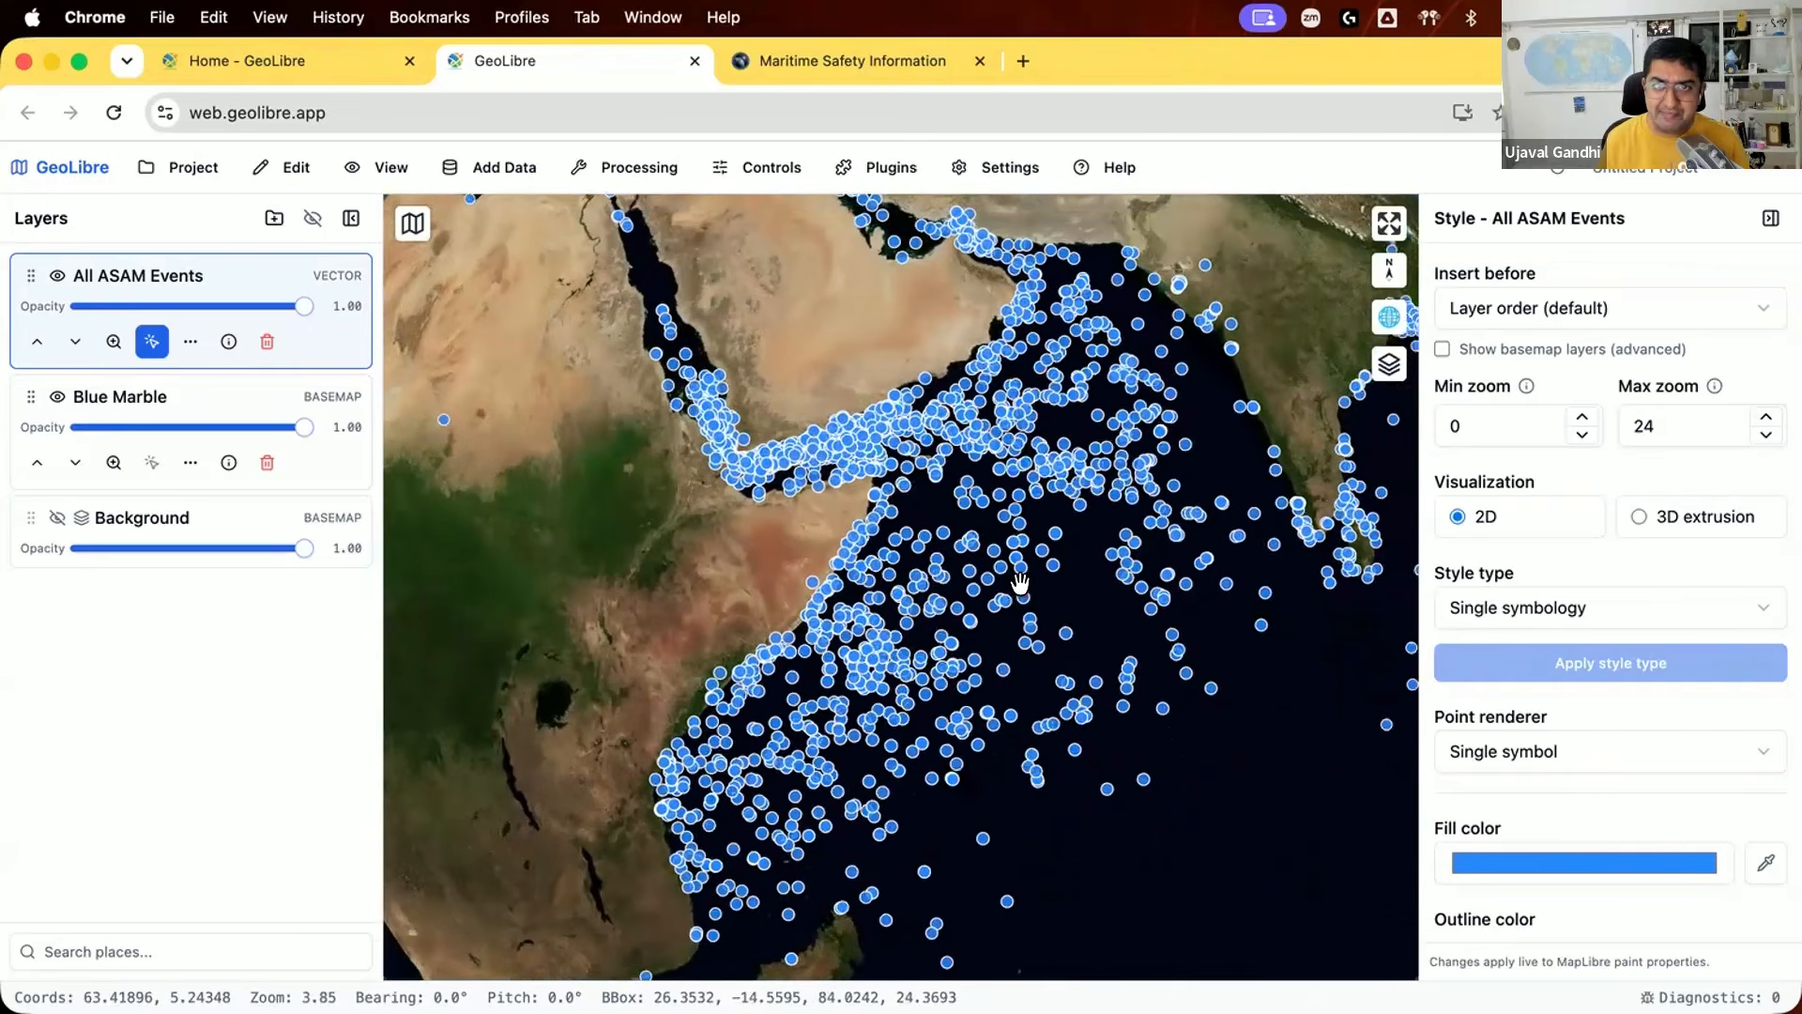
pyautogui.scroll(-4, 1019, 582)
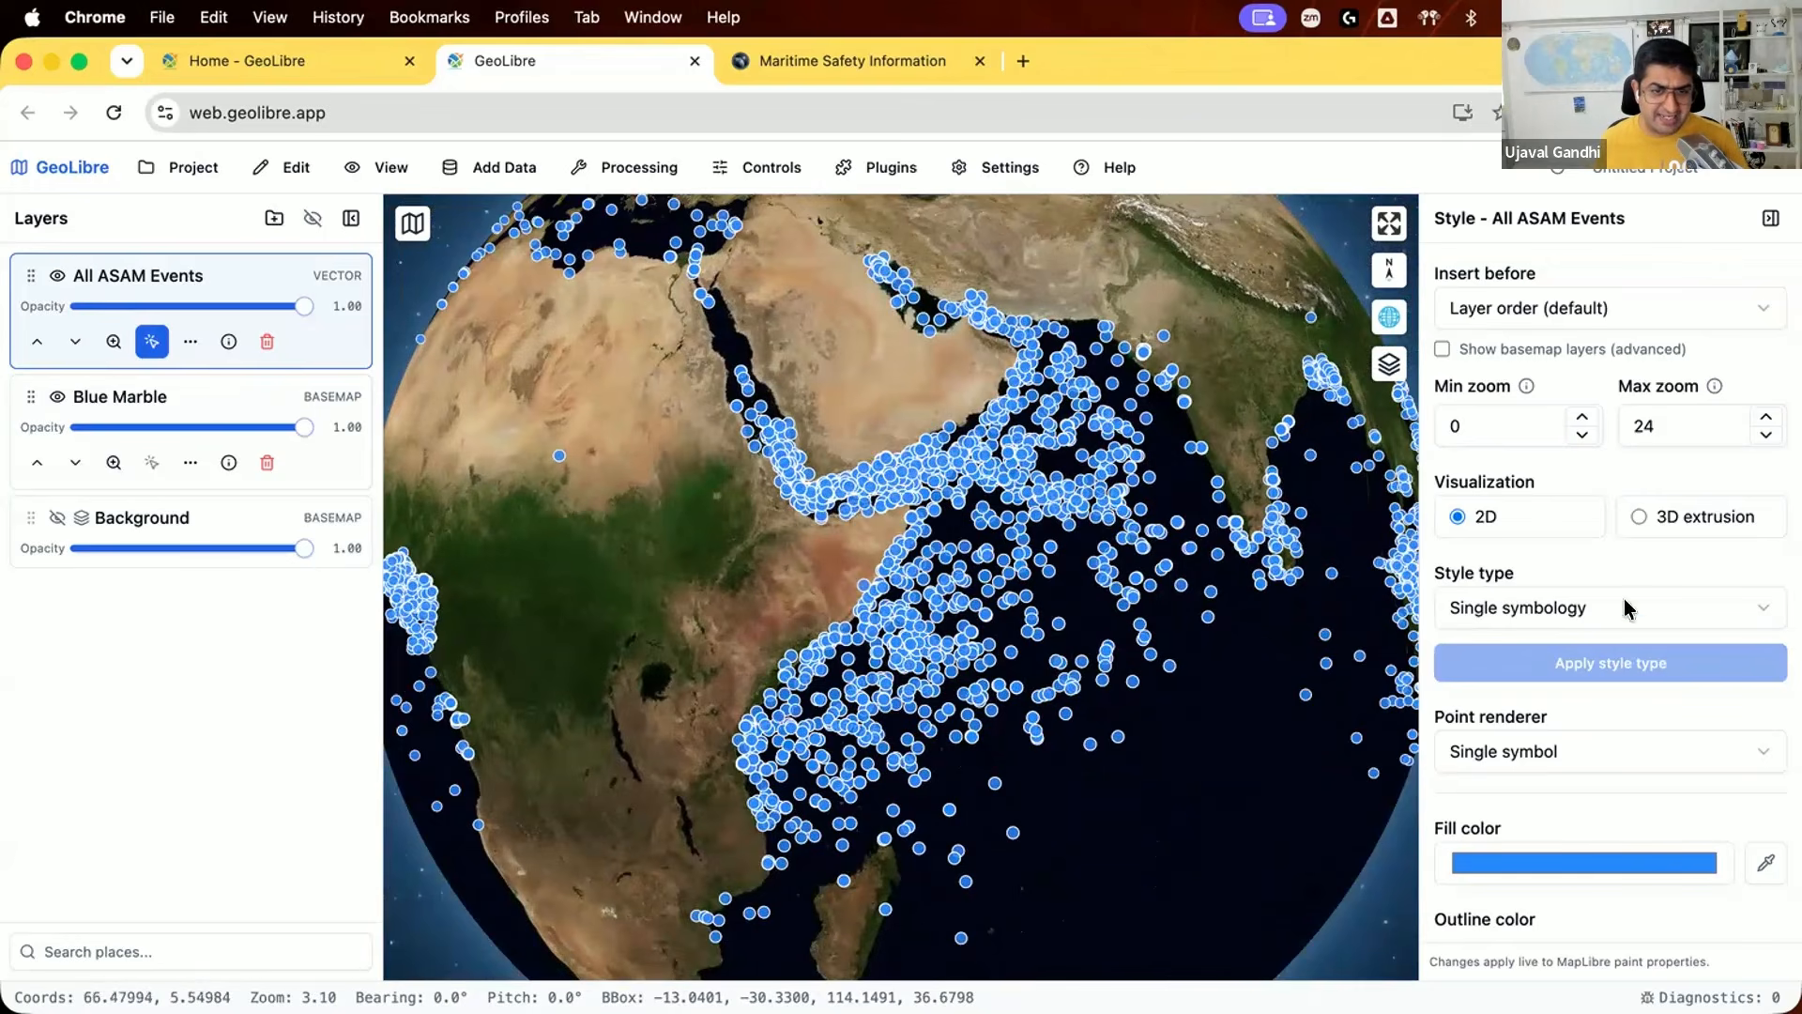
pyautogui.scroll(-4, 1607, 826)
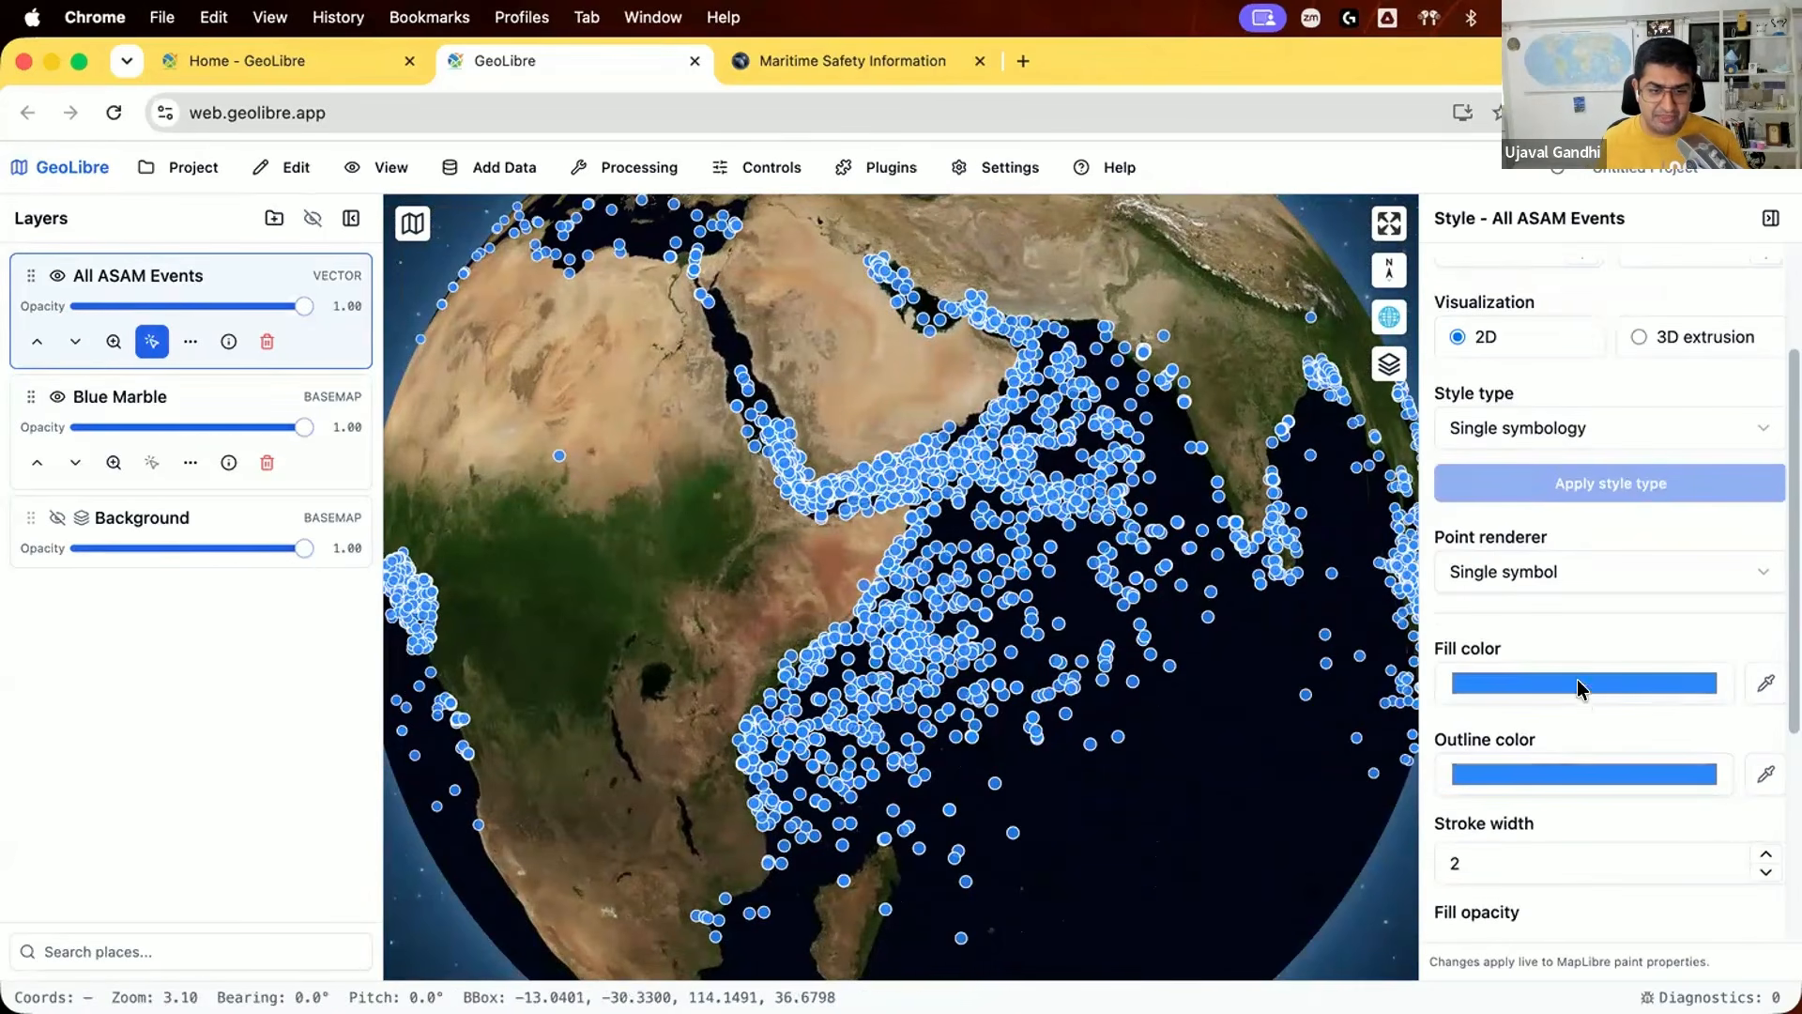
pyautogui.click(1577, 676)
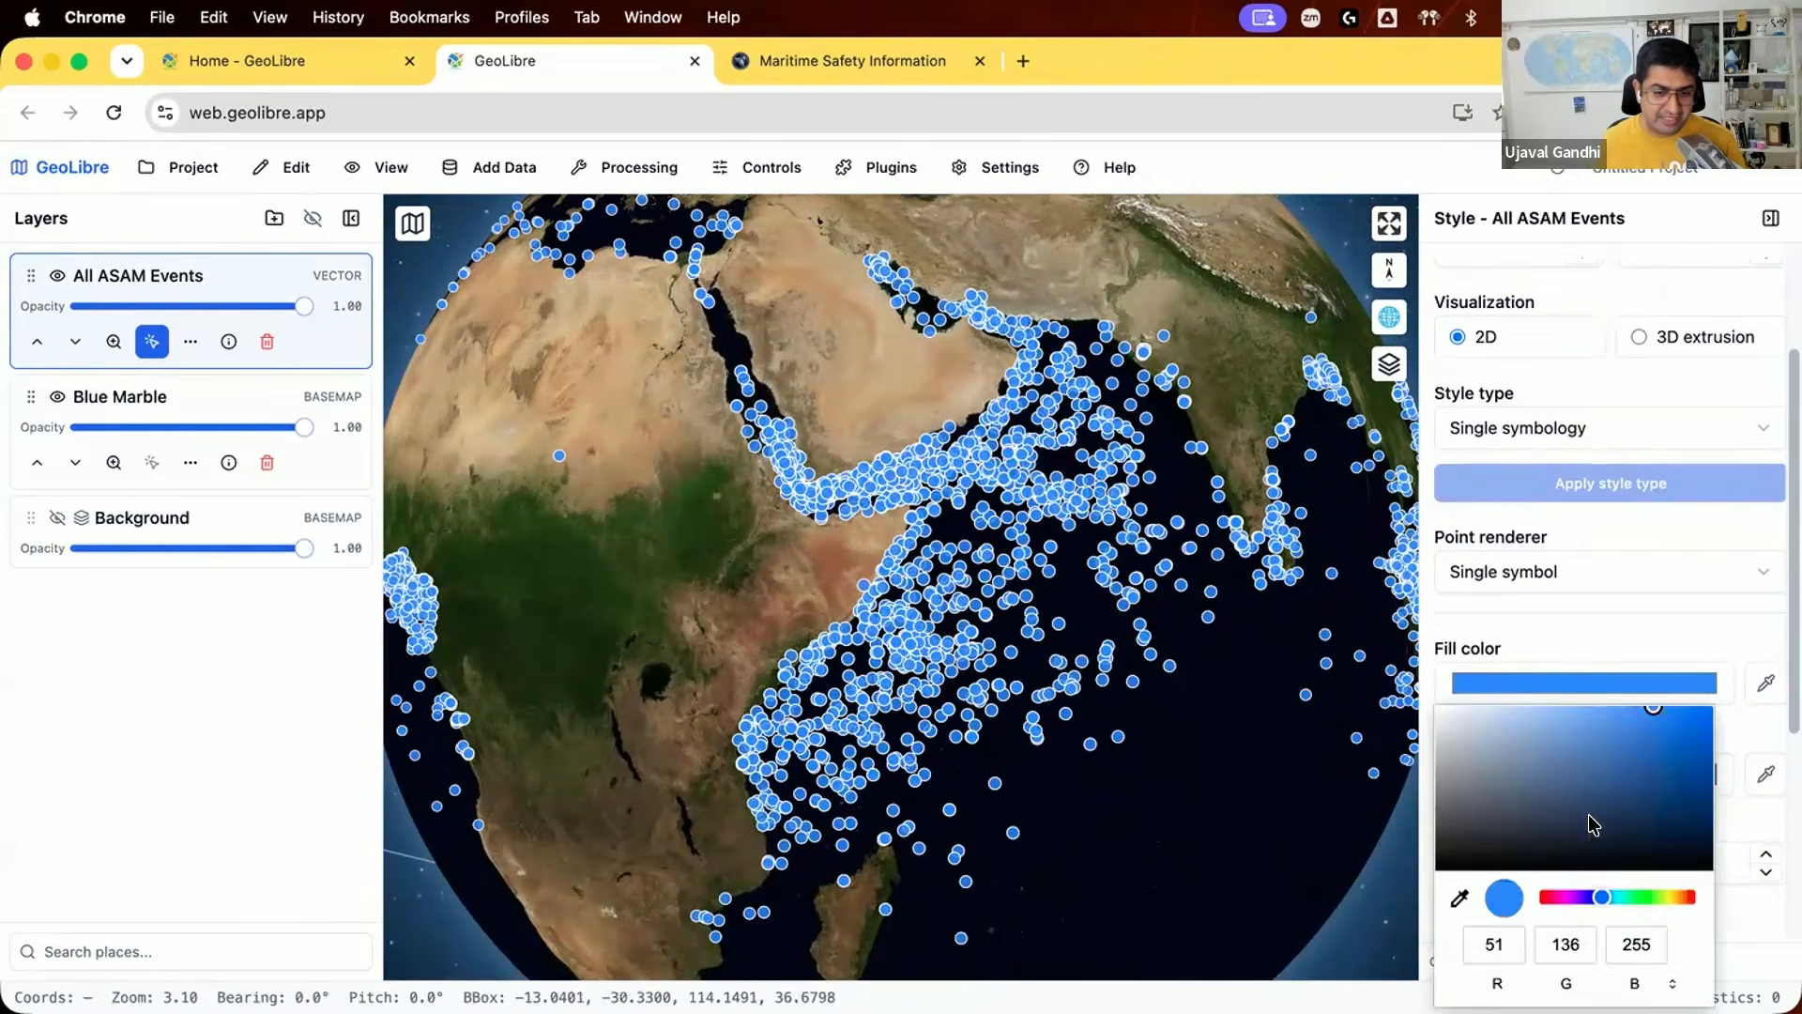
pyautogui.click(1546, 896)
pyautogui.moveTo(1585, 774); pyautogui.dragTo(1607, 771)
pyautogui.click(1539, 724)
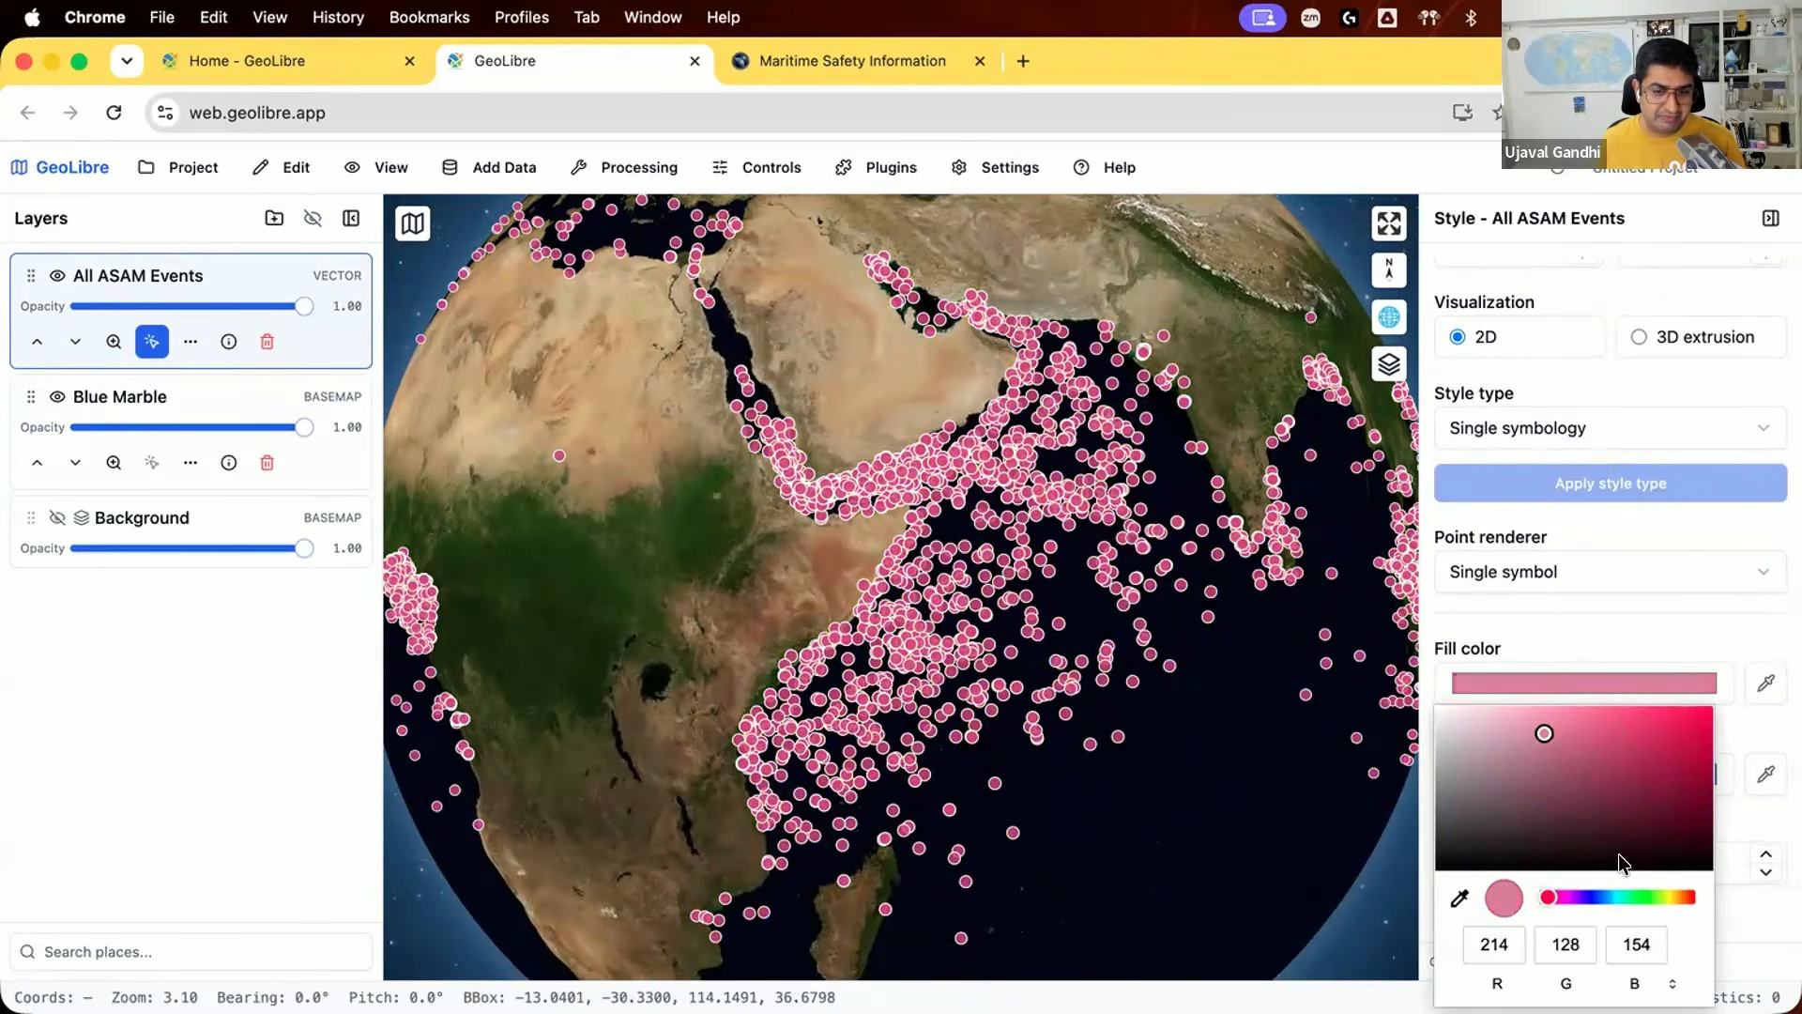
pyautogui.click(1677, 897)
pyautogui.moveTo(1676, 898); pyautogui.dragTo(1680, 897)
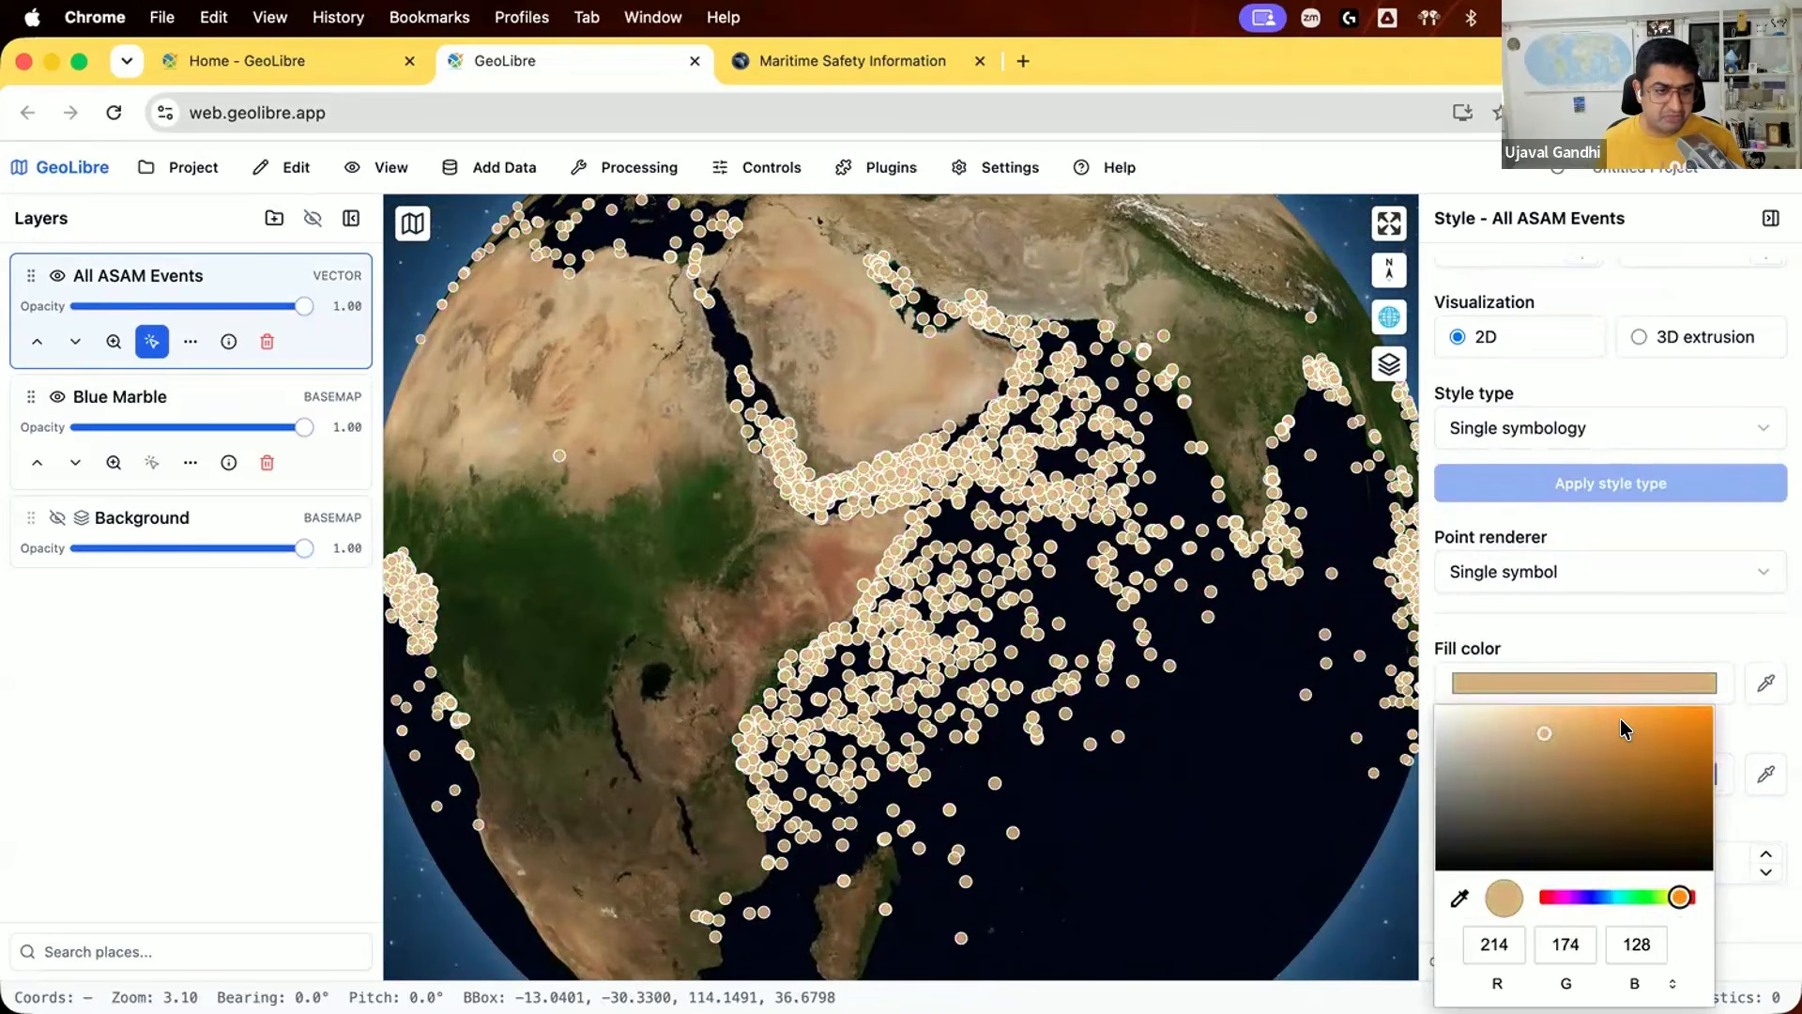
pyautogui.click(1626, 727)
pyautogui.click(1621, 605)
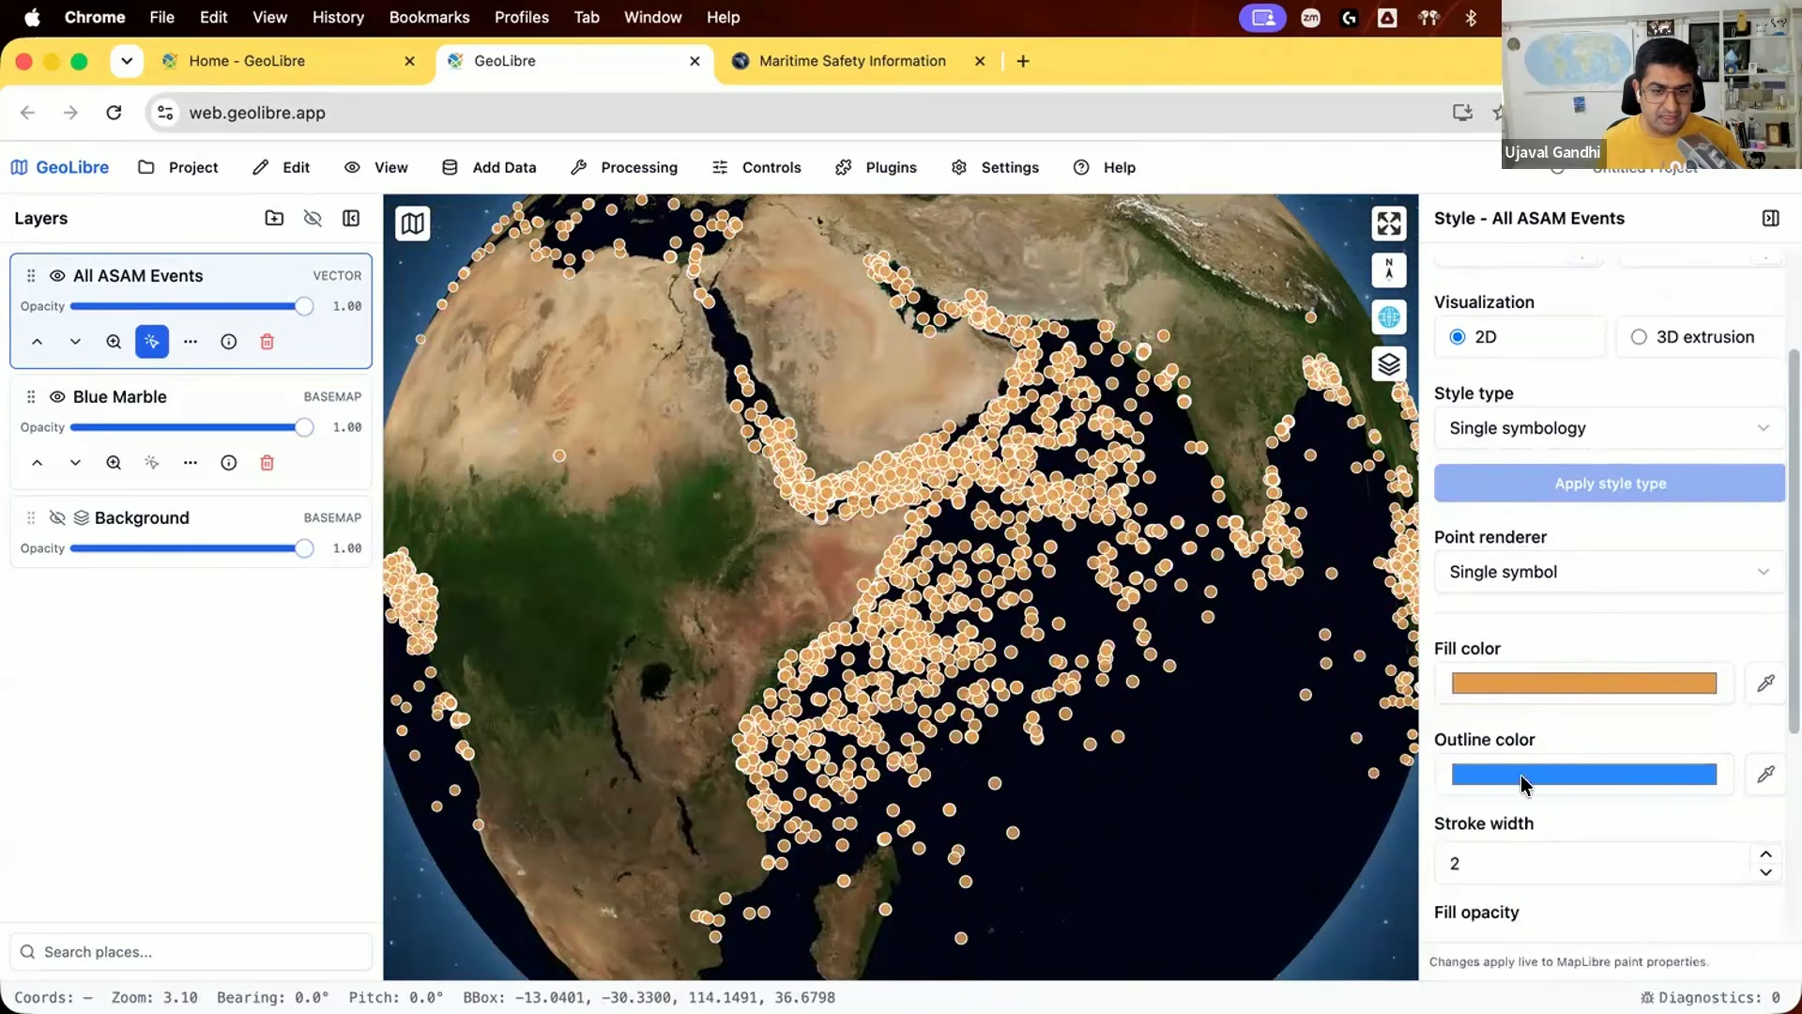
# Step: Set the circle radius of the All ASAM Events points to 2 and their stroke width to 0
pyautogui.scroll(-4, 1493, 807)
pyautogui.click(1477, 678)
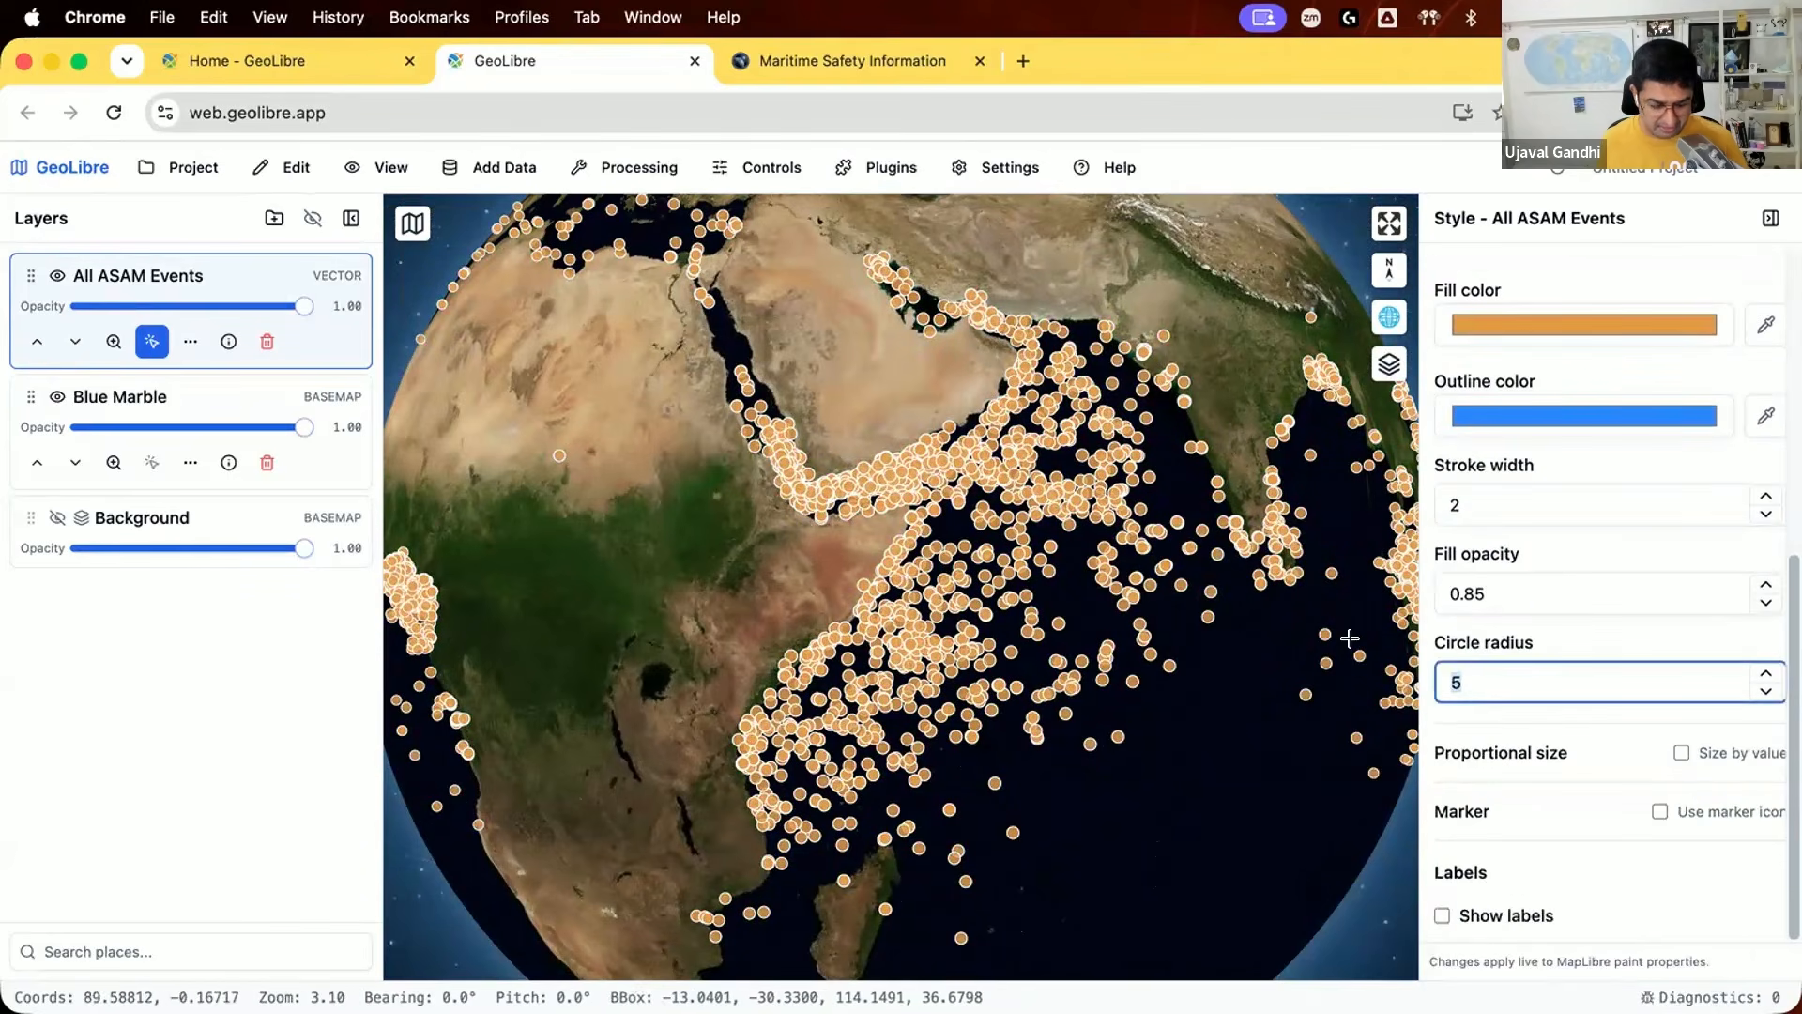
pyautogui.press('BackSpace')
pyautogui.write('2')
pyautogui.moveTo(1504, 505); pyautogui.dragTo(1319, 460)
pyautogui.write('0')
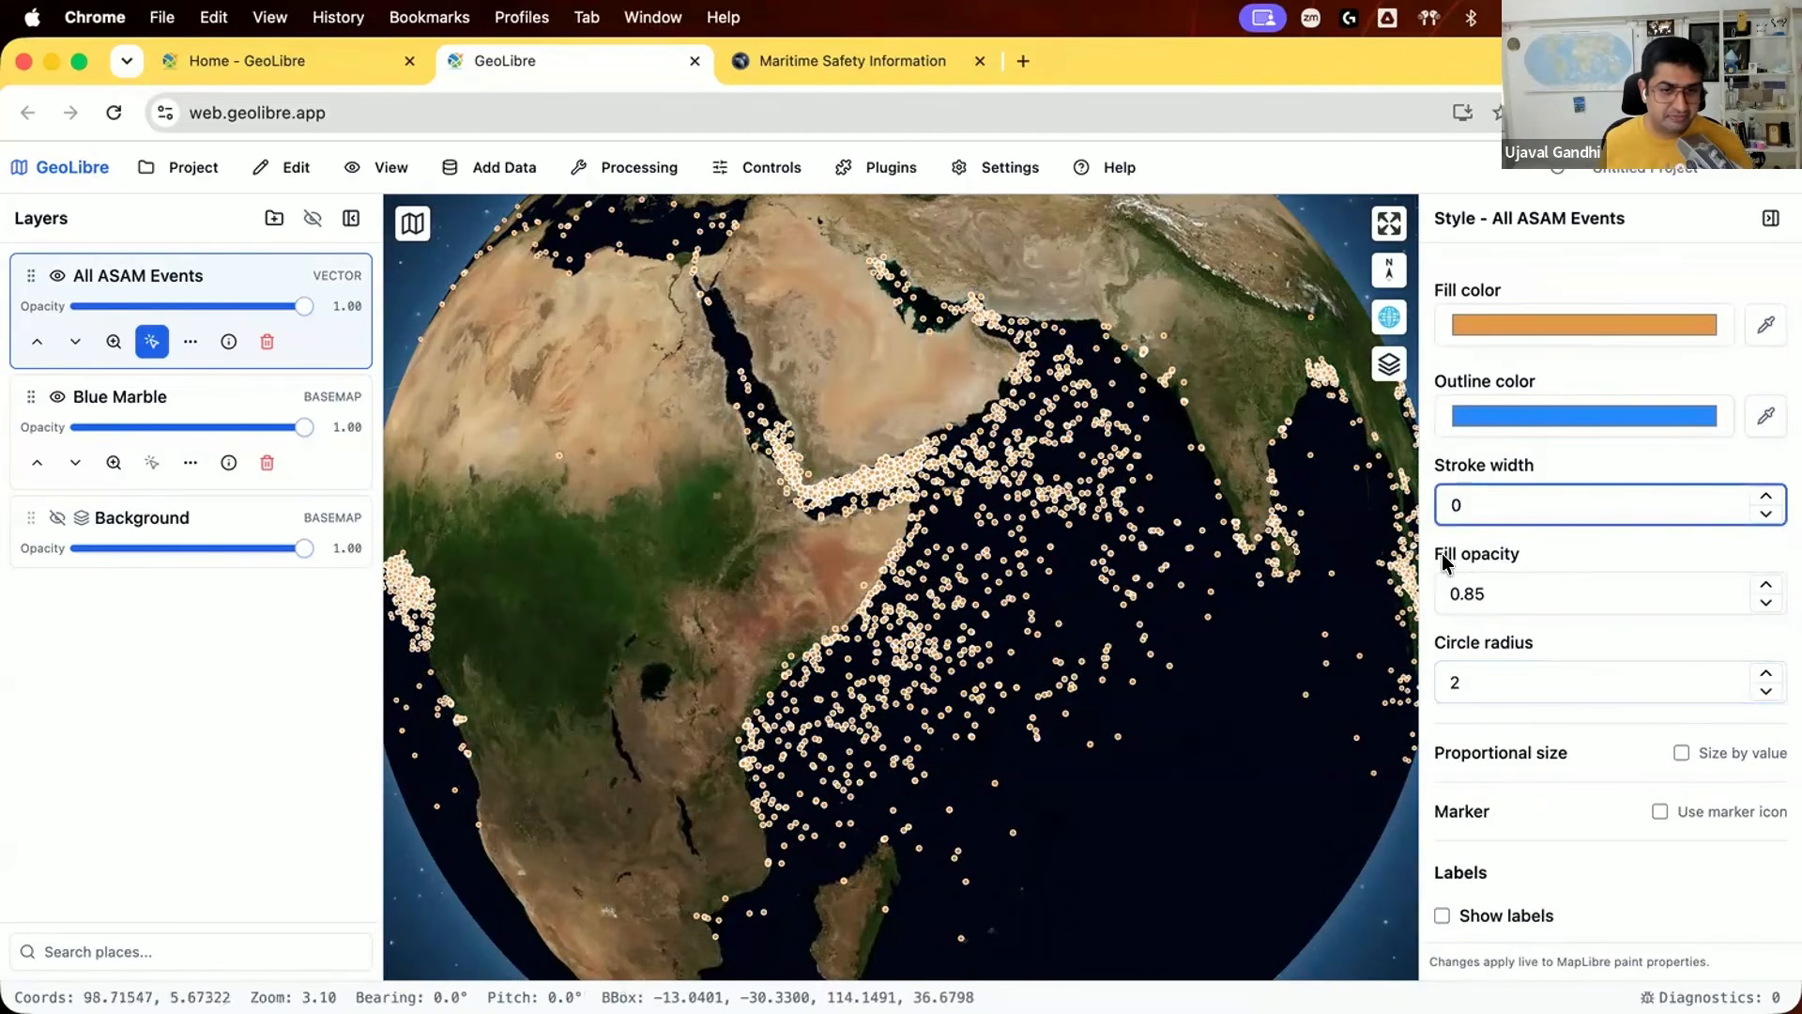
# Step: Darken the fill color of the All ASAM Events points to burnt orange (RGB 186, 83, 28)
pyautogui.moveTo(1000, 505); pyautogui.dragTo(951, 466)
pyautogui.scroll(3, 951, 469)
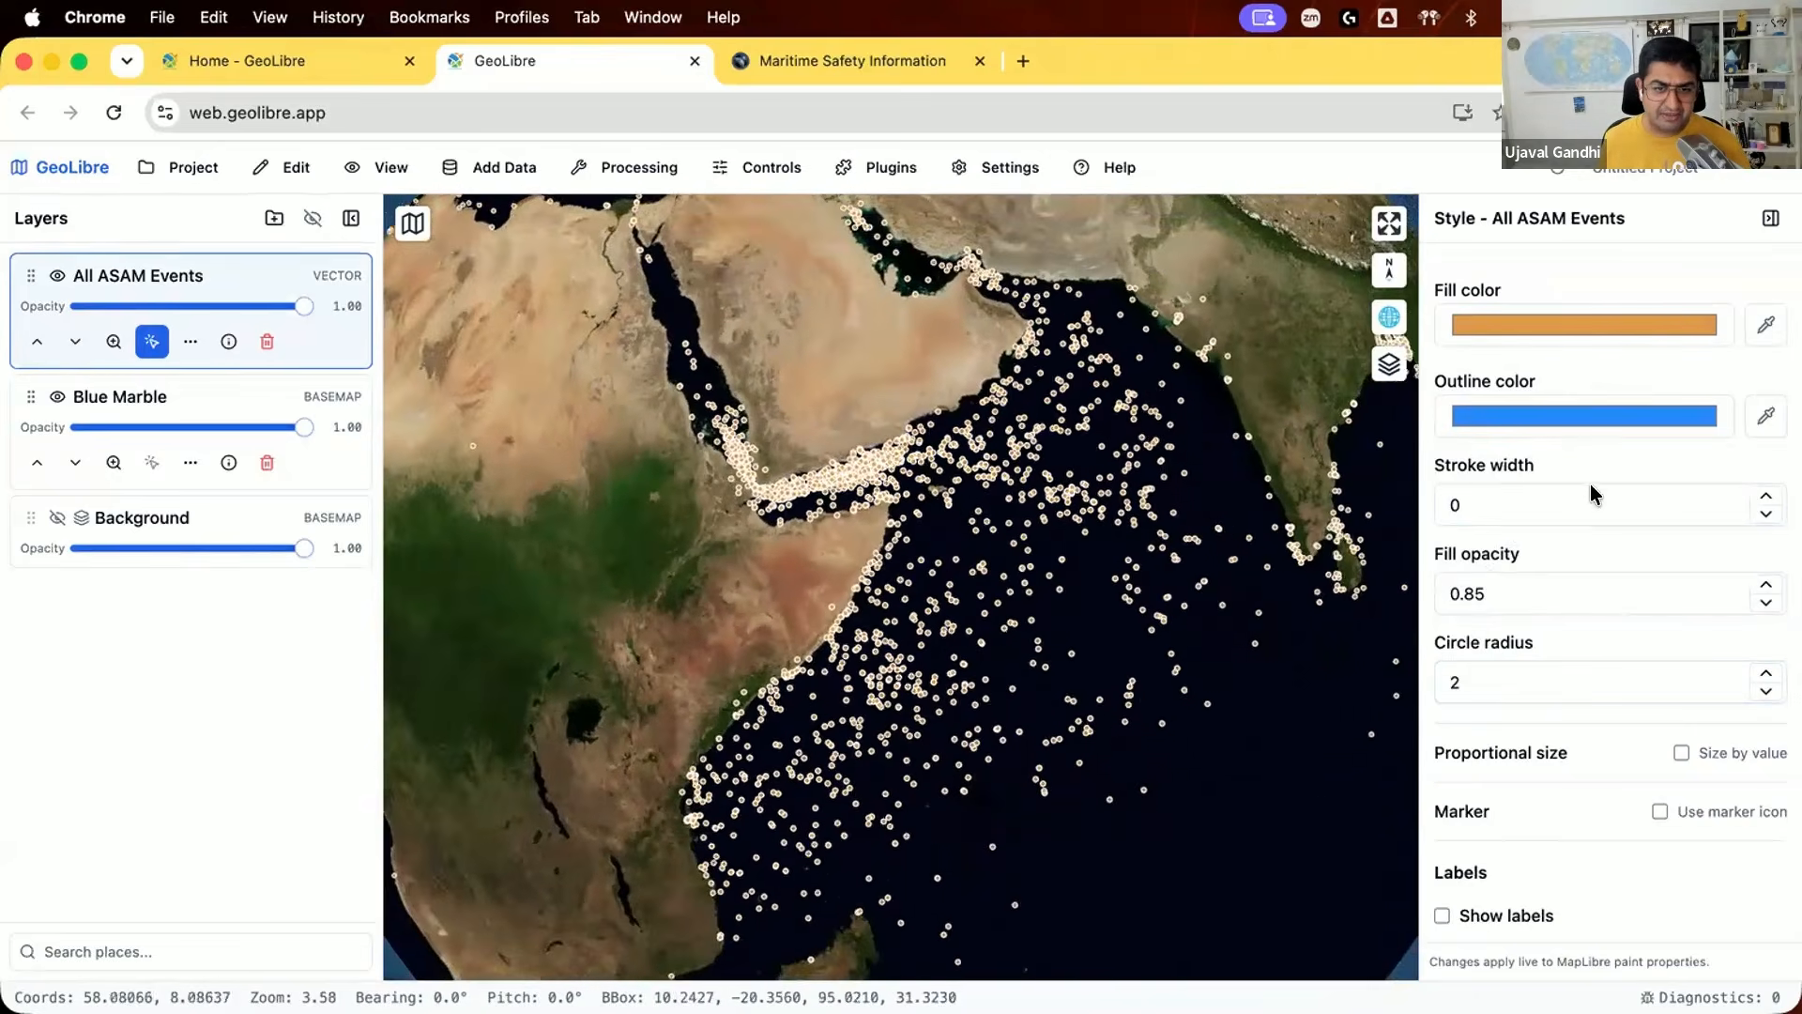
pyautogui.scroll(-1, 1596, 543)
pyautogui.click(1594, 325)
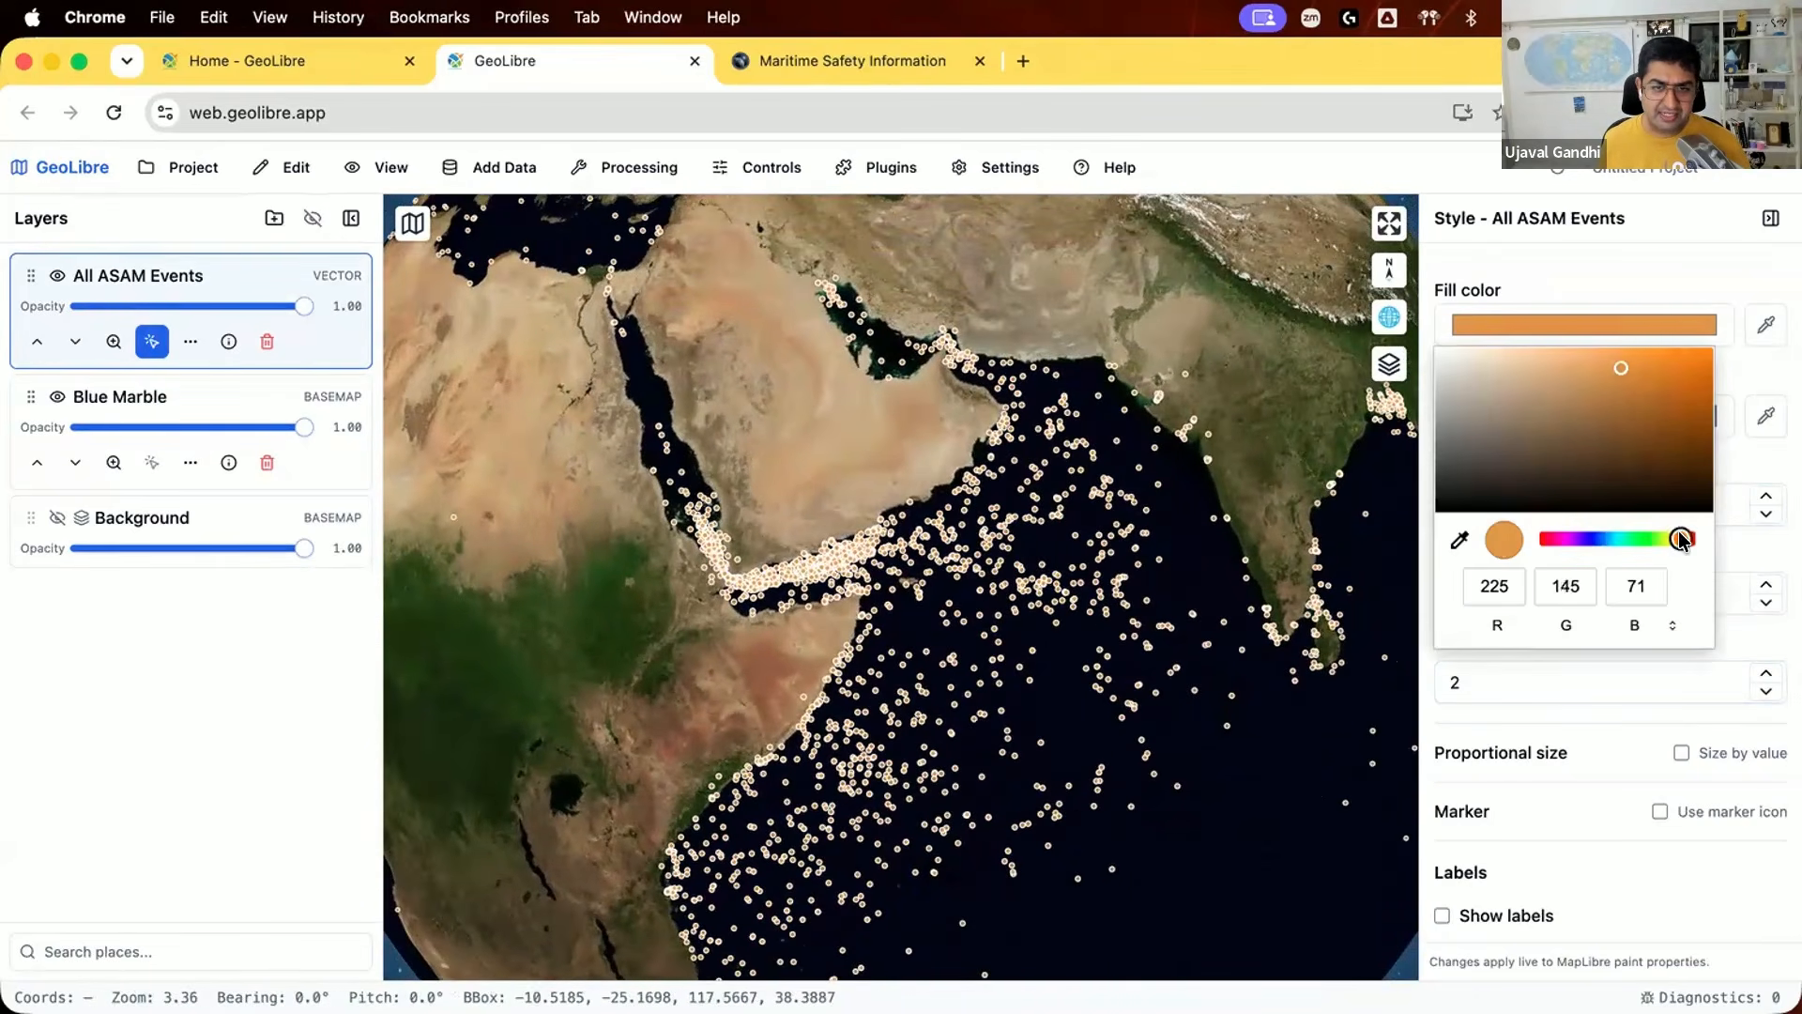
pyautogui.moveTo(1681, 535); pyautogui.dragTo(1686, 538)
pyautogui.moveTo(1654, 366); pyautogui.dragTo(1669, 393)
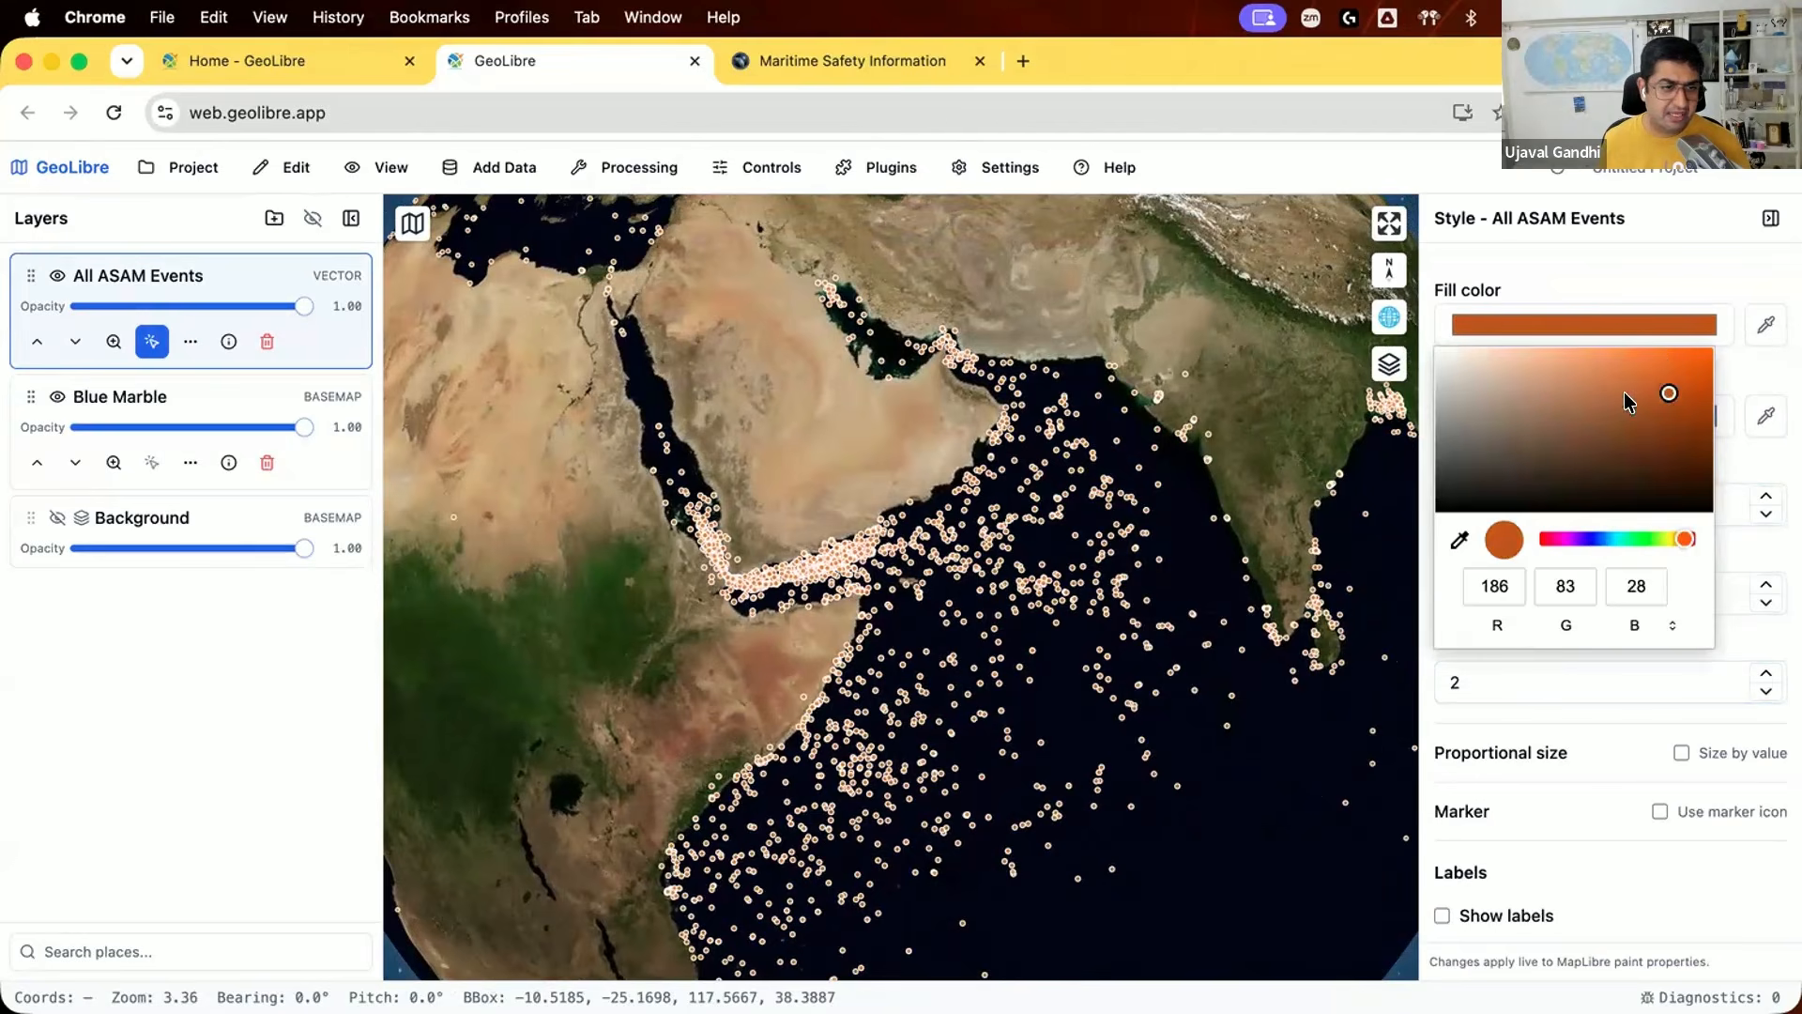
pyautogui.click(1456, 273)
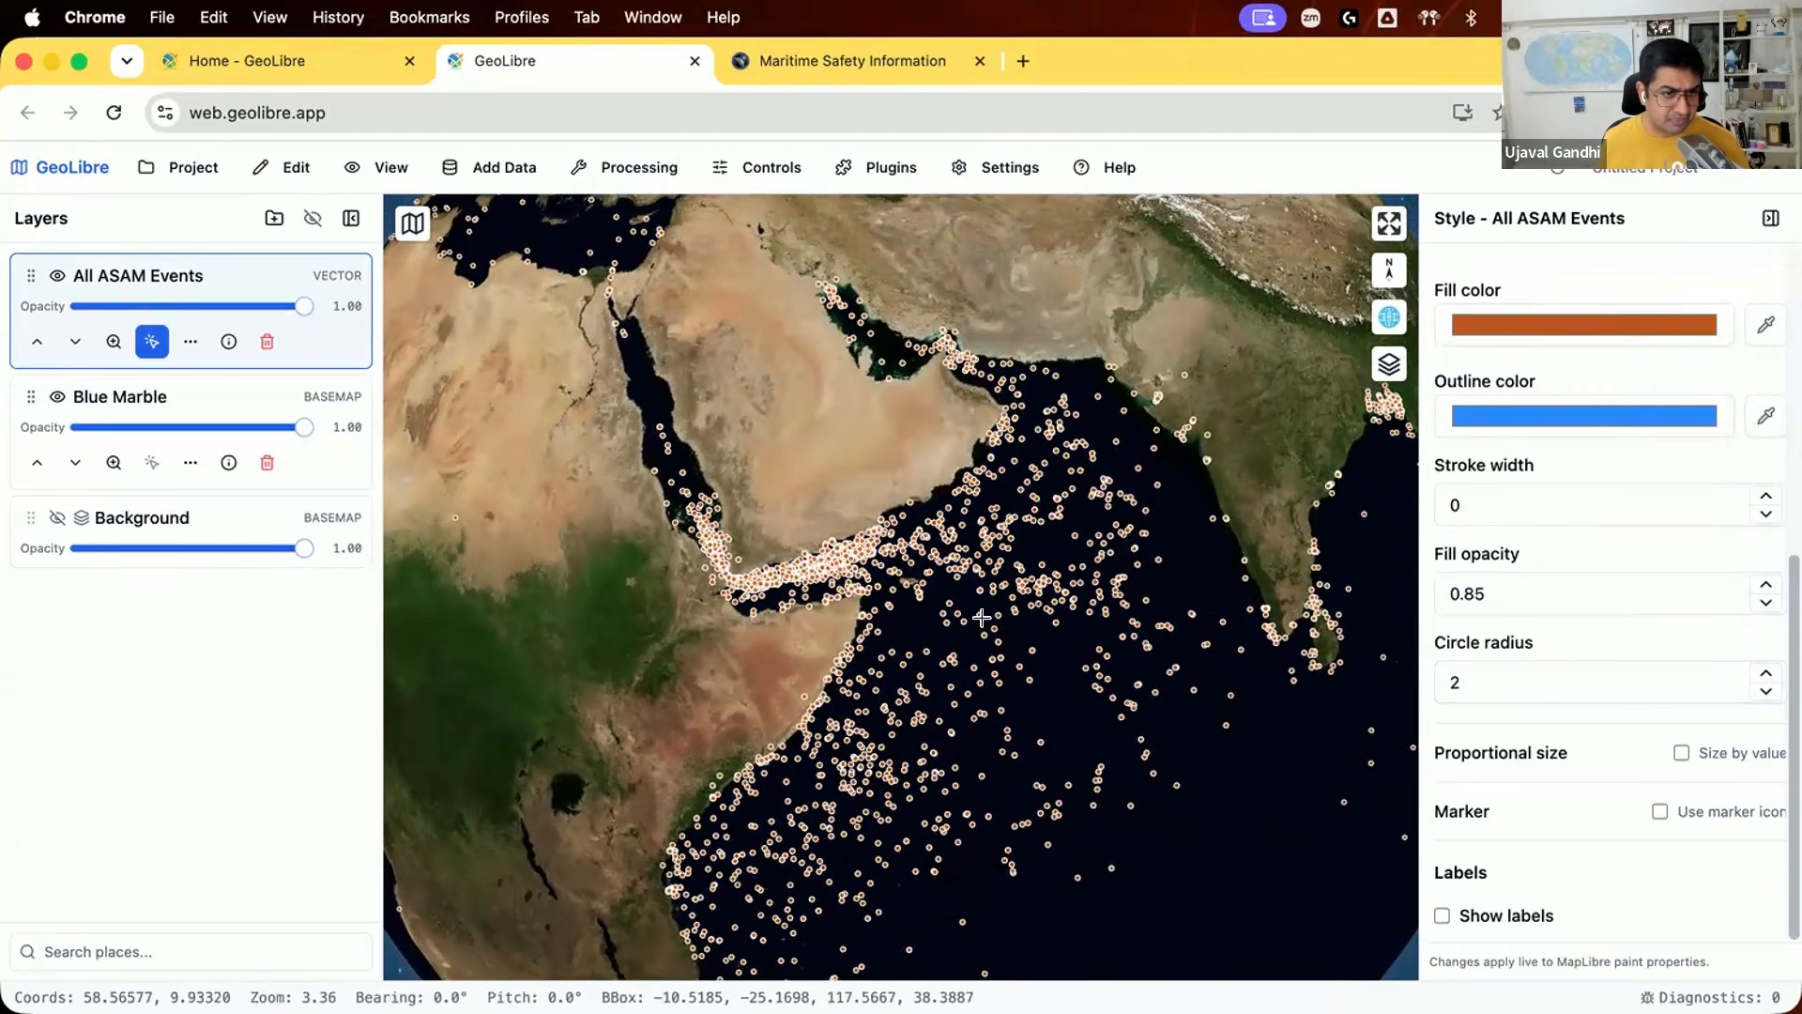
# Step: Examine how the event points are distributed around the Indian Ocean and Southeast Asia on the globe
pyautogui.scroll(-5, 982, 617)
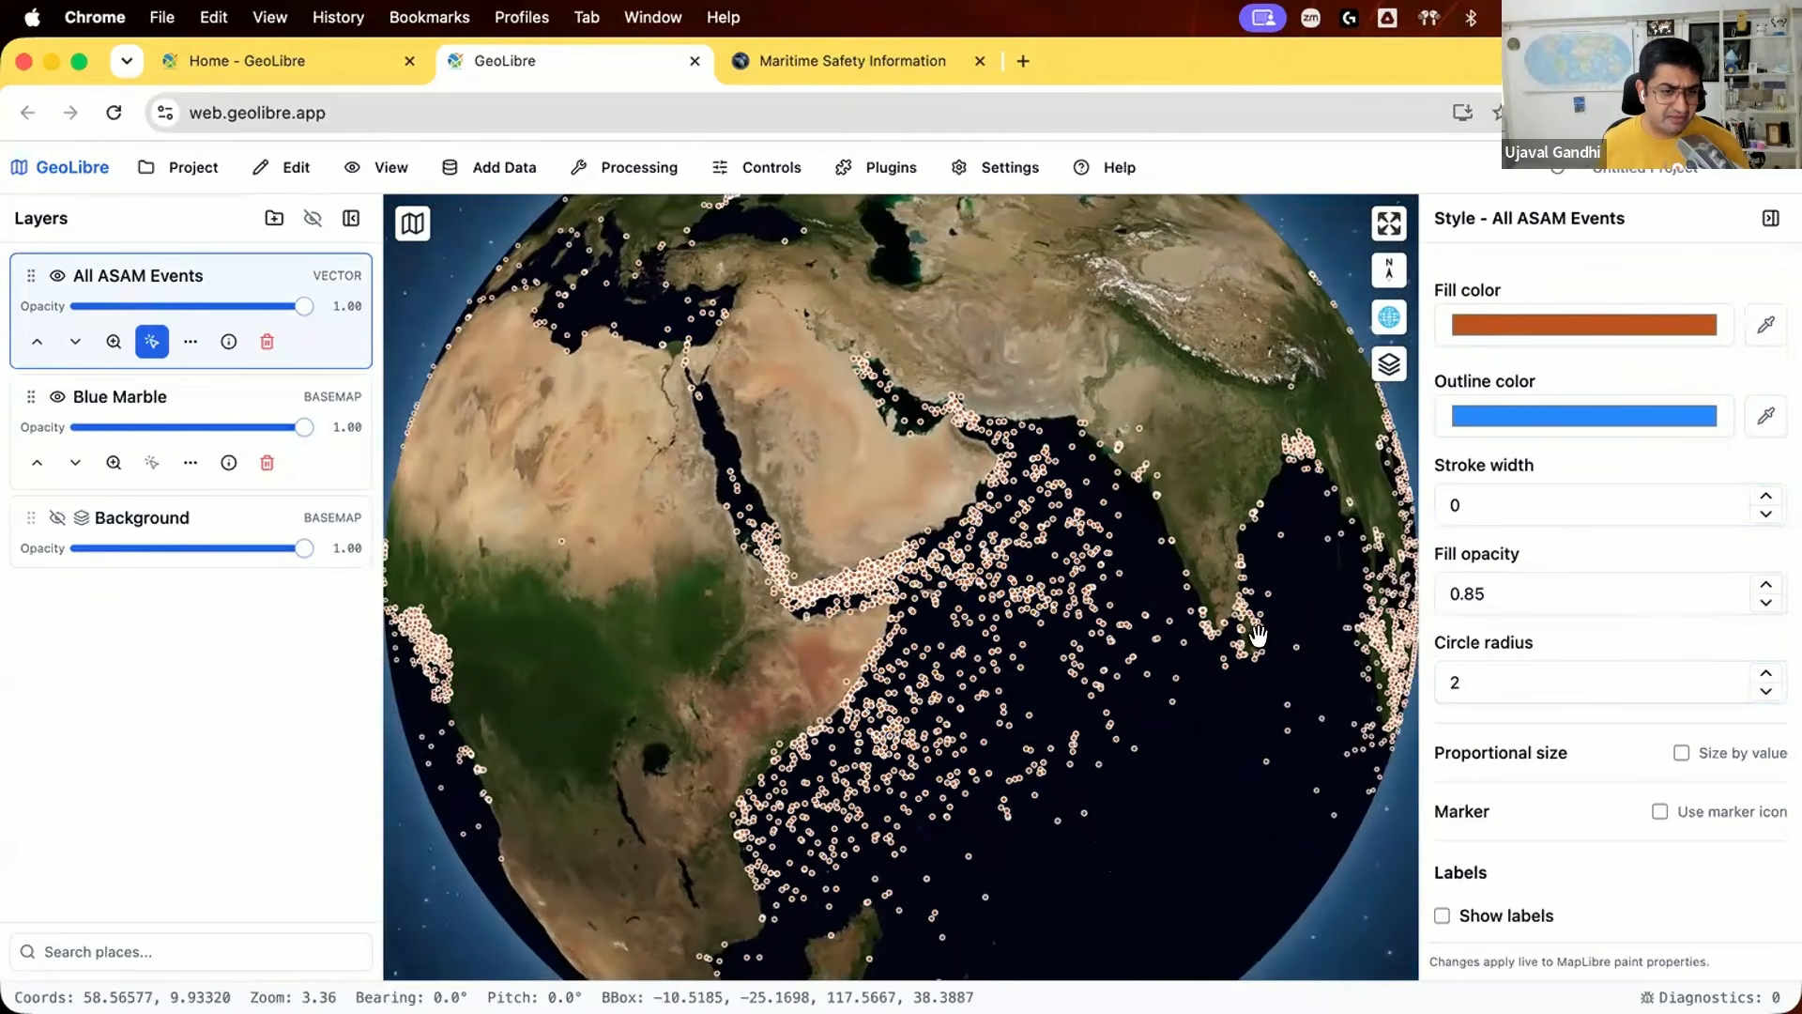
pyautogui.moveTo(1134, 707); pyautogui.dragTo(1094, 699)
pyautogui.moveTo(926, 737); pyautogui.dragTo(713, 631)
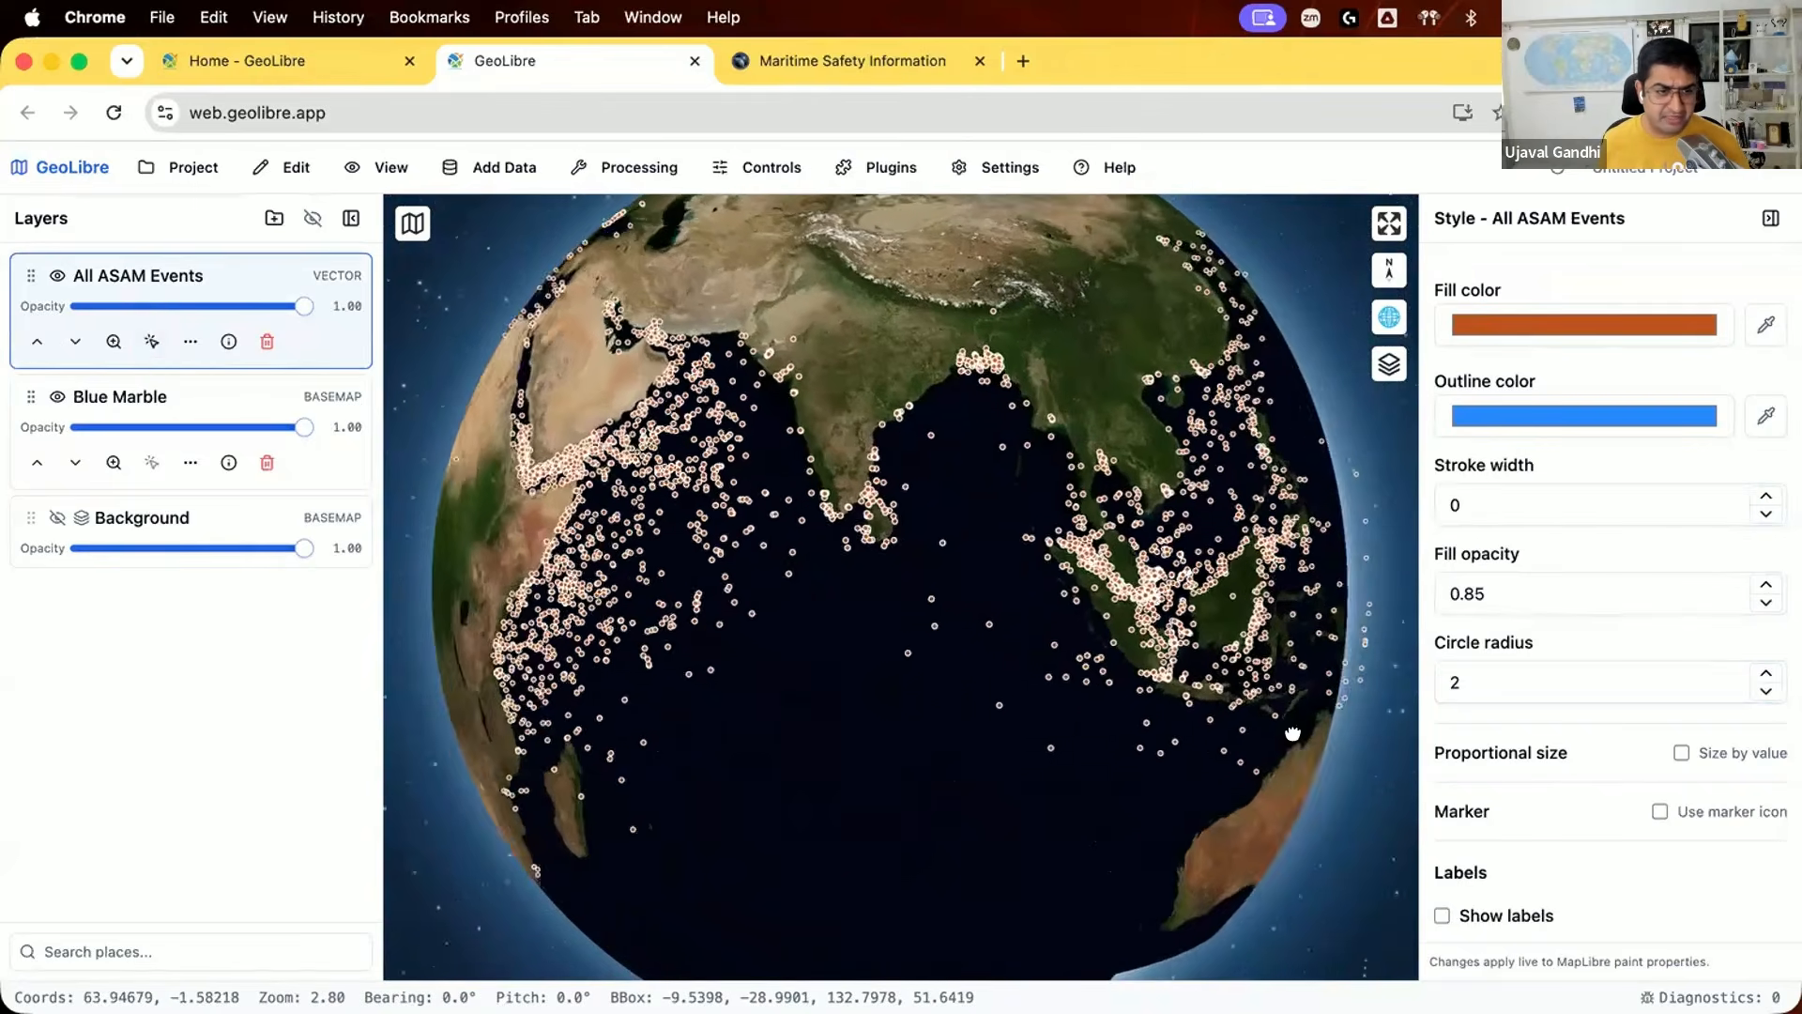
pyautogui.moveTo(1292, 733); pyautogui.dragTo(1023, 658)
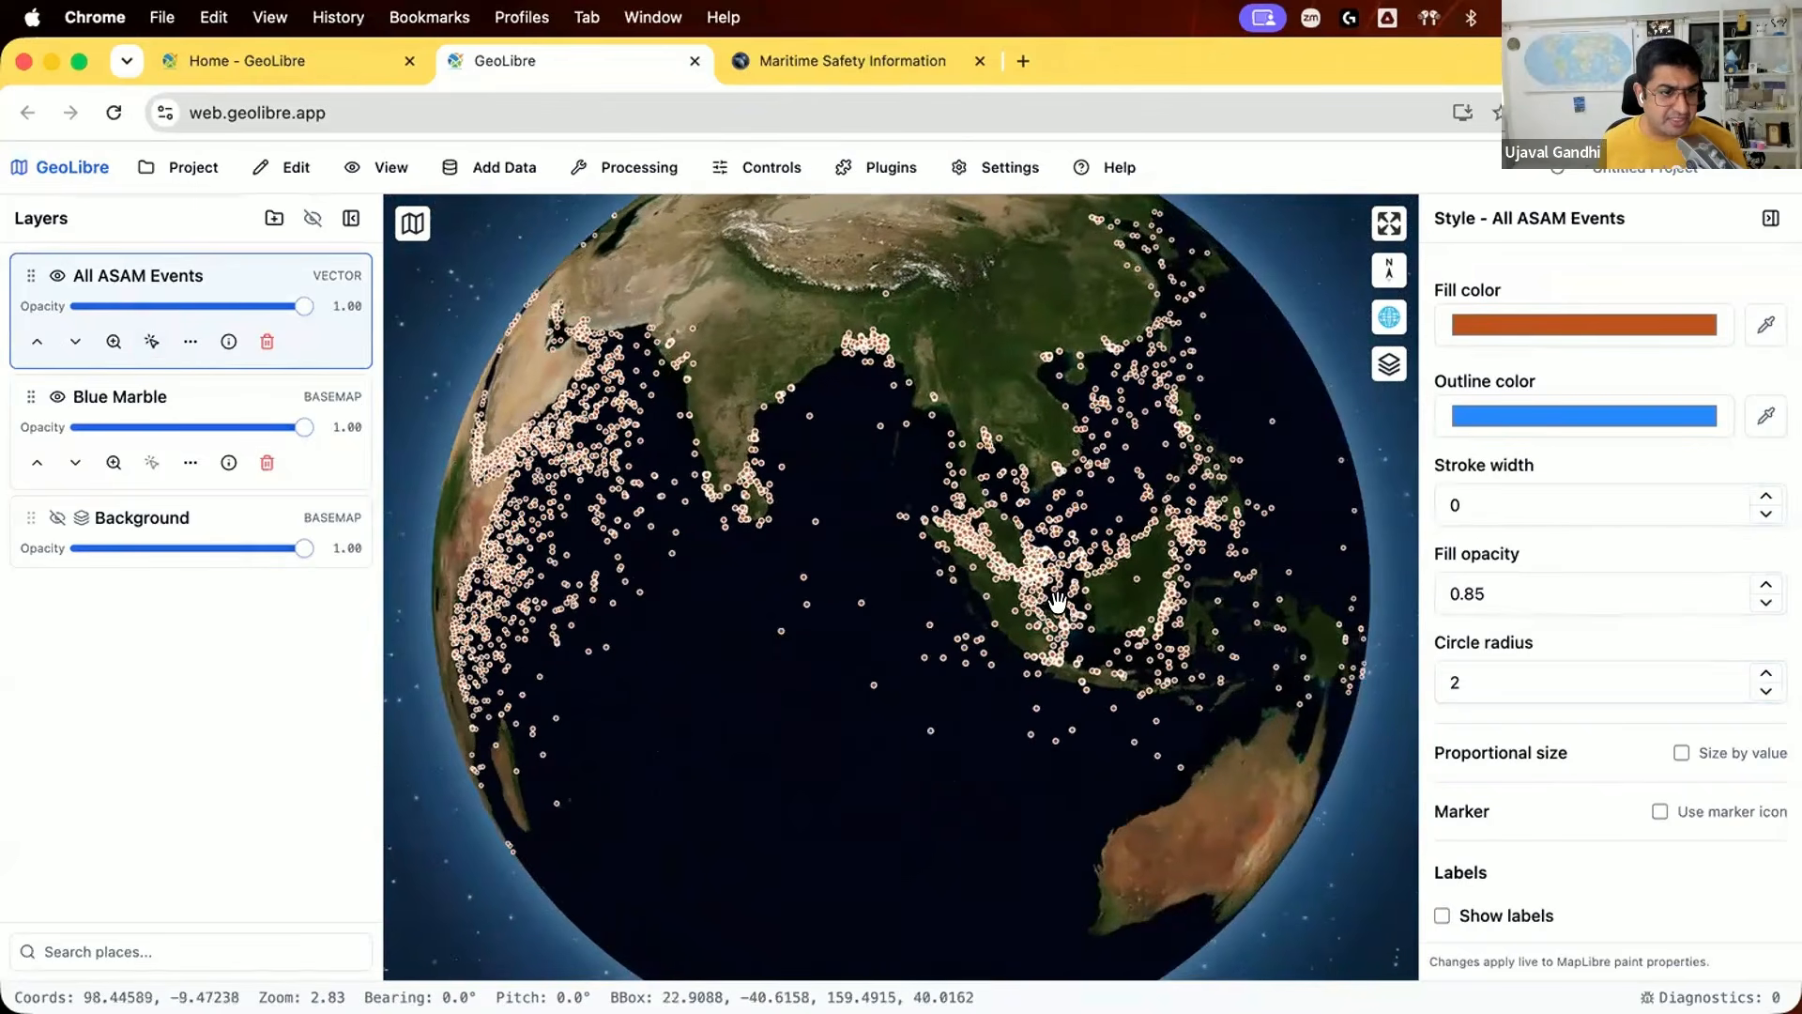
pyautogui.moveTo(814, 481); pyautogui.dragTo(1085, 558)
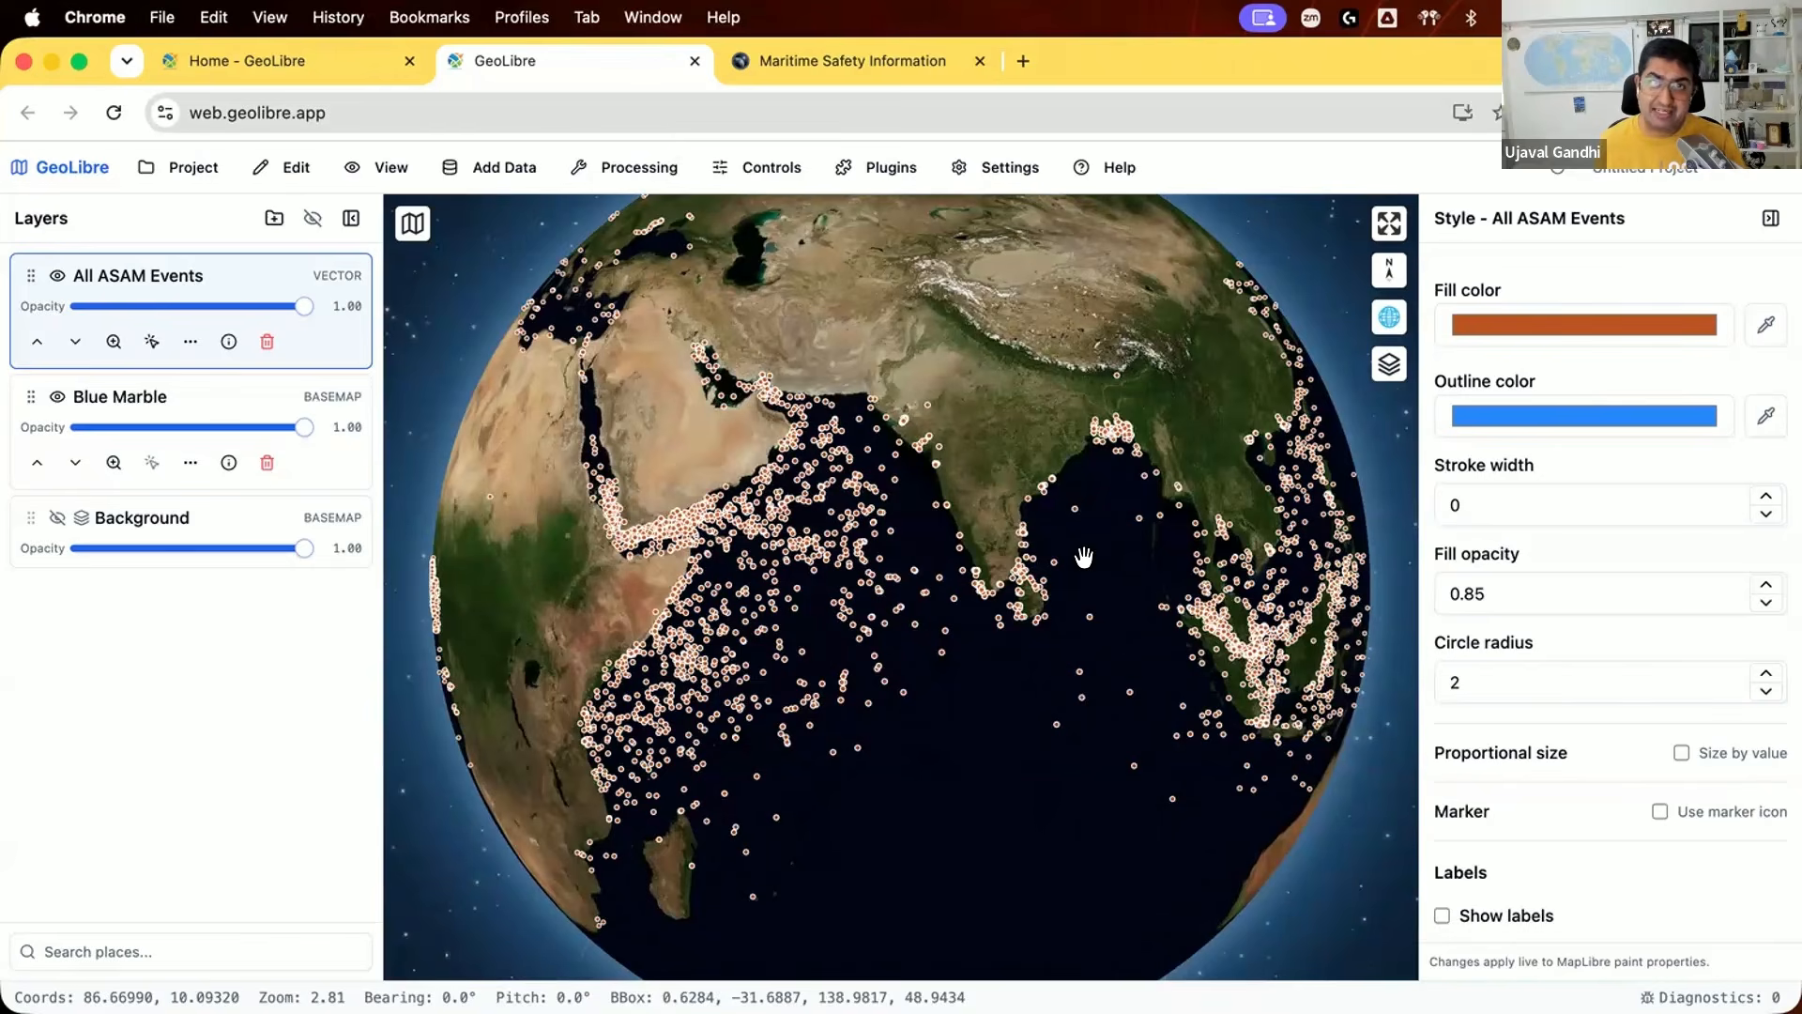
pyautogui.moveTo(1127, 462); pyautogui.dragTo(1124, 511)
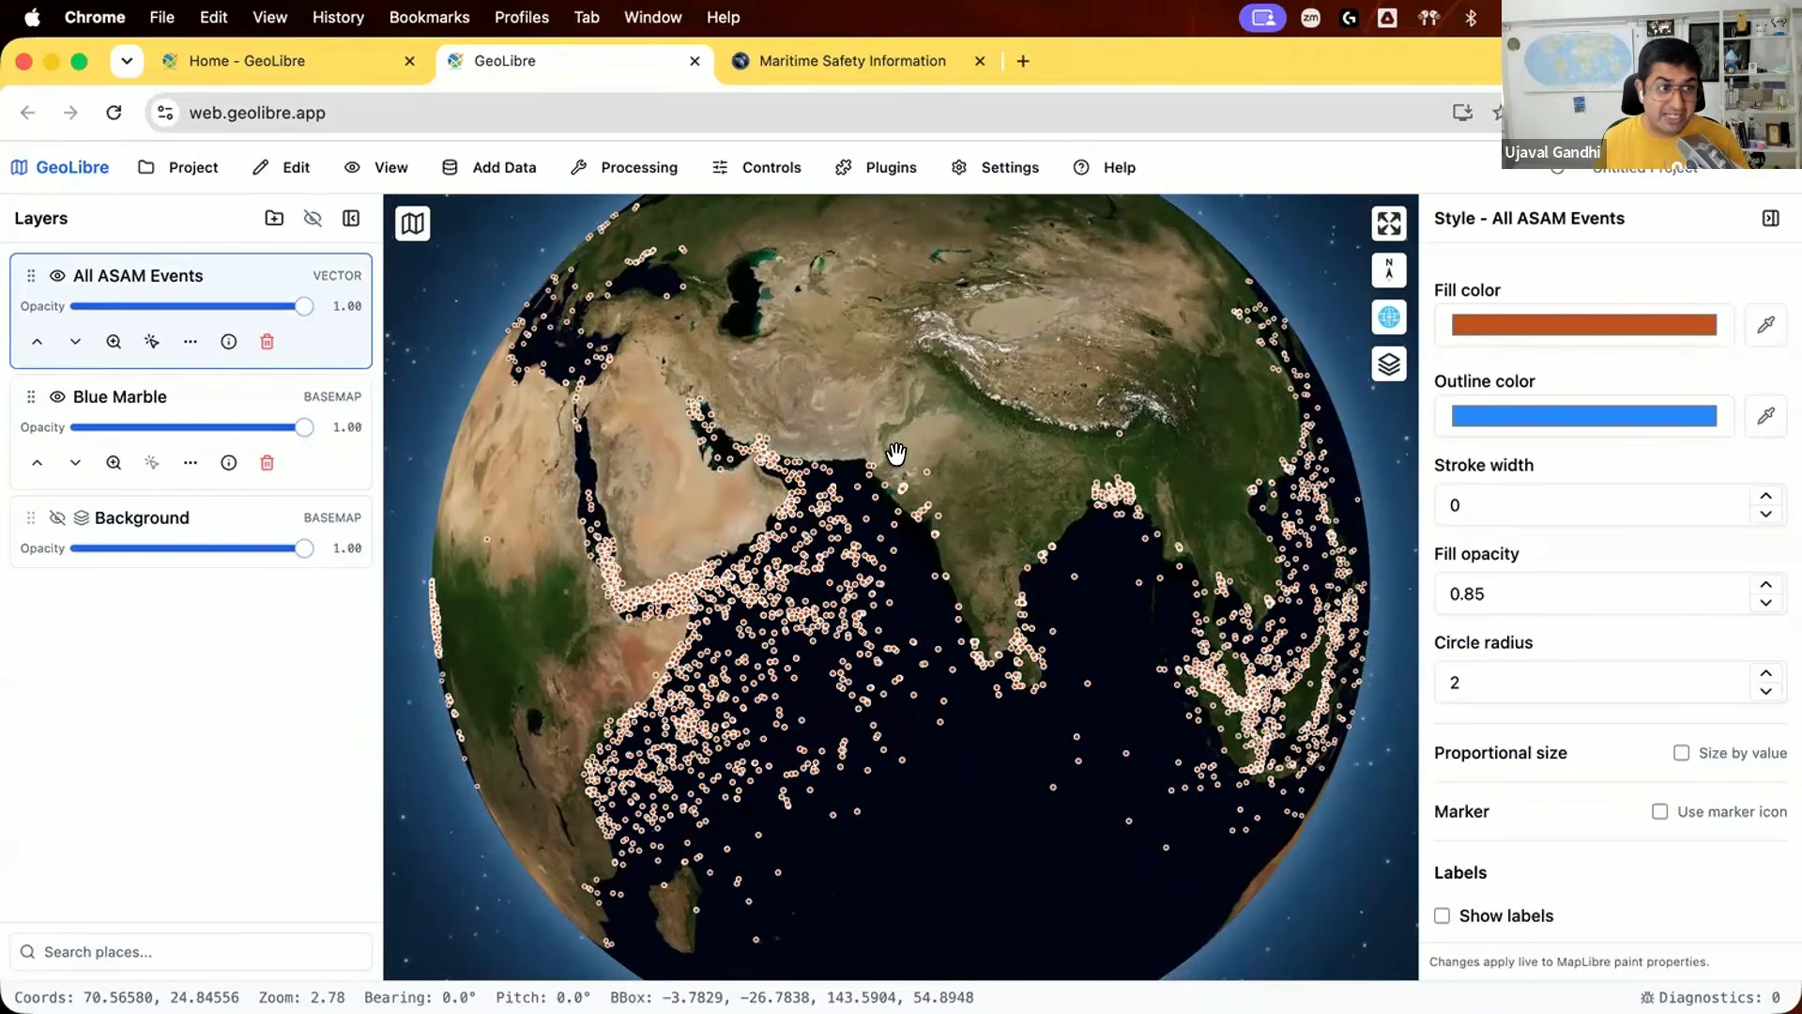
# Step: Bin the All ASAM Events points into H3 cells at resolution 3 using the Count aggregate, then close the tool
pyautogui.click(634, 169)
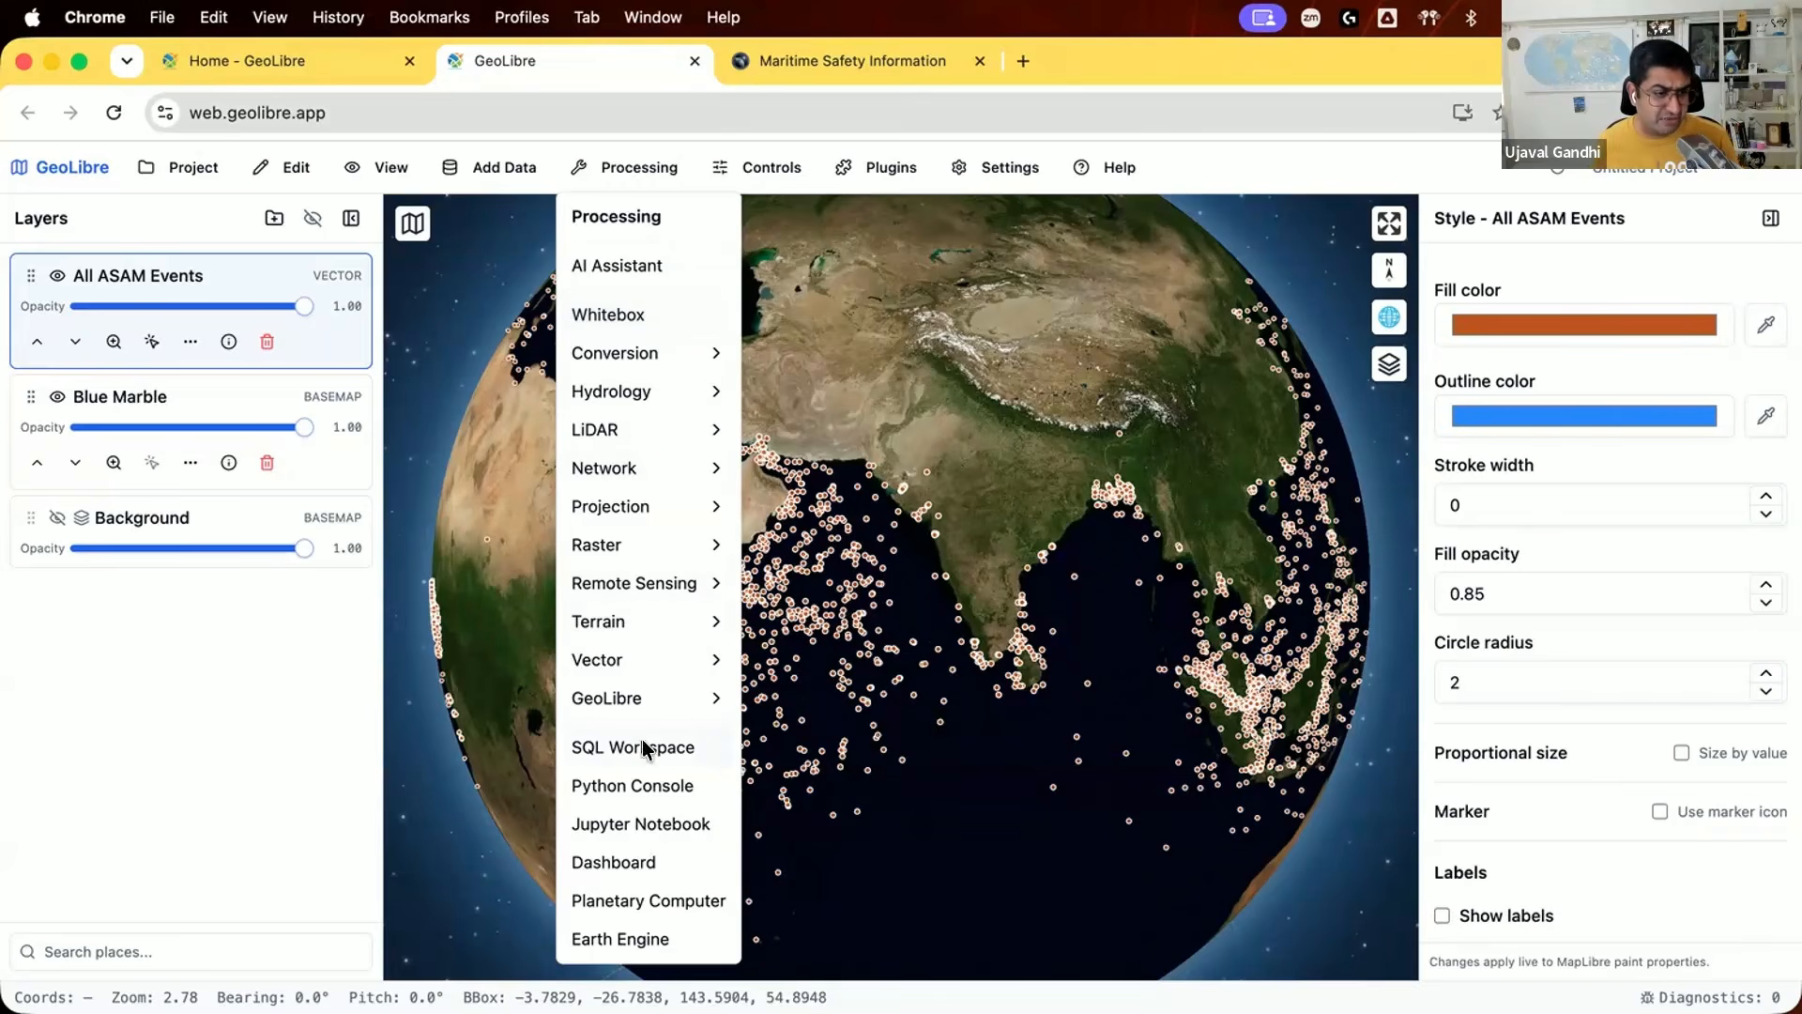
pyautogui.moveTo(685, 706)
pyautogui.moveTo(796, 729)
pyautogui.scroll(-5, 1066, 762)
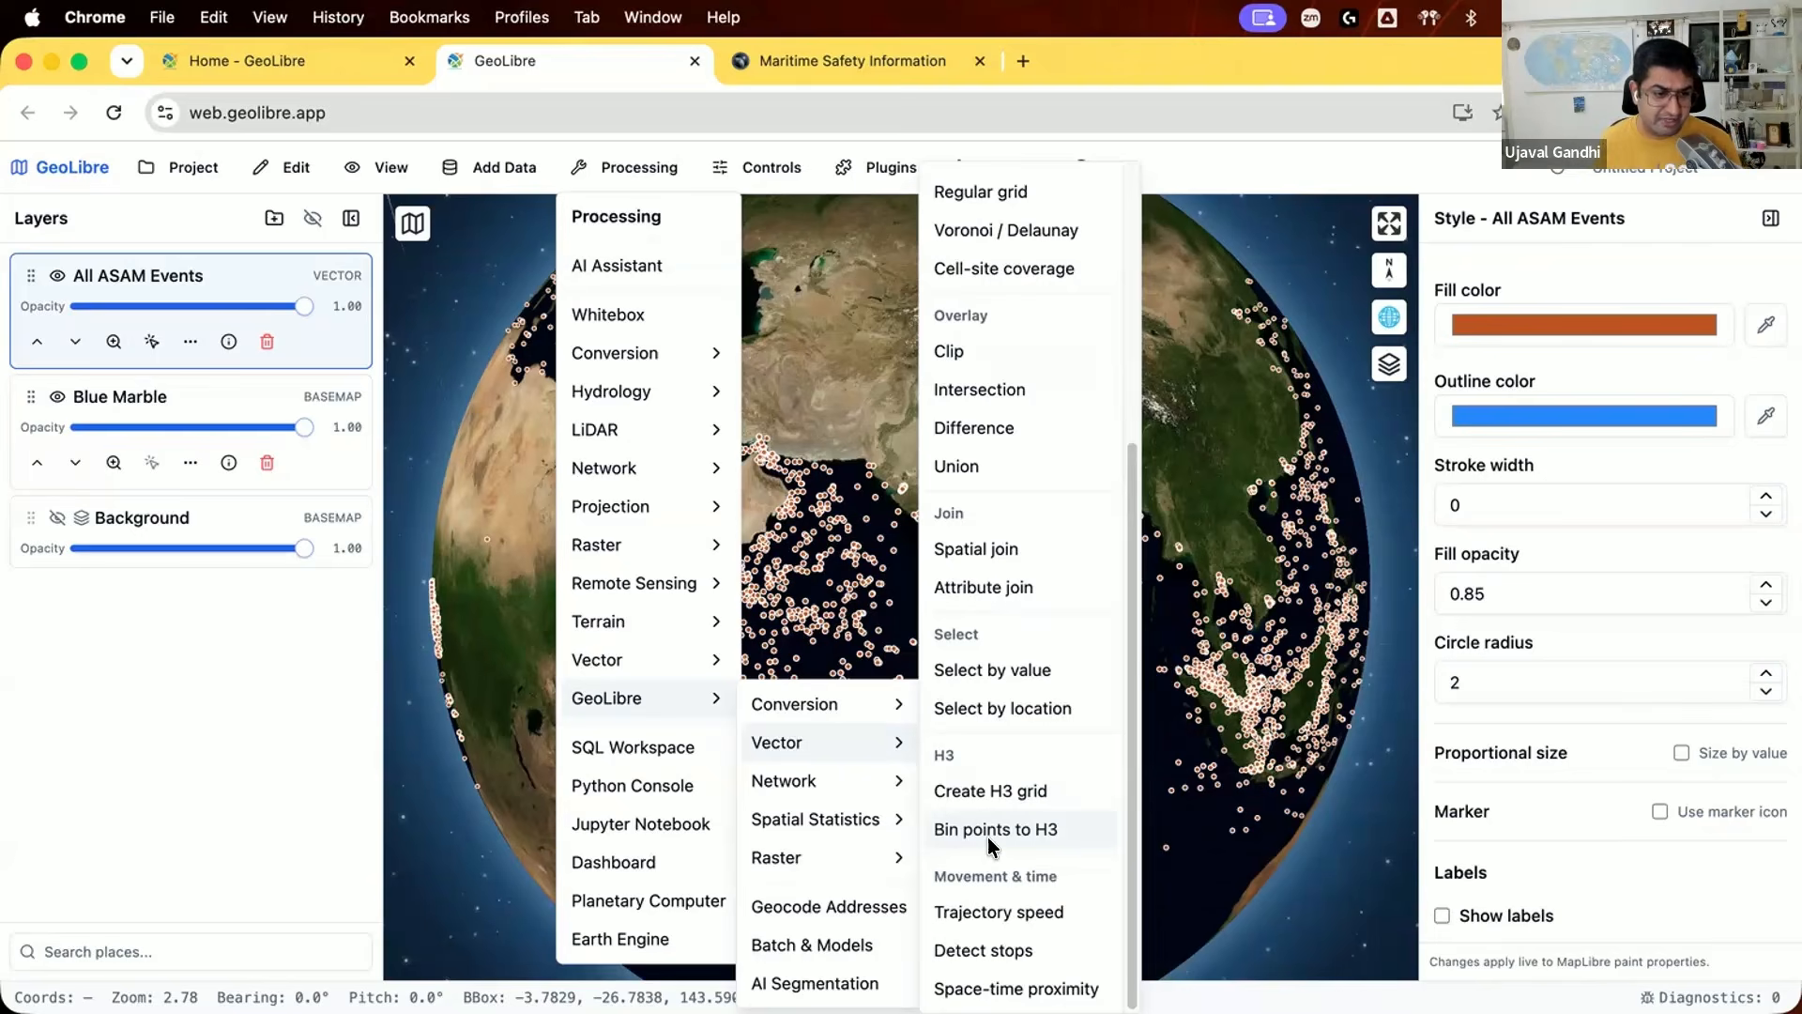
pyautogui.click(994, 830)
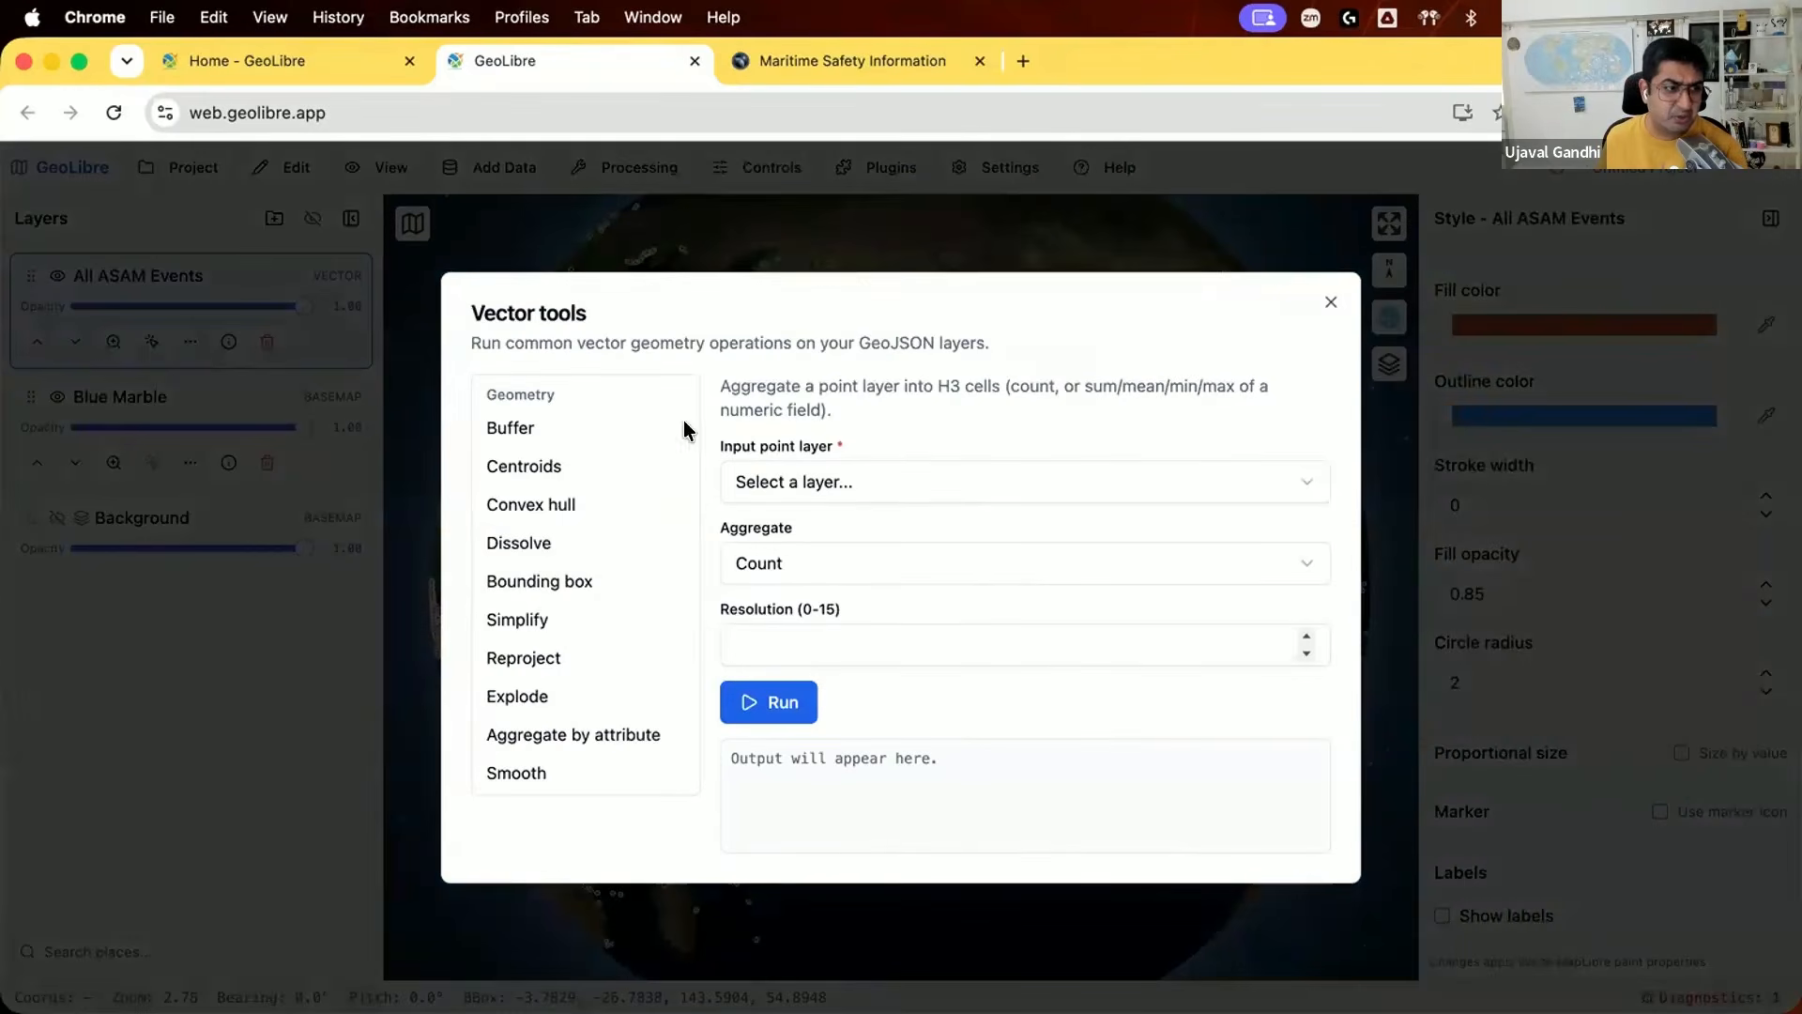
pyautogui.click(986, 480)
pyautogui.click(972, 496)
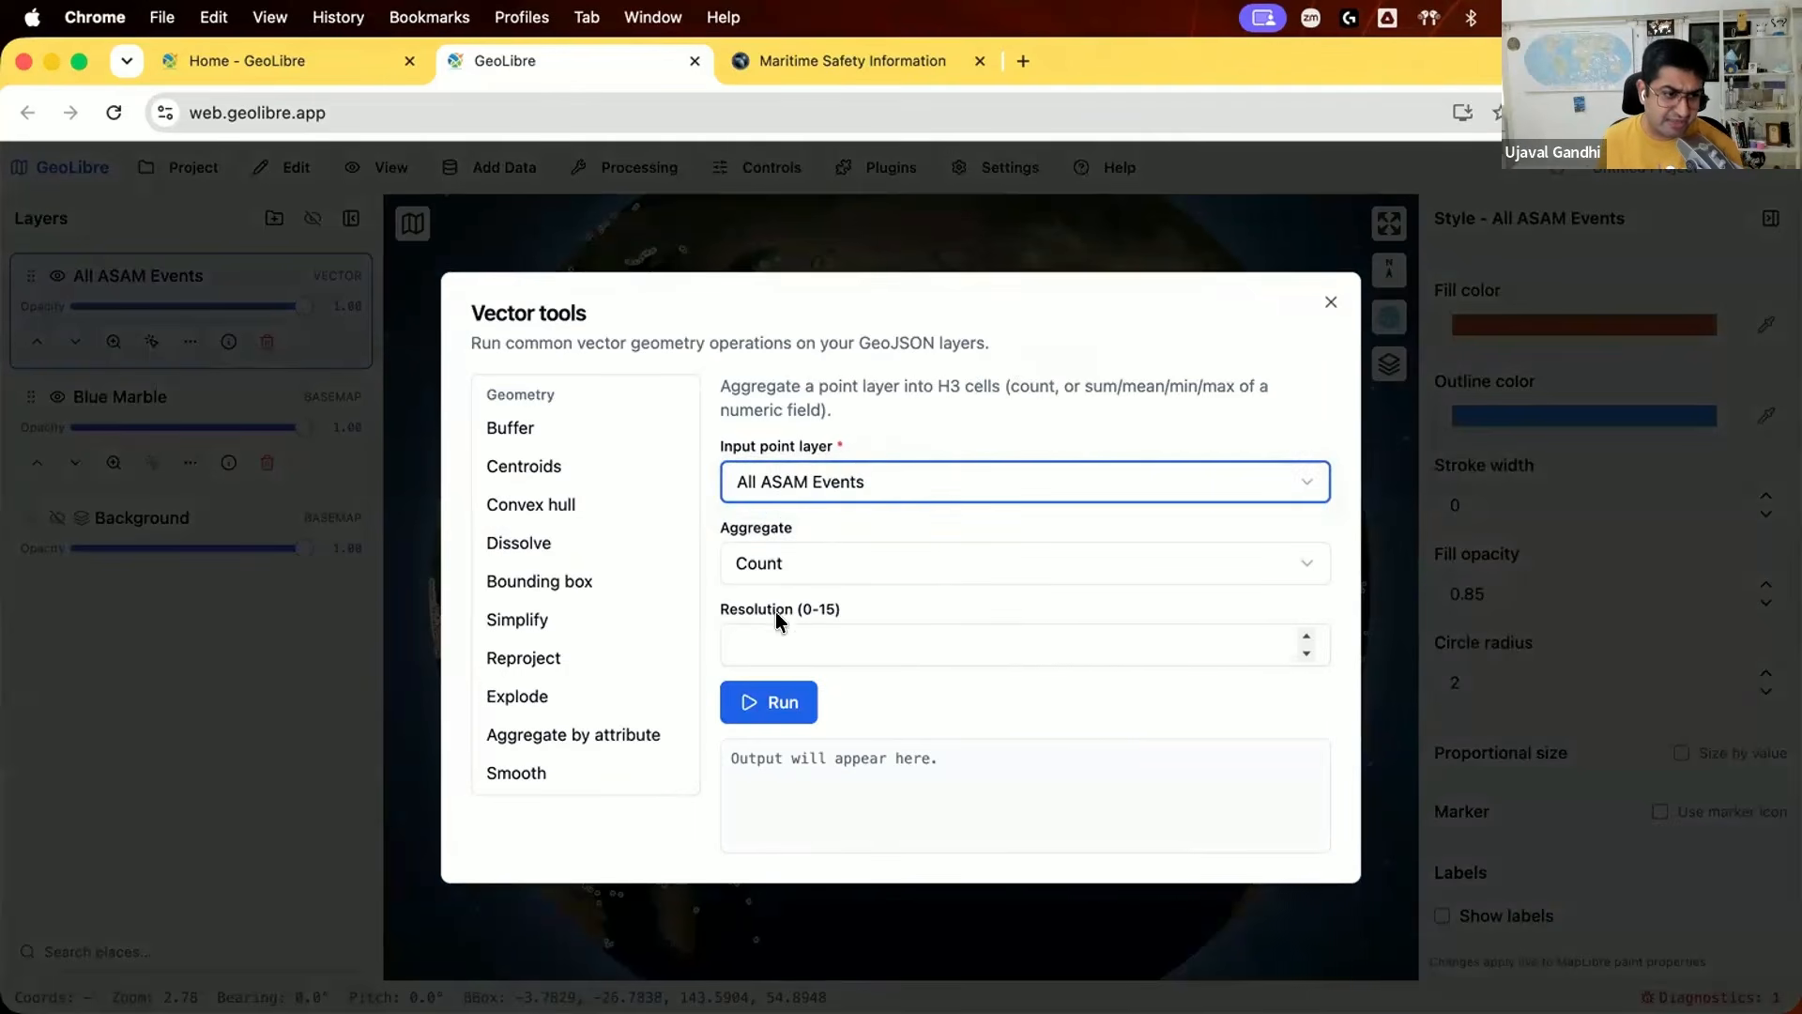
pyautogui.click(771, 643)
pyautogui.write('3')
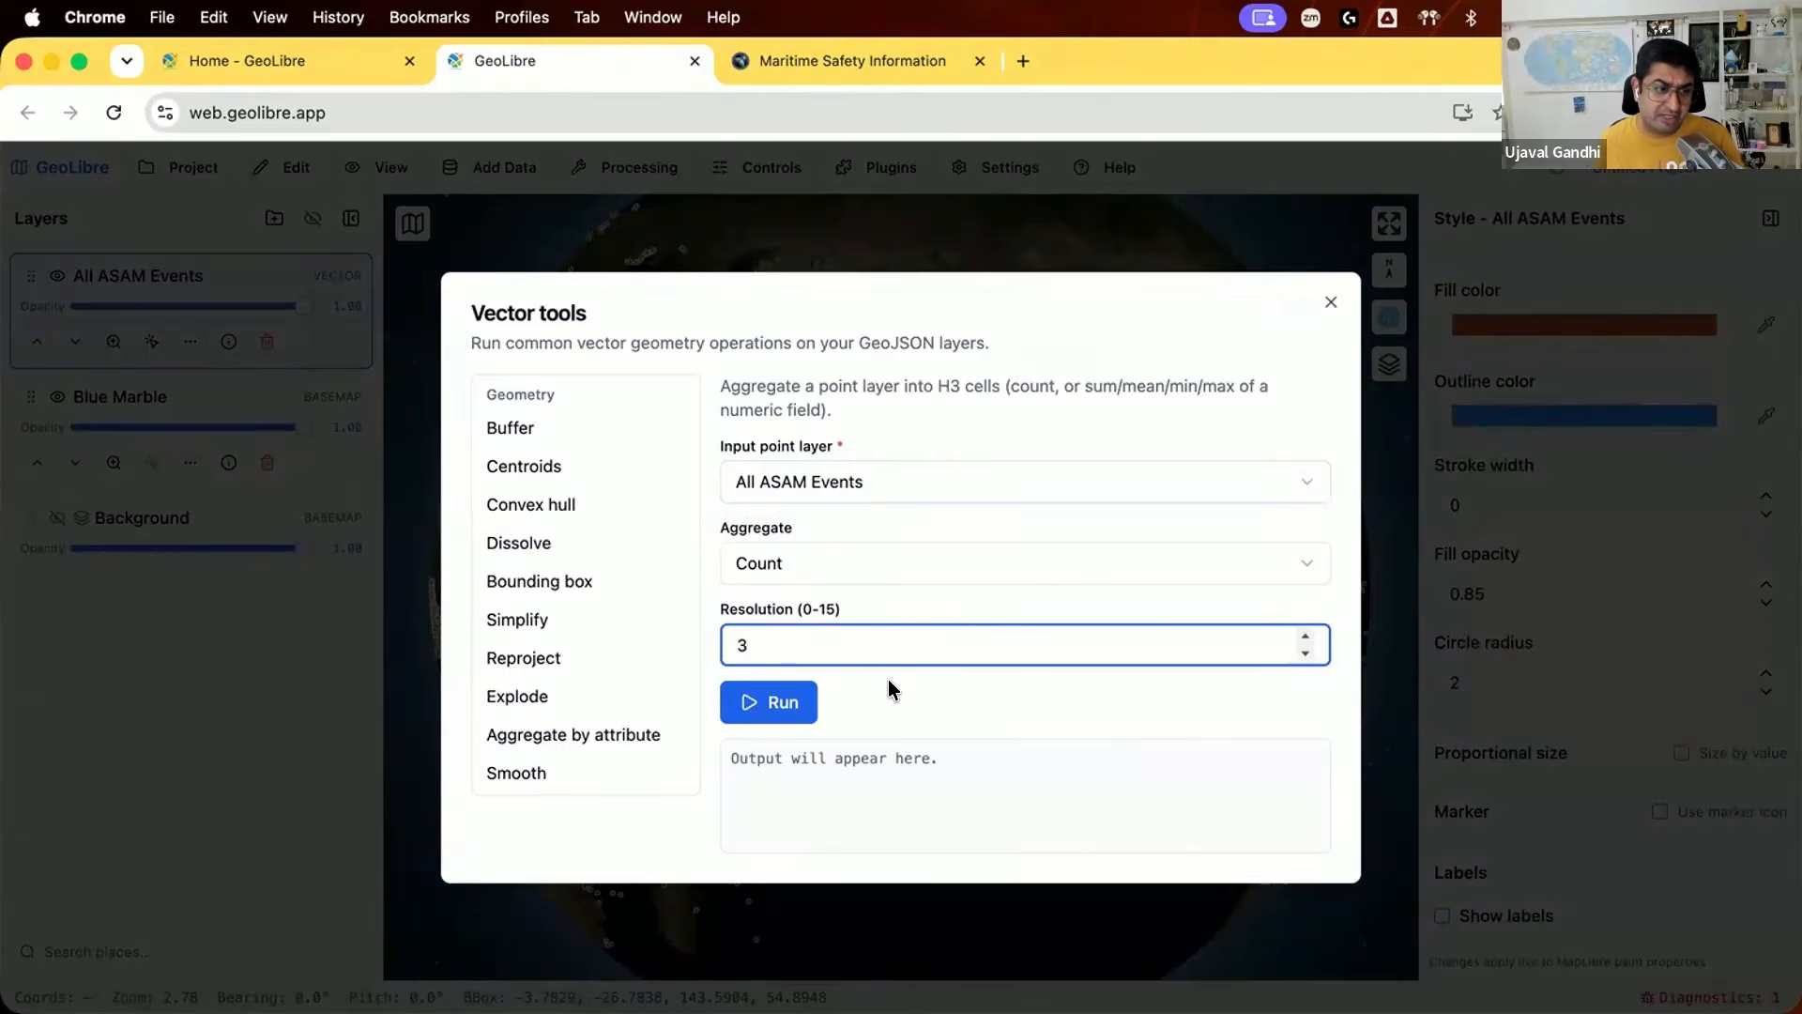
pyautogui.click(796, 697)
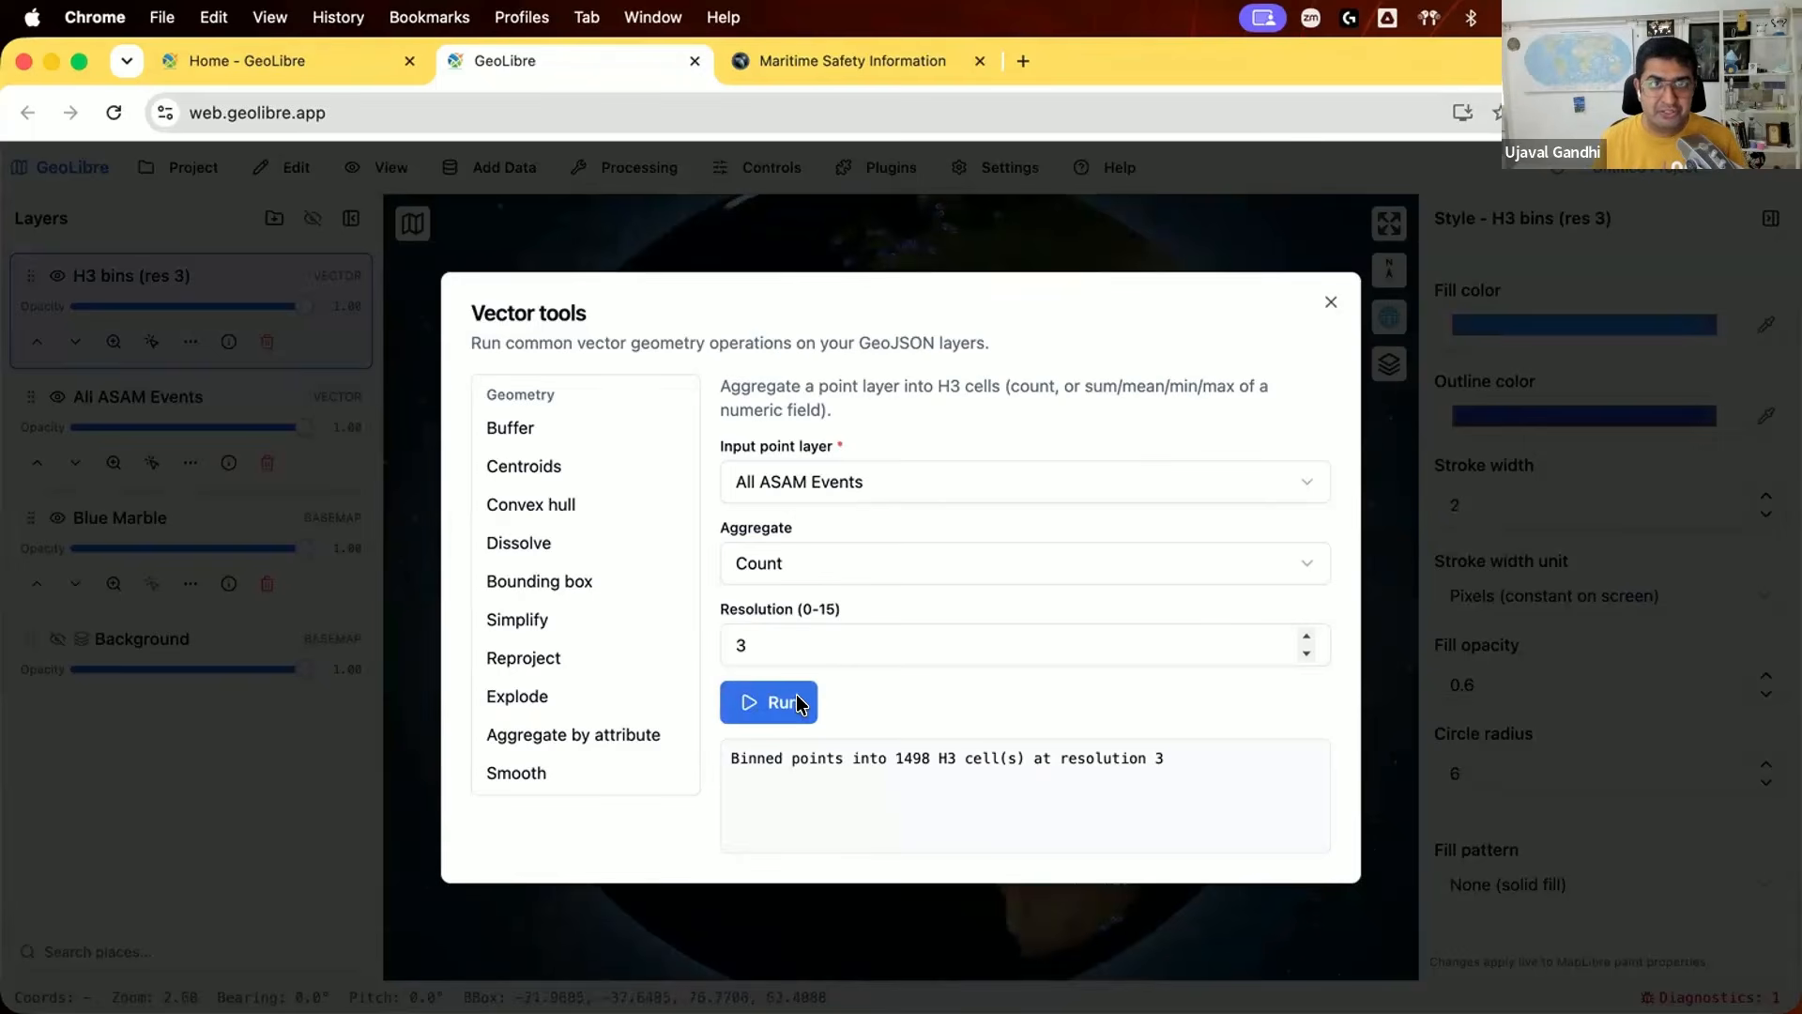
pyautogui.click(1331, 302)
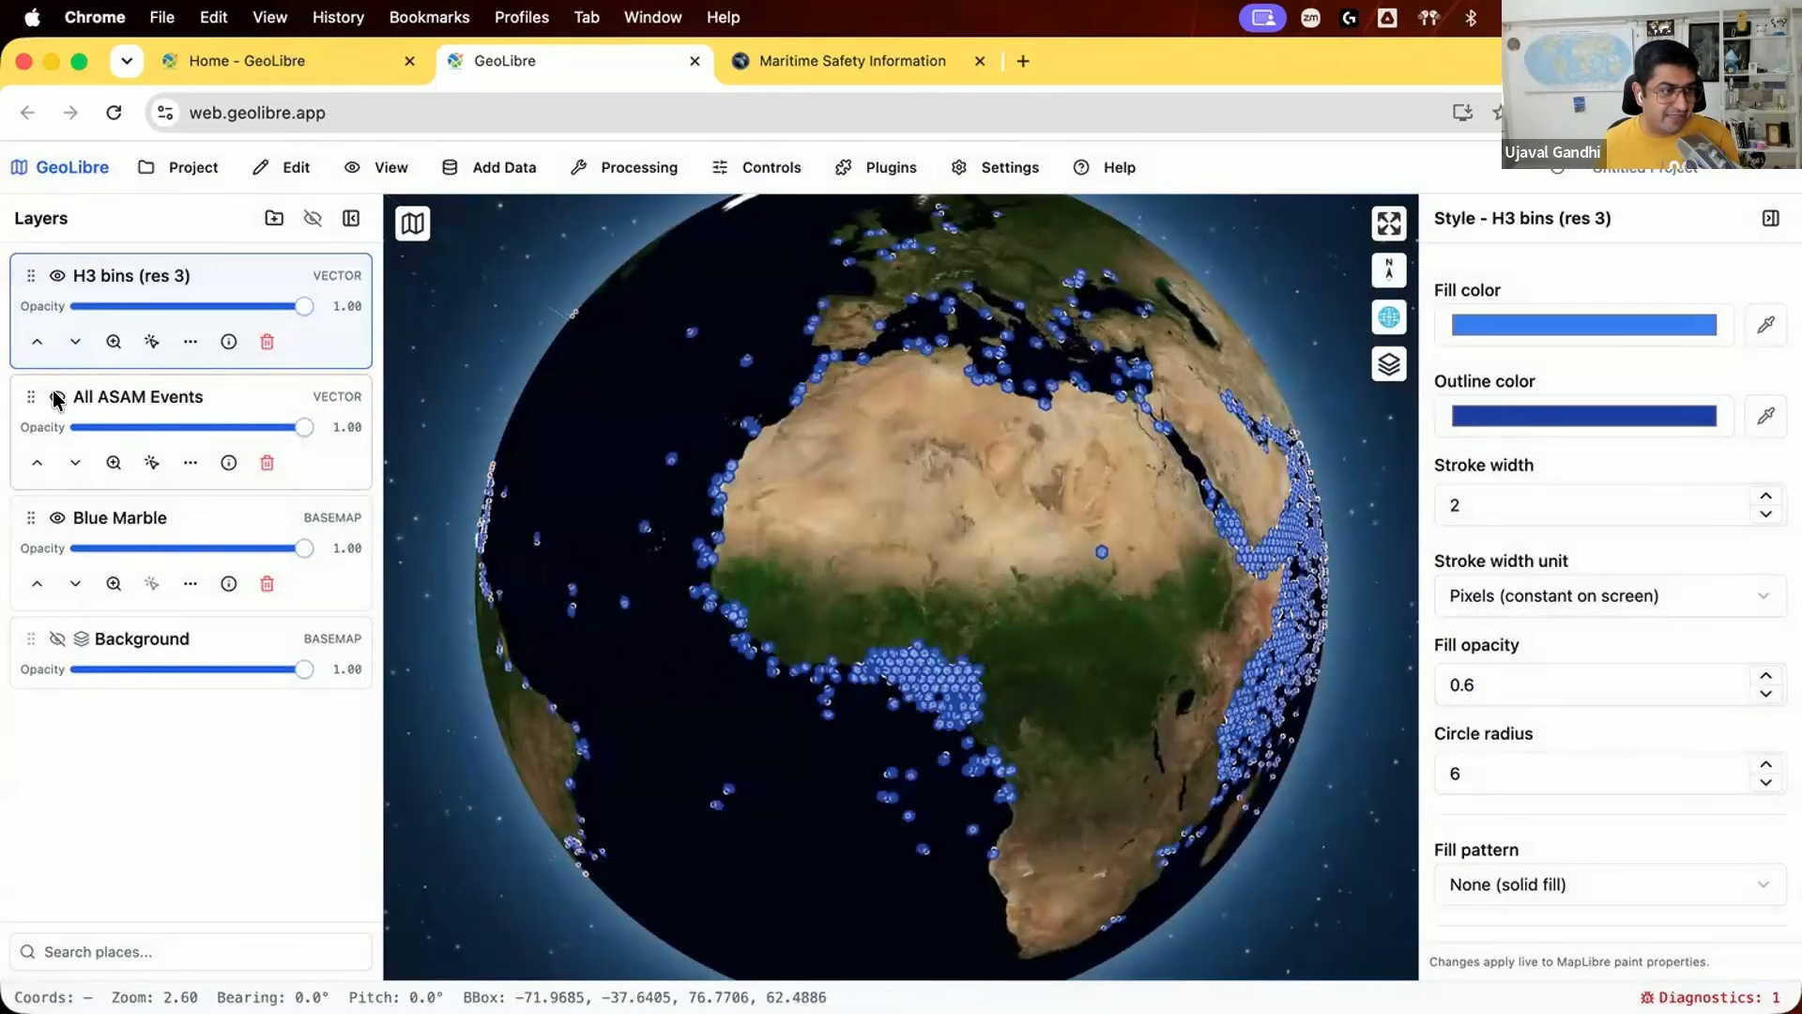
# Step: Hide the All ASAM Events layer to view the H3 bins alone around the Arabian Sea
pyautogui.click(57, 396)
pyautogui.moveTo(816, 707); pyautogui.dragTo(531, 594)
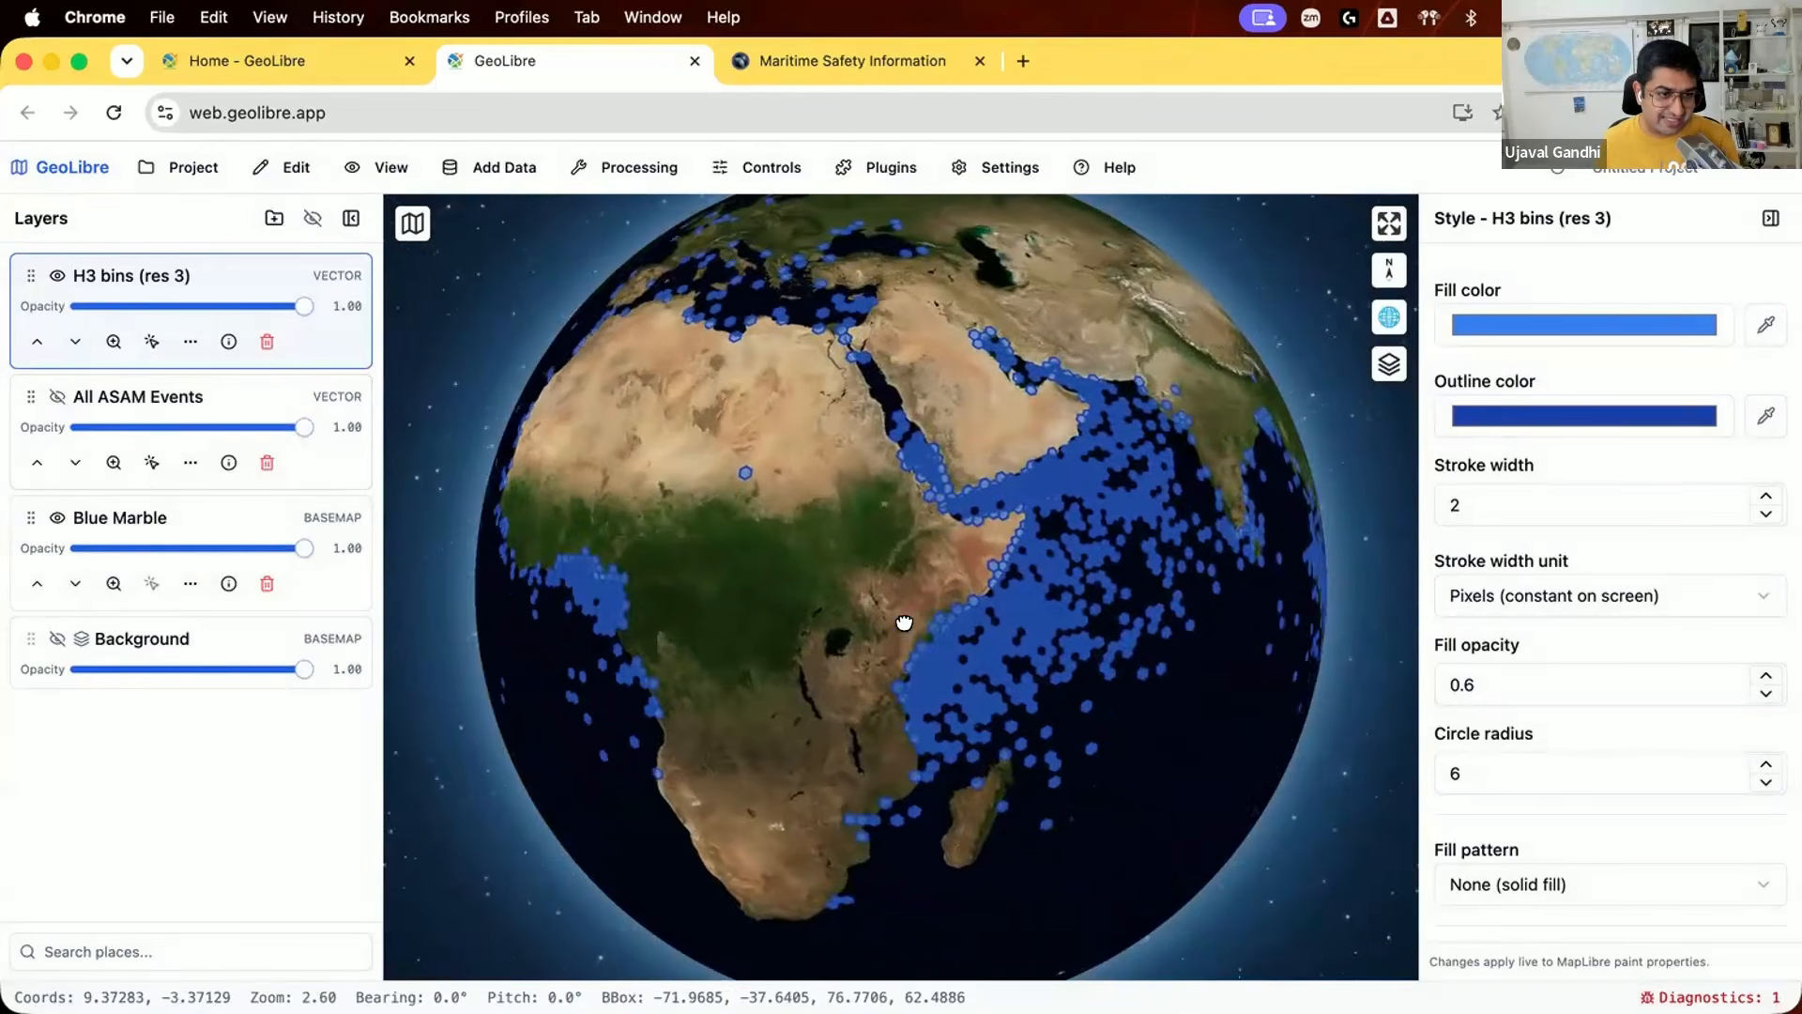
pyautogui.scroll(5, 905, 563)
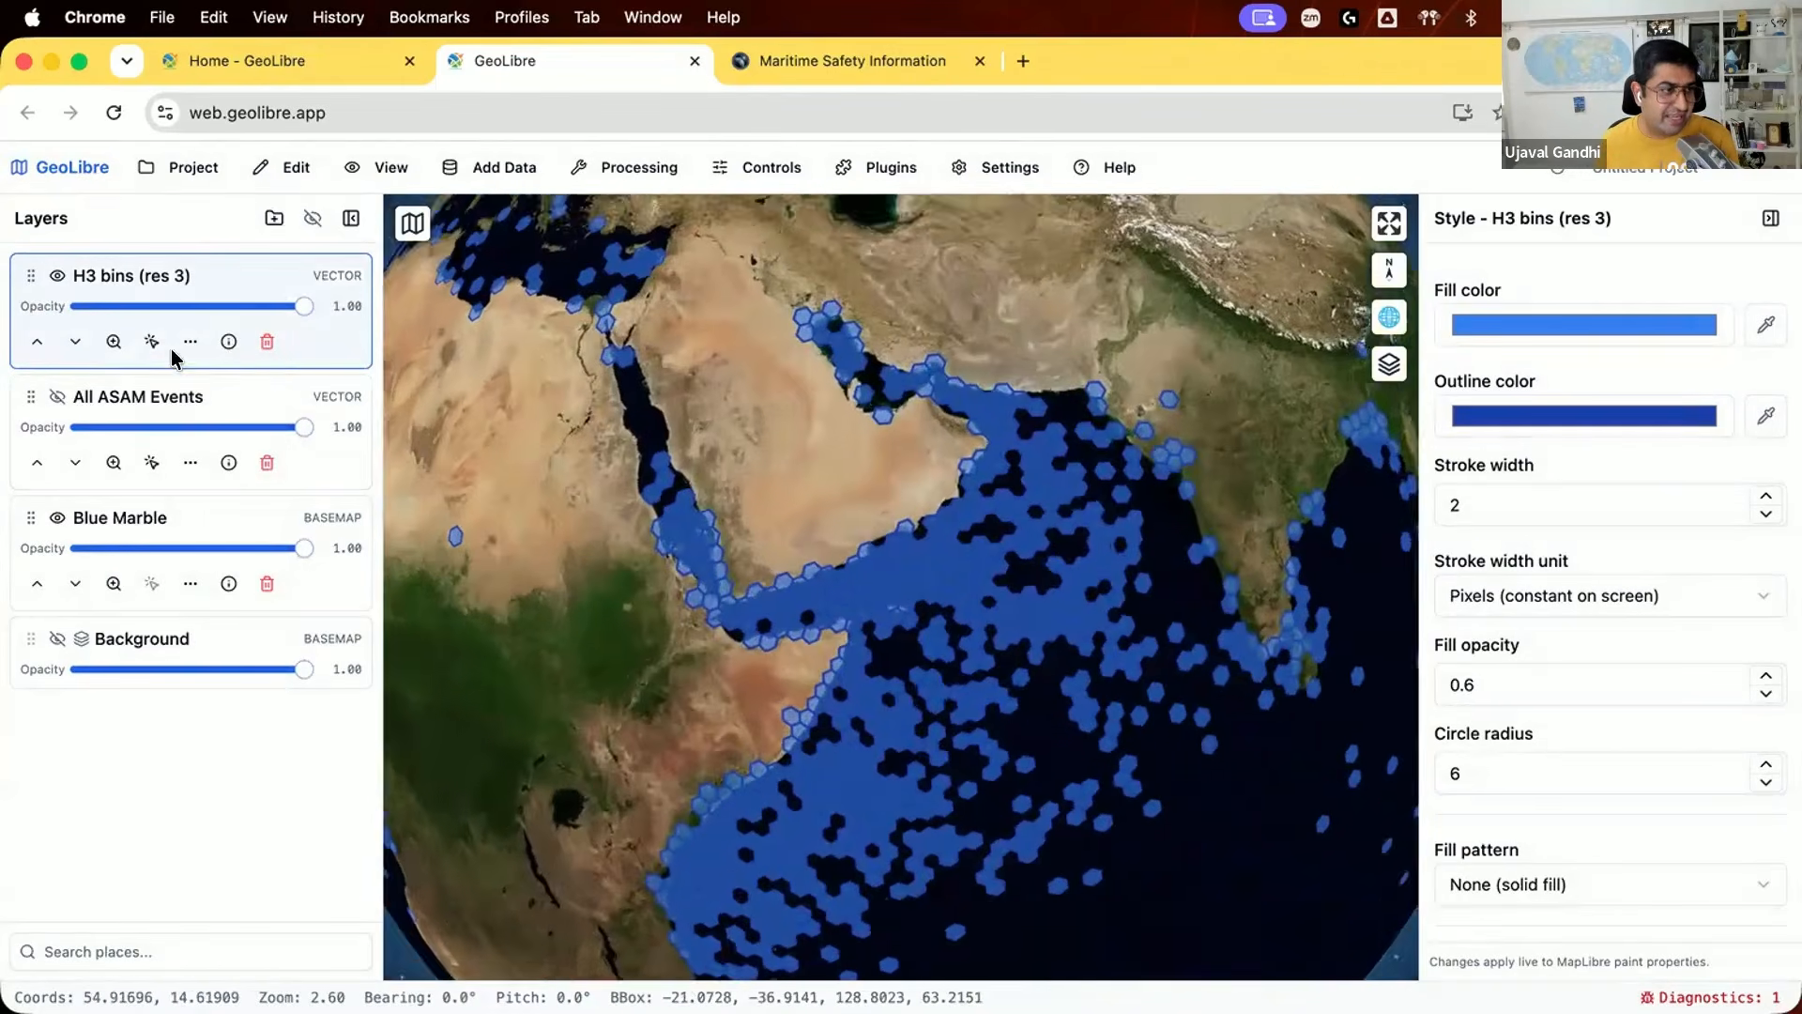
# Step: Turn on feature identification for H3 bins (res 3) and inspect the attributes of a cell on the Gulf of Aden's northern coast
pyautogui.click(151, 343)
pyautogui.scroll(3, 914, 600)
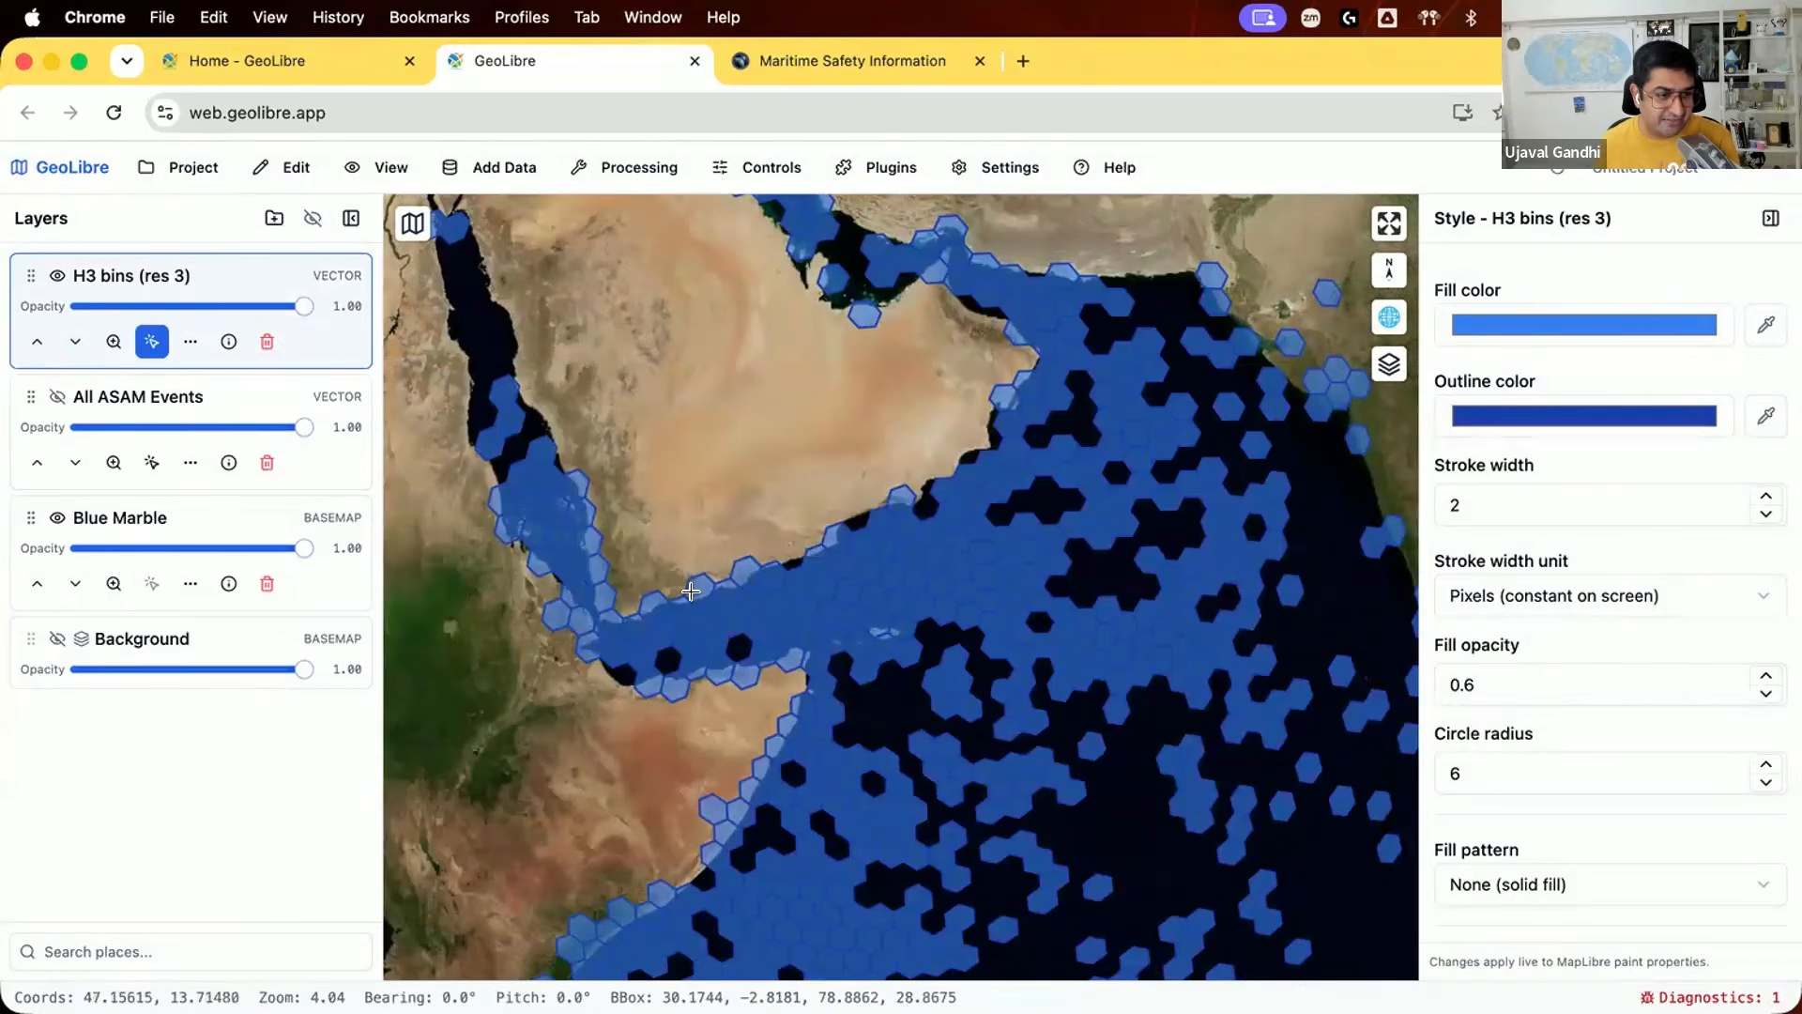
pyautogui.click(697, 589)
pyautogui.click(725, 592)
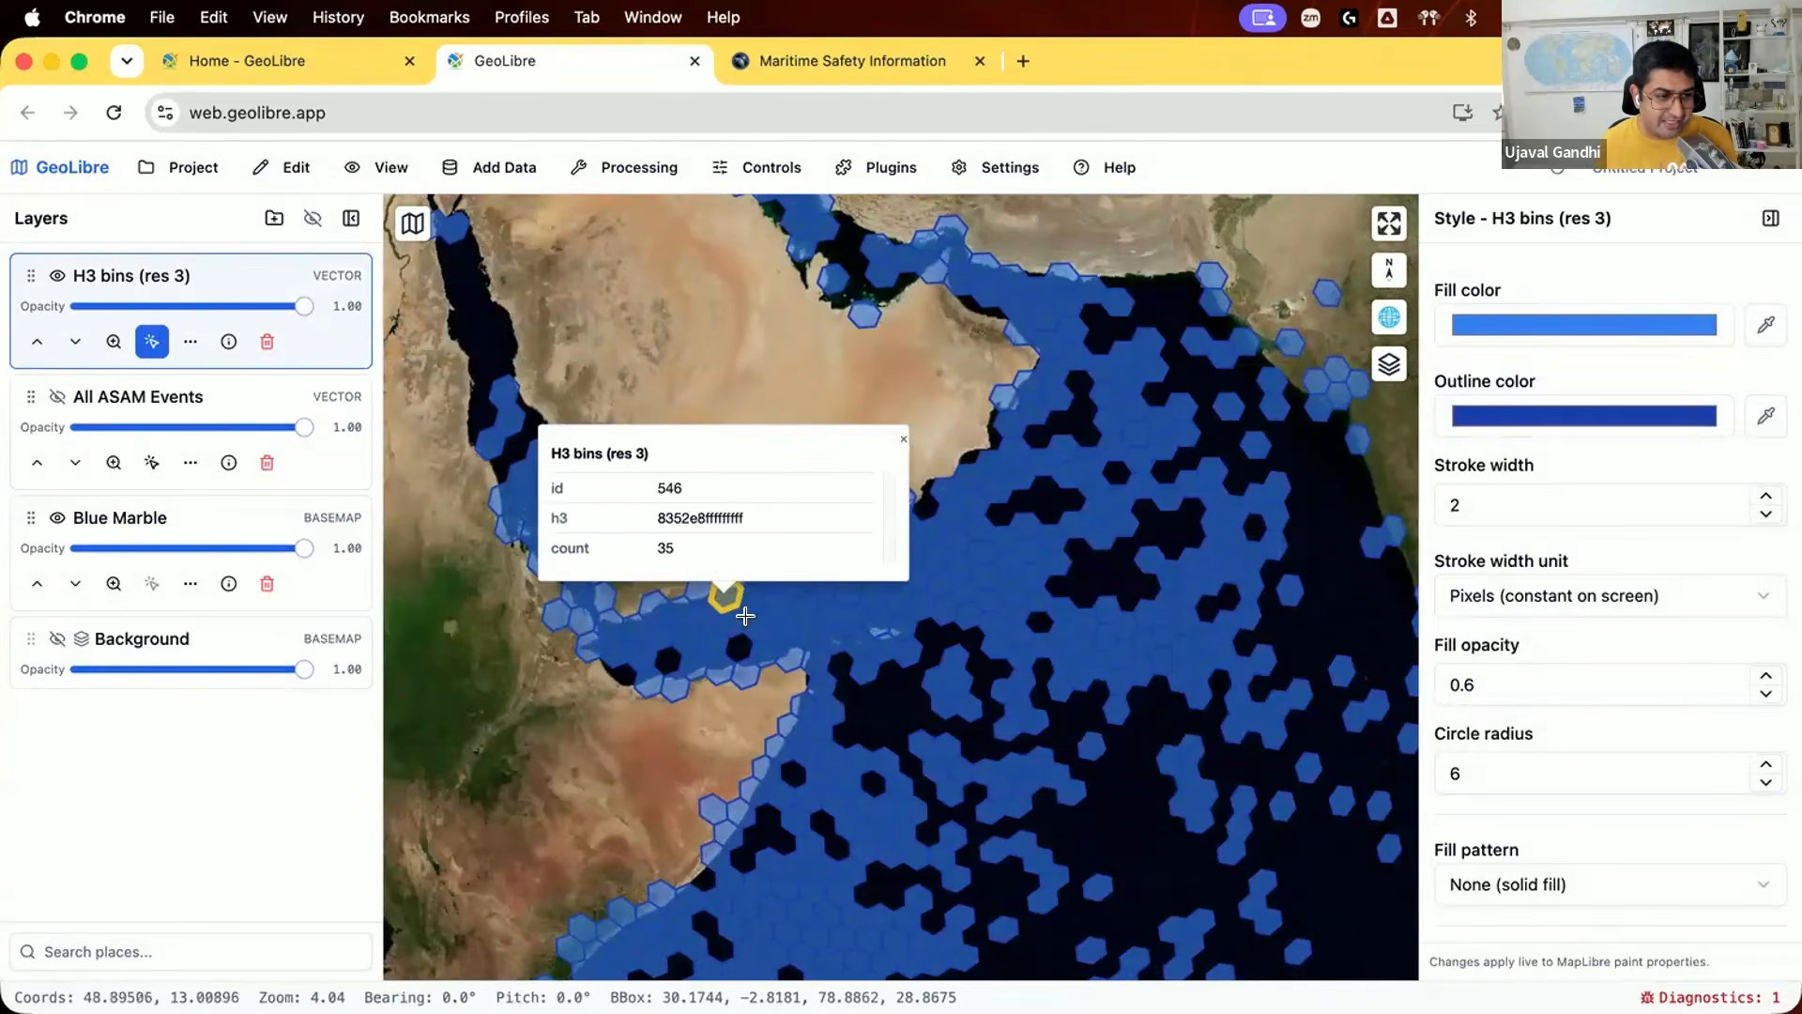
# Step: Show the All ASAM Events layer again and compare its points with the highlighted H3 cell
pyautogui.scroll(3, 724, 584)
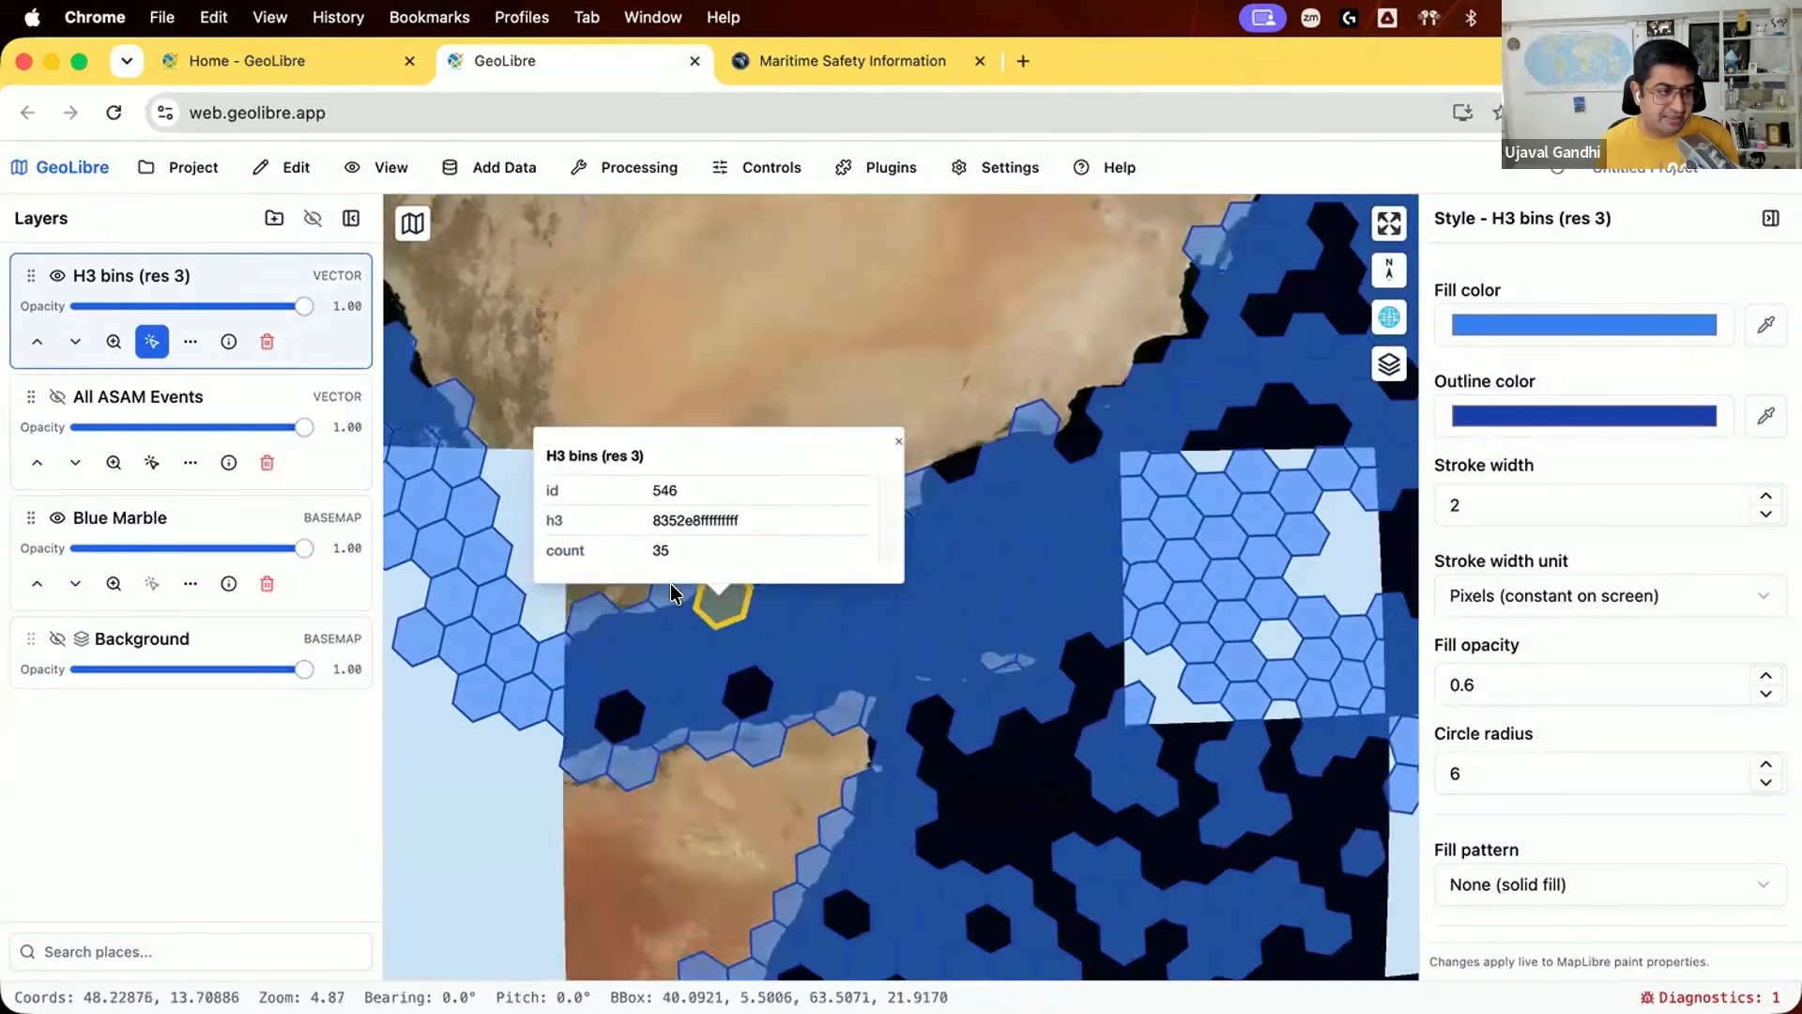
pyautogui.click(55, 394)
pyautogui.scroll(2, 601, 596)
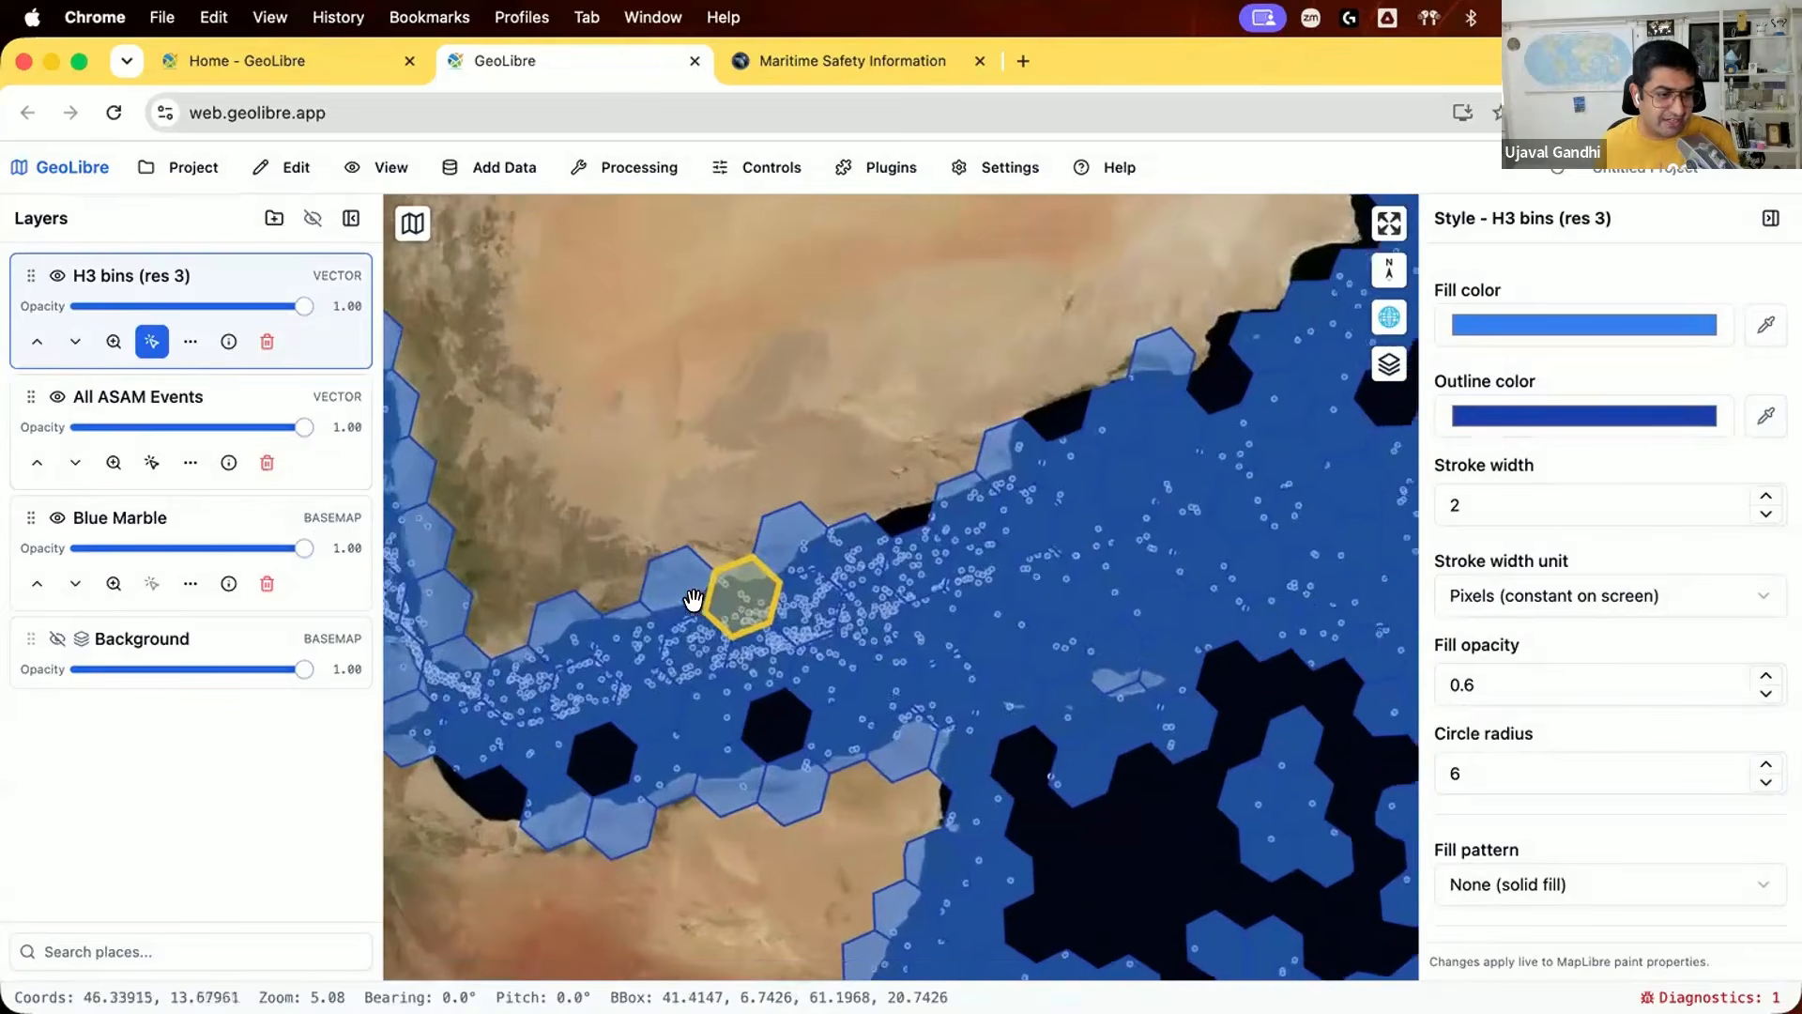
pyautogui.scroll(3, 787, 625)
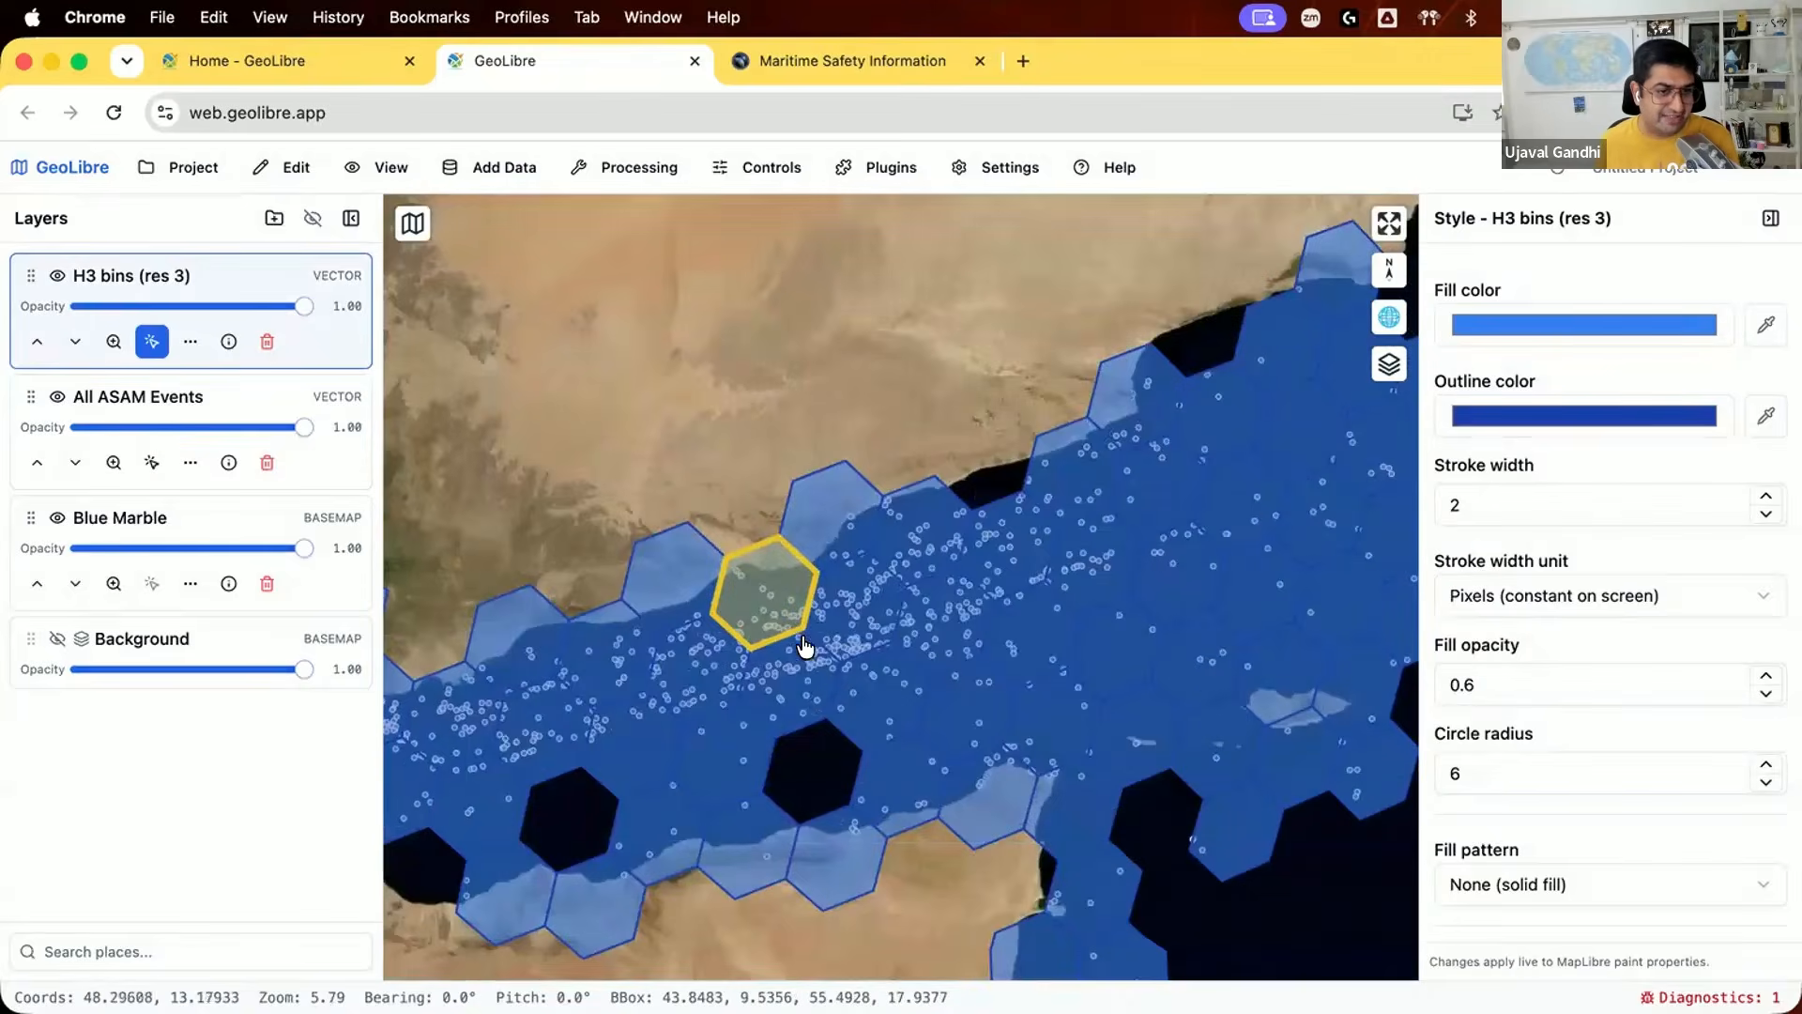
pyautogui.scroll(-3, 805, 650)
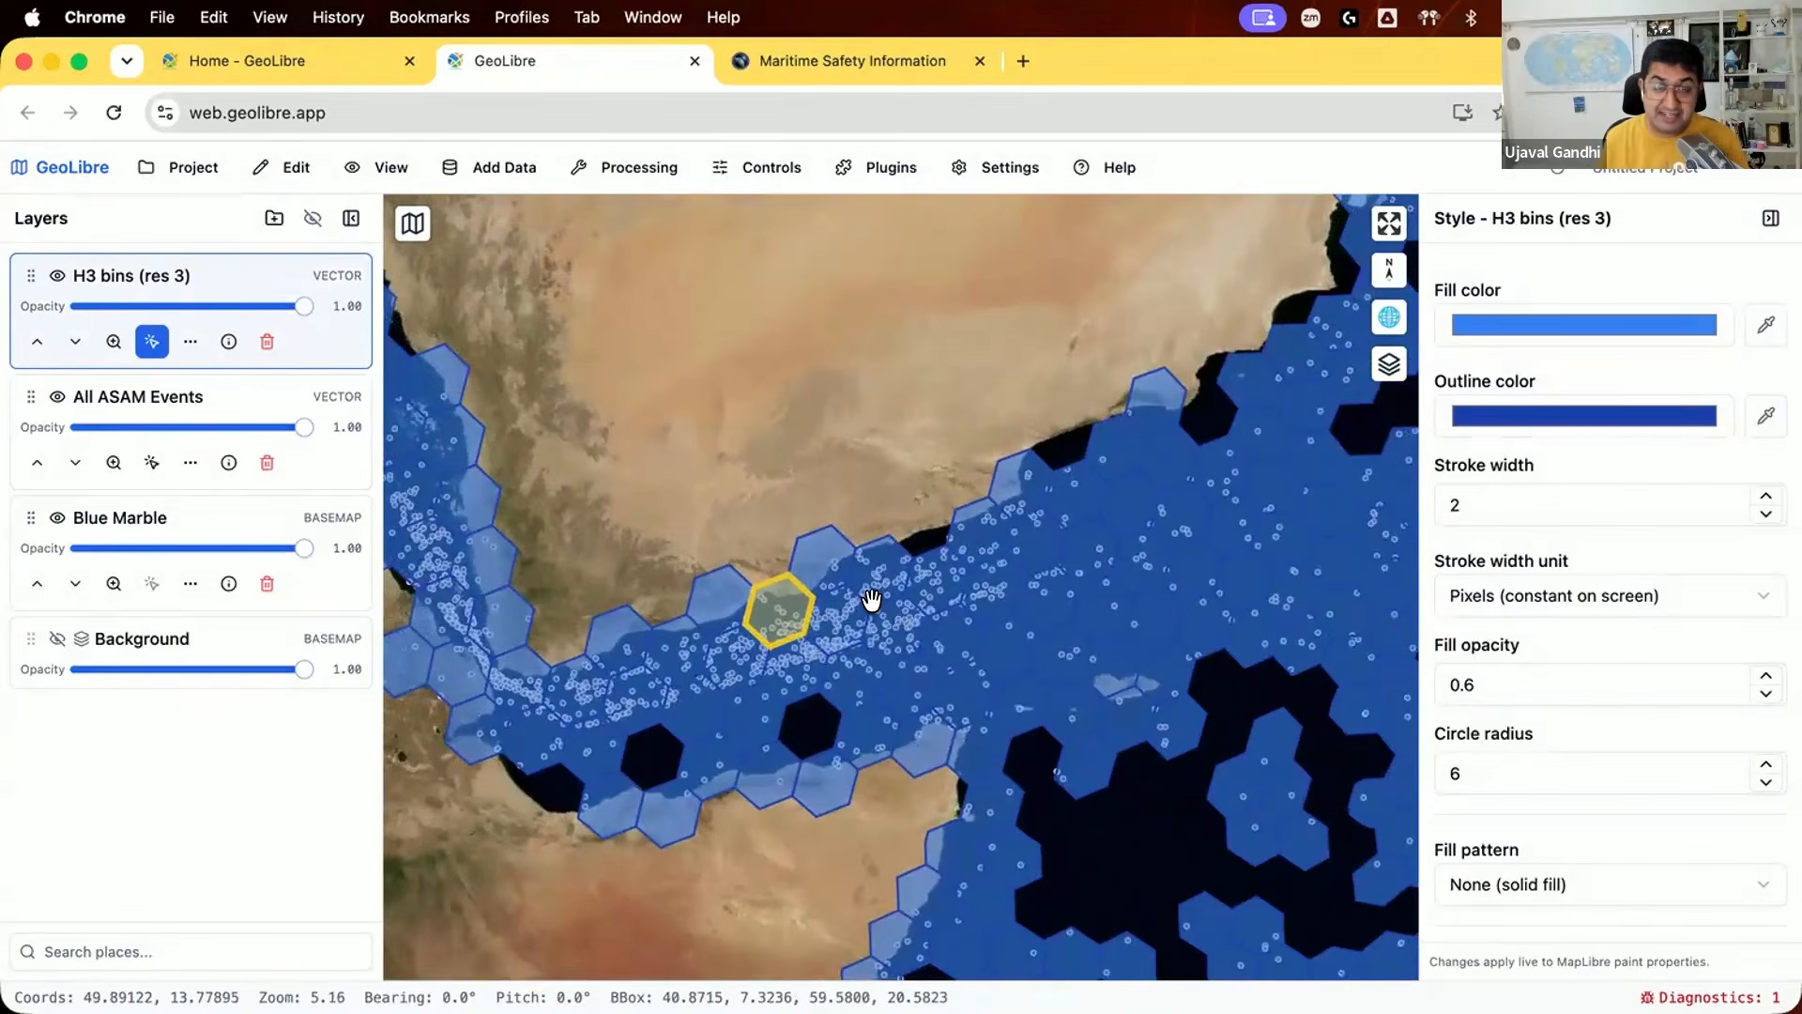
# Step: Render the H3 bins (res 3) layer as a 3D extrusion, using count as the height property with a height scale of 1000
pyautogui.scroll(-2, 871, 601)
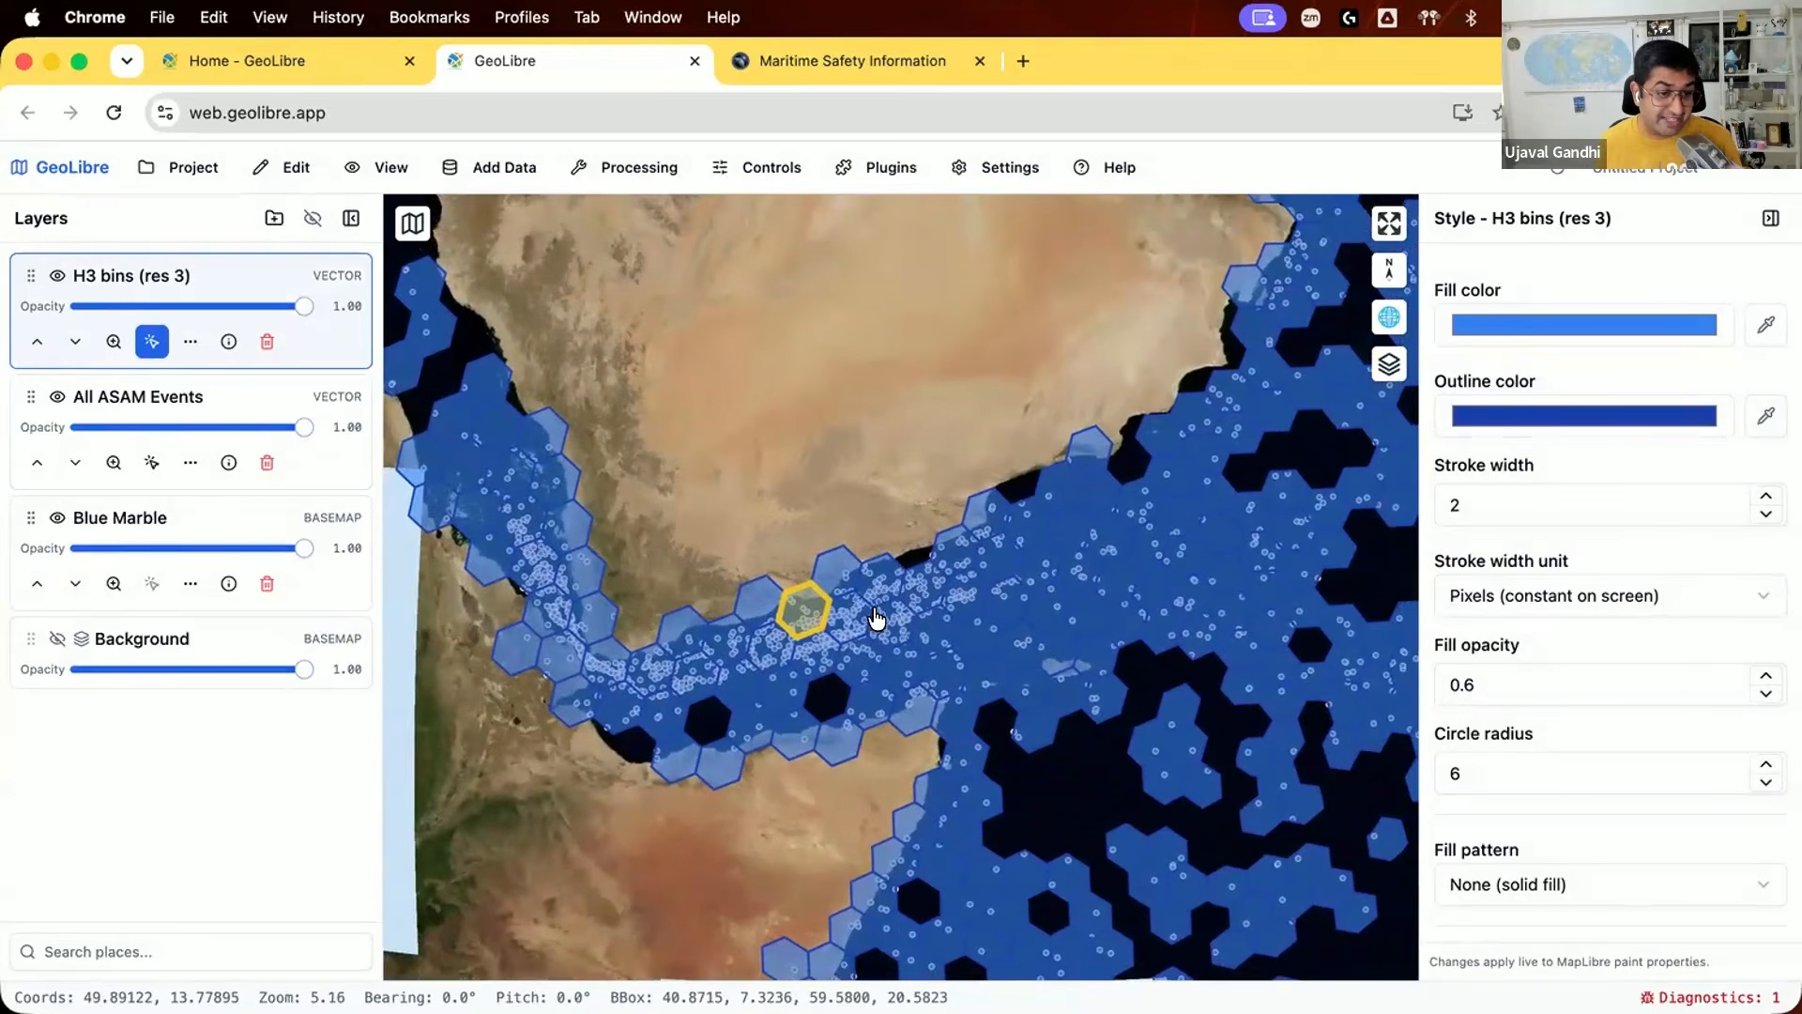
pyautogui.click(114, 341)
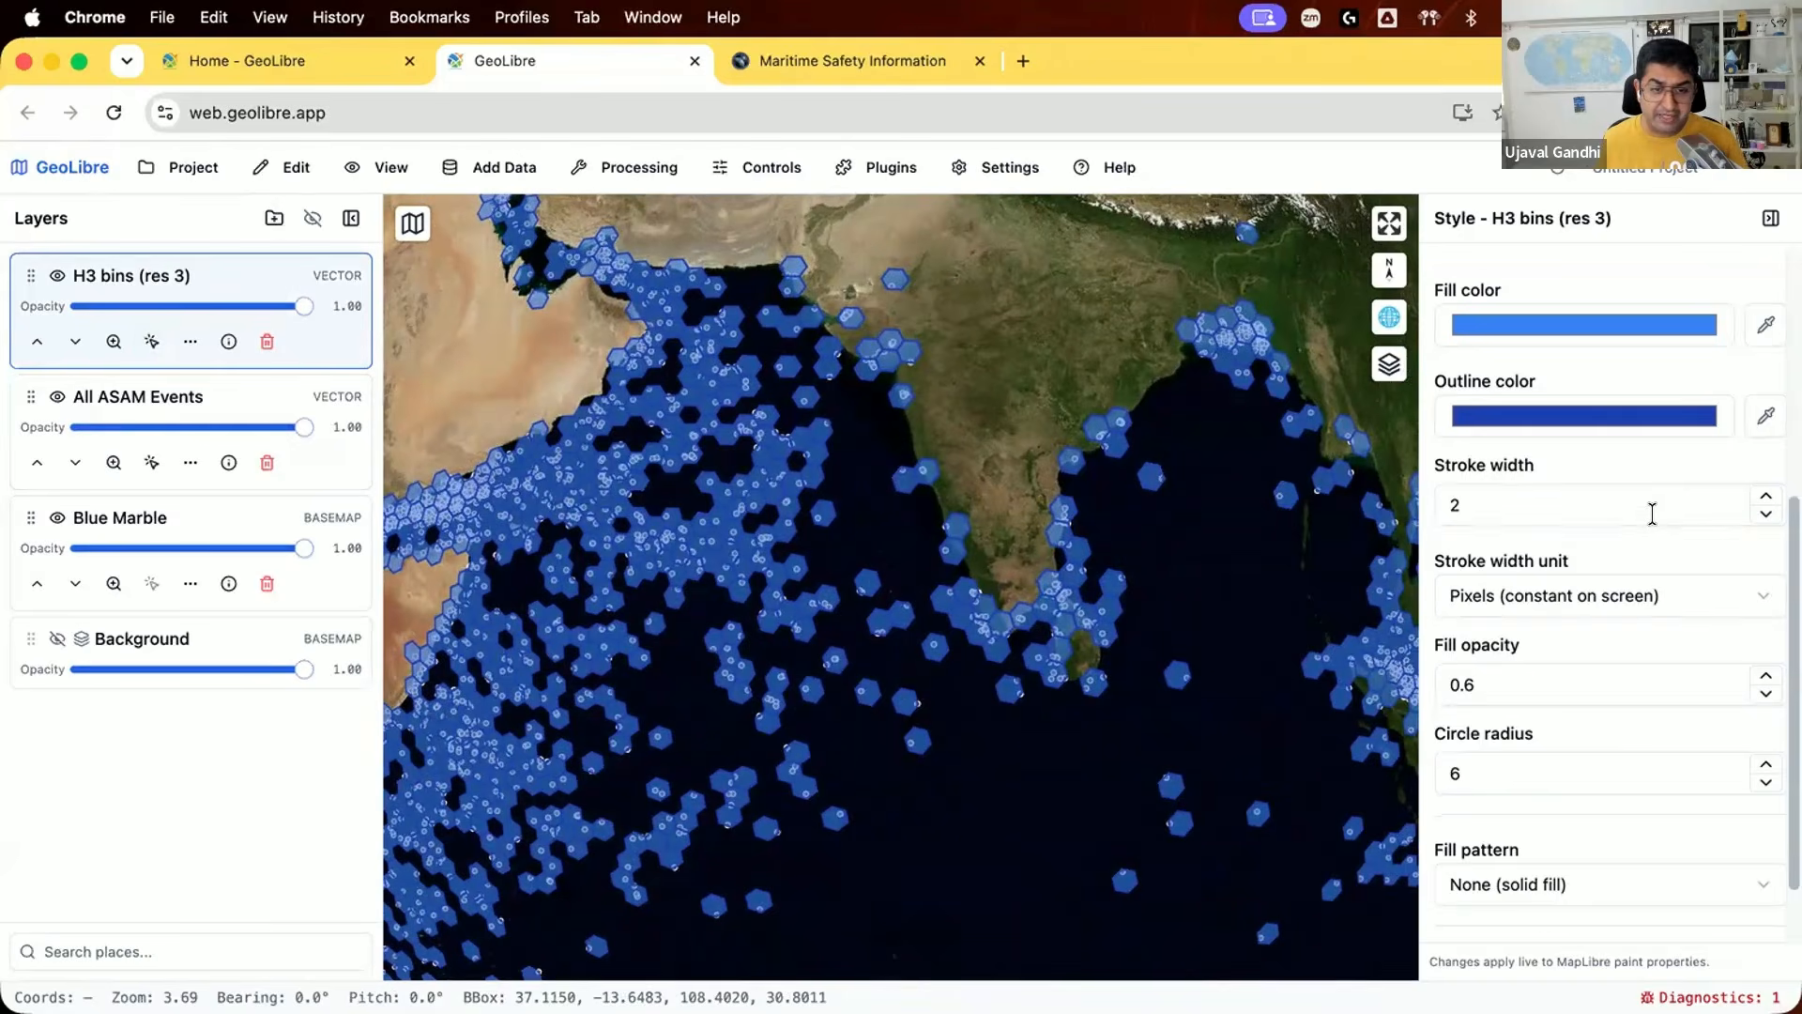
pyautogui.scroll(5, 1652, 514)
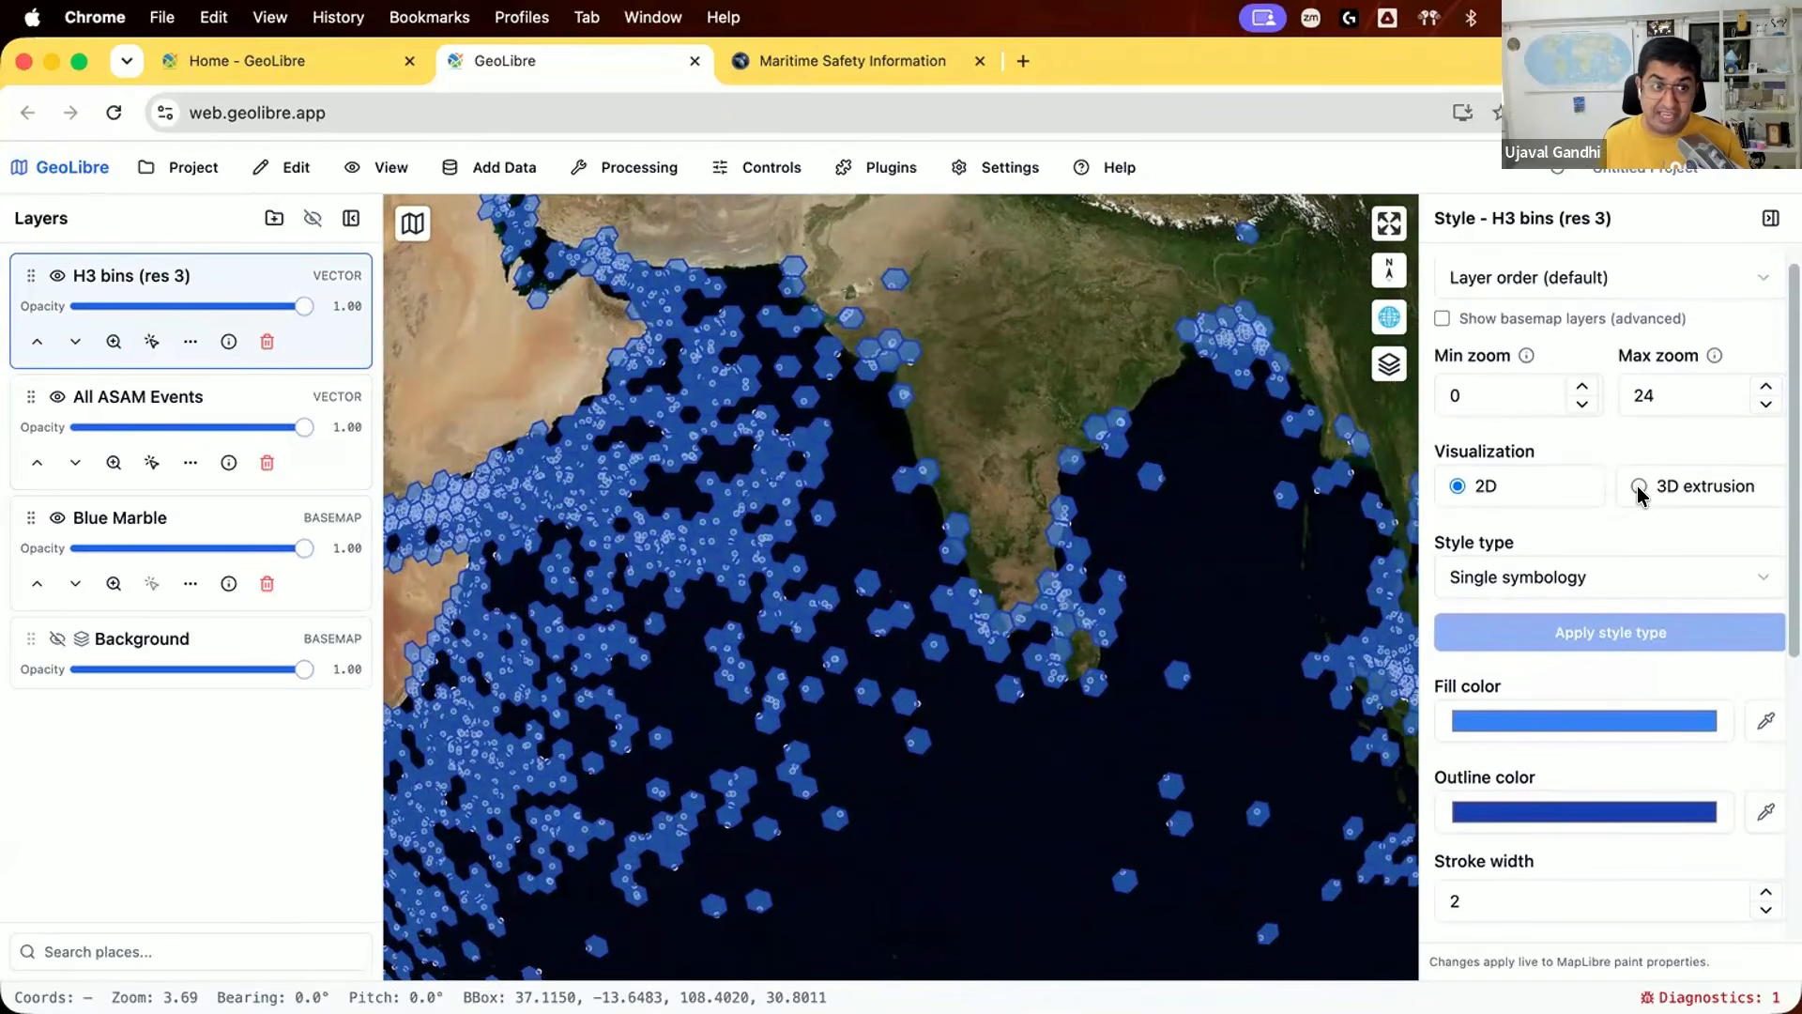
pyautogui.scroll(-5, 1154, 563)
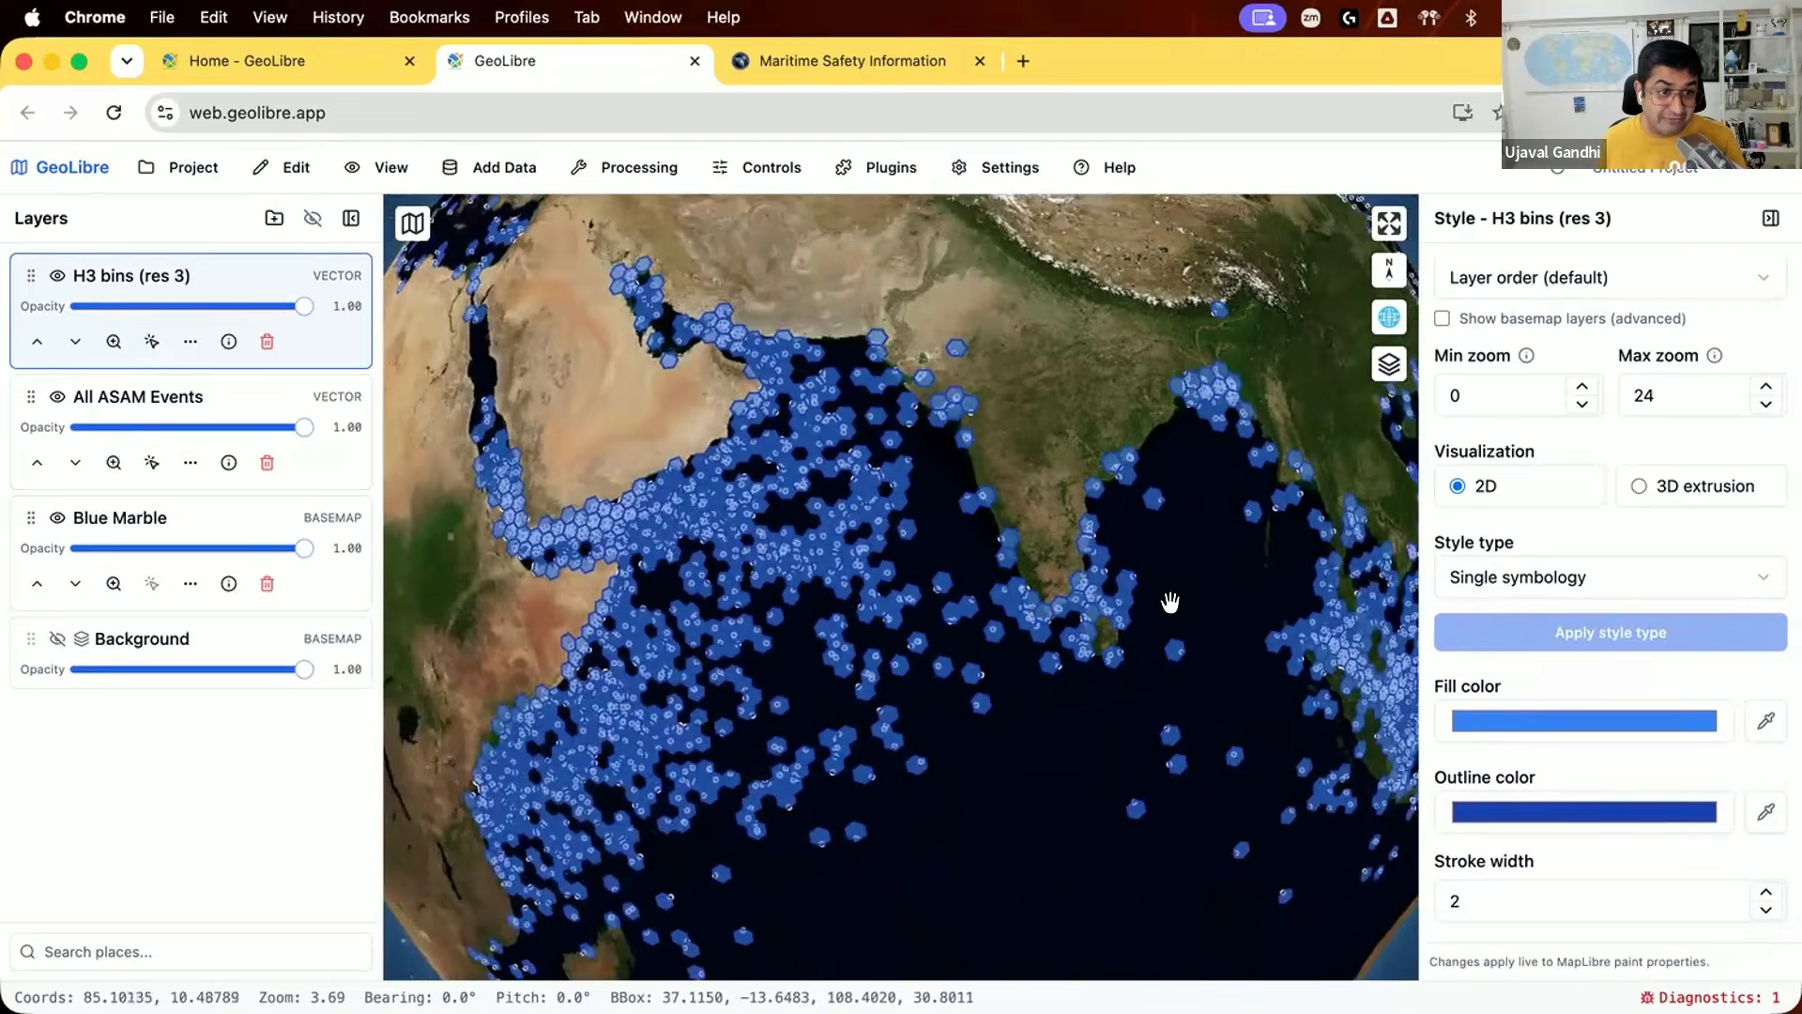
pyautogui.click(1641, 488)
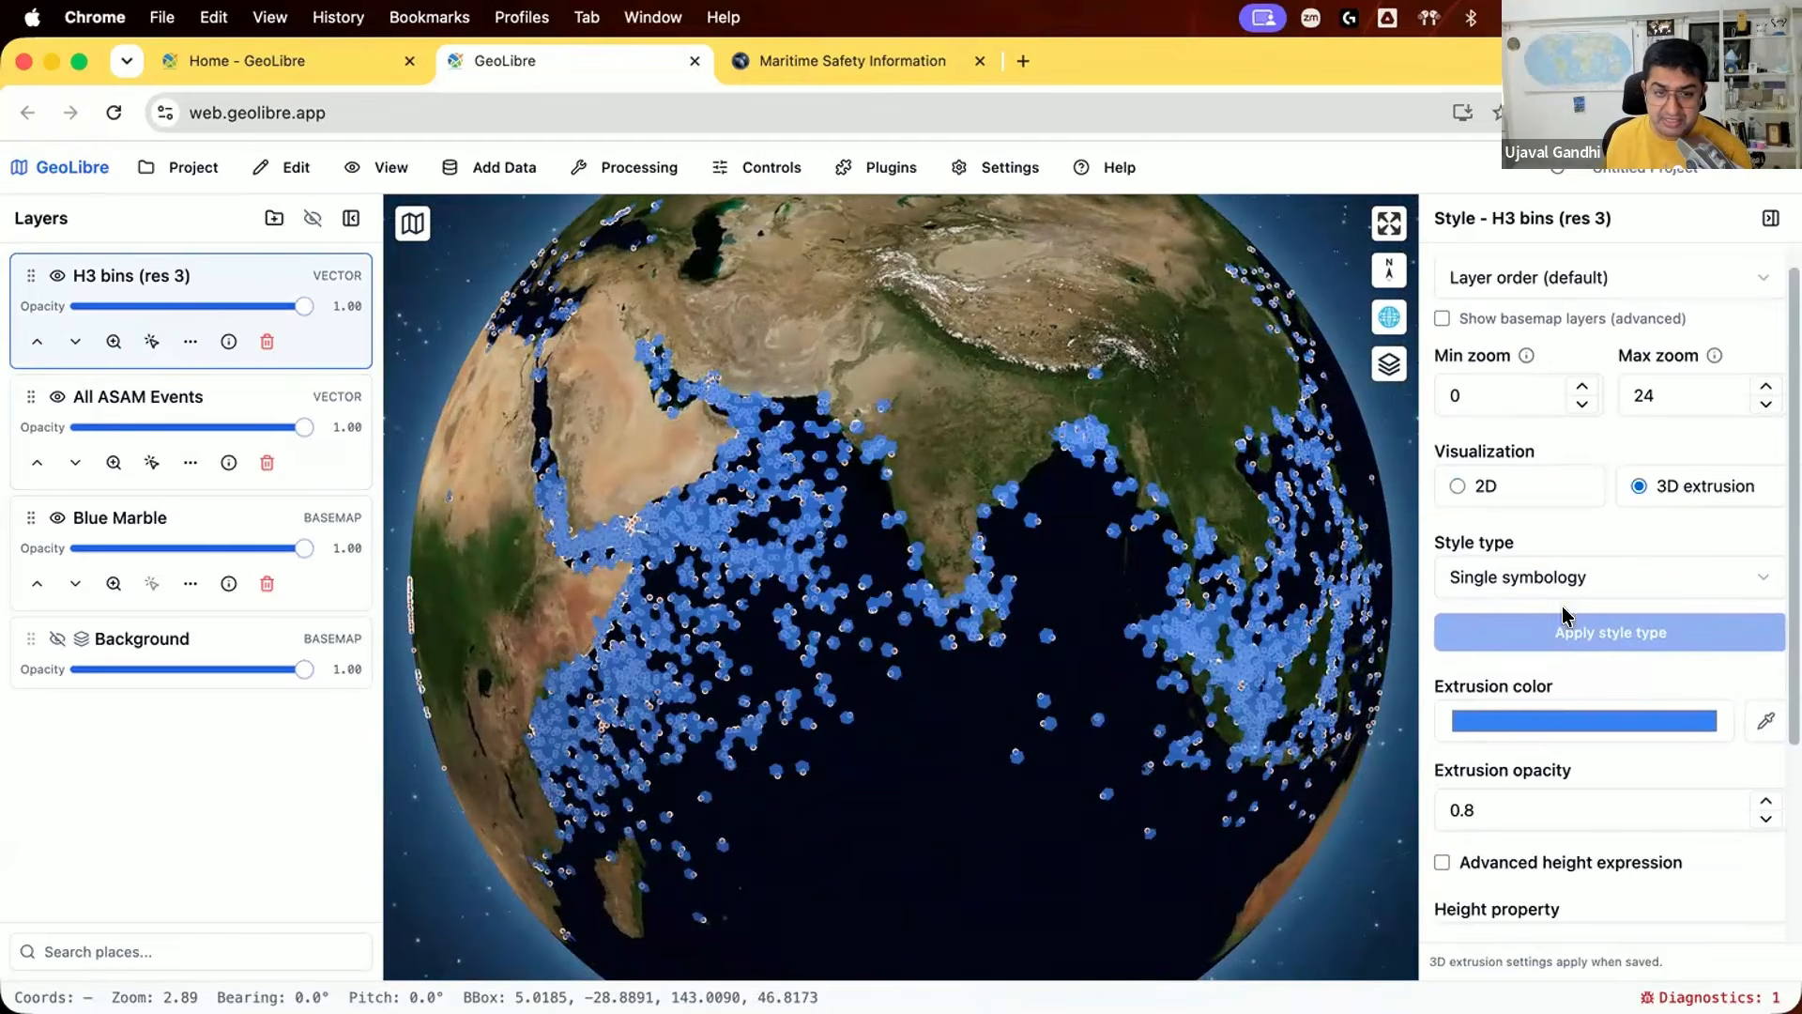
pyautogui.scroll(-5, 1512, 732)
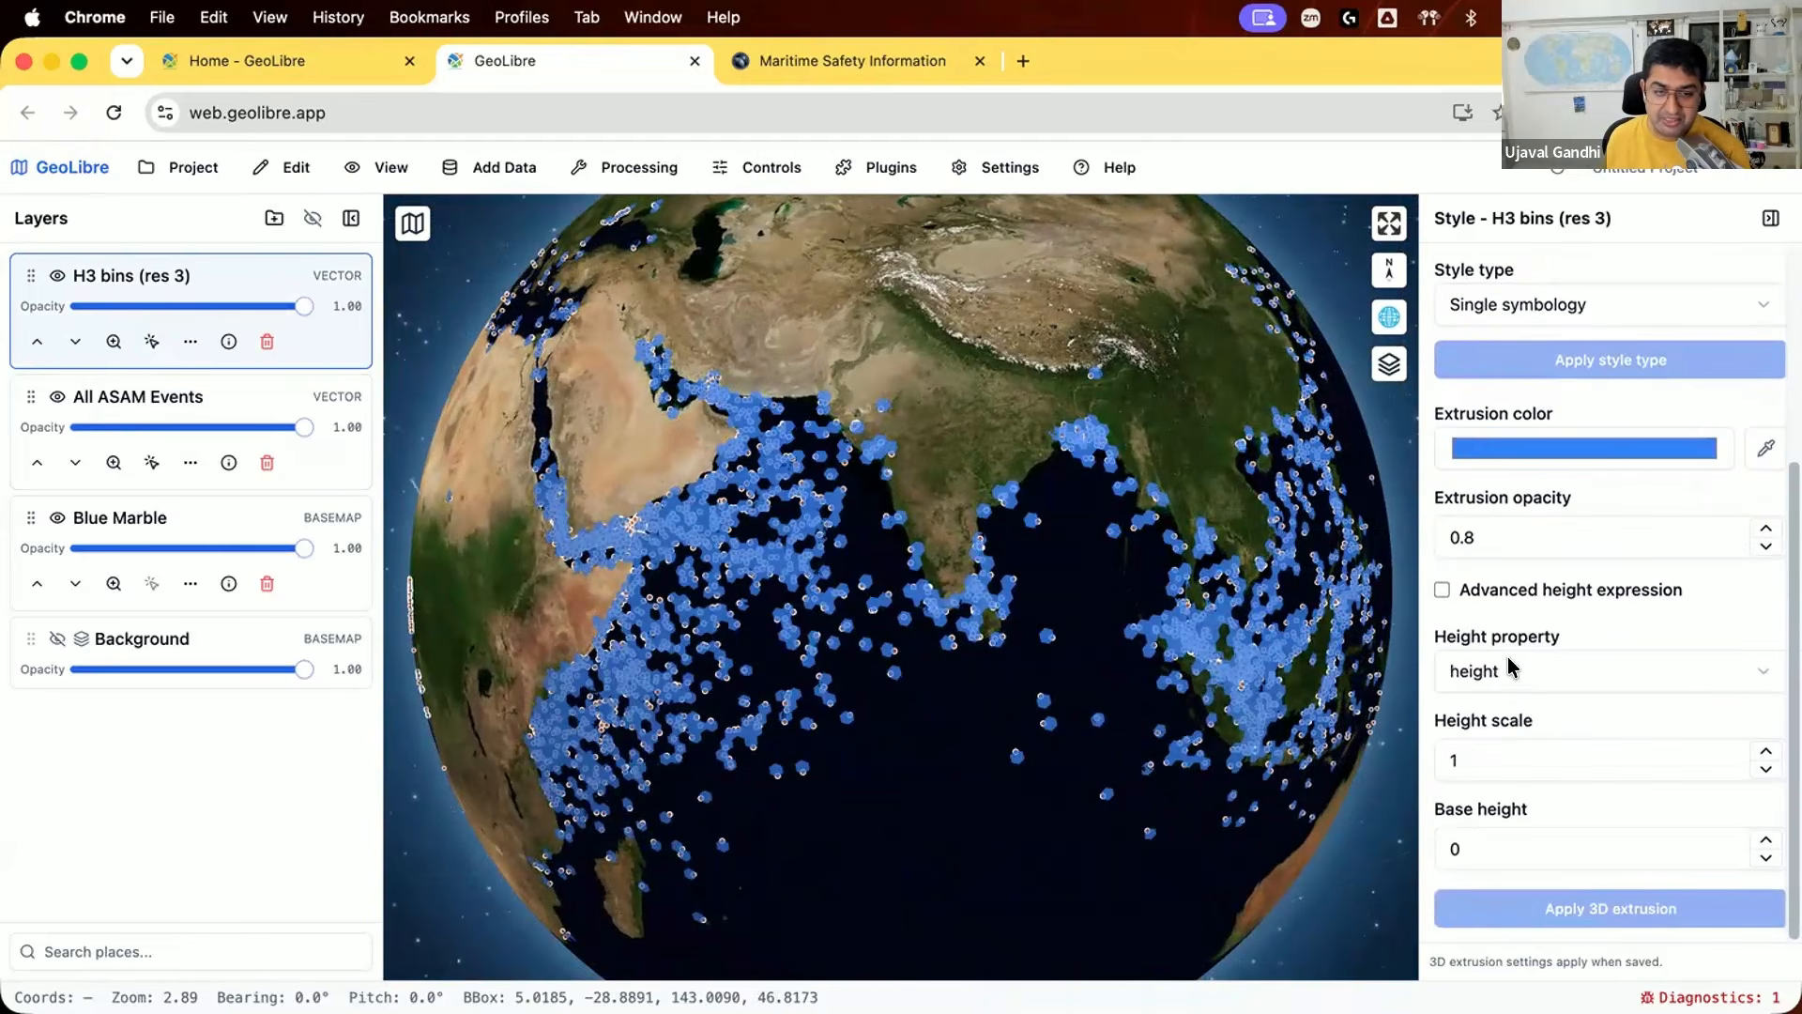
pyautogui.click(1511, 667)
pyautogui.click(1500, 695)
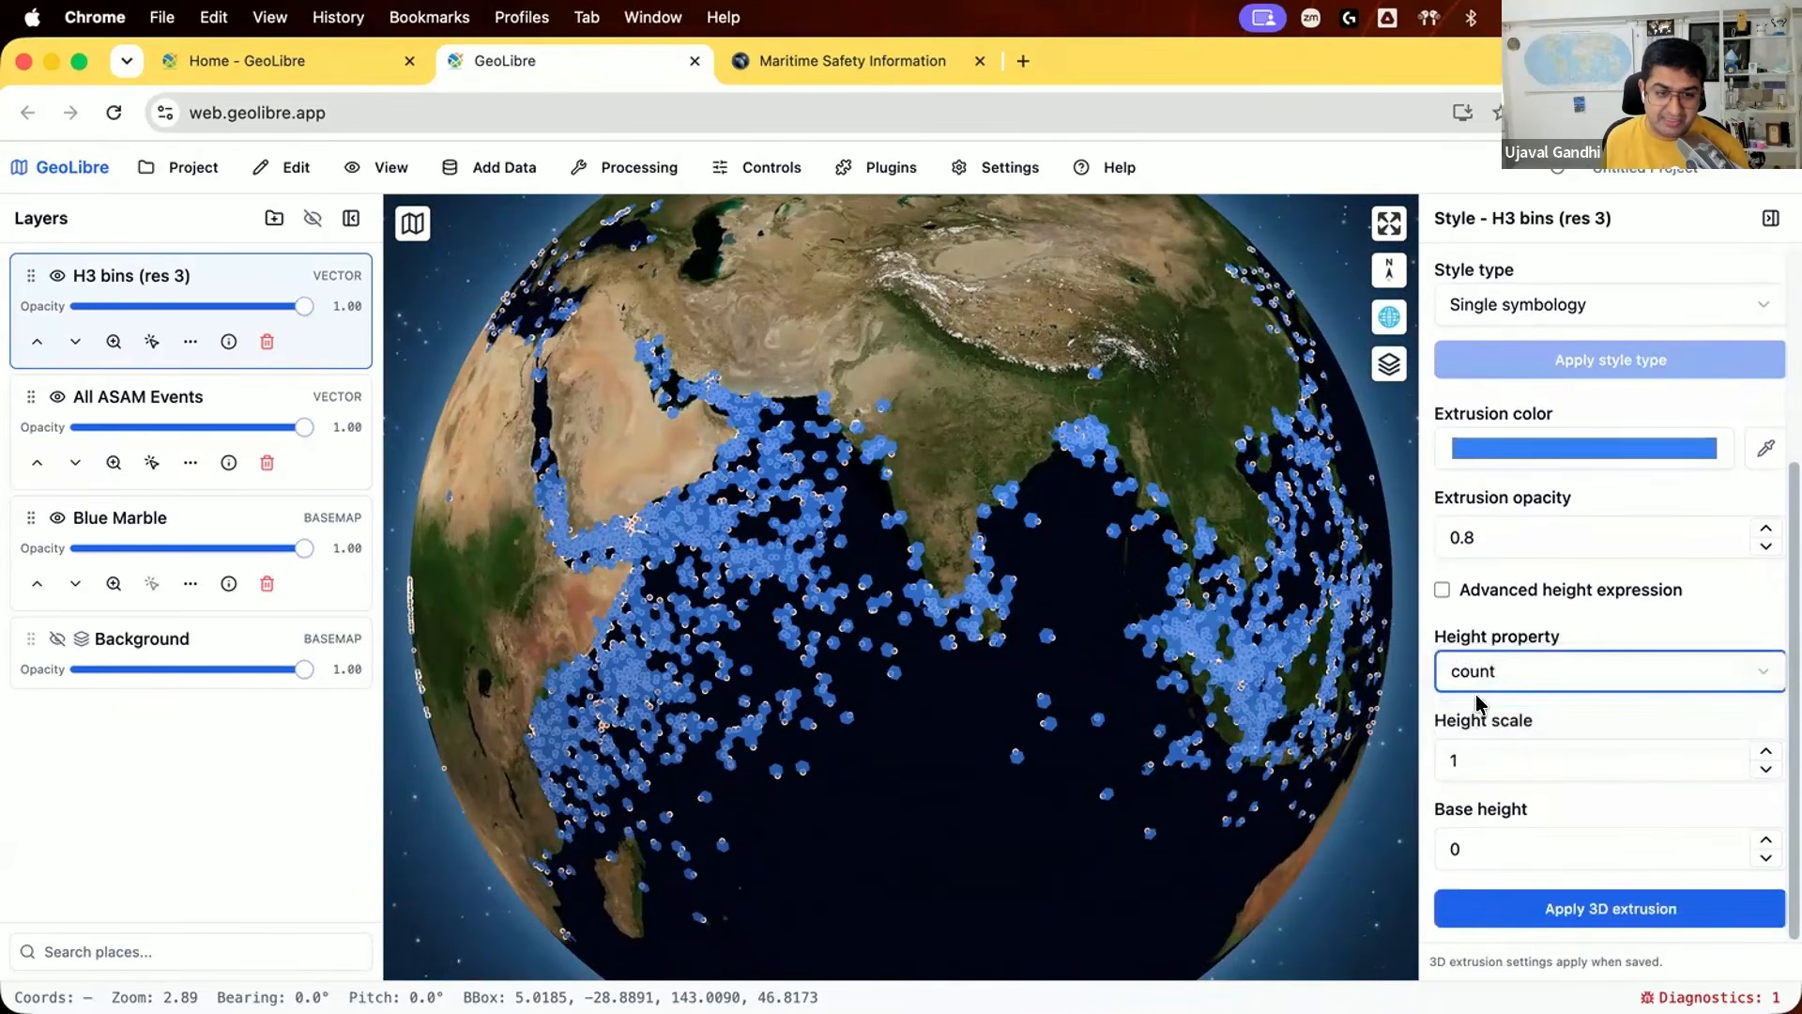
pyautogui.click(1502, 748)
pyautogui.write('000')
pyautogui.click(1554, 903)
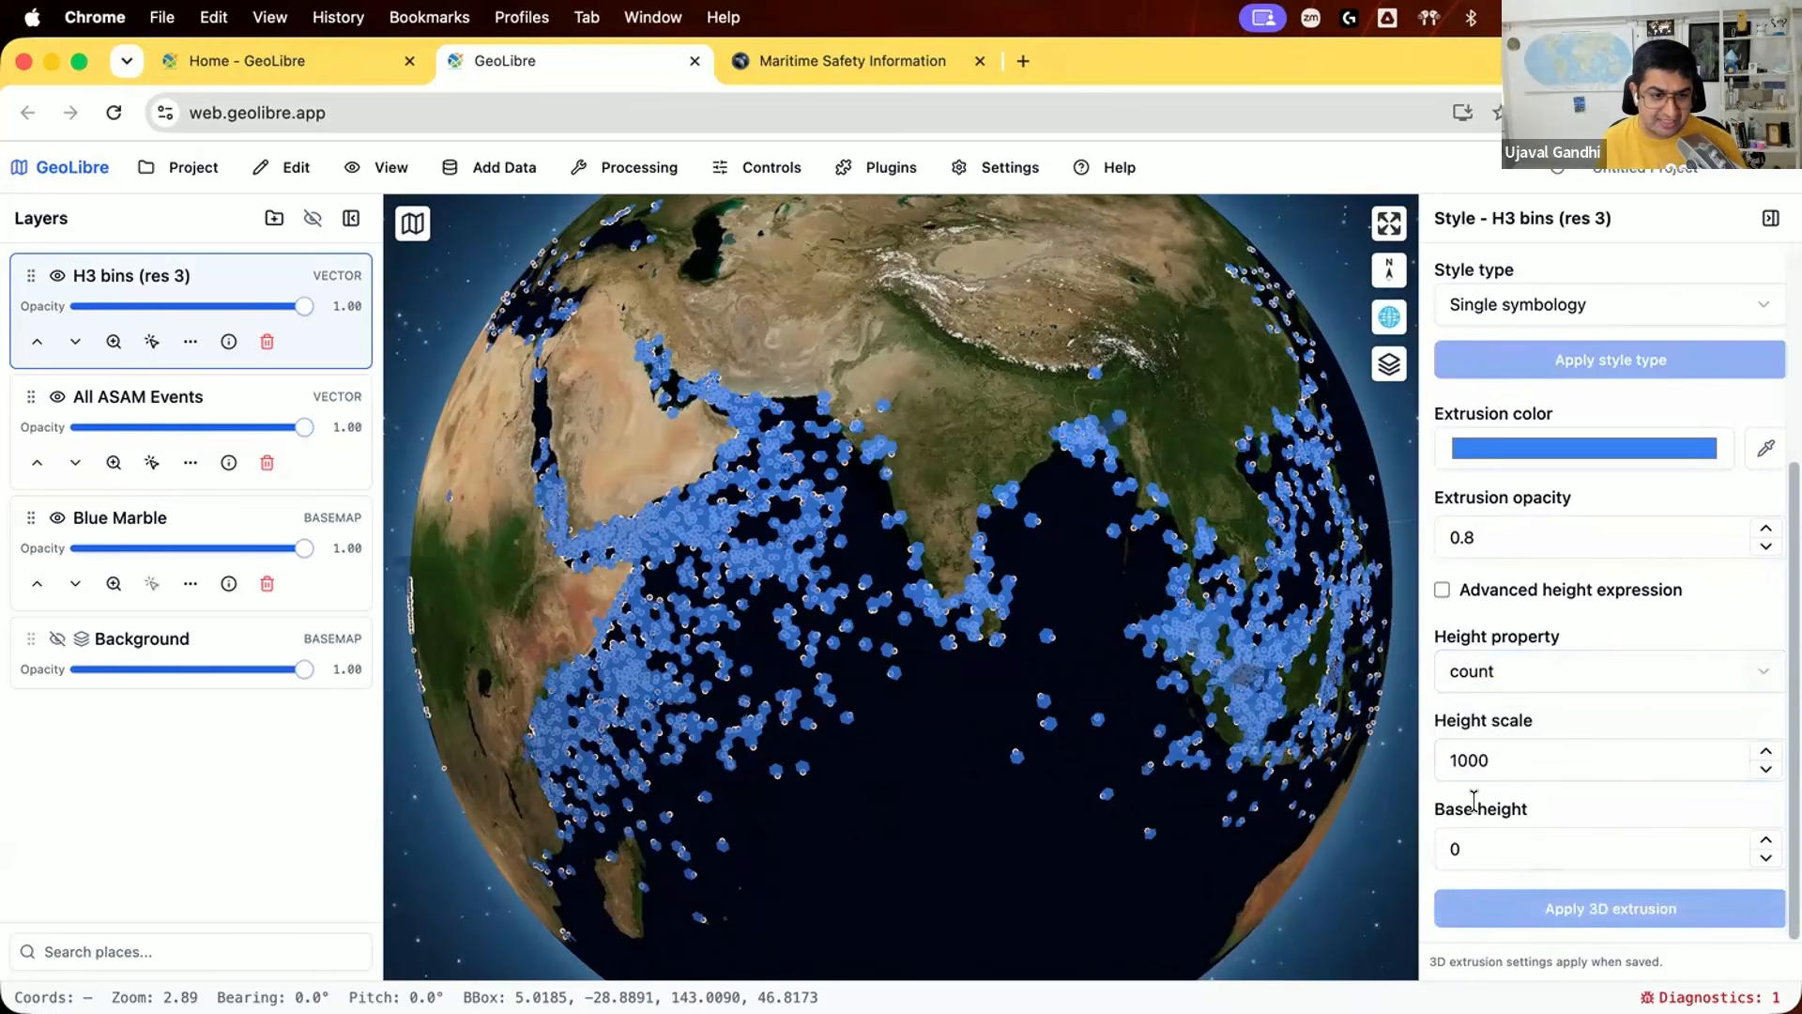
# Step: Set the extrusion's height scale to 5000, apply it, and check the columns from a tilted view of the globe
pyautogui.click(1455, 759)
pyautogui.press('Delete')
pyautogui.write('5')
pyautogui.click(1609, 904)
pyautogui.moveTo(1063, 646); pyautogui.dragTo(901, 488)
pyautogui.moveTo(1054, 531); pyautogui.dragTo(1045, 461)
pyautogui.moveTo(1048, 482); pyautogui.dragTo(1020, 756)
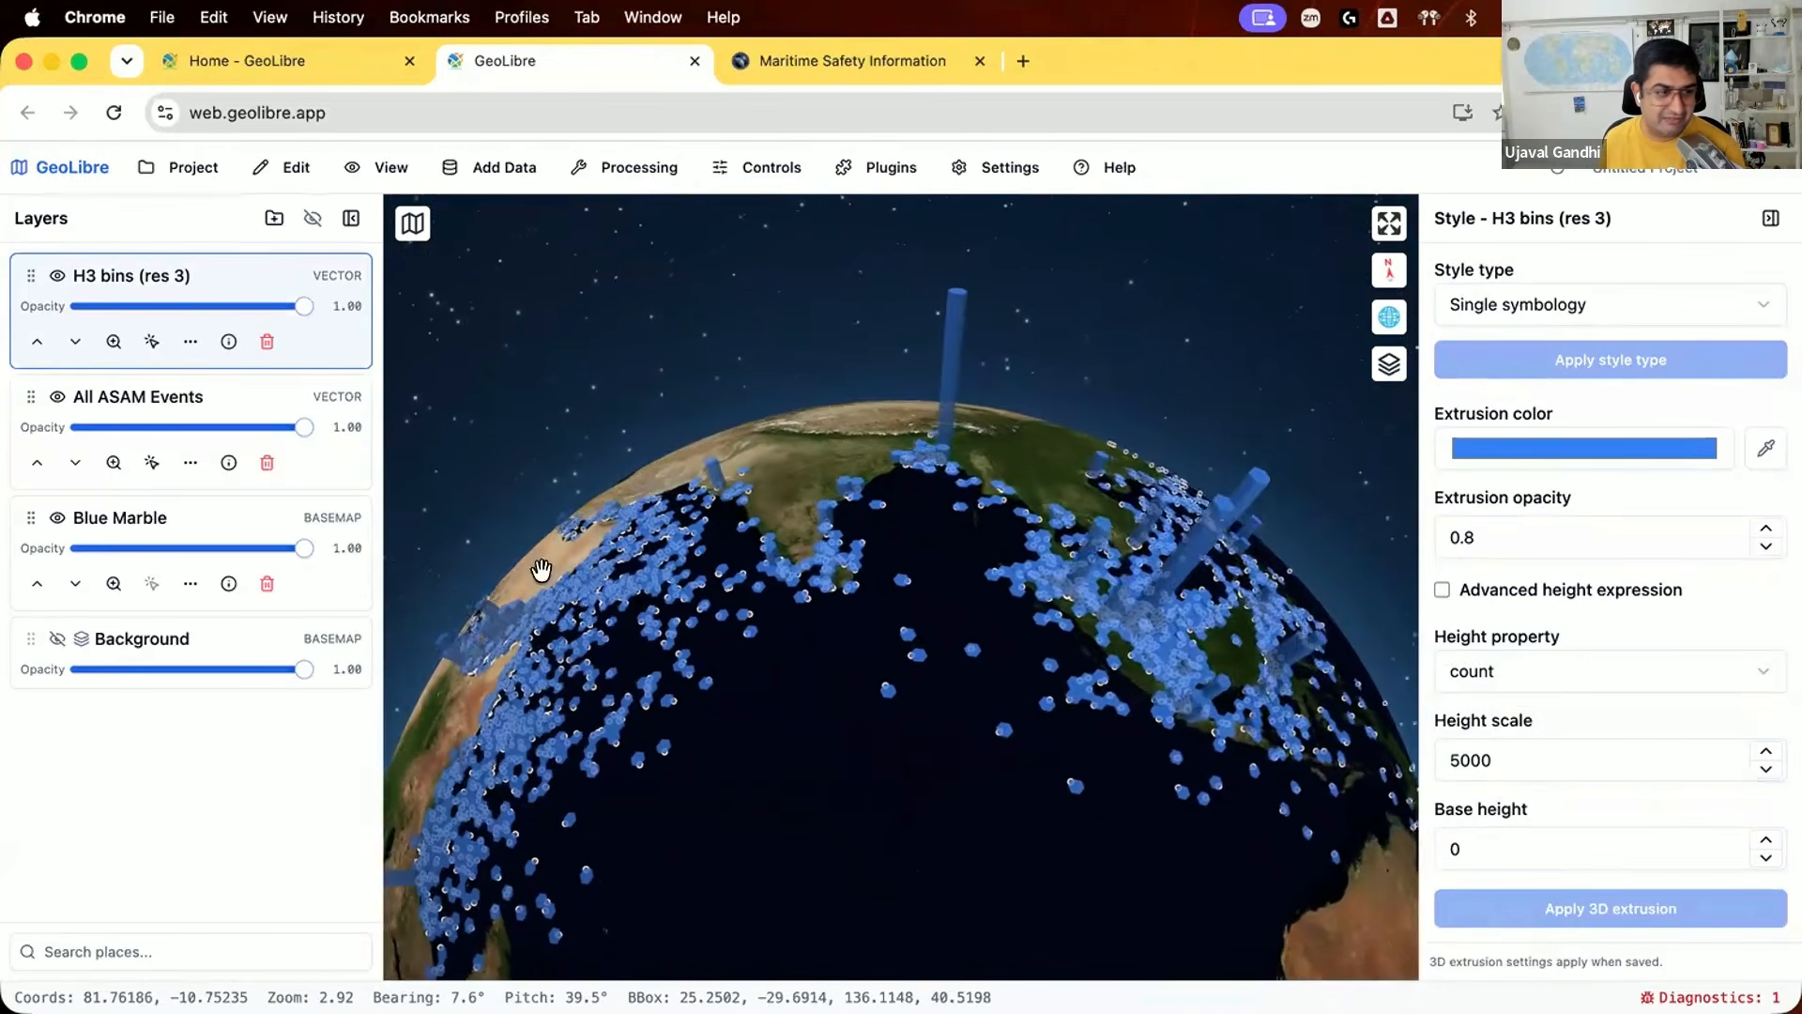
# Step: Hide the All ASAM Events layer and choose the Graduated style type for the H3 bins, keeping the Cividis colormap
pyautogui.click(58, 397)
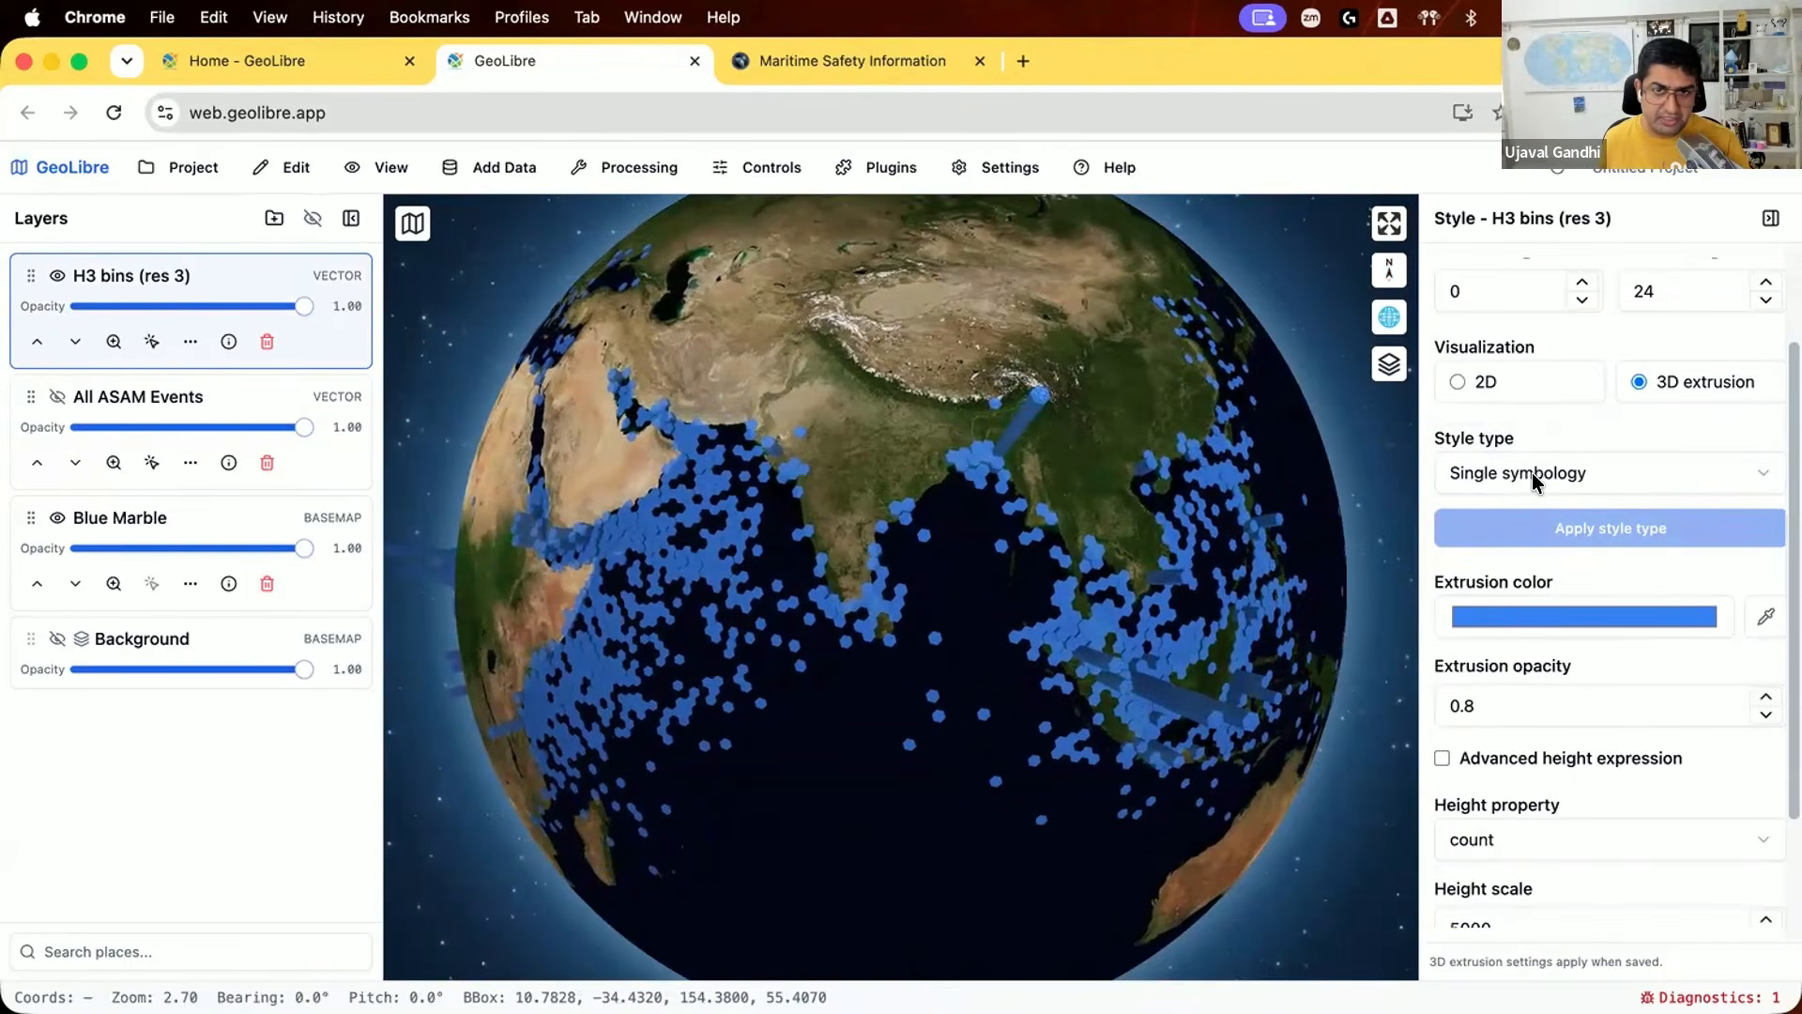
pyautogui.click(1532, 472)
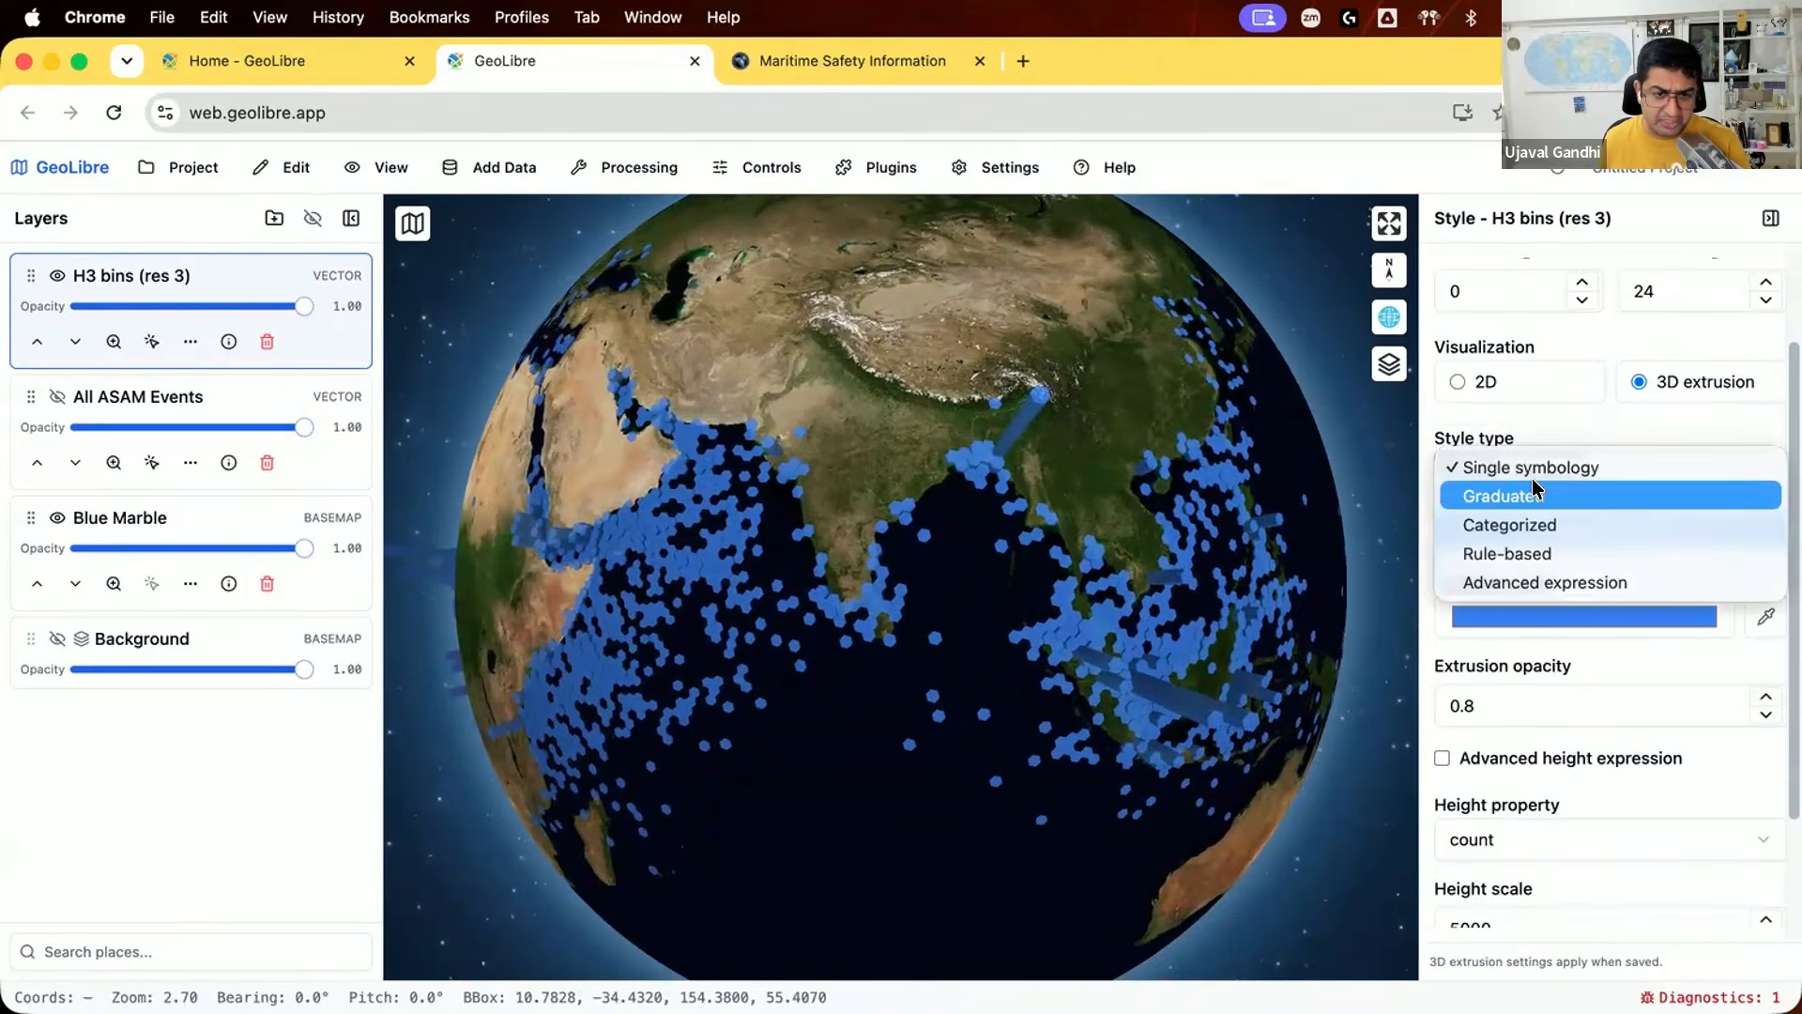
pyautogui.press('Escape')
pyautogui.click(1539, 571)
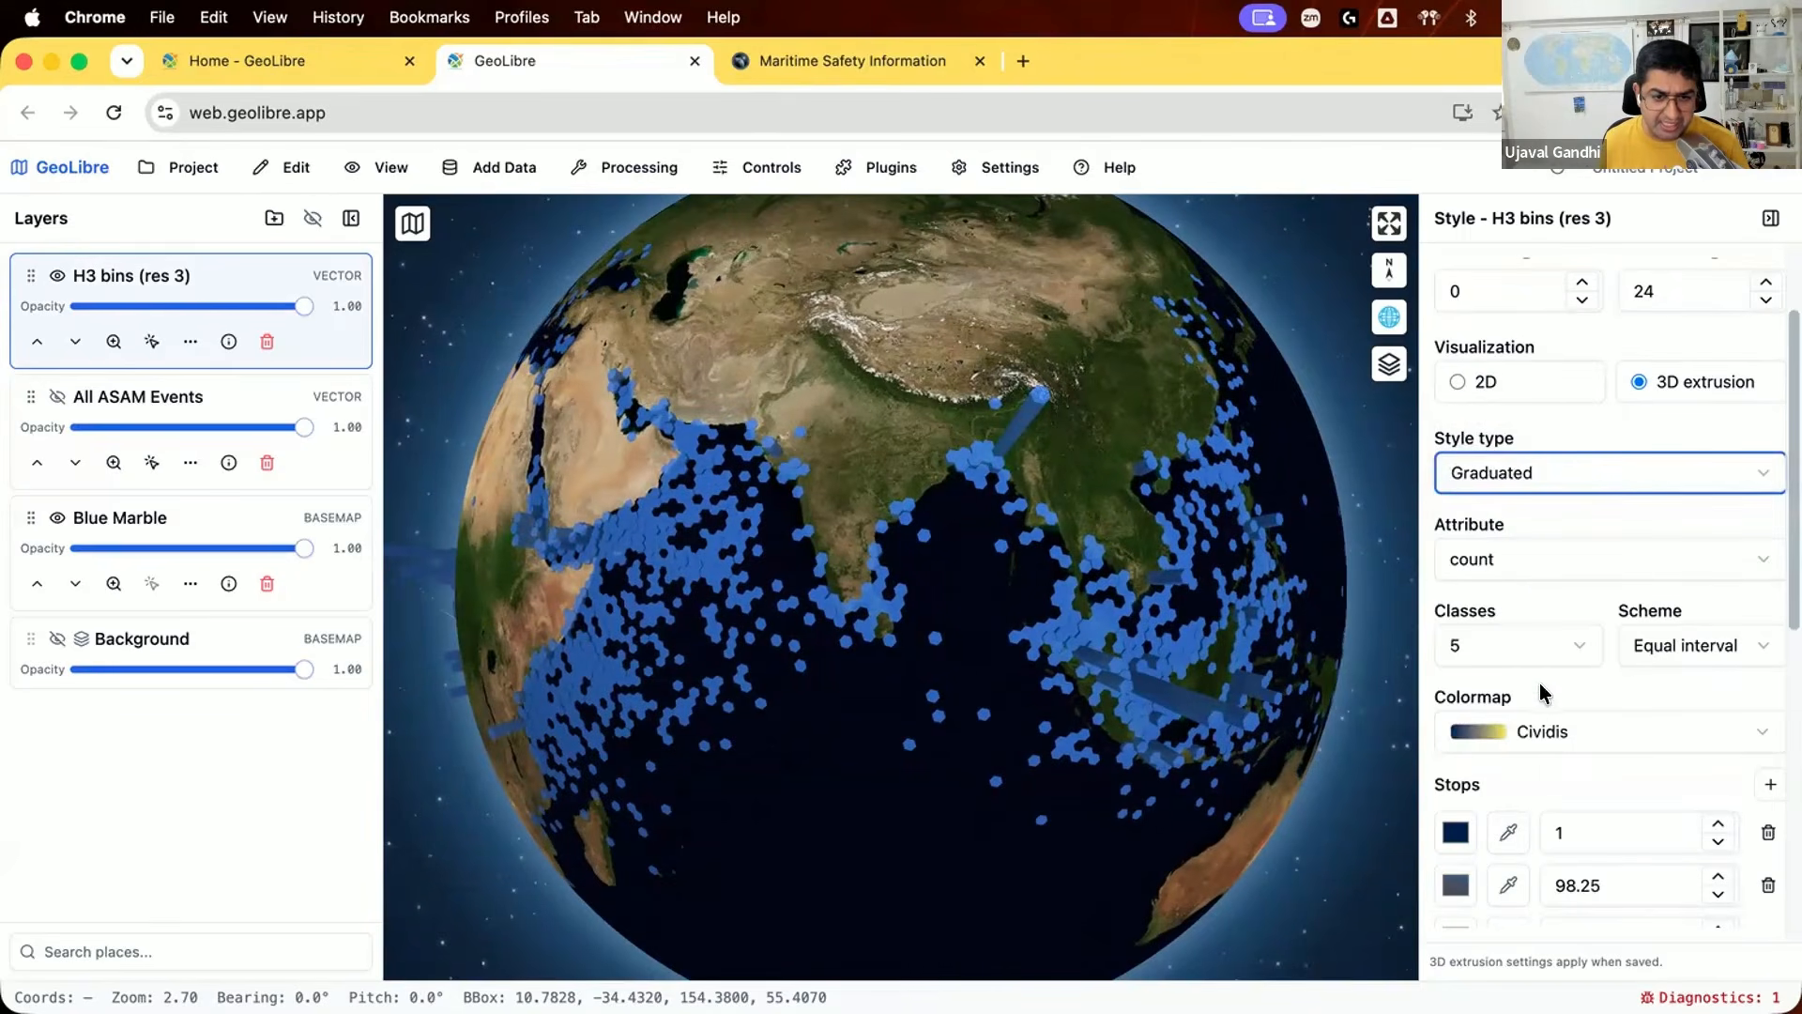
pyautogui.scroll(-1, 1551, 697)
pyautogui.scroll(-2, 1558, 695)
pyautogui.click(1578, 644)
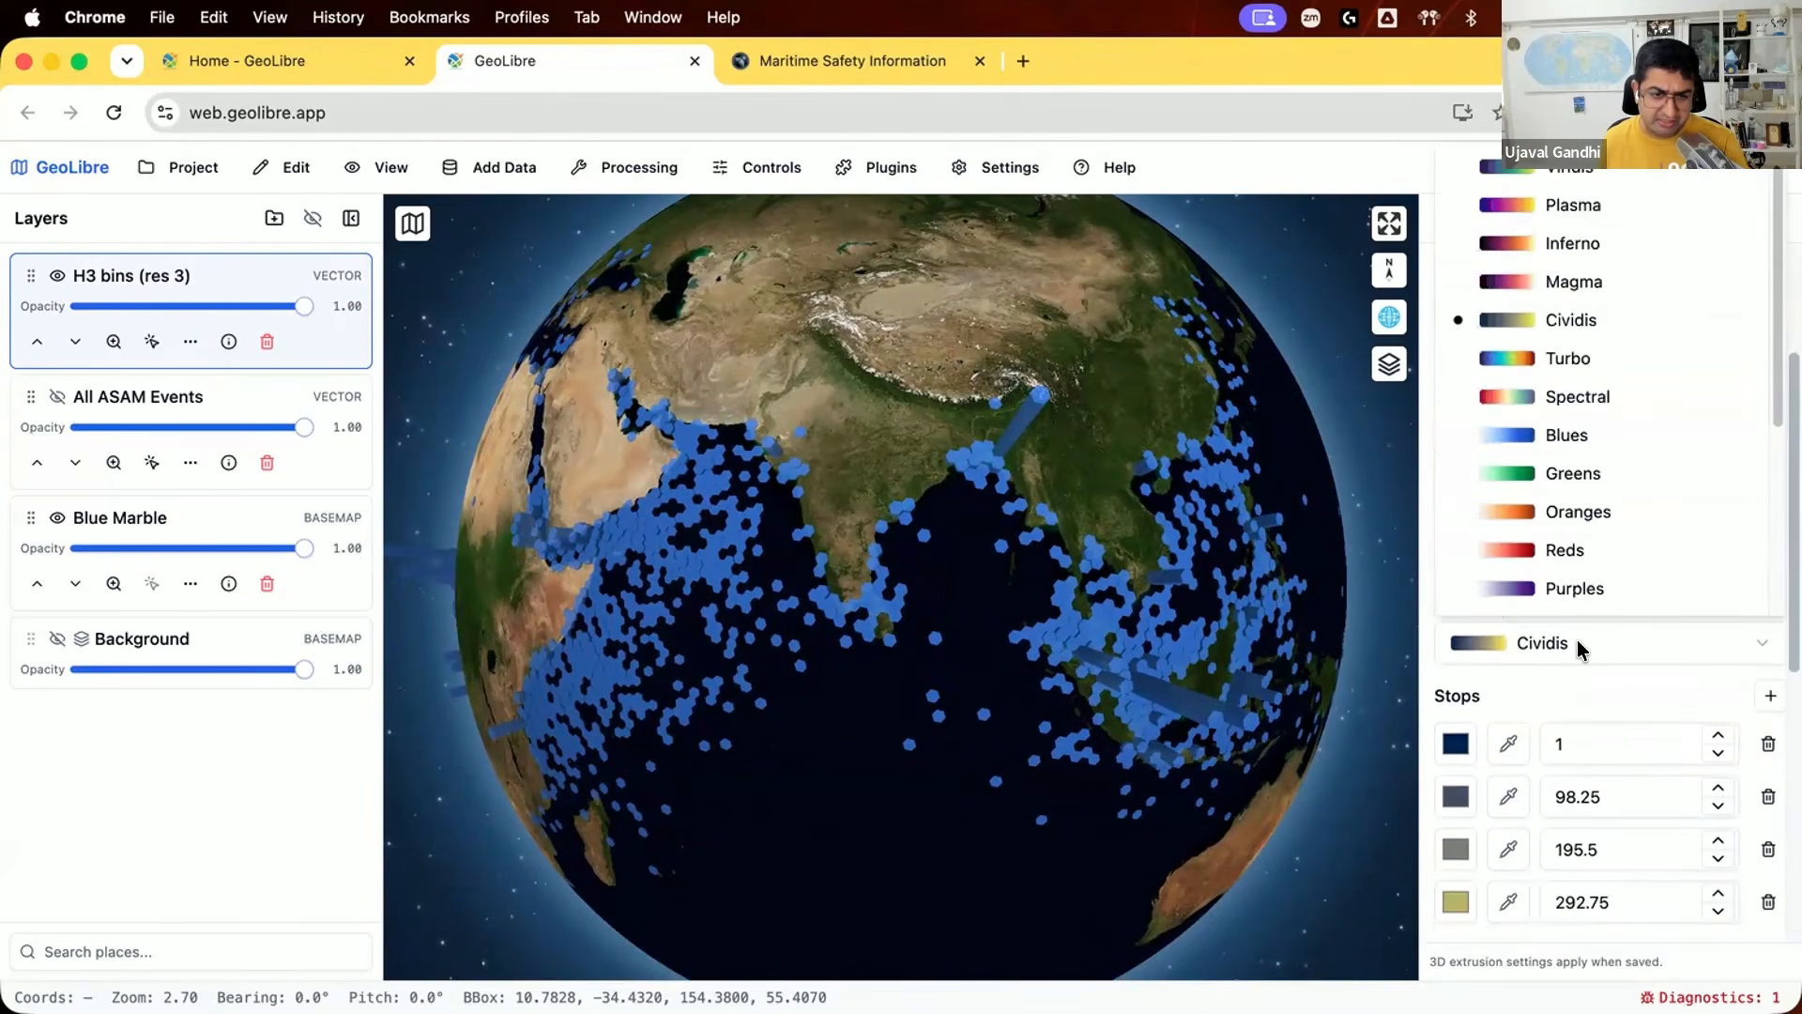
pyautogui.click(1577, 644)
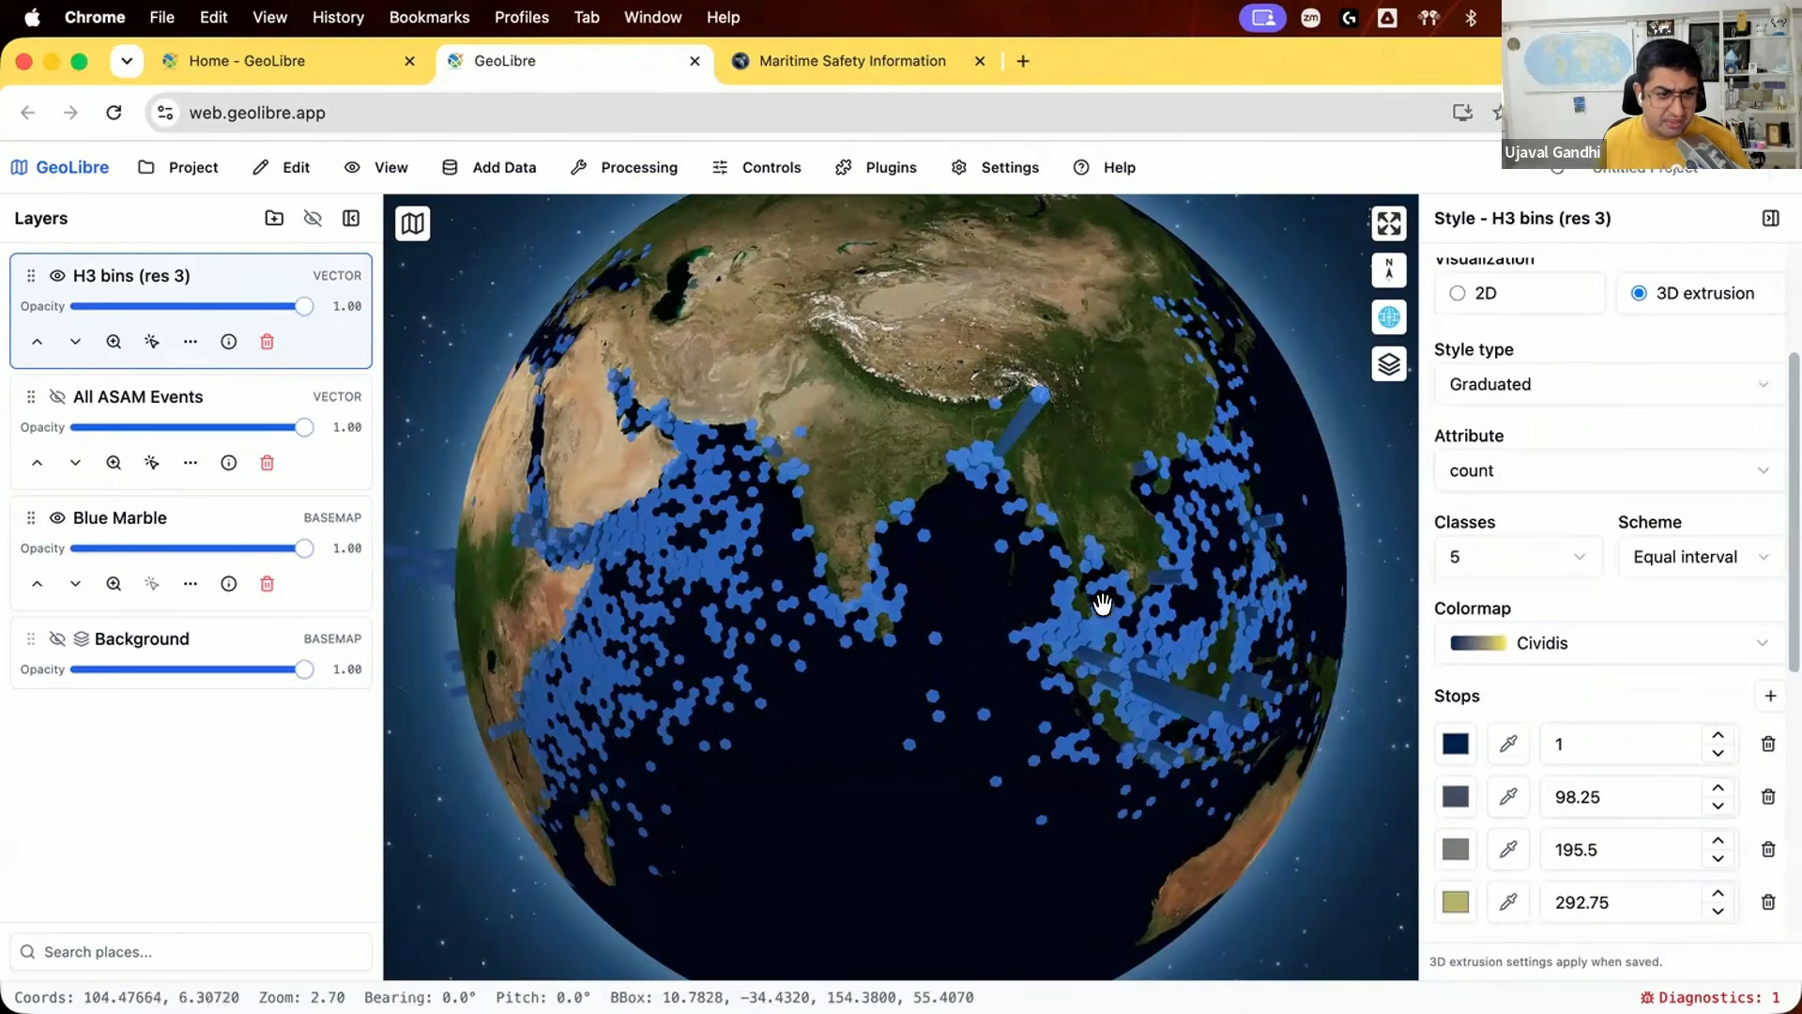
pyautogui.scroll(-2, 1581, 765)
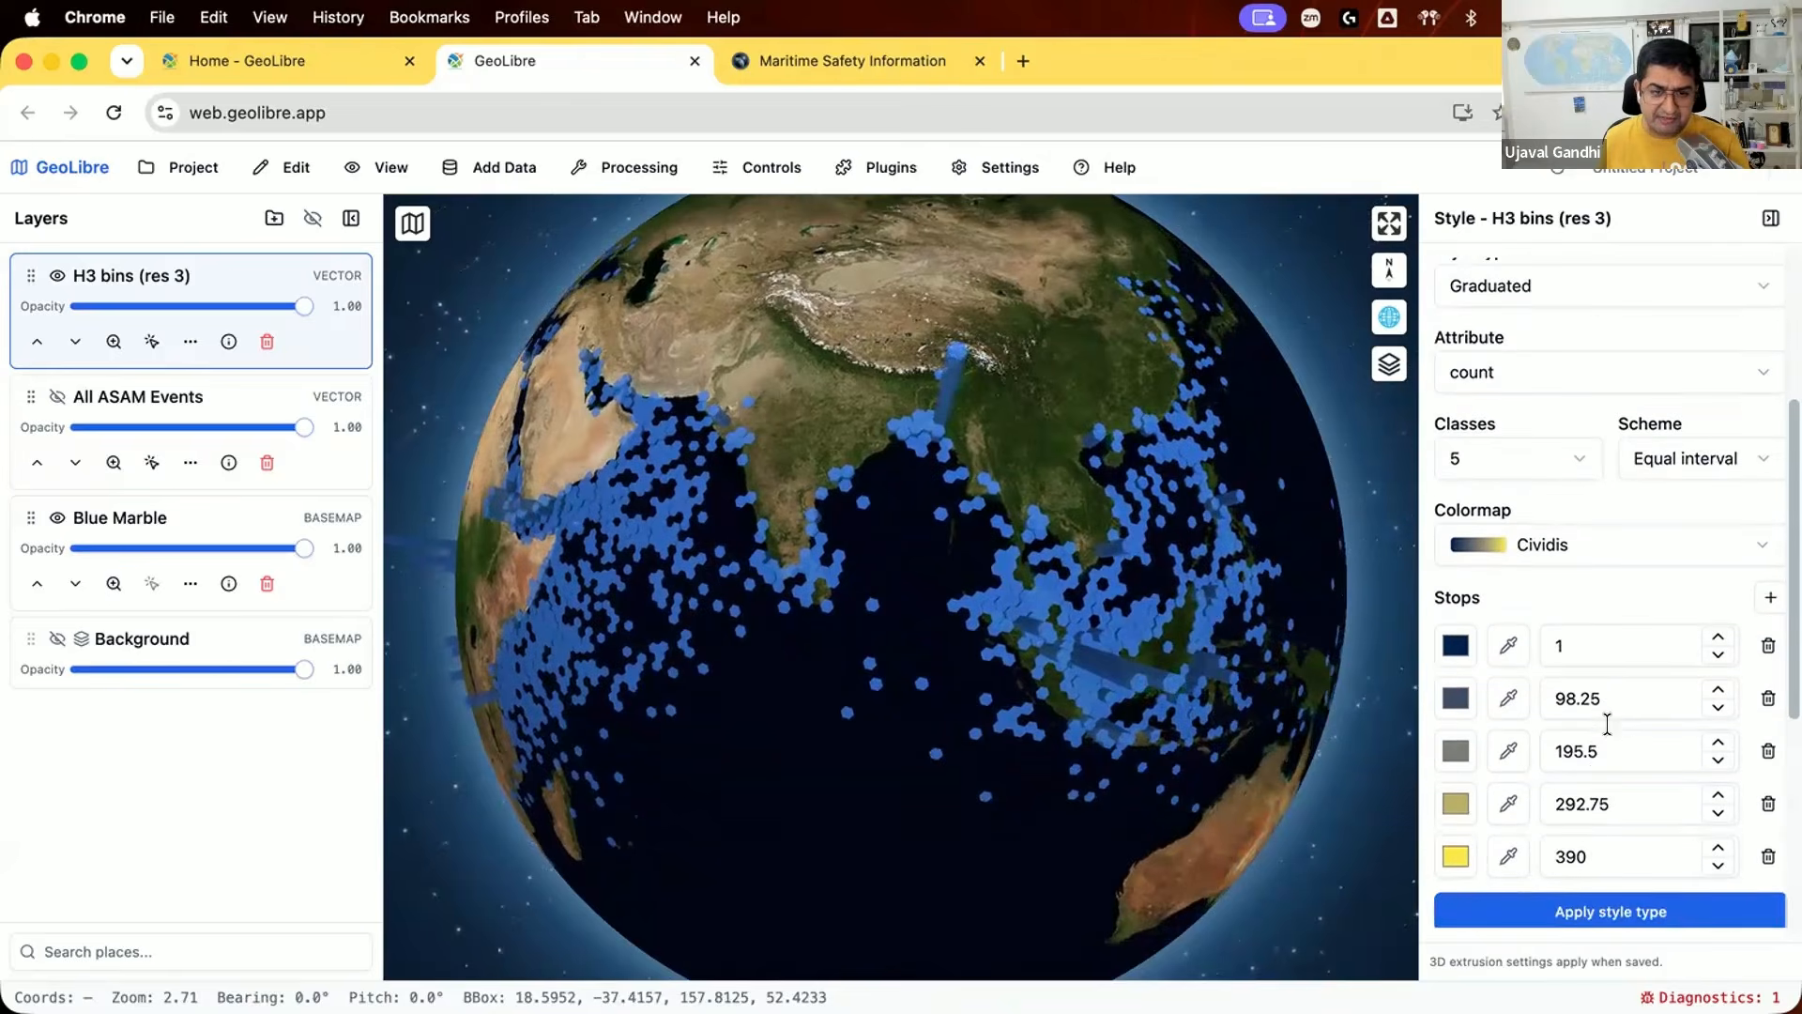
# Step: Set the second, third and fourth colour stops to 3, 5 and 10, and apply the graduated style to the H3 bins
pyautogui.click(1619, 698)
pyautogui.doubleClick(1587, 696)
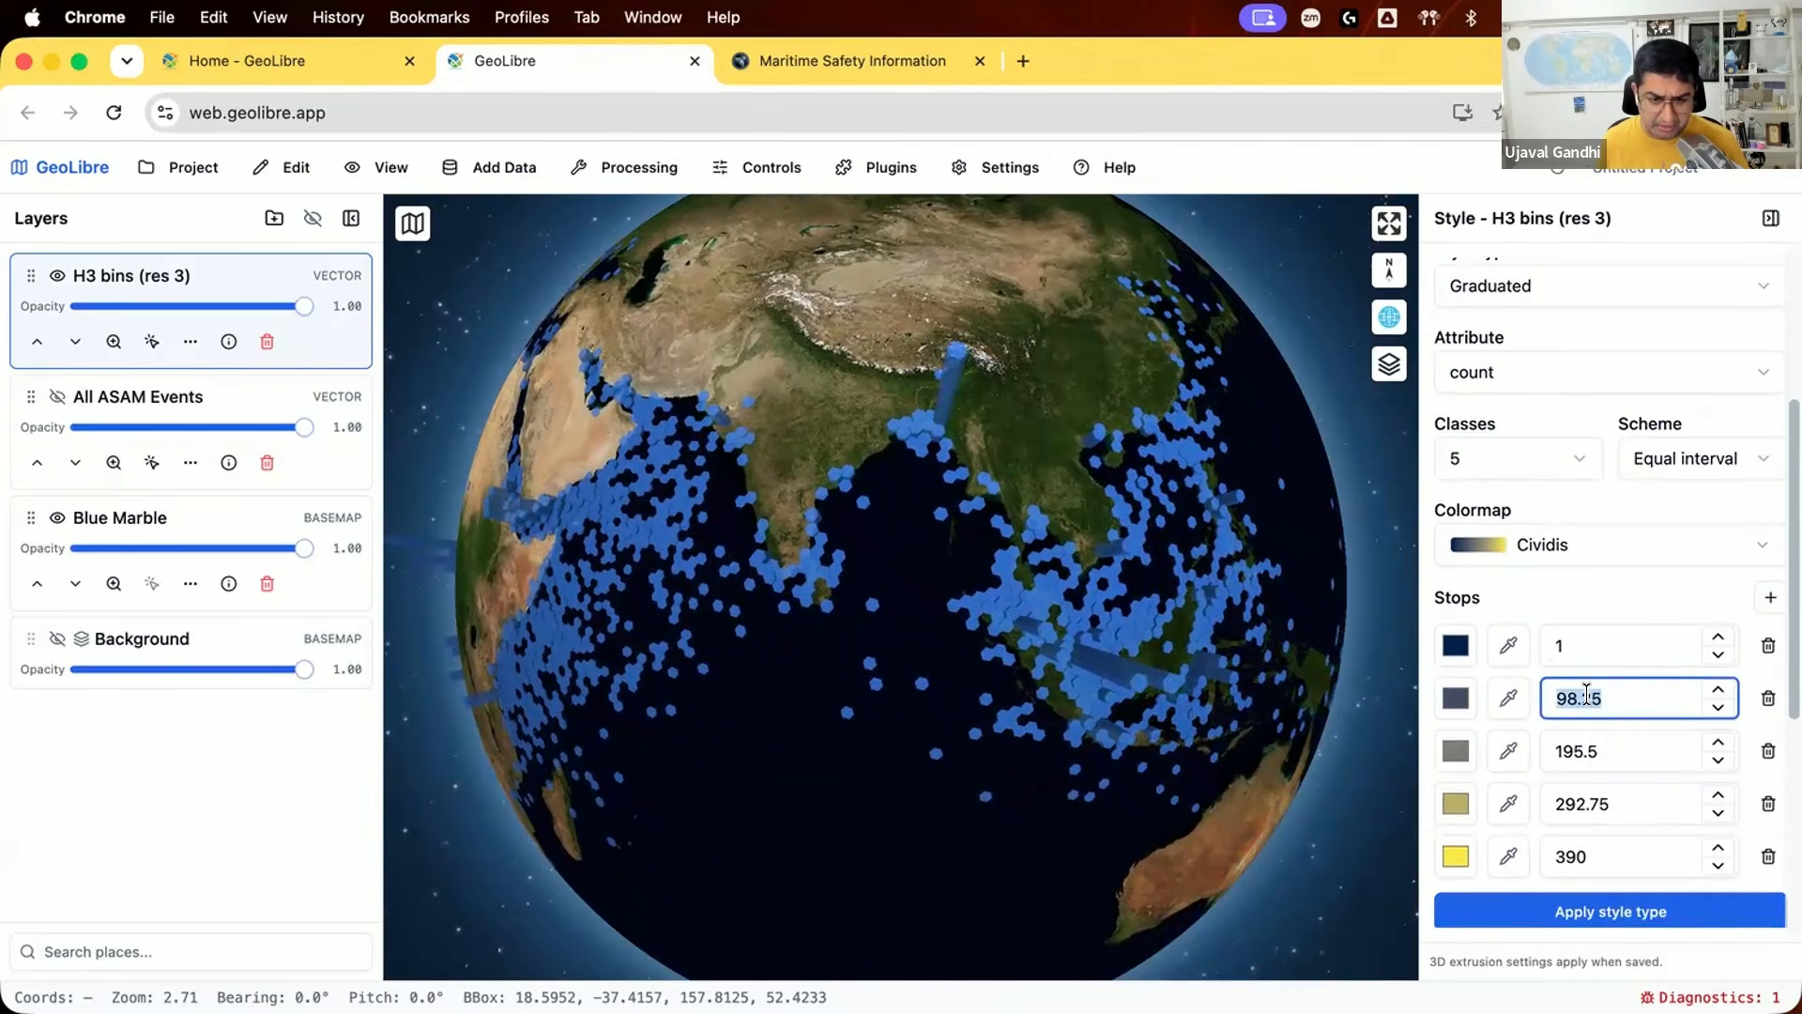
pyautogui.write('3')
pyautogui.doubleClick(1594, 751)
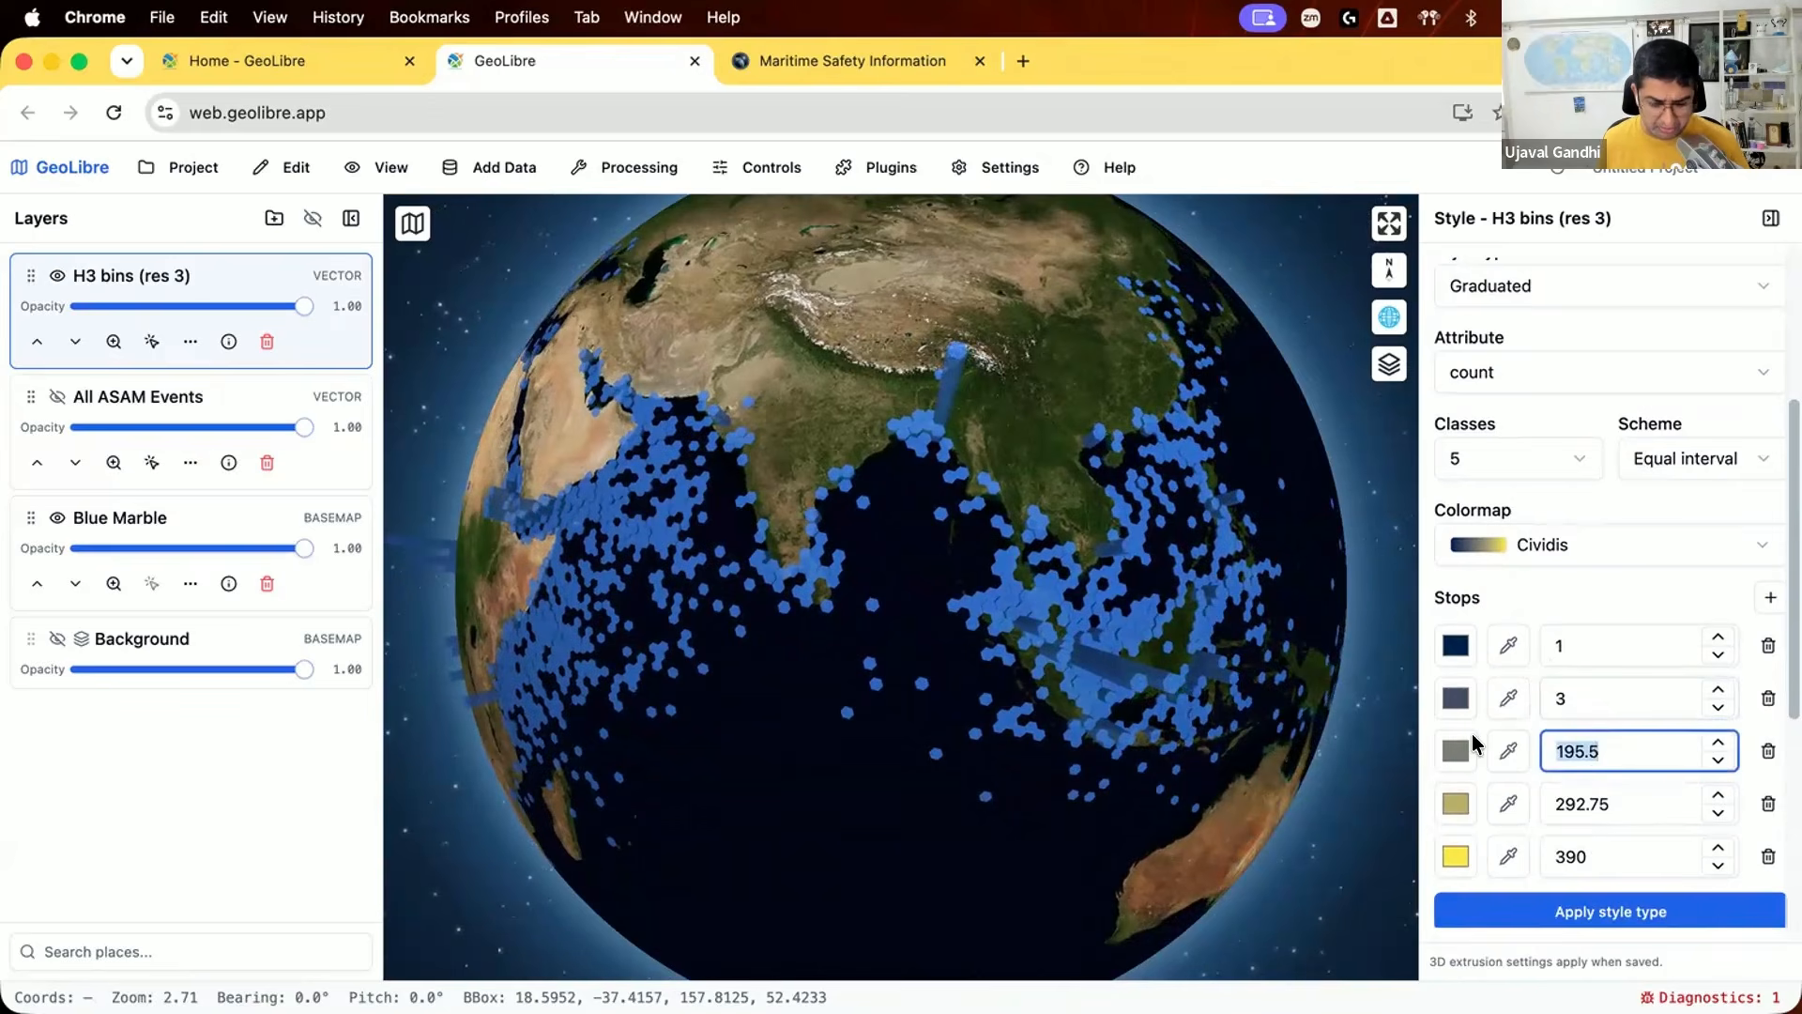
pyautogui.write('5')
pyautogui.doubleClick(1596, 798)
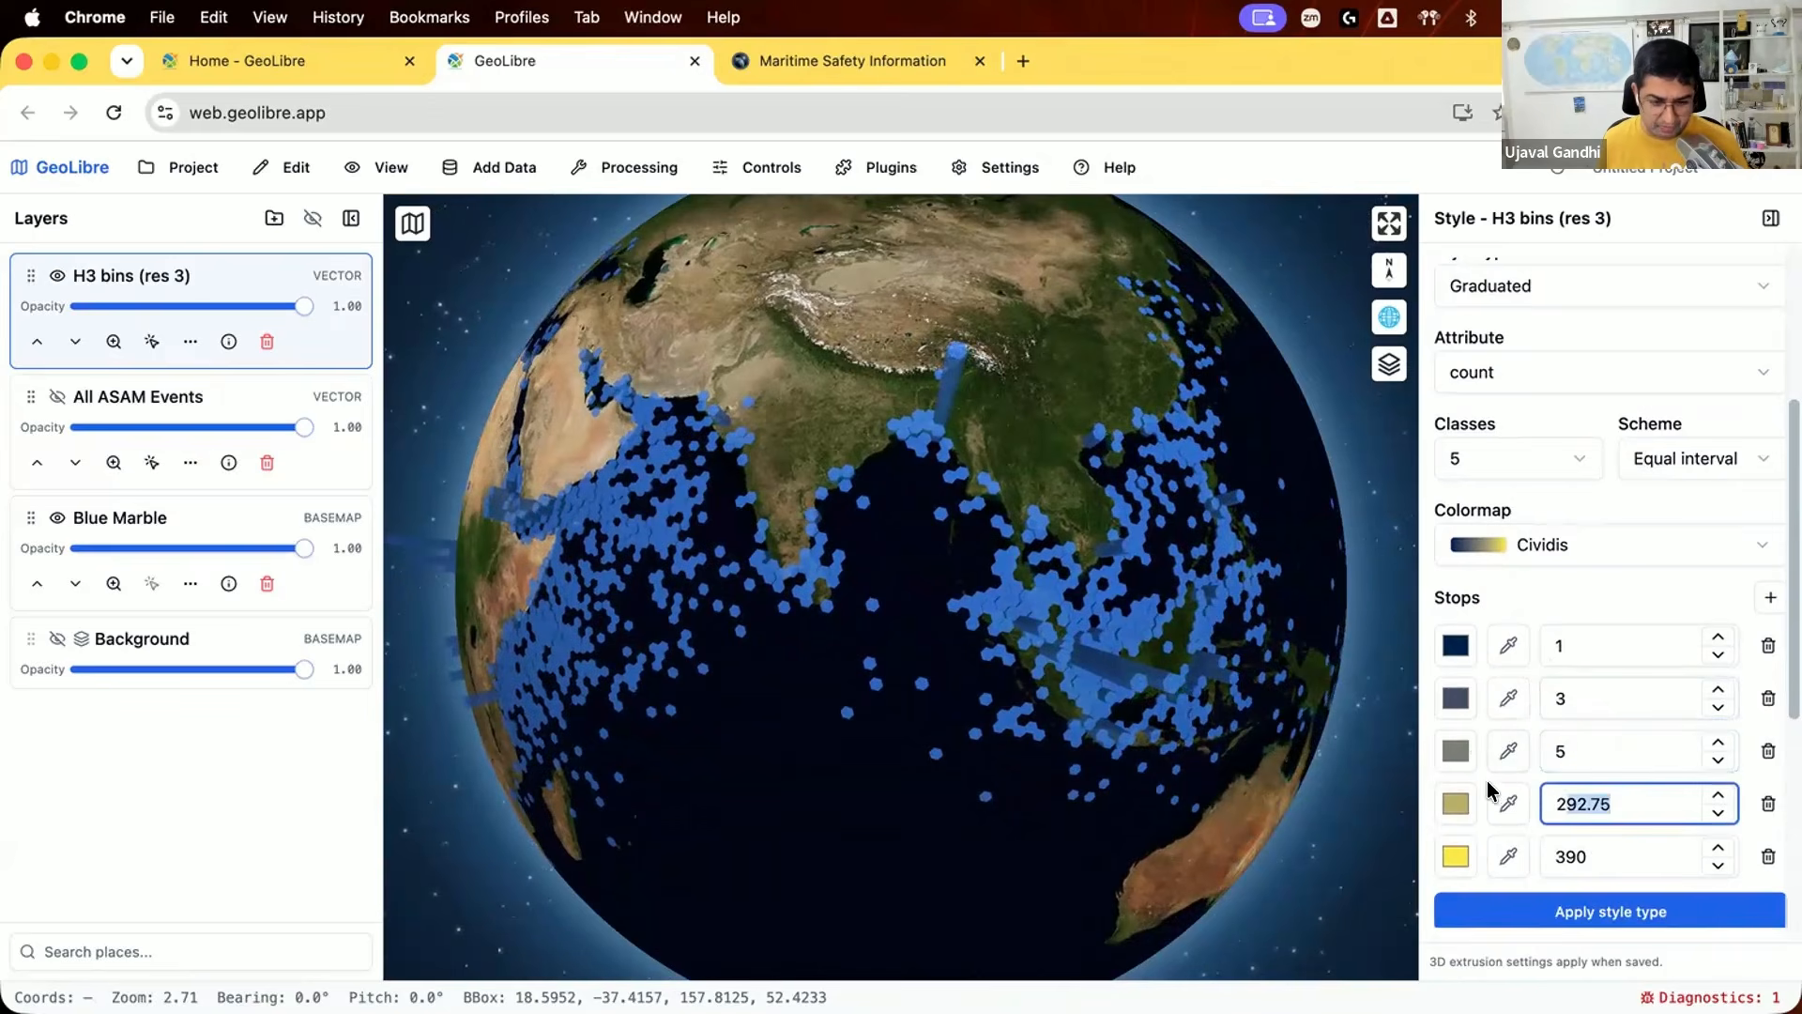
pyautogui.write('10')
pyautogui.click(1549, 903)
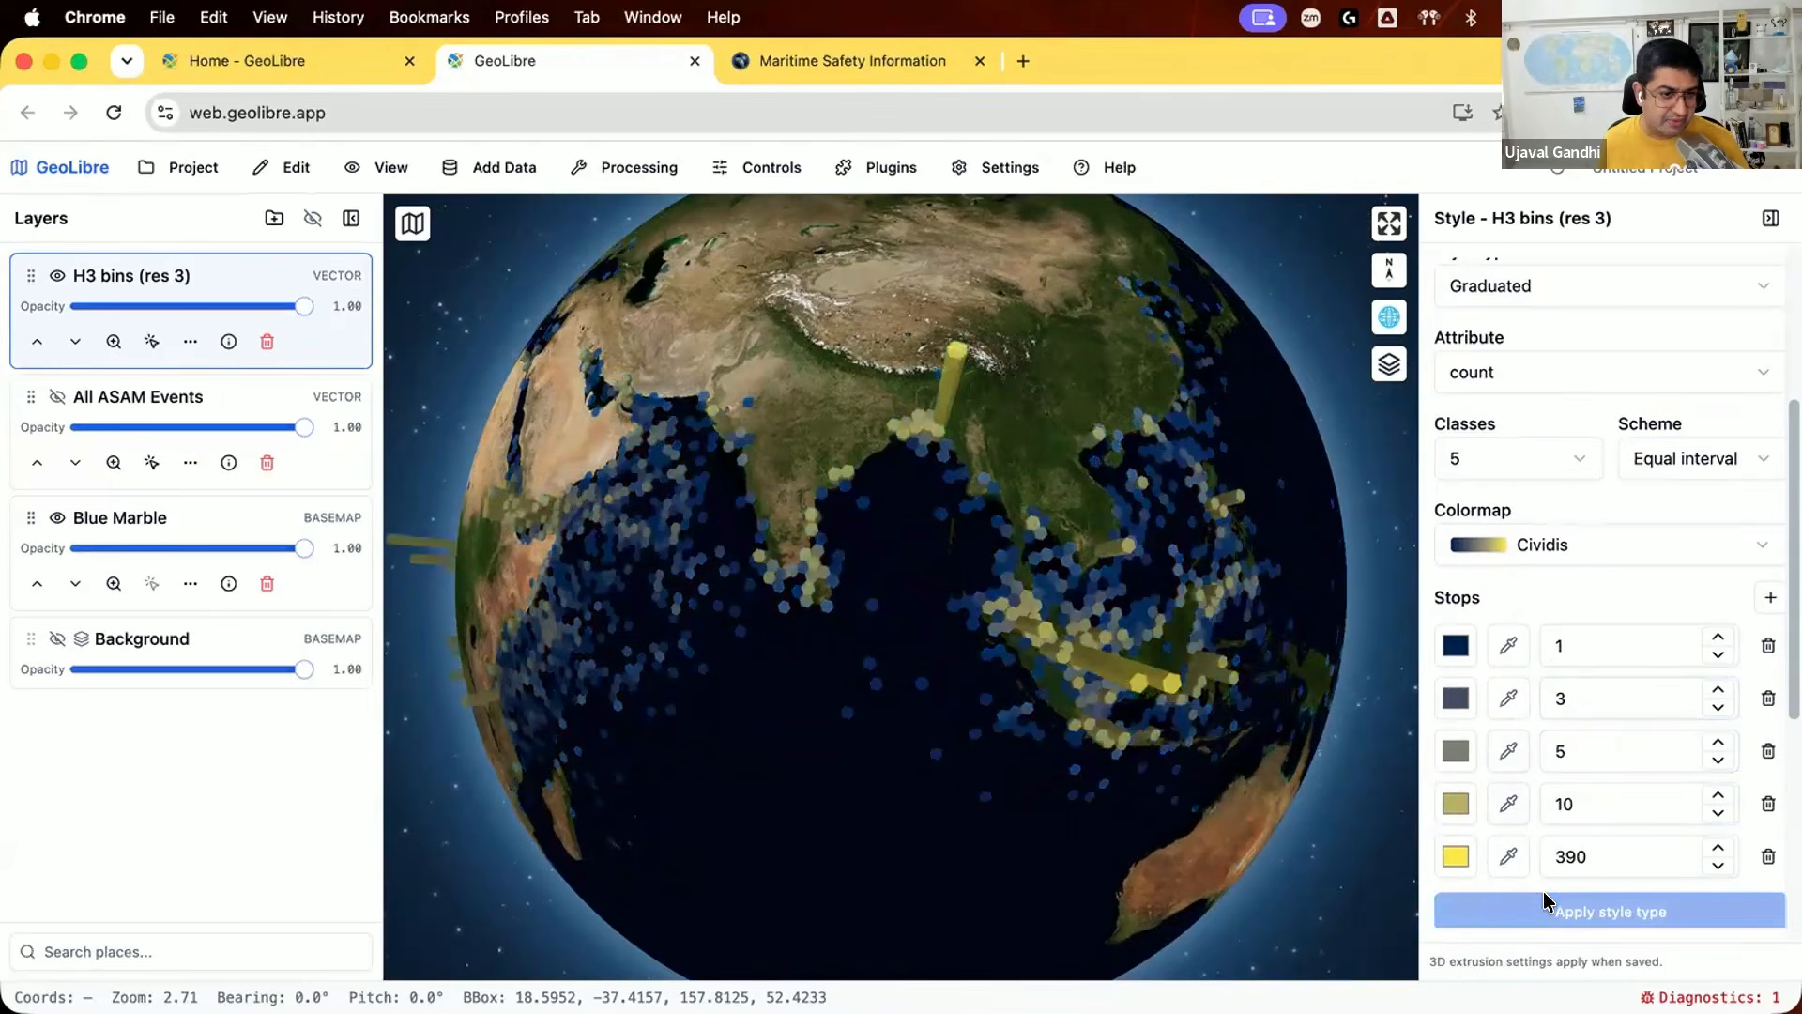
# Step: Examine the graduated 3D H3 columns around Southeast Asia, the Indian Ocean, the Gulf of Aden and West Africa
pyautogui.moveTo(1061, 708); pyautogui.dragTo(1086, 701)
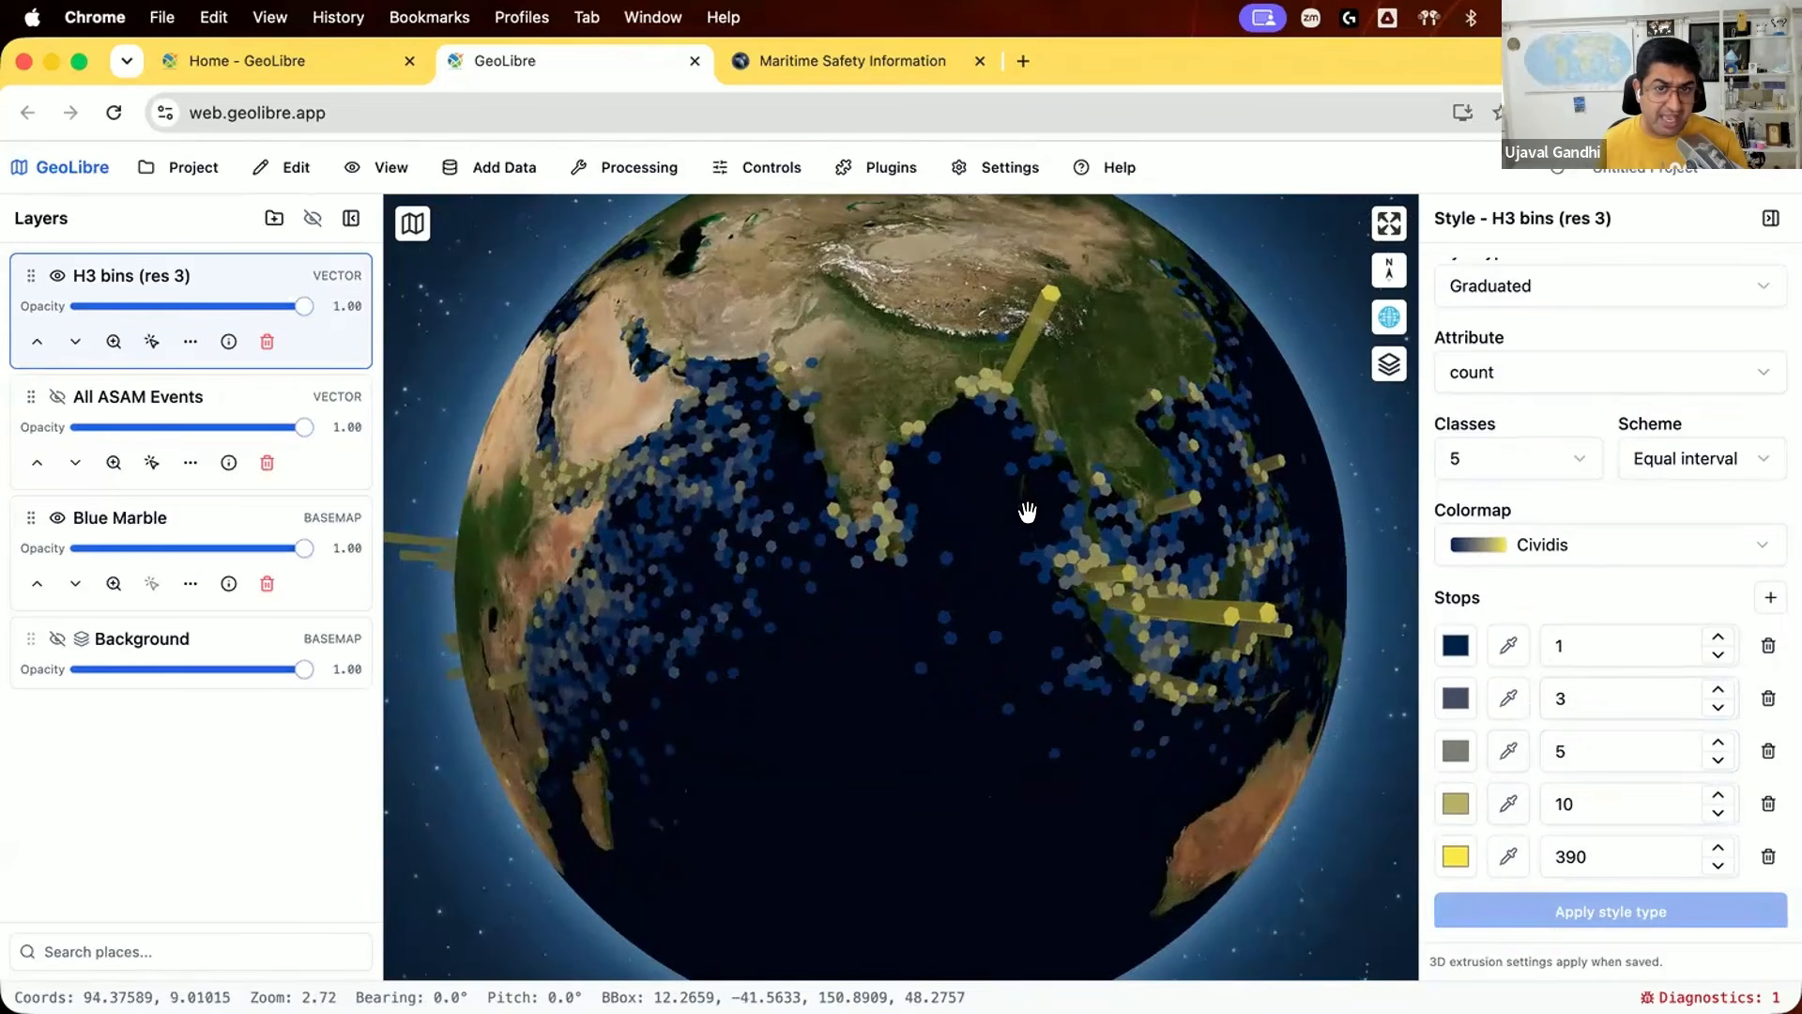
pyautogui.moveTo(1187, 615); pyautogui.dragTo(1018, 588)
pyautogui.moveTo(977, 652); pyautogui.dragTo(1107, 642)
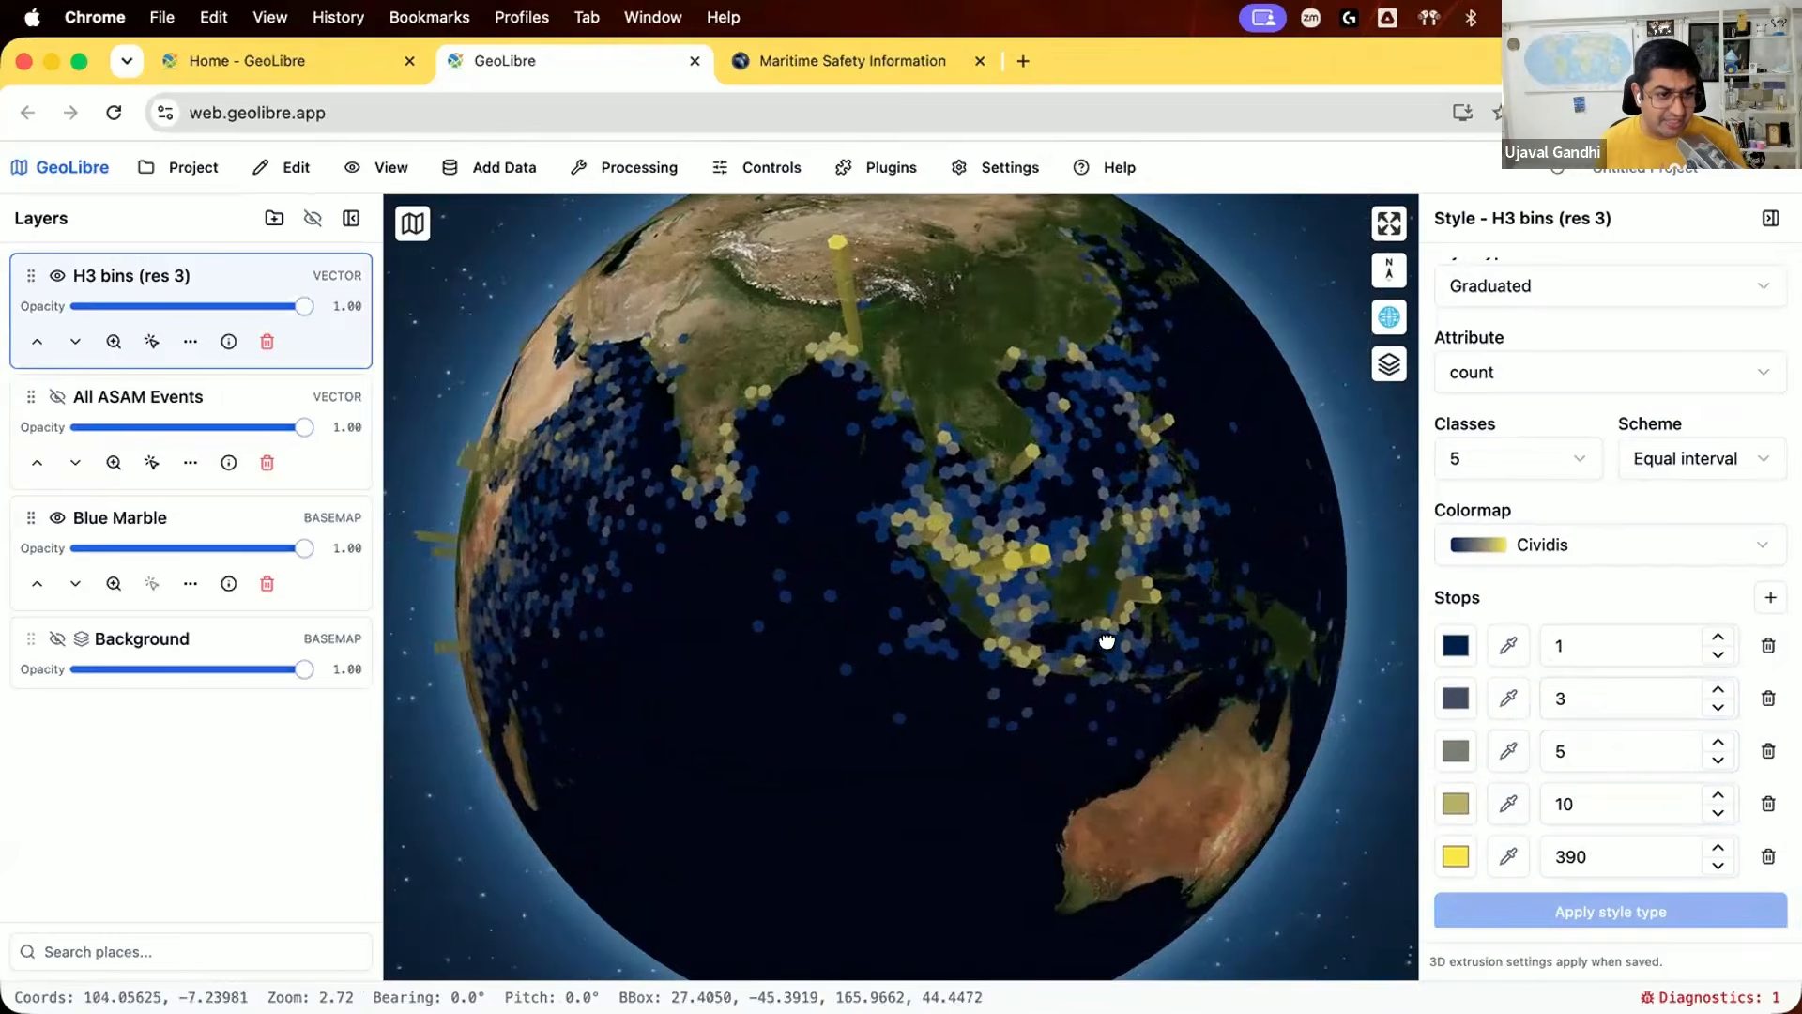
pyautogui.moveTo(718, 639); pyautogui.dragTo(998, 695)
pyautogui.moveTo(656, 631); pyautogui.dragTo(1010, 667)
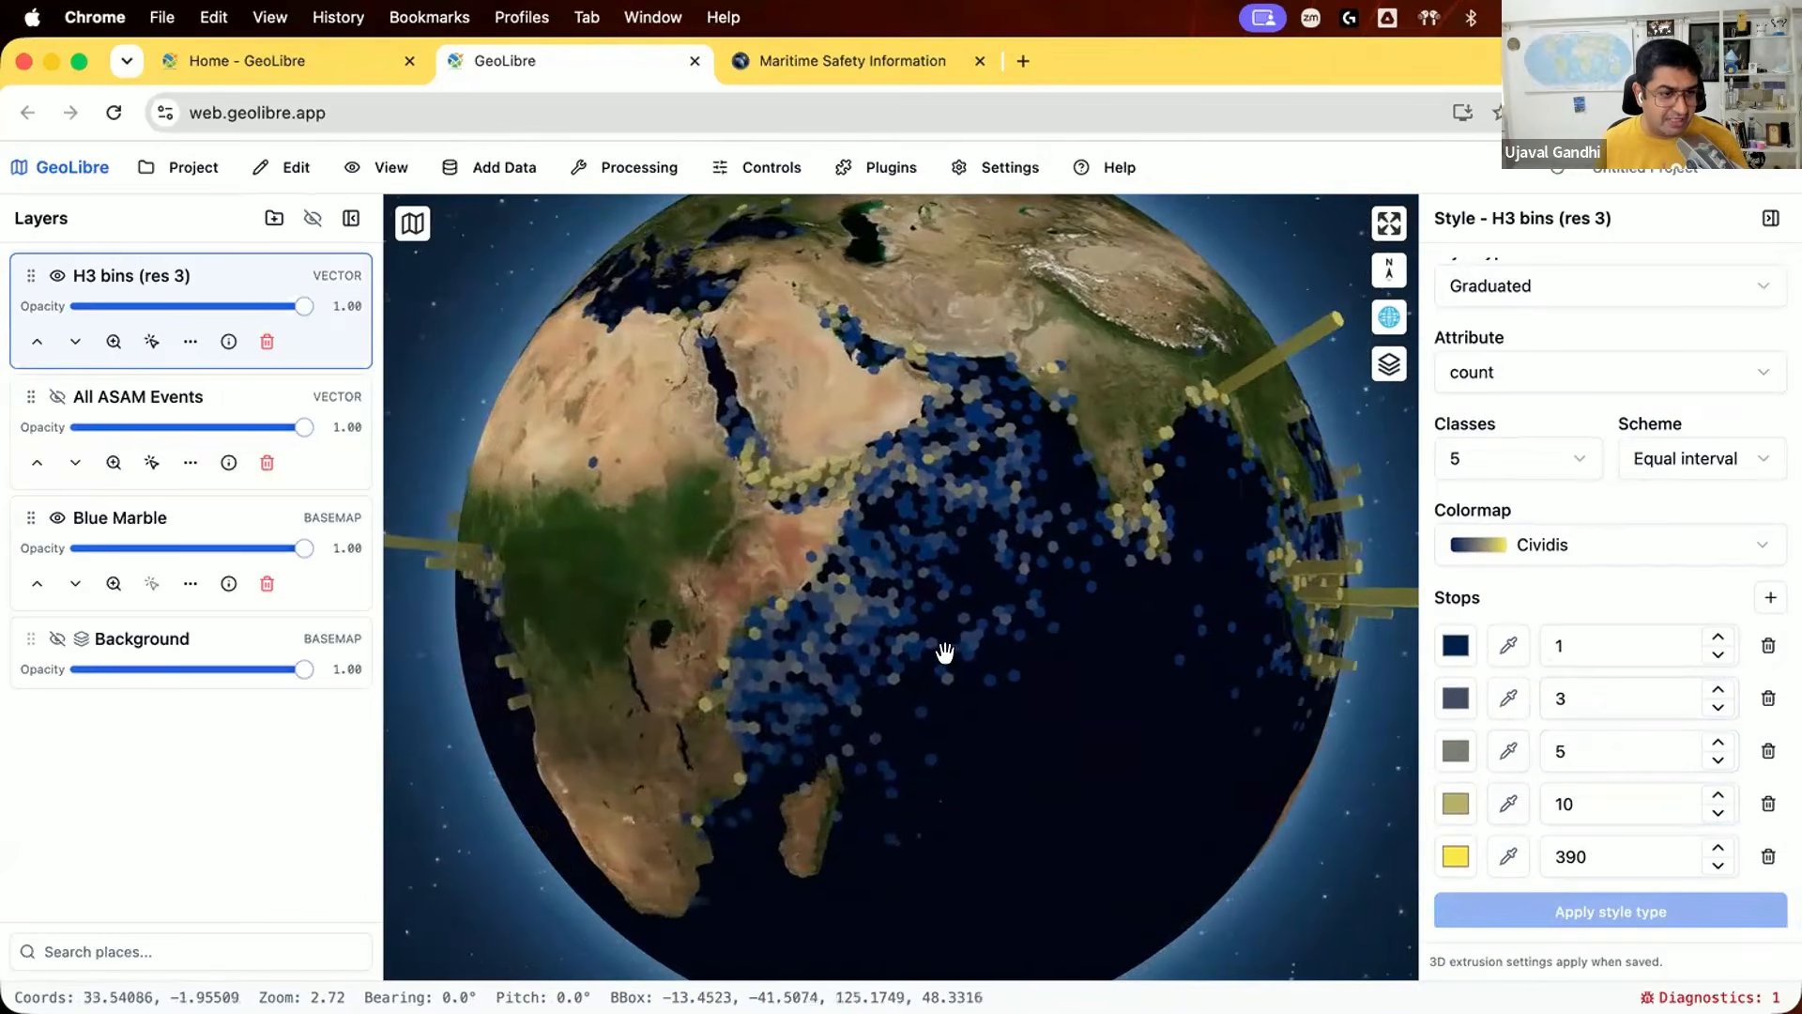
pyautogui.scroll(5, 674, 636)
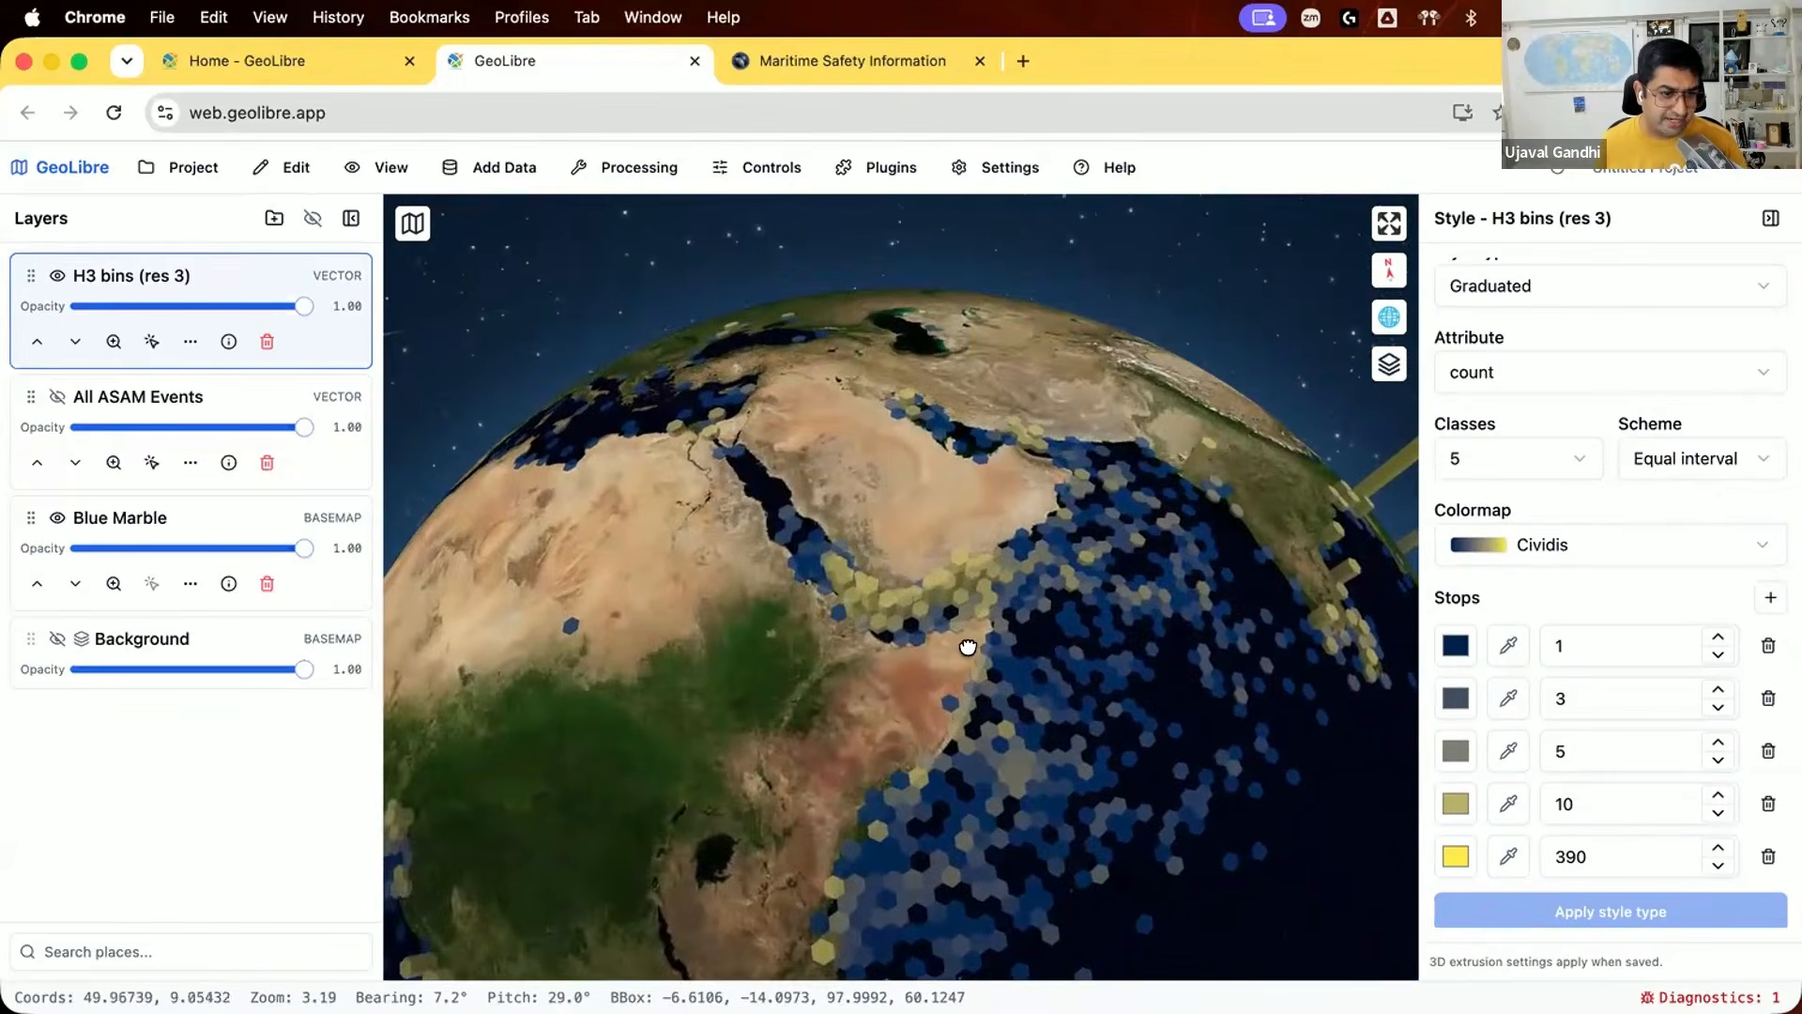
pyautogui.moveTo(966, 644); pyautogui.dragTo(949, 652)
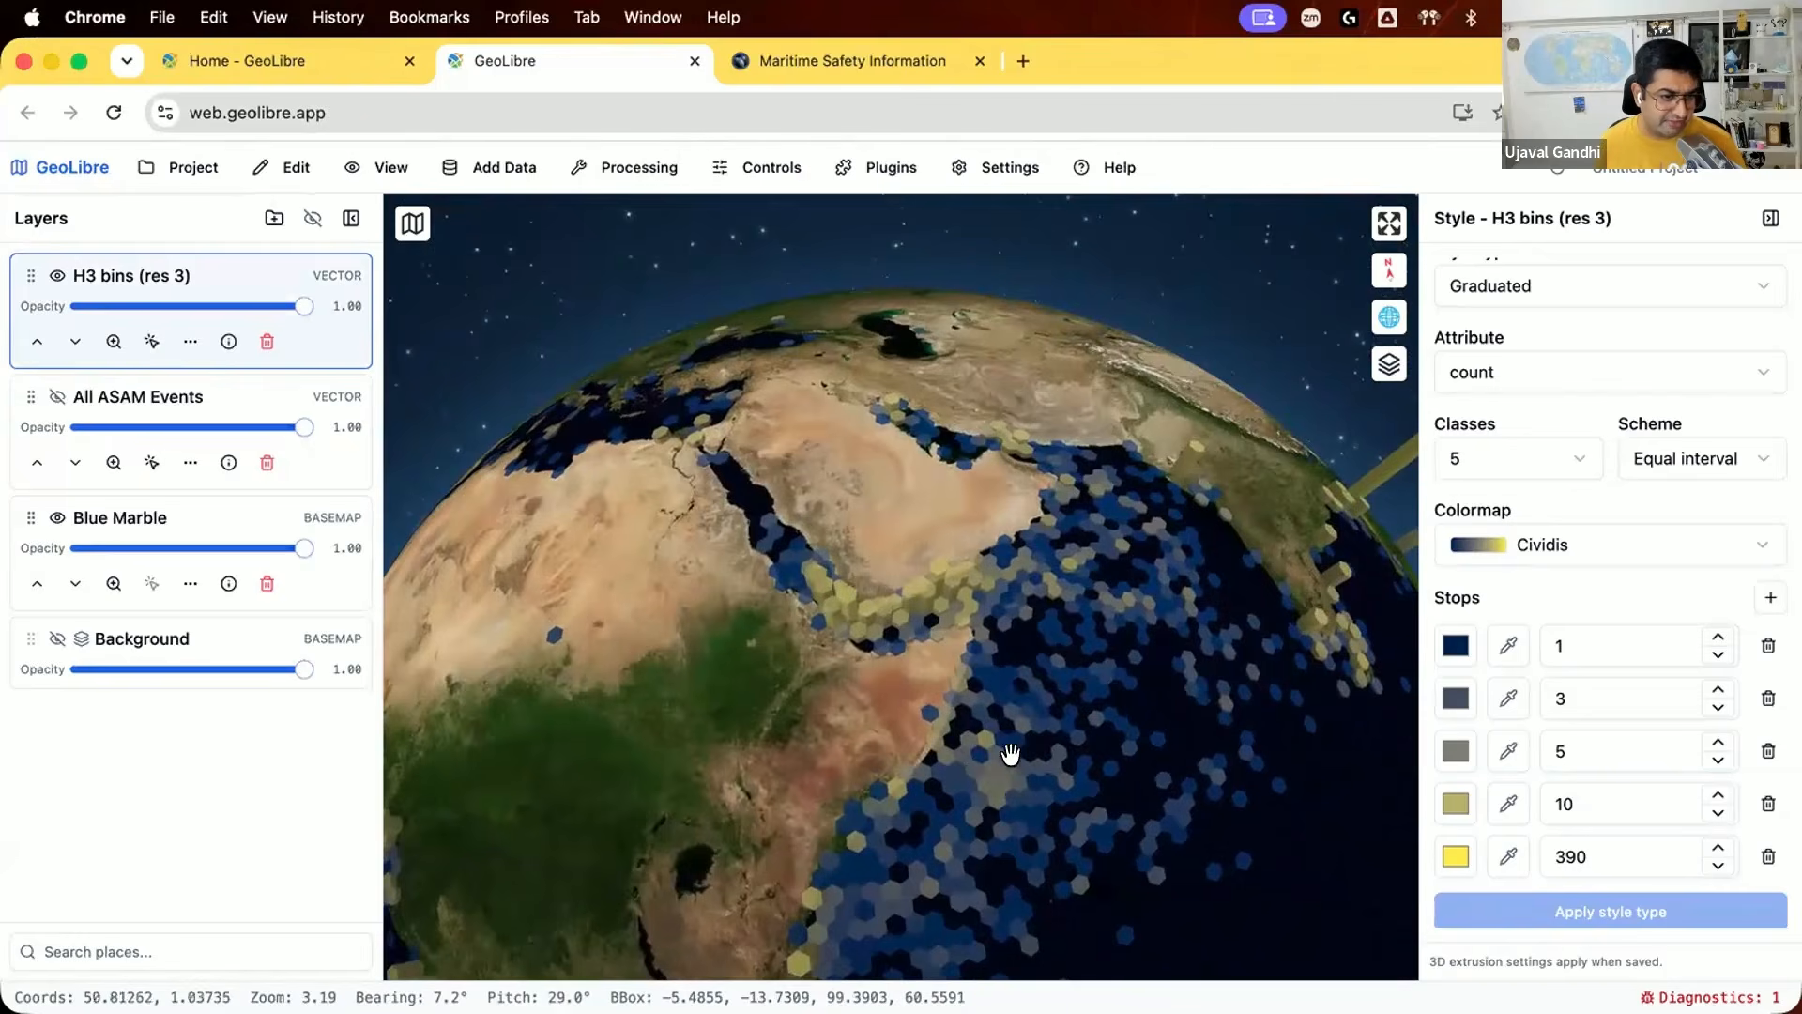
pyautogui.moveTo(787, 805); pyautogui.dragTo(746, 806)
pyautogui.moveTo(1125, 731); pyautogui.dragTo(982, 506)
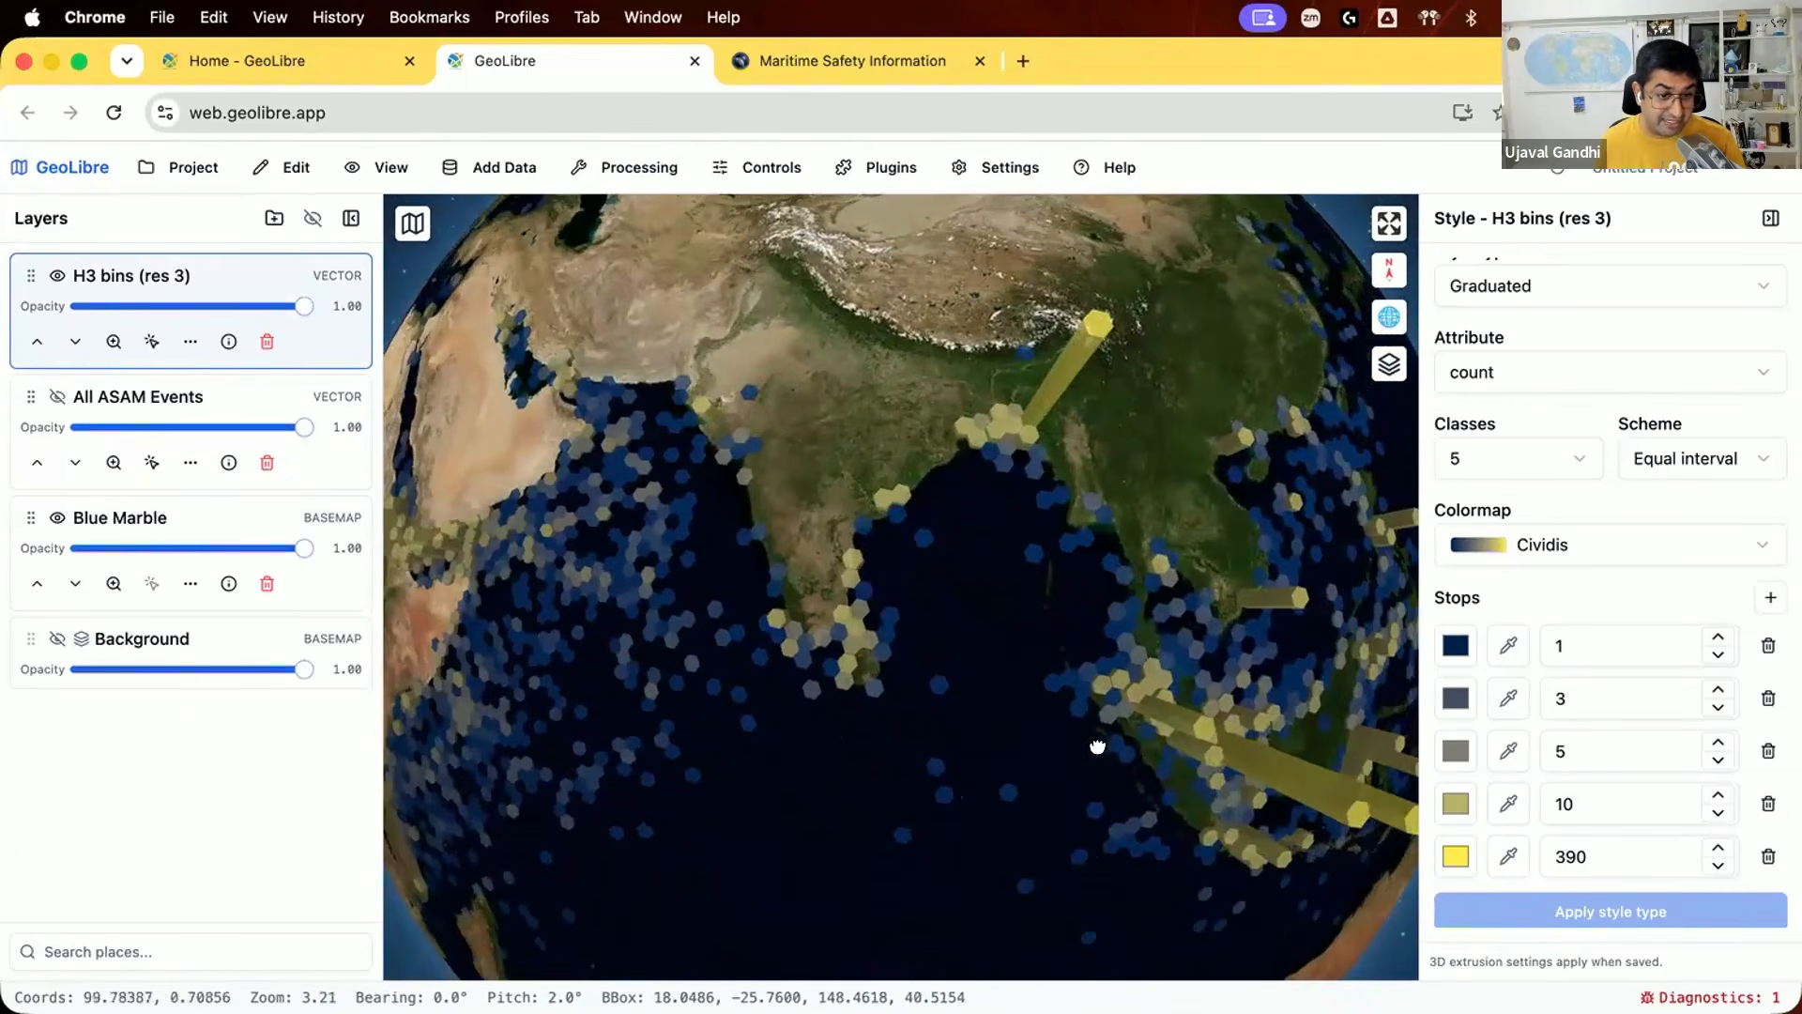
pyautogui.moveTo(1122, 752); pyautogui.dragTo(955, 676)
pyautogui.scroll(-4, 869, 736)
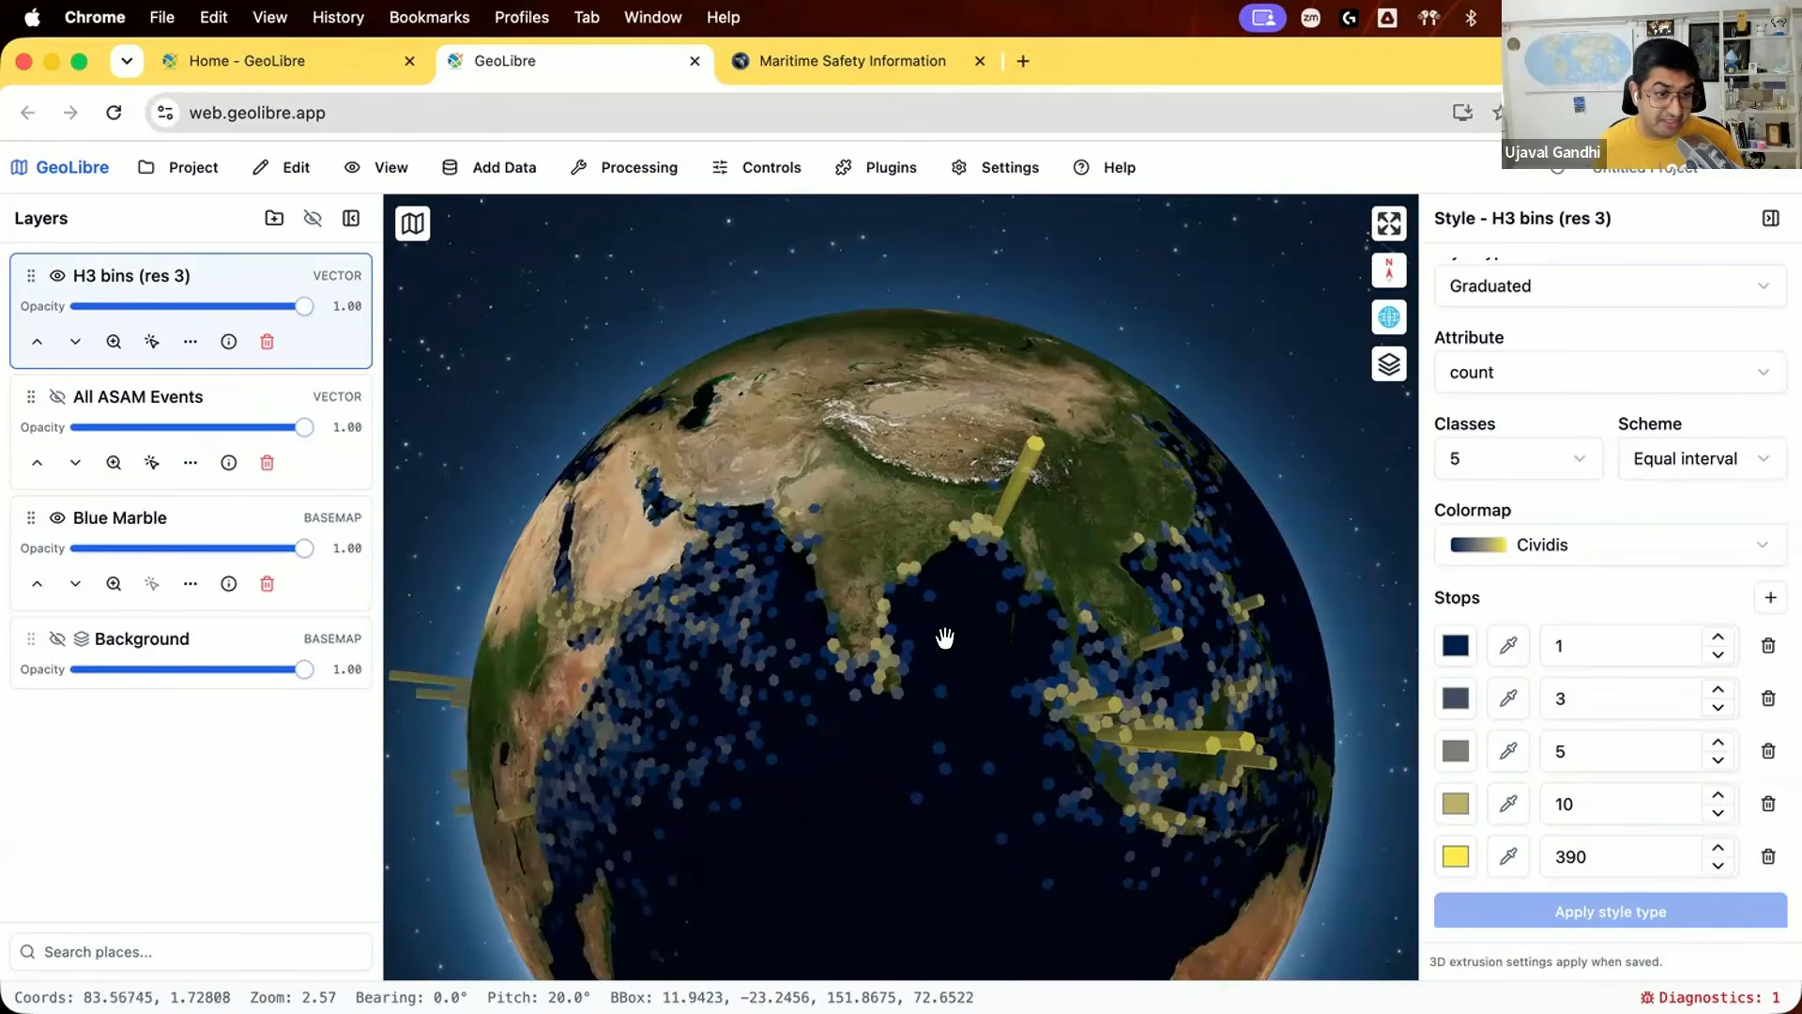
pyautogui.moveTo(945, 635); pyautogui.dragTo(954, 708)
pyautogui.scroll(-1, 954, 701)
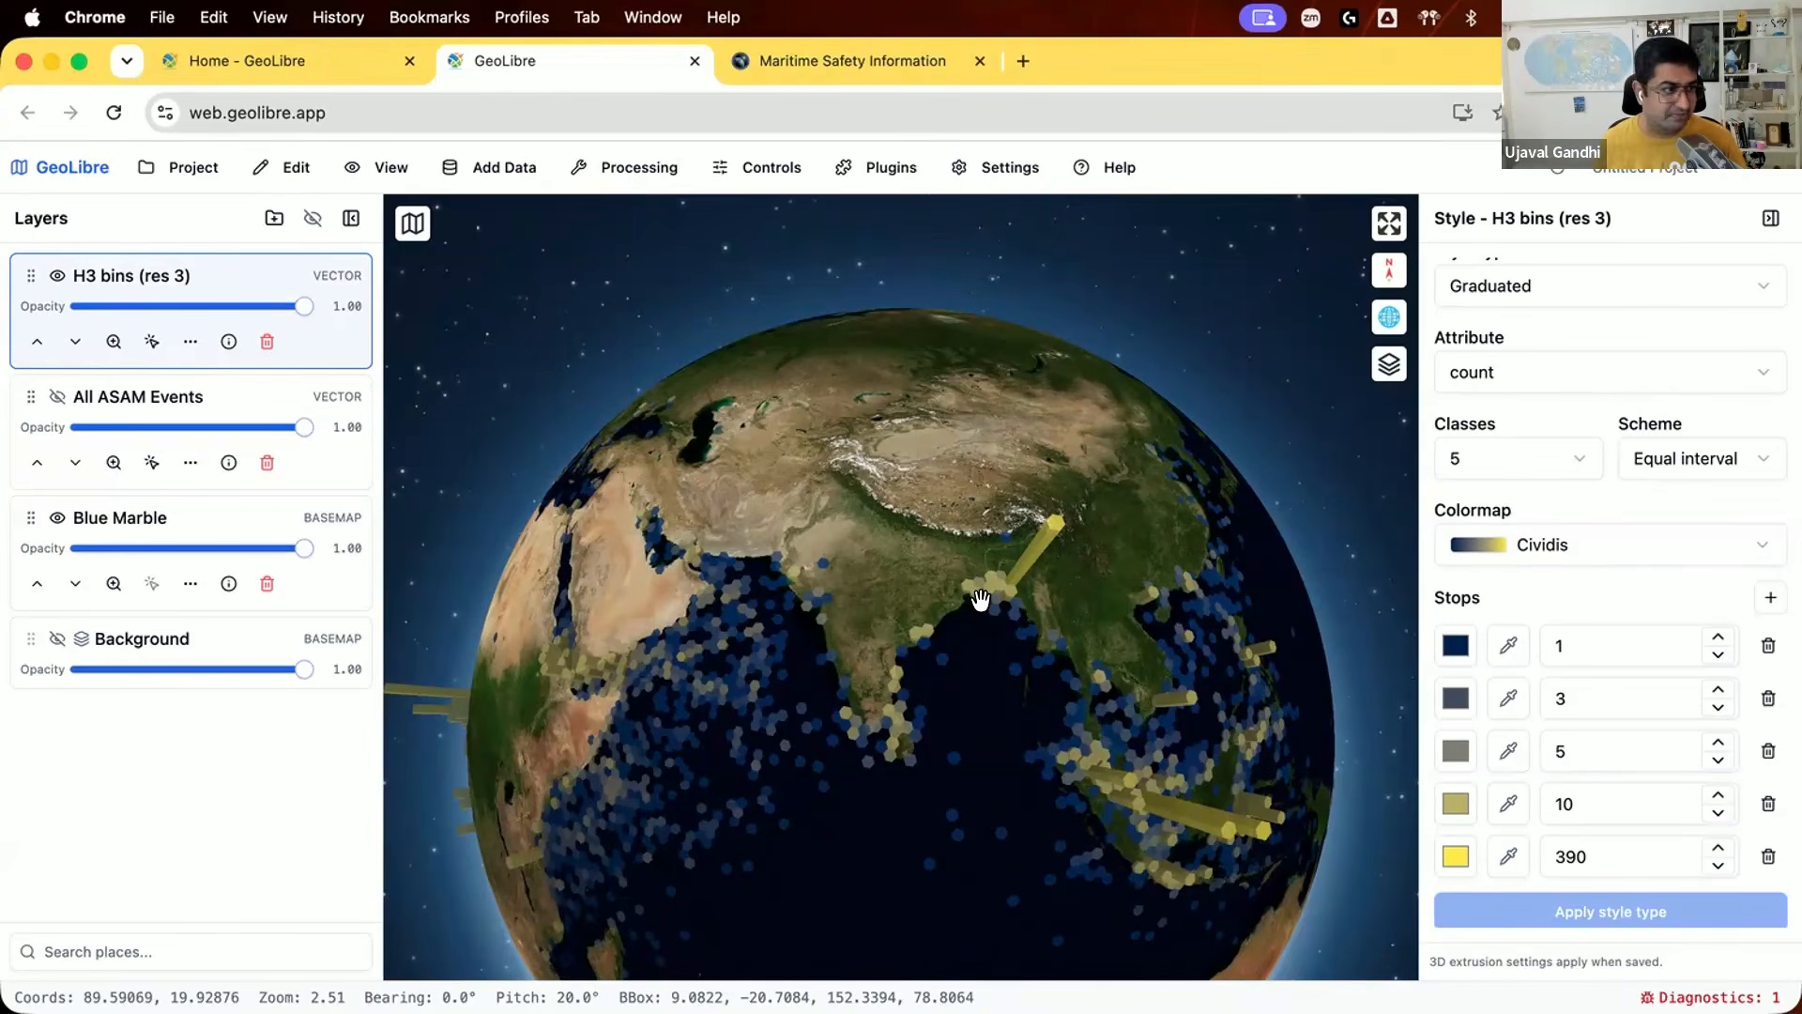
# Step: Start a story map titled "Maritime Piracy" and enter the author's name as the byline
pyautogui.click(167, 167)
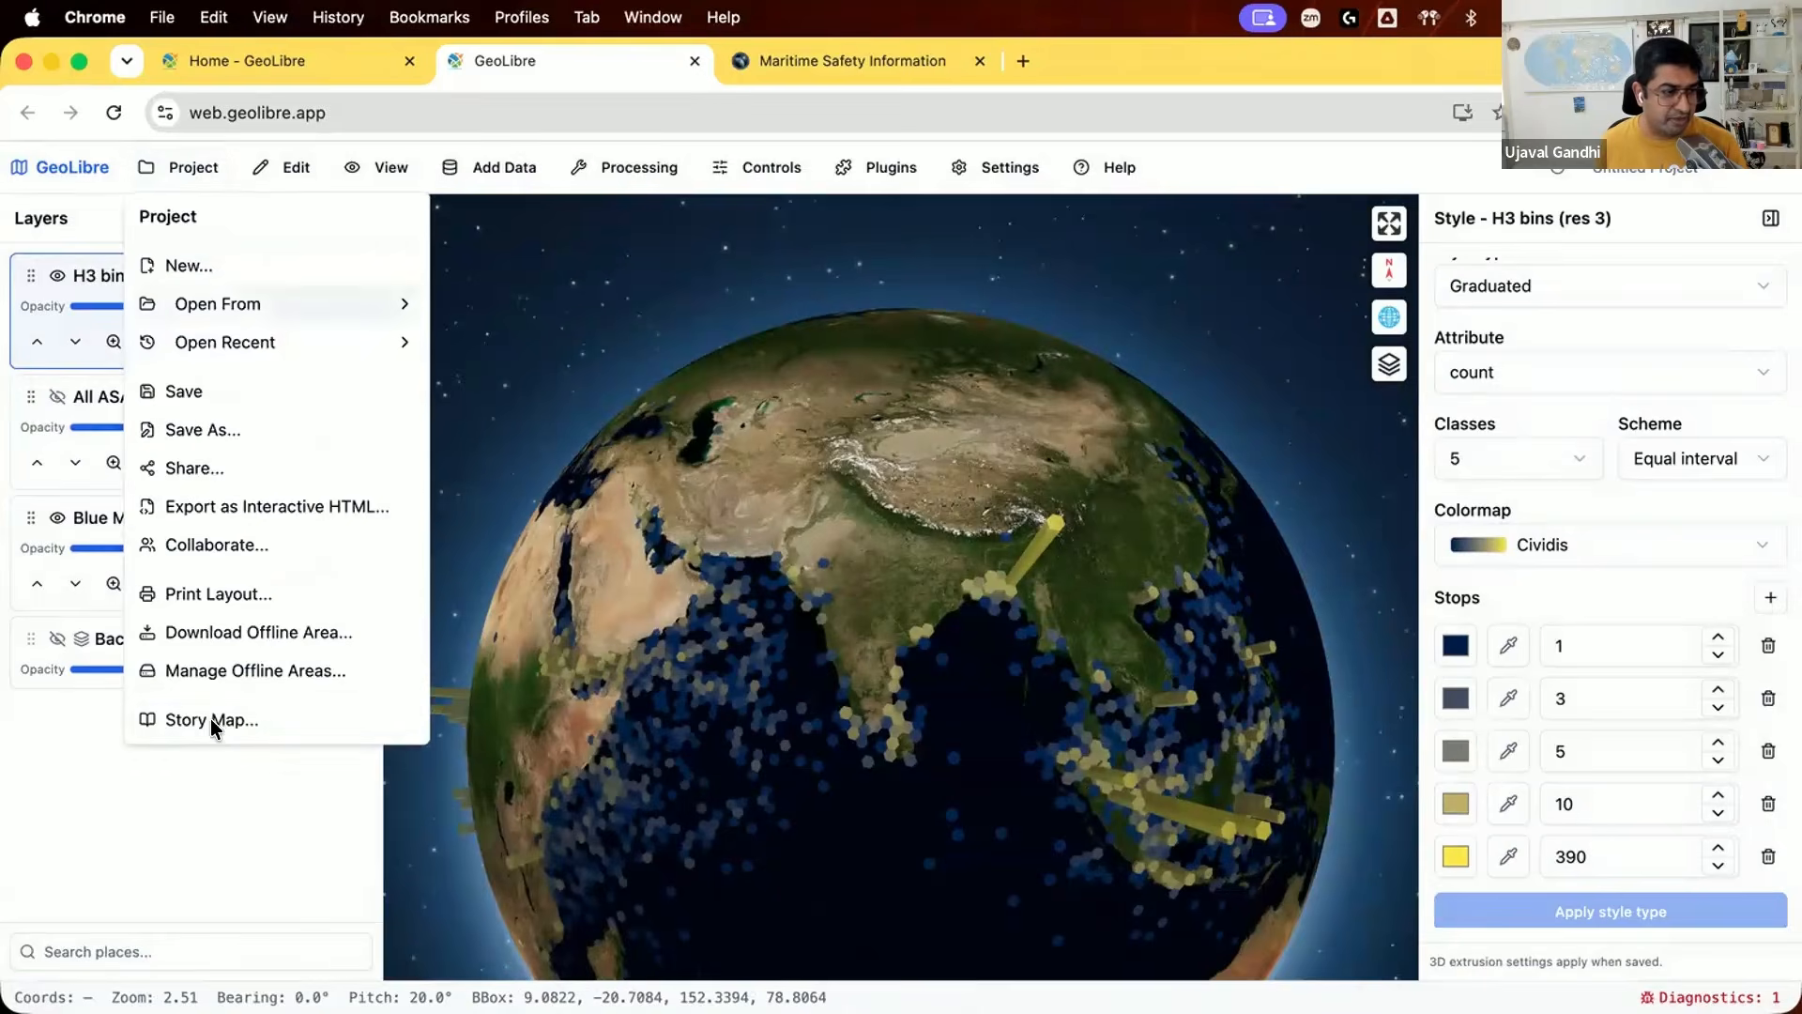
pyautogui.click(218, 722)
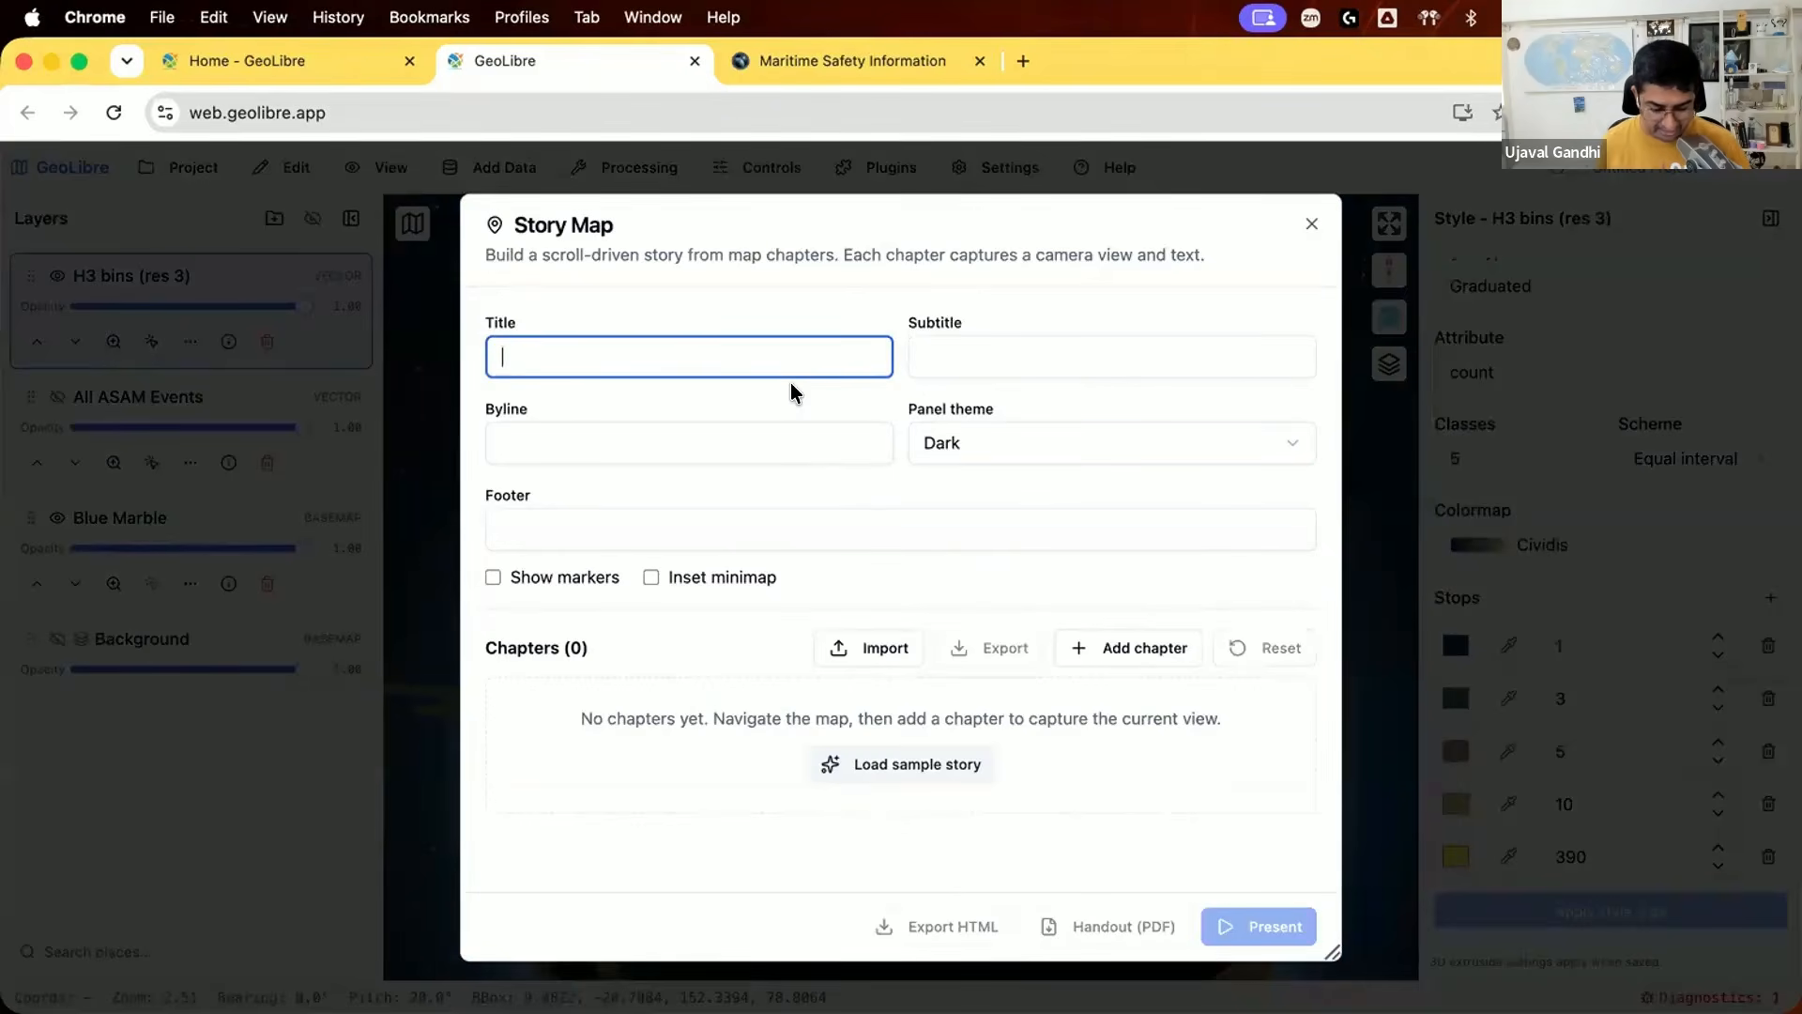
pyautogui.write('Marit')
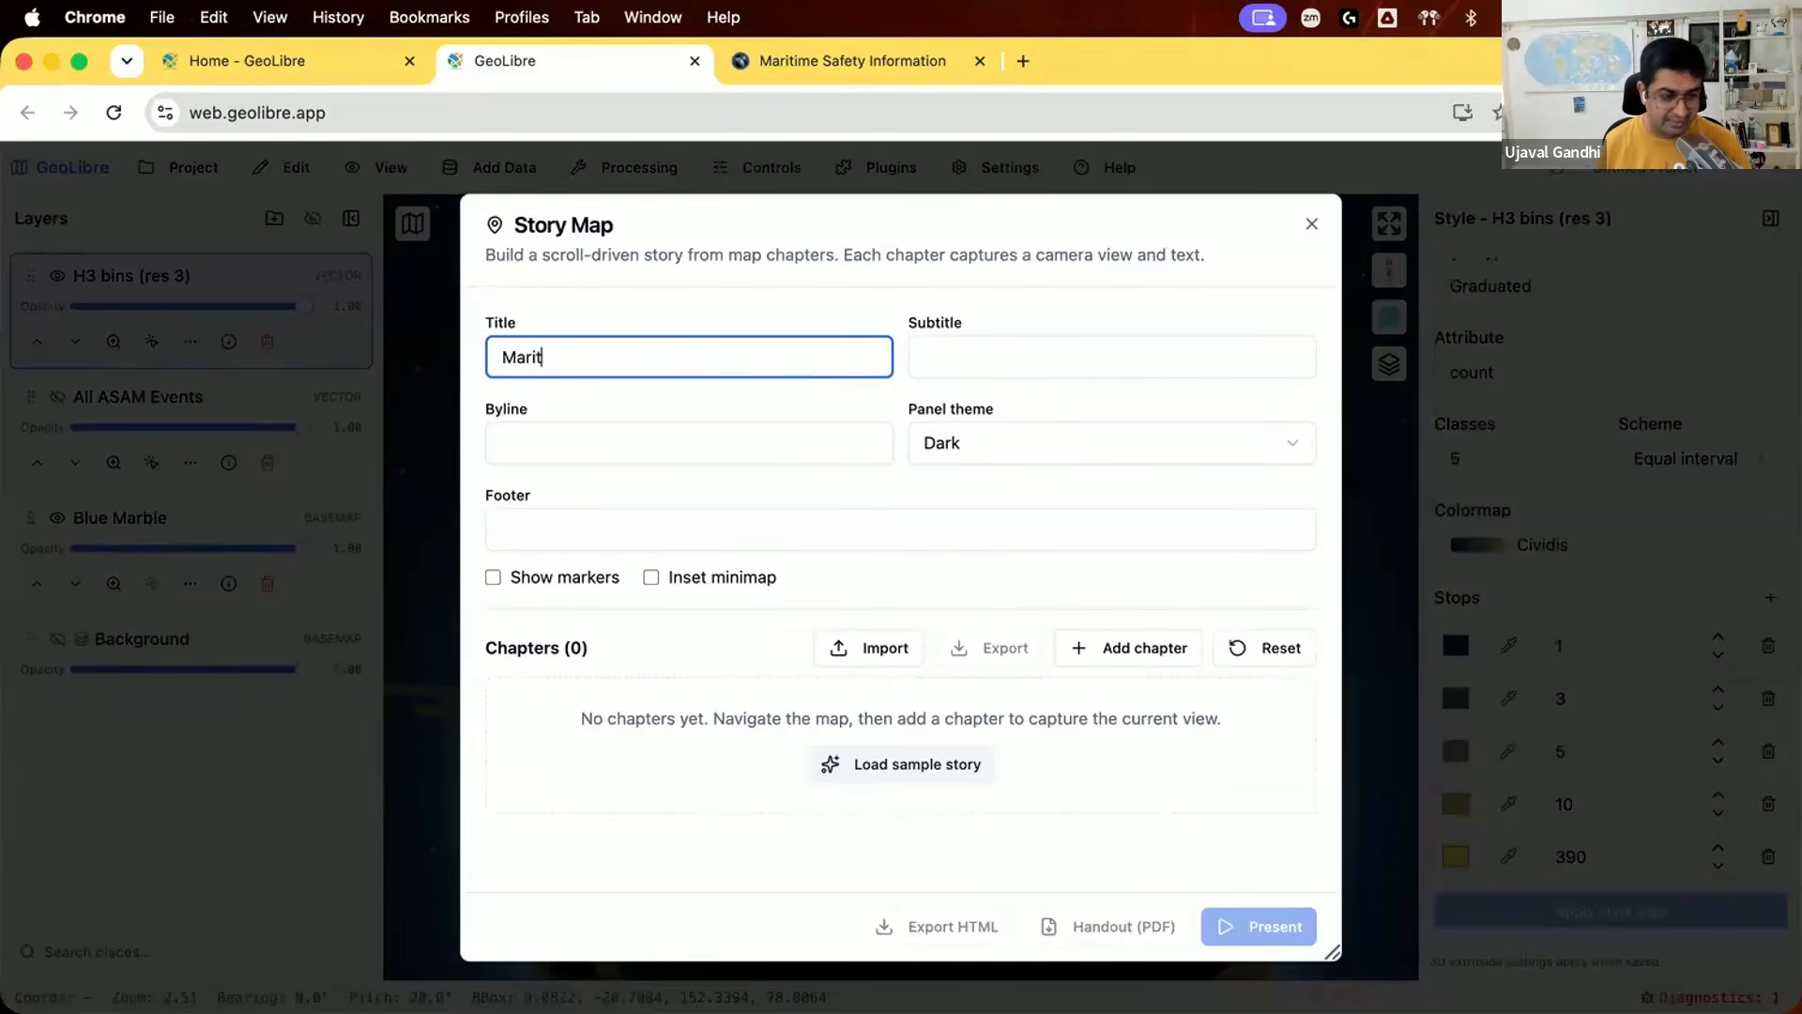
pyautogui.write('ime Piracy')
pyautogui.press('Tab')
pyautogui.press('Tab')
pyautogui.write('Ujaval')
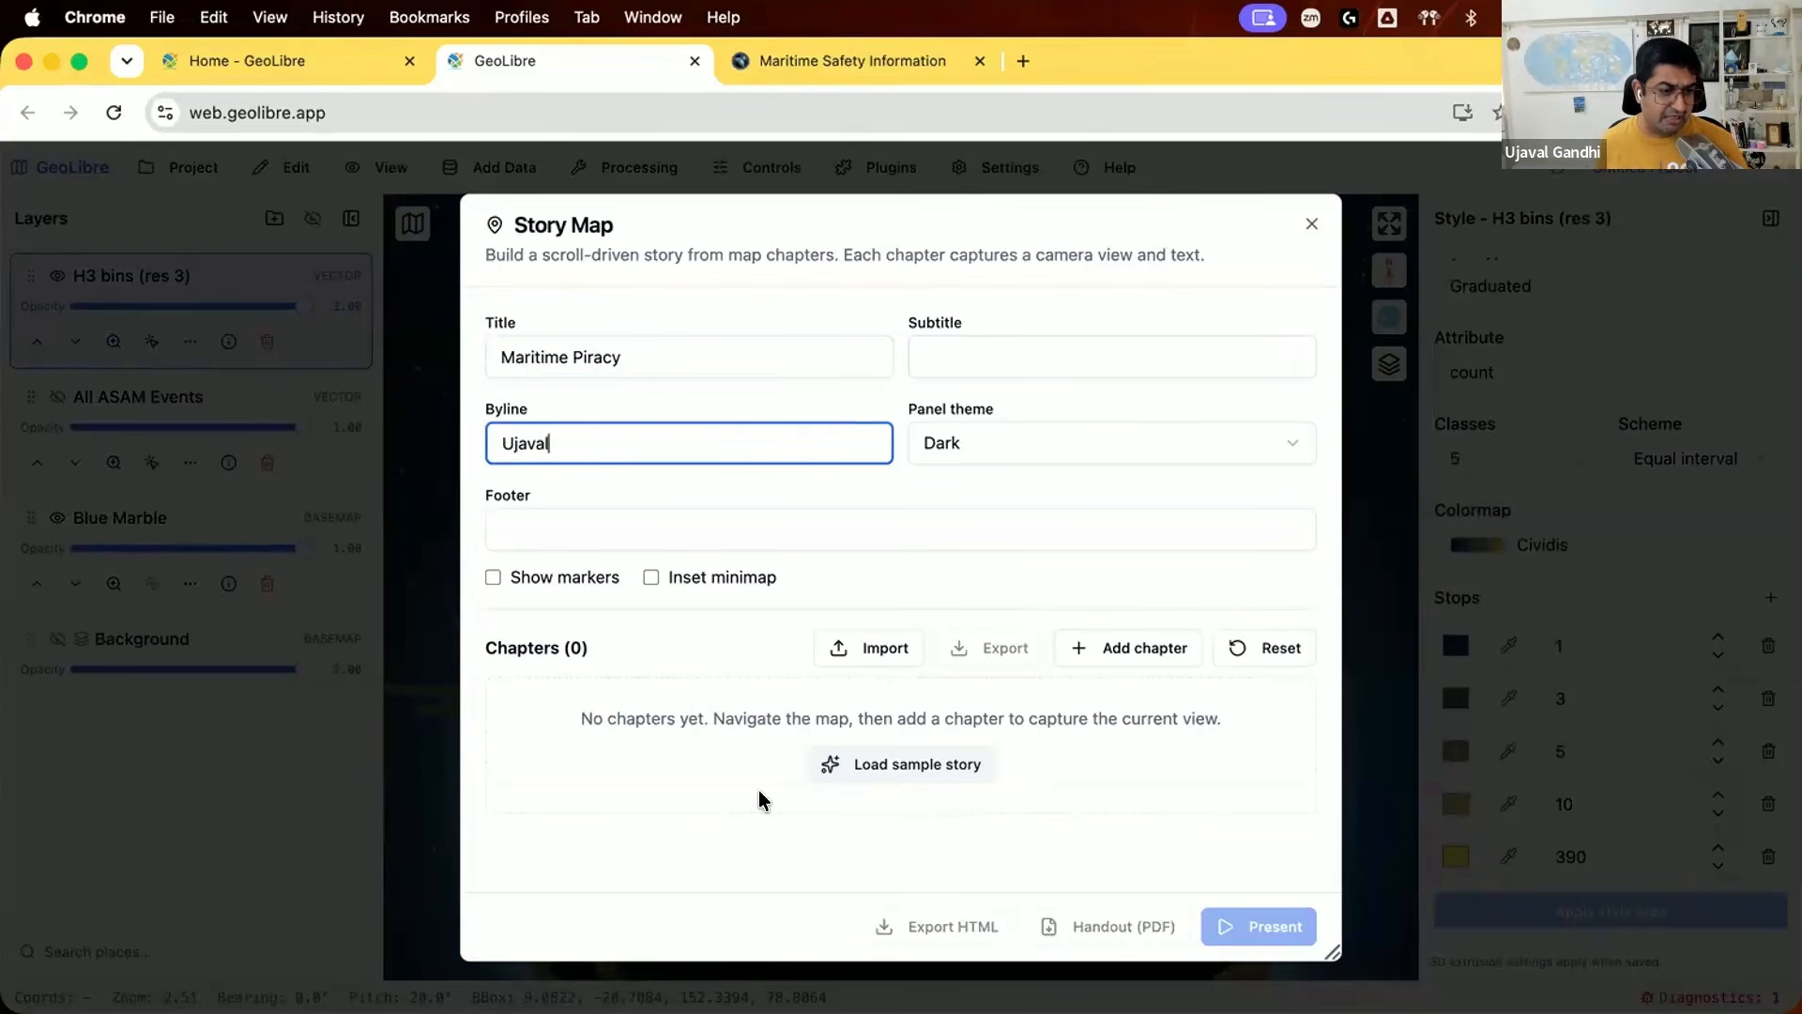
pyautogui.click(1070, 709)
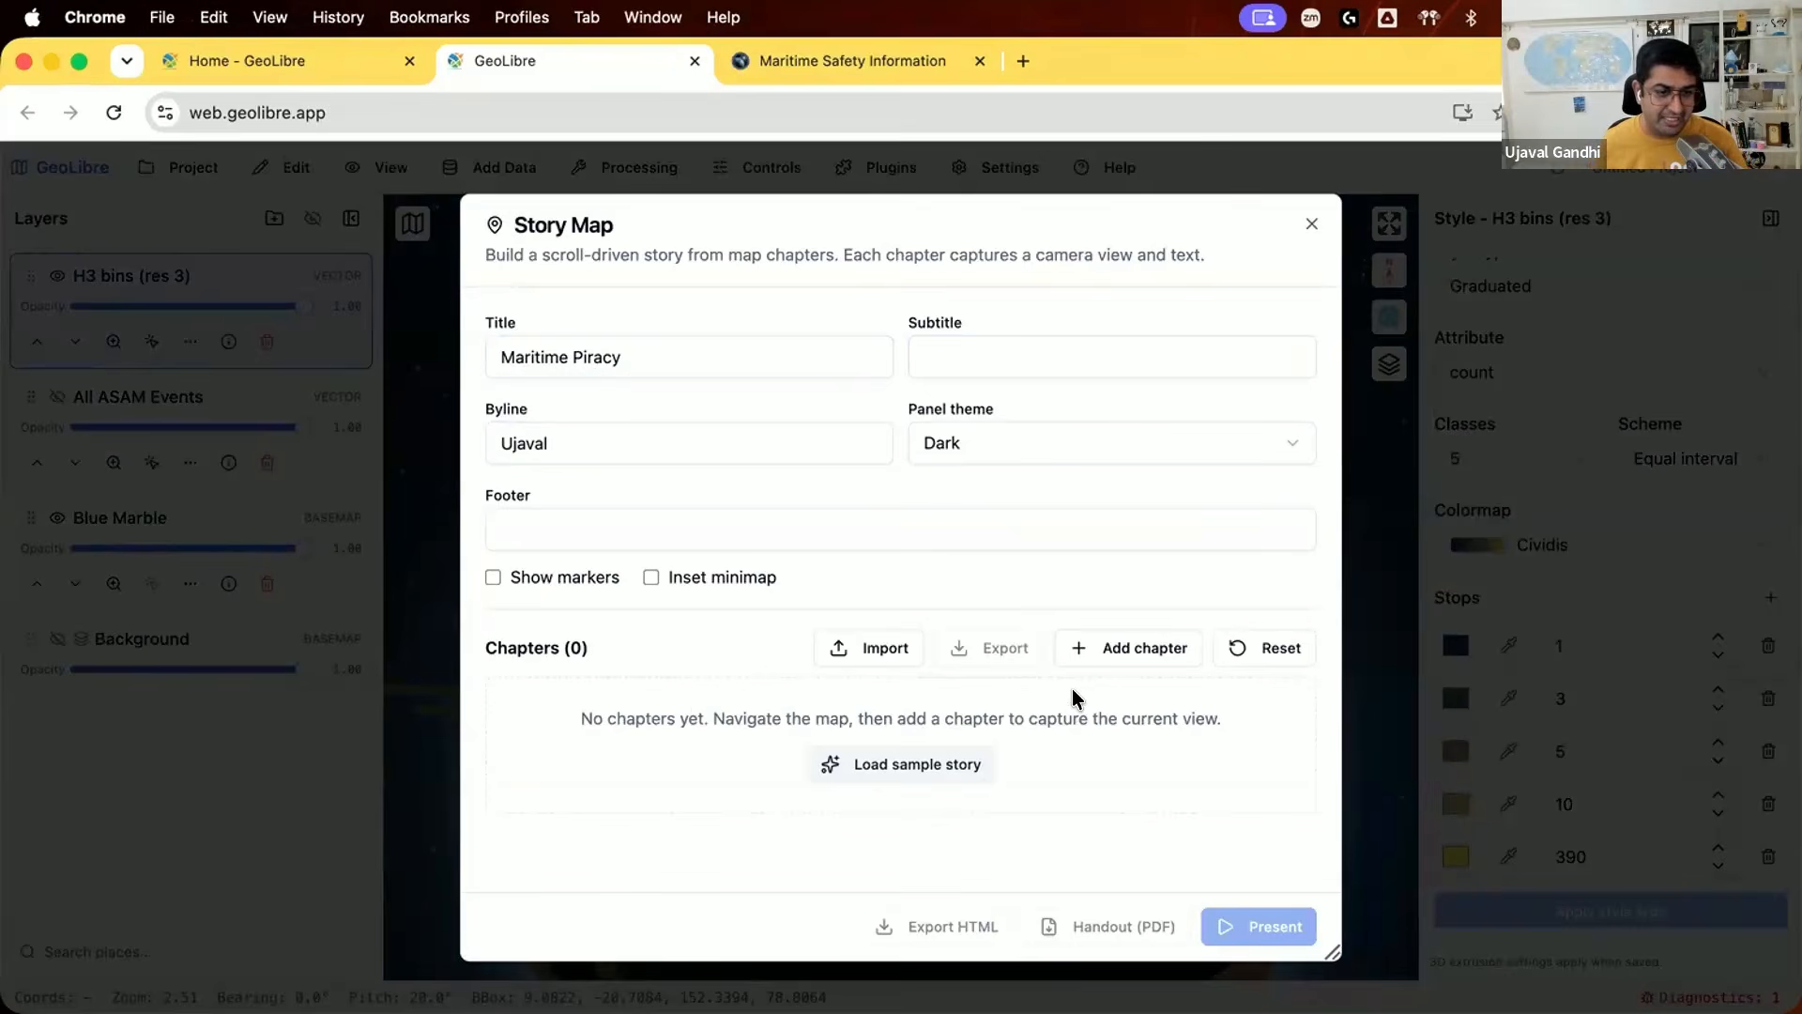
# Step: Add a first chapter to the story map and title it "Modern Piracy"
pyautogui.click(1076, 644)
pyautogui.click(657, 791)
pyautogui.press('super+a')
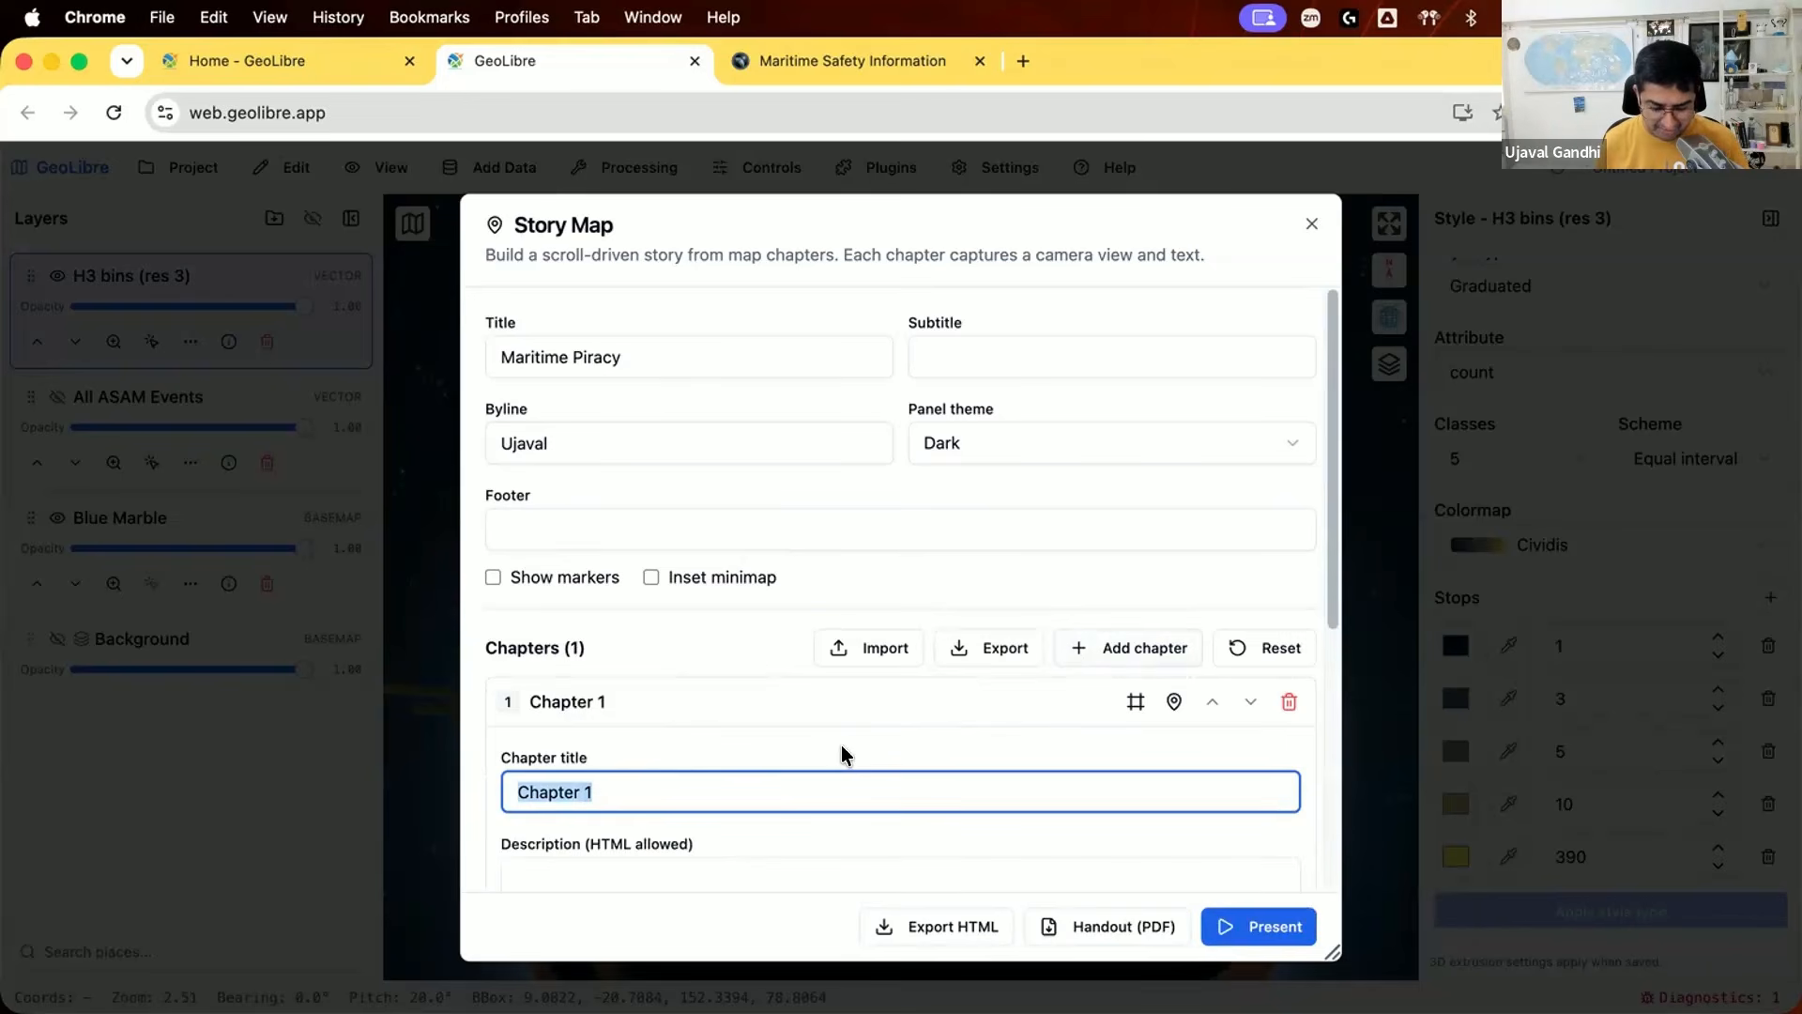
pyautogui.write('Modern Piracy')
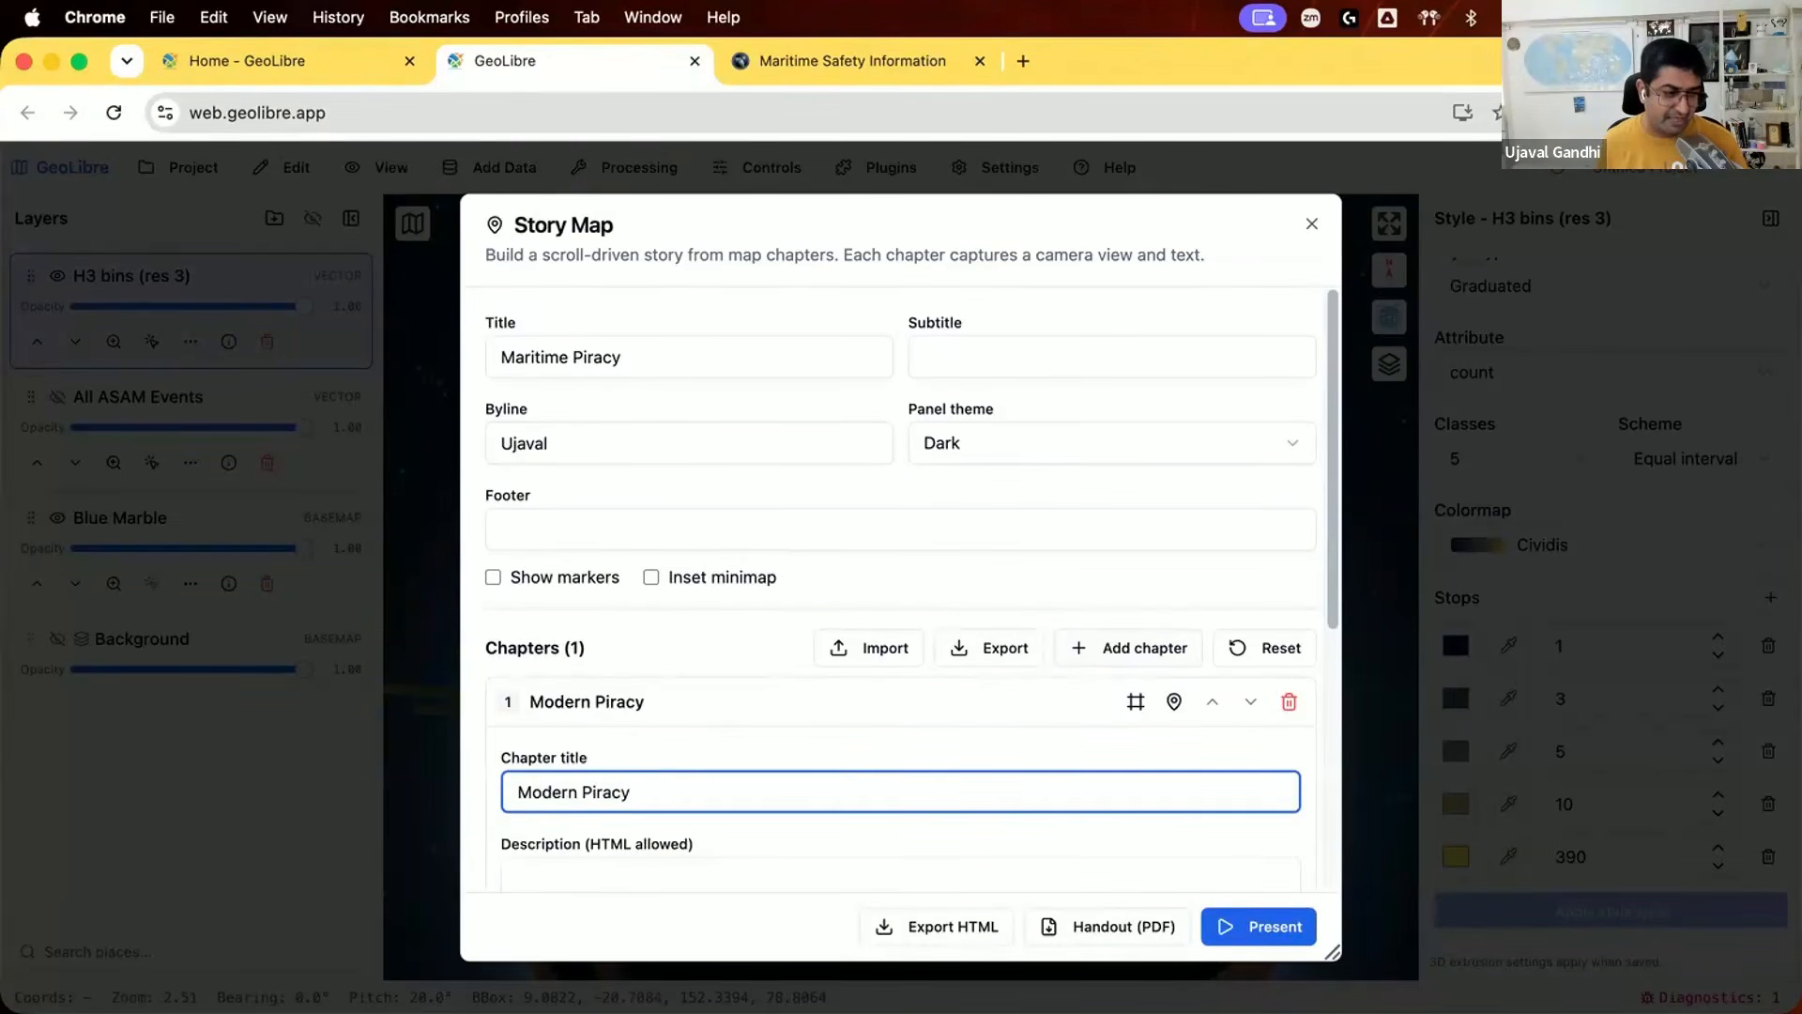
# Step: Fill the Modern Piracy chapter's description with the copied text on modern ocean piracy, including its Wikipedia "Learn more" link
pyautogui.scroll(-3, 820, 751)
pyautogui.click(820, 804)
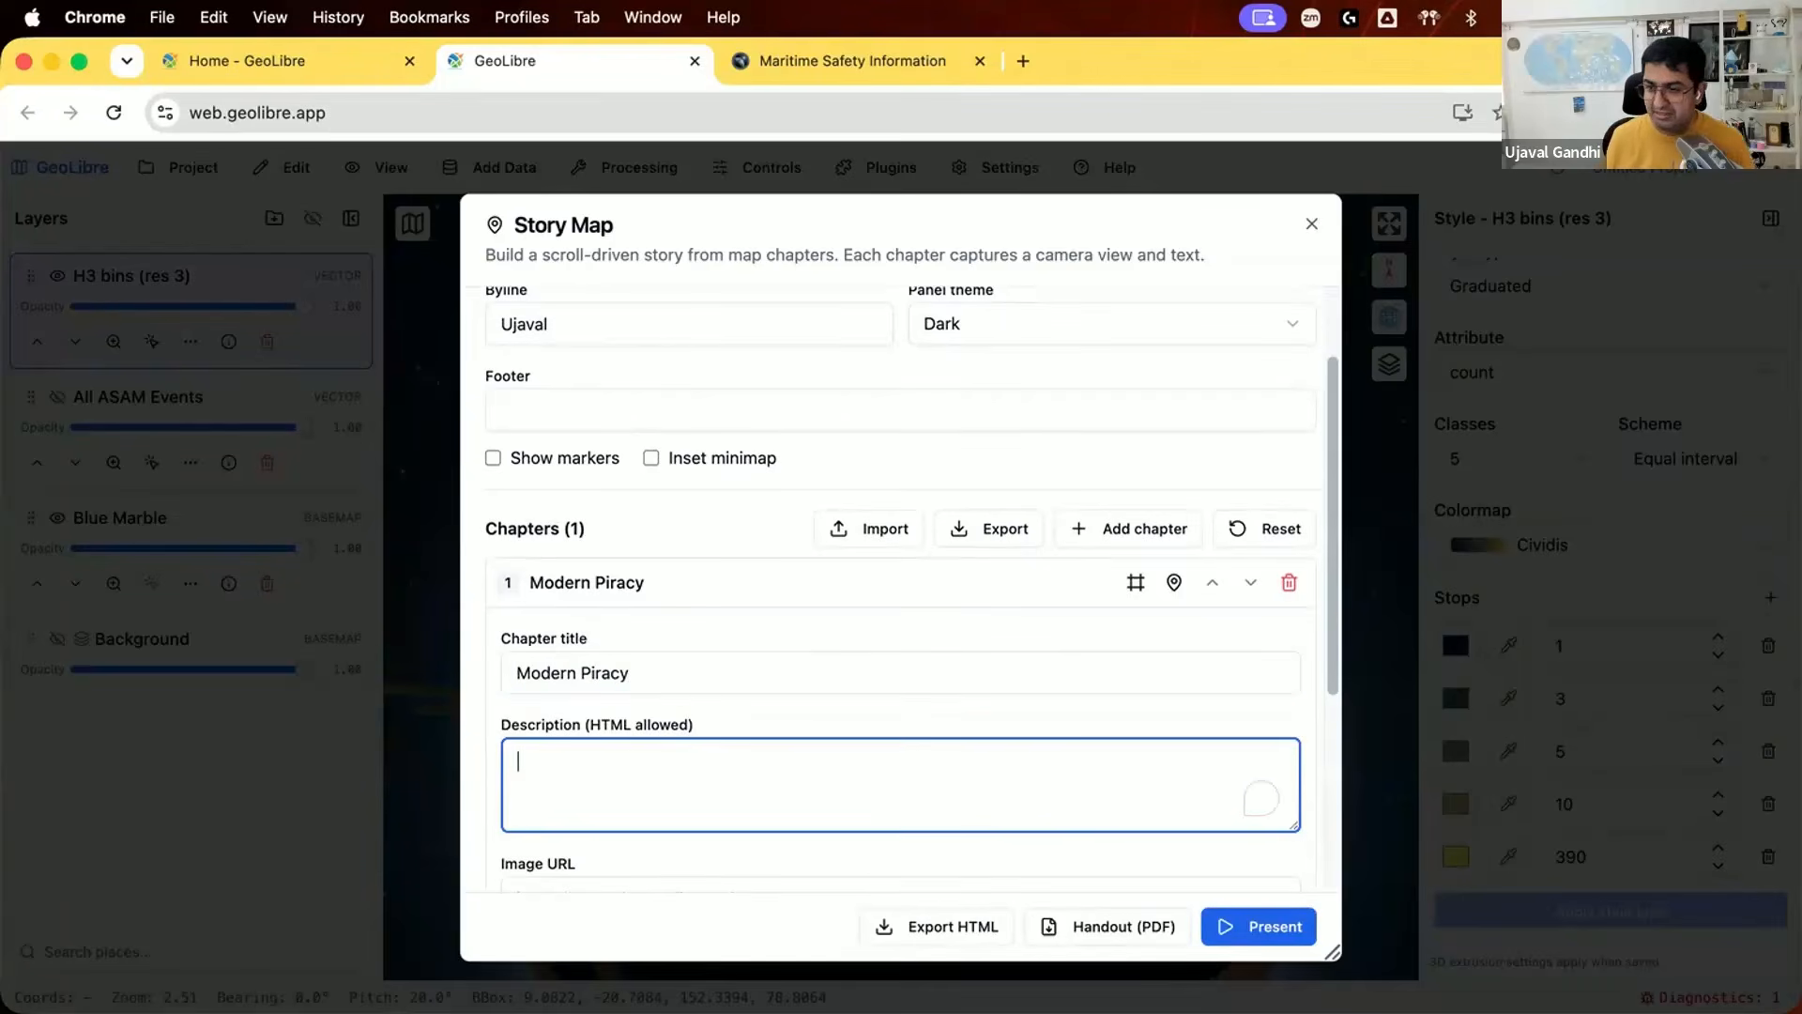
pyautogui.press('super+Tab')
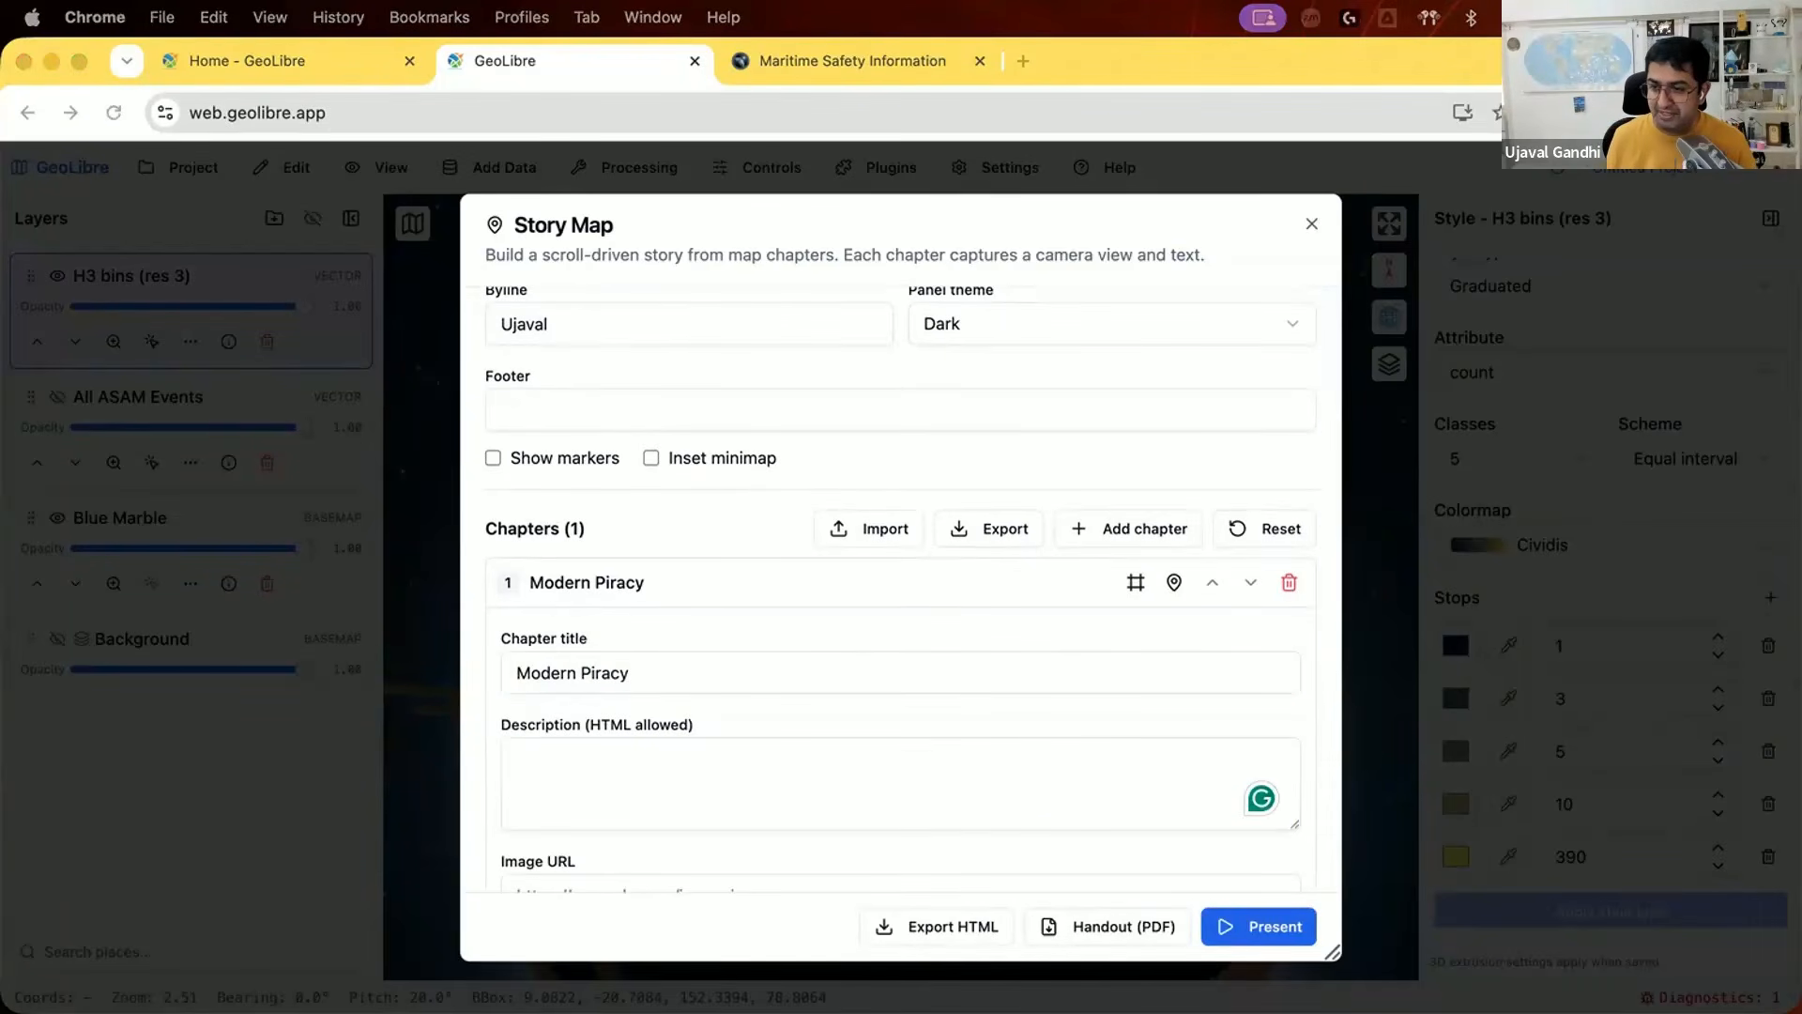
pyautogui.click(967, 788)
pyautogui.press('super+v')
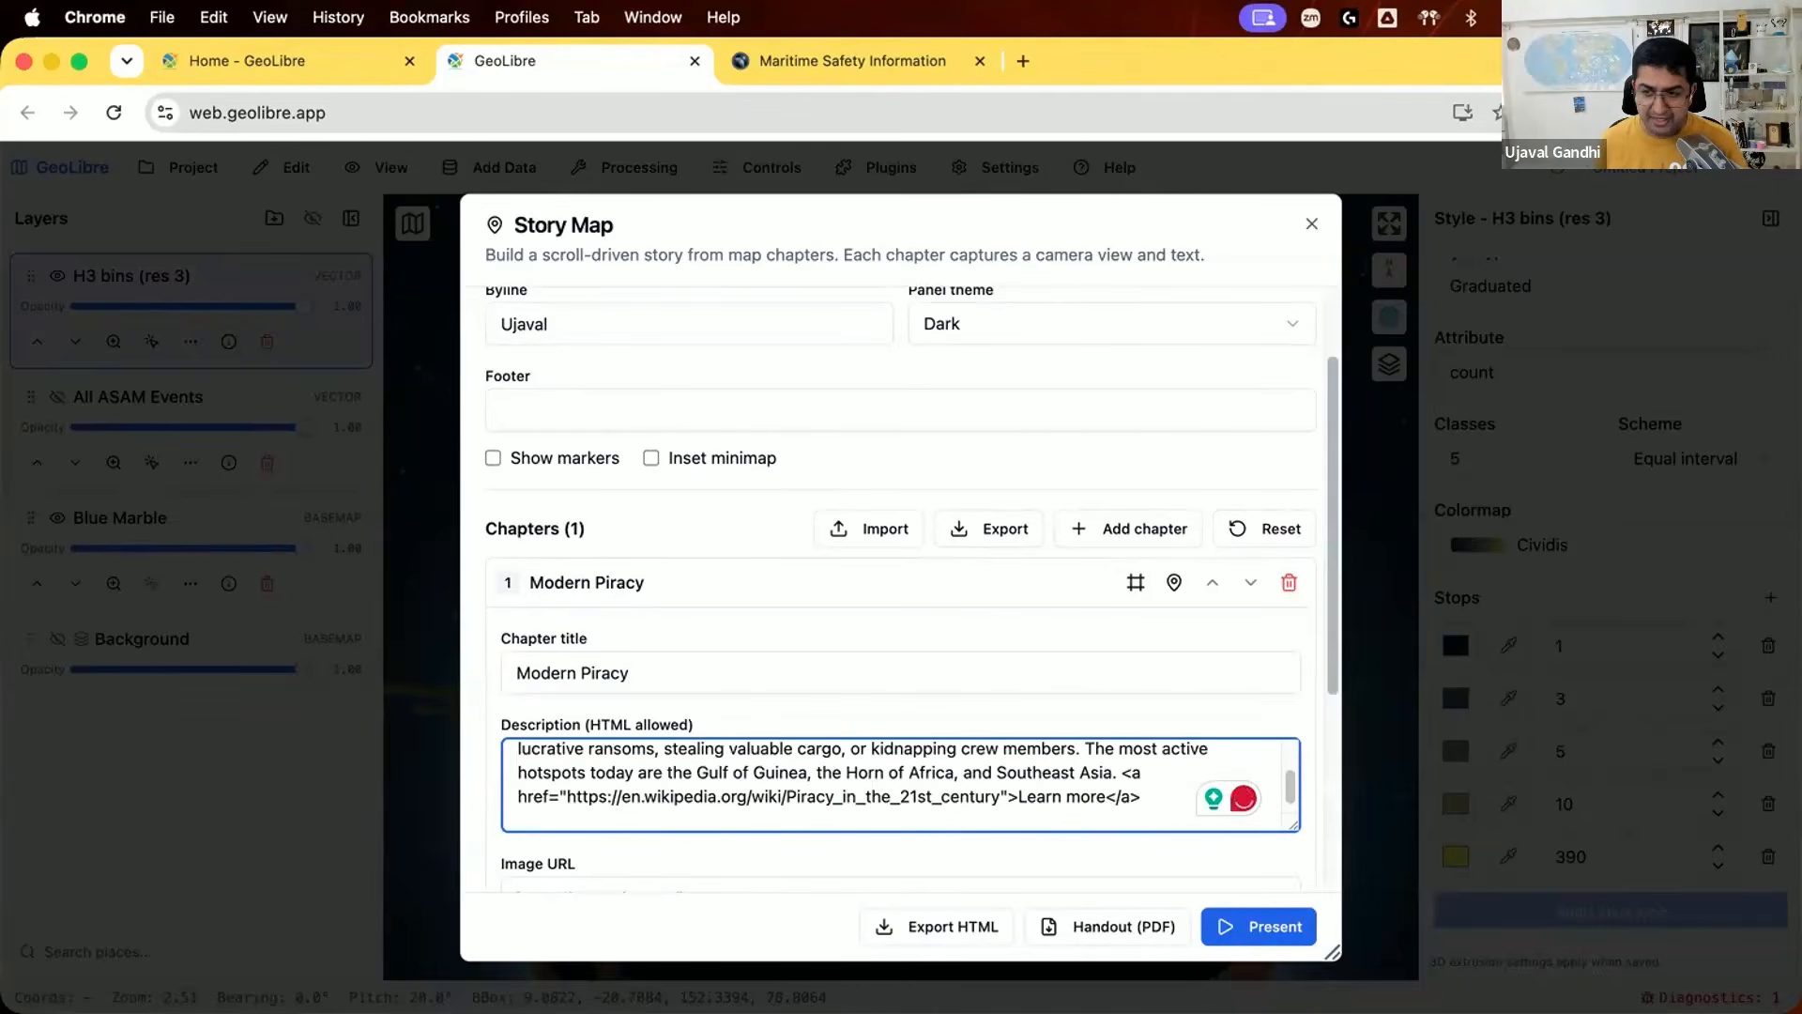
# Step: Set the Modern Piracy chapter's image URL to the copied Wikimedia link of the suspected pirate ship boarded by USS Winston S. Churchill
pyautogui.press('super+Tab')
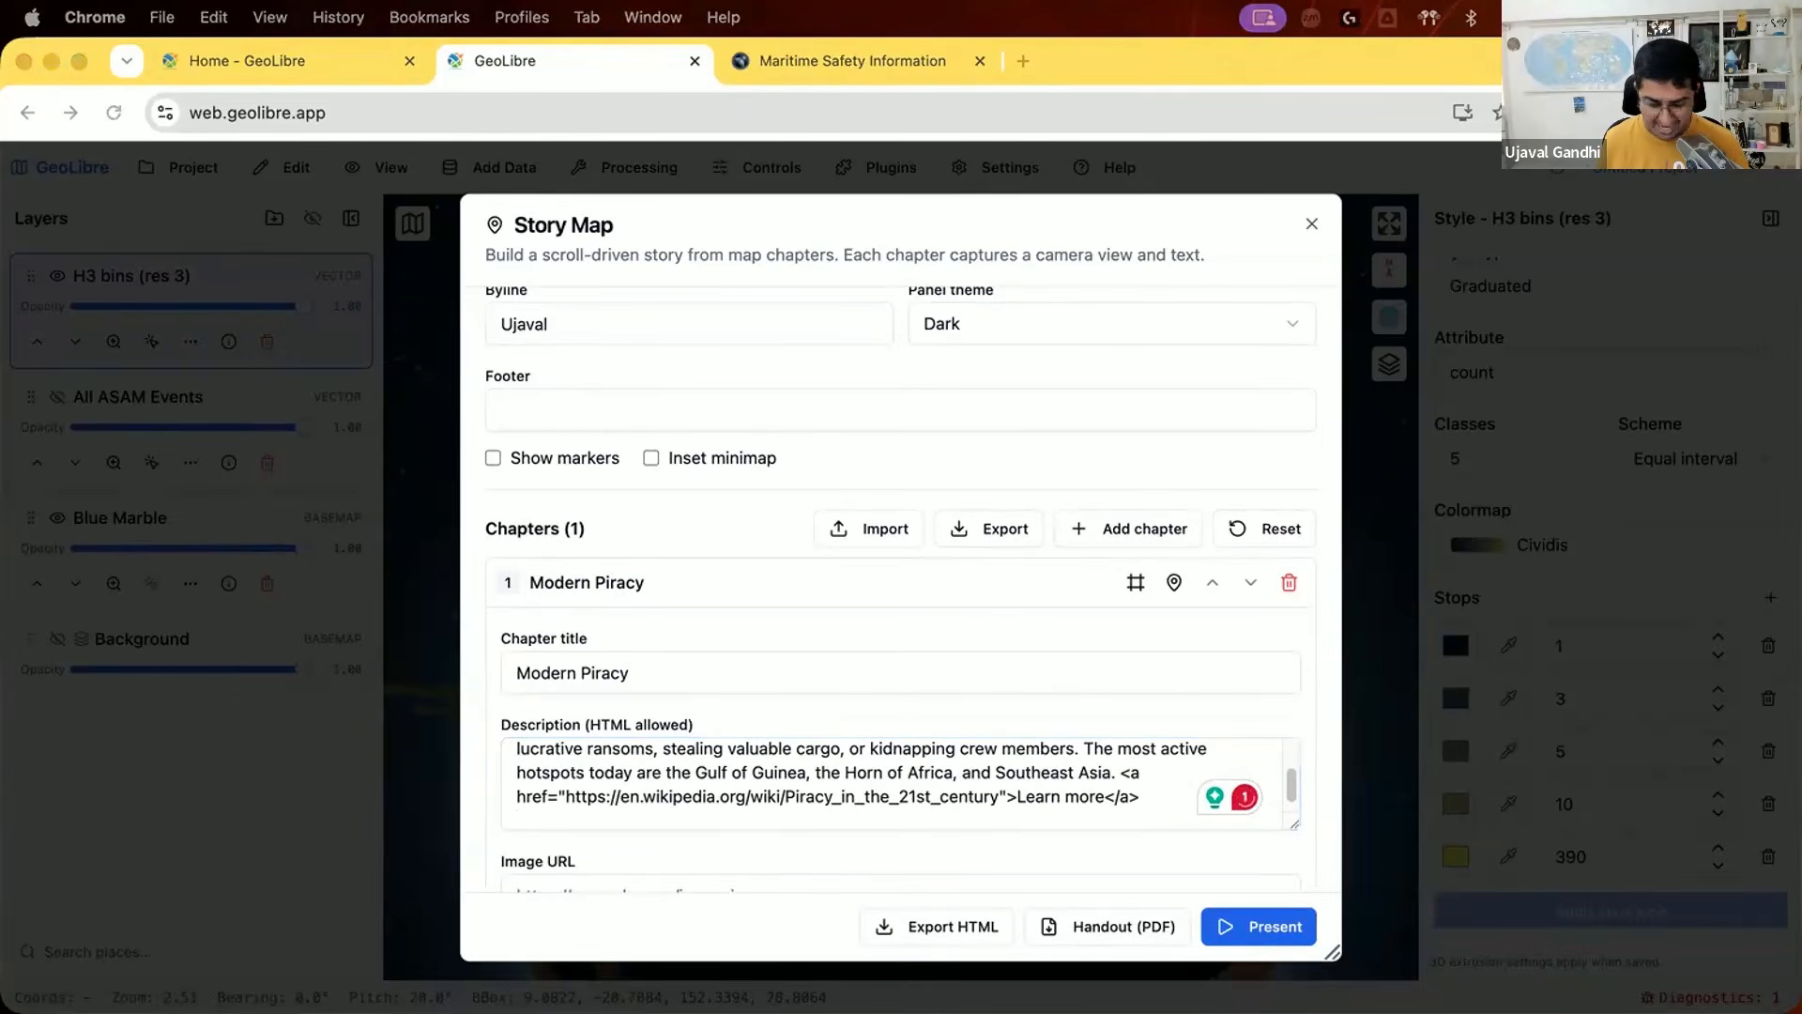
pyautogui.click(610, 819)
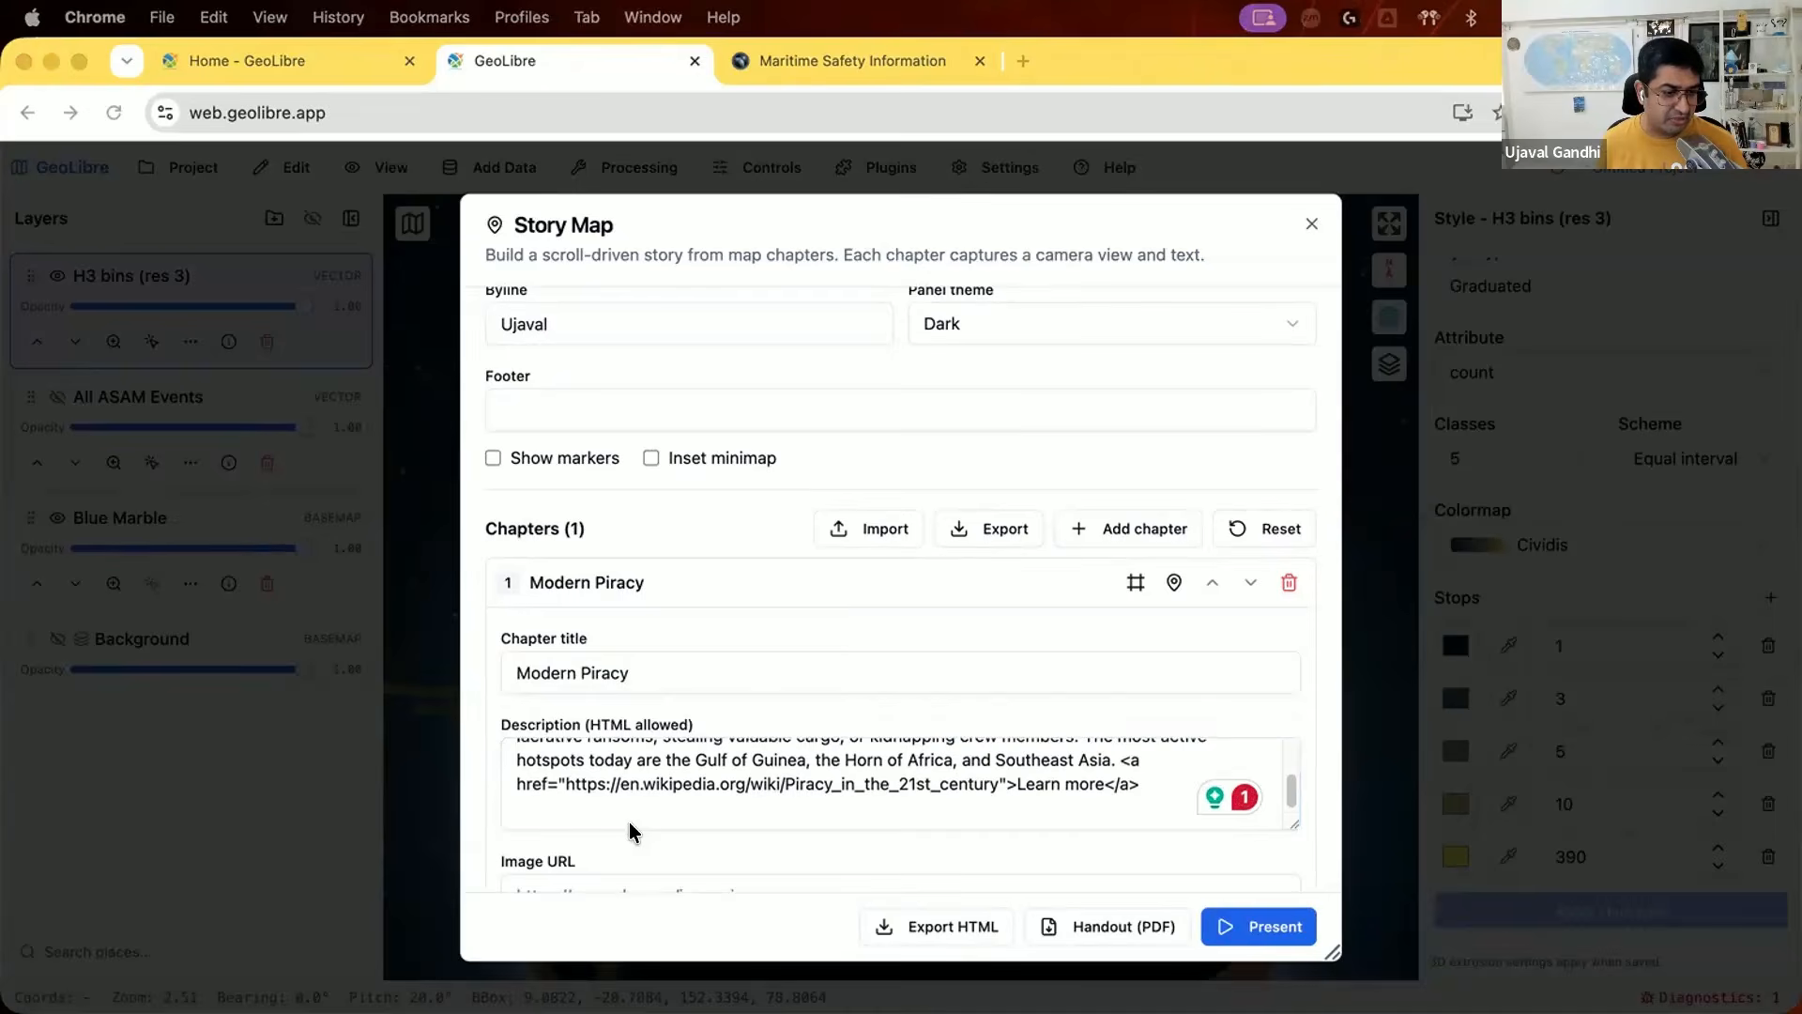
pyautogui.scroll(-2, 629, 826)
pyautogui.click(629, 827)
pyautogui.press('super+v')
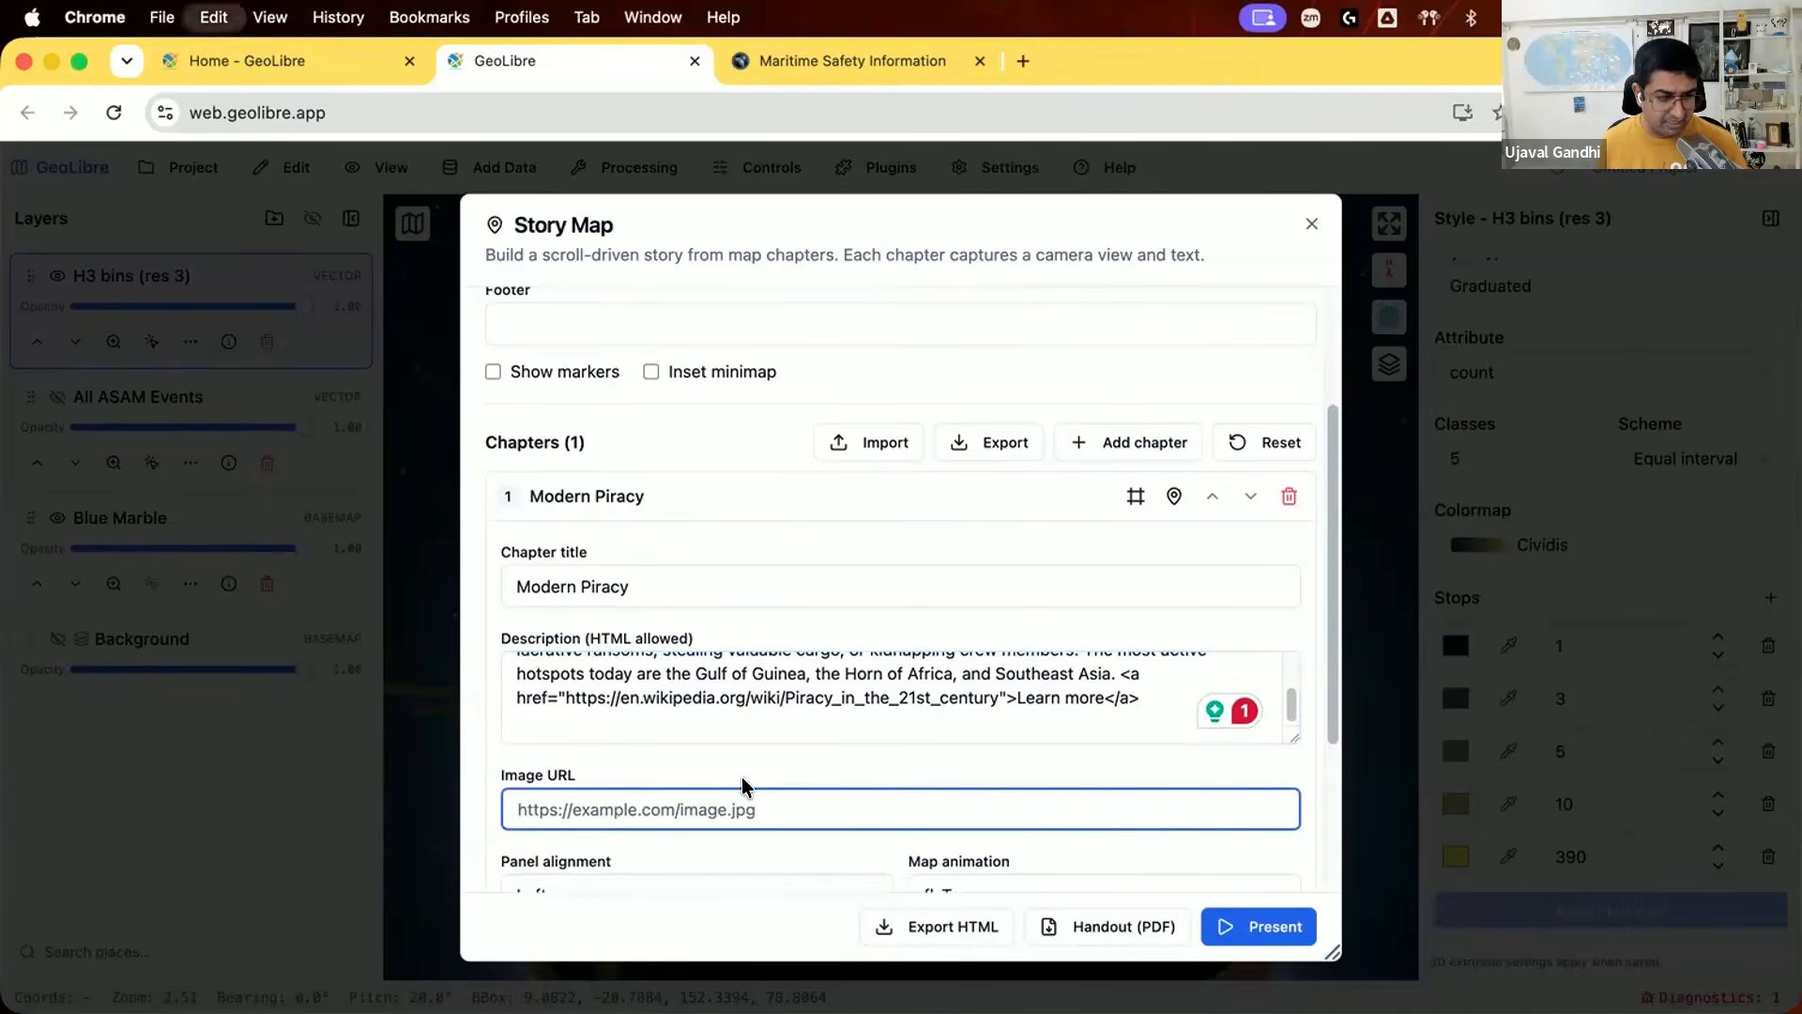
# Step: Add on-enter layer effects to the Modern Piracy chapter for Blue Marble at opacity 1.0 and All ASAM Events at 0.0
pyautogui.scroll(-3, 746, 784)
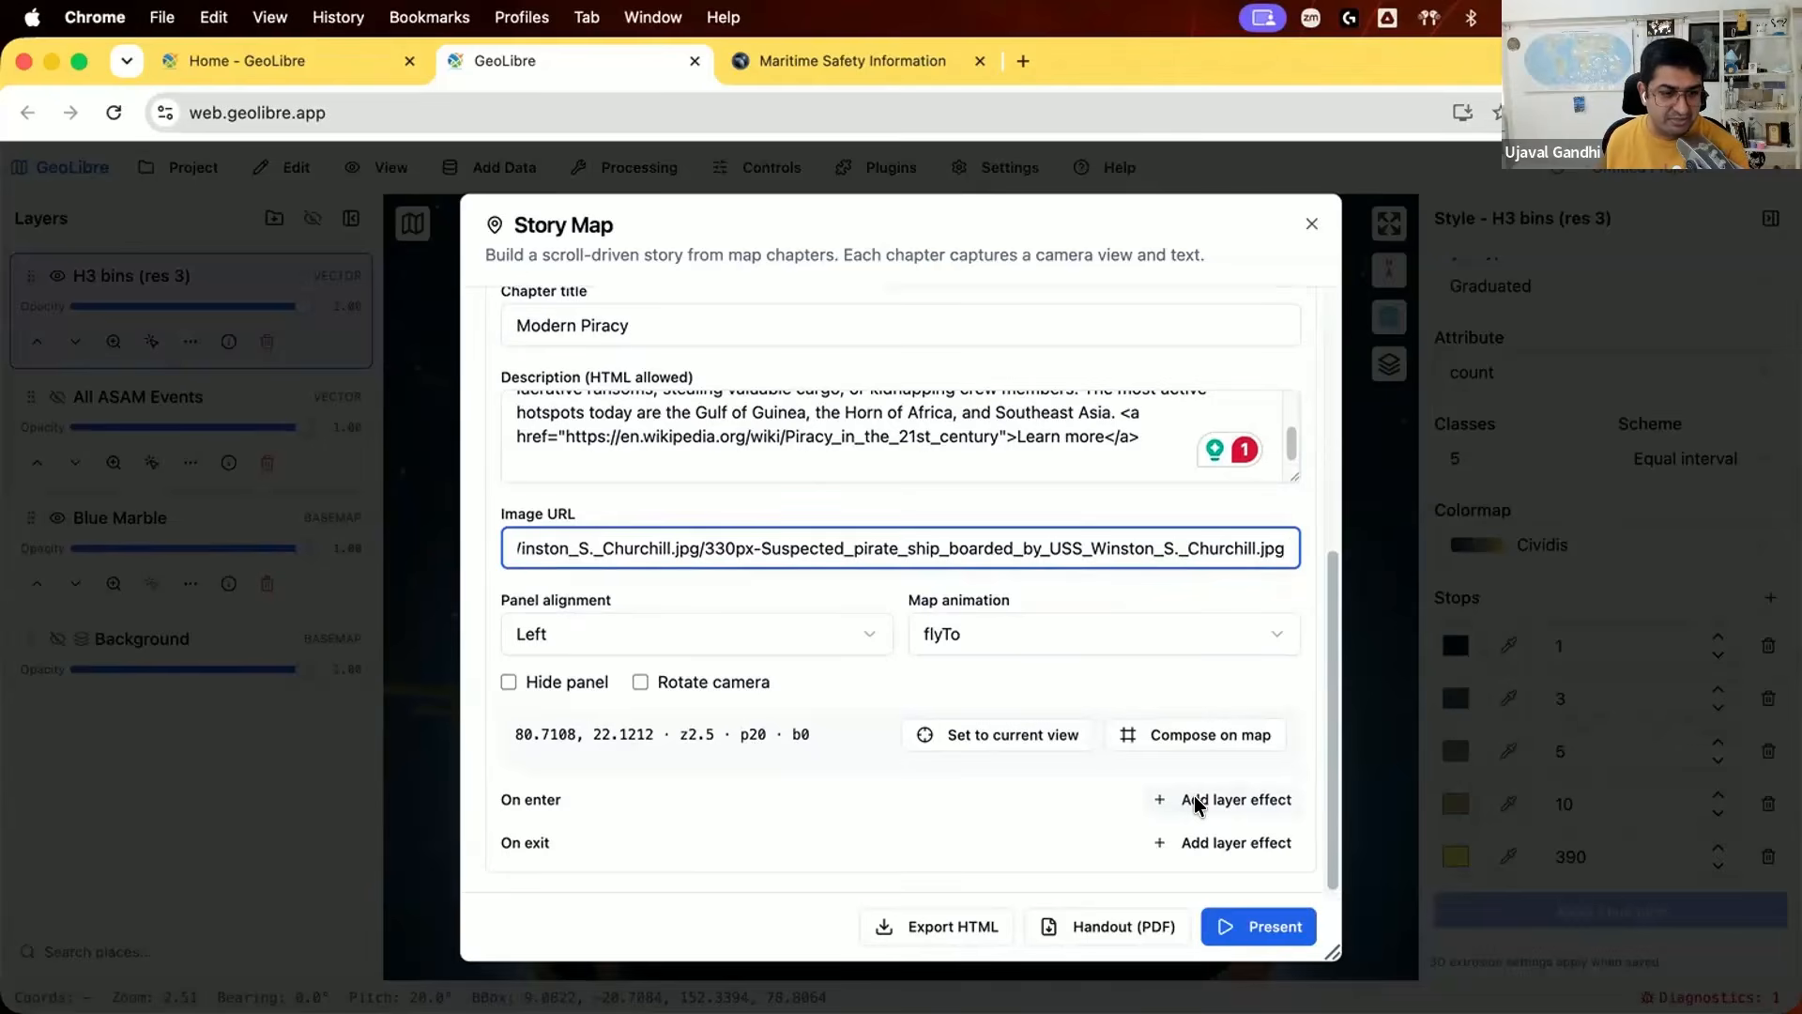
pyautogui.click(1186, 798)
pyautogui.scroll(-1, 936, 789)
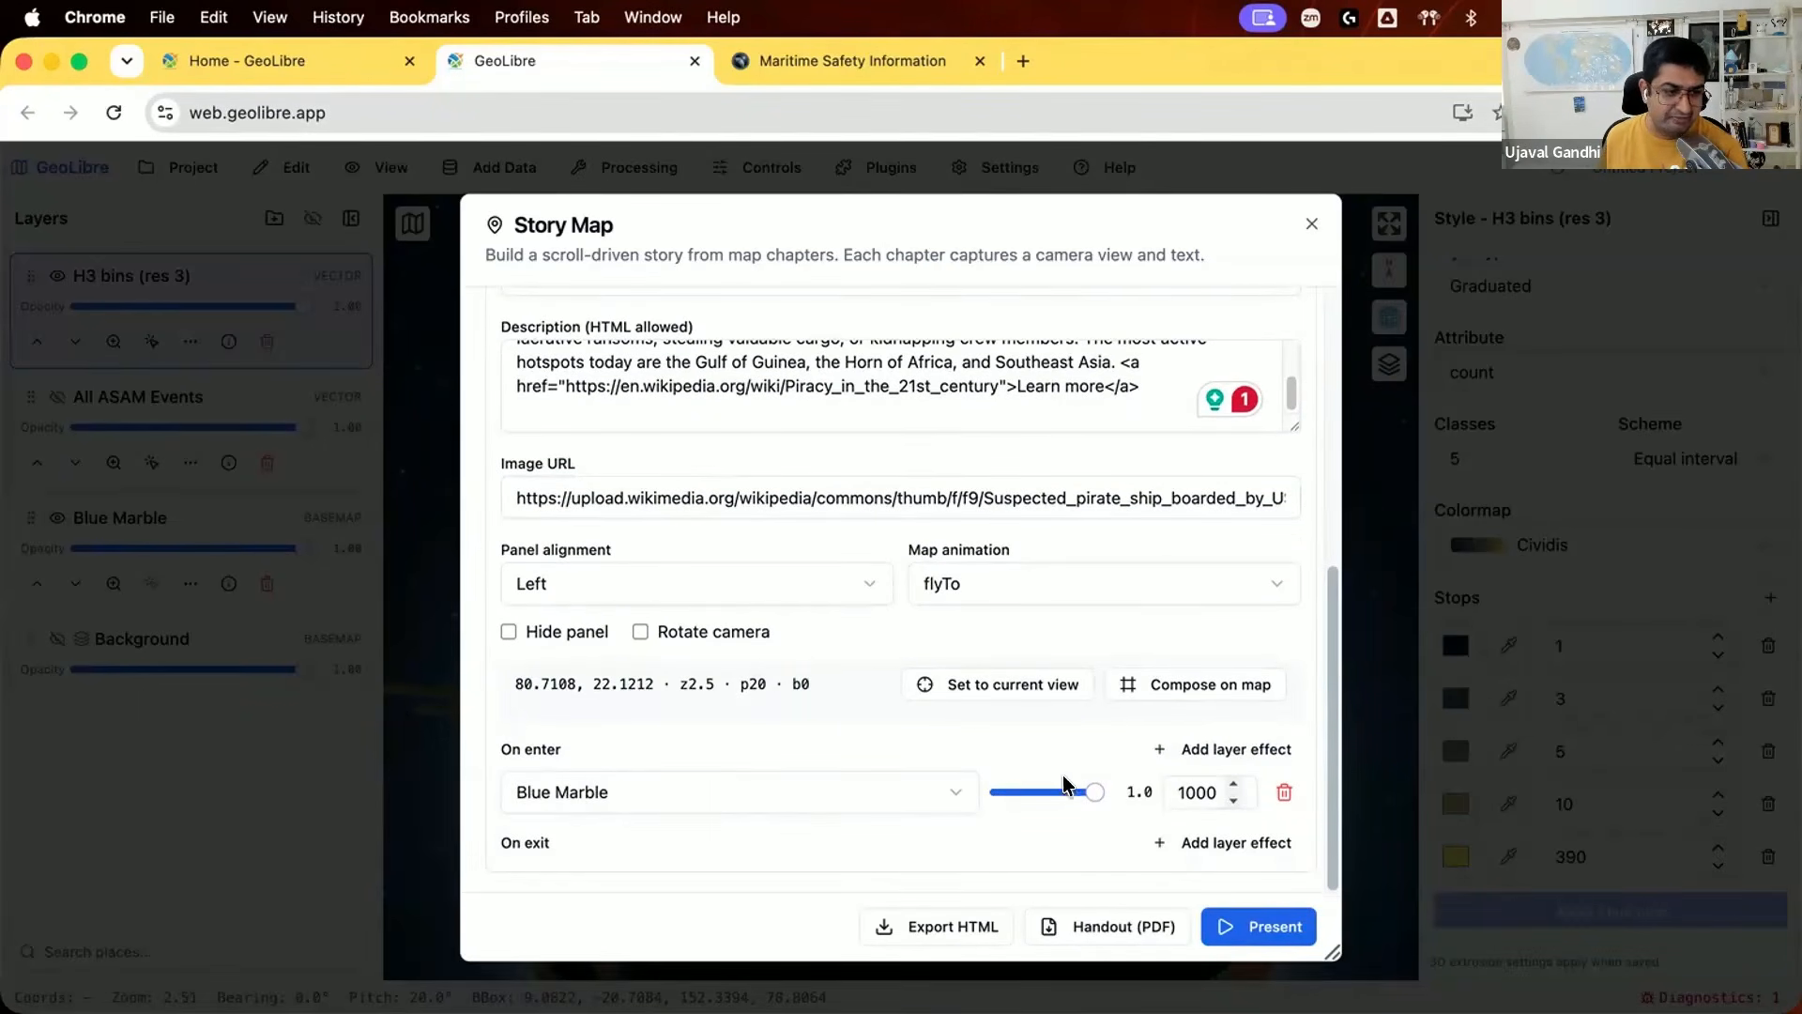
pyautogui.click(1163, 755)
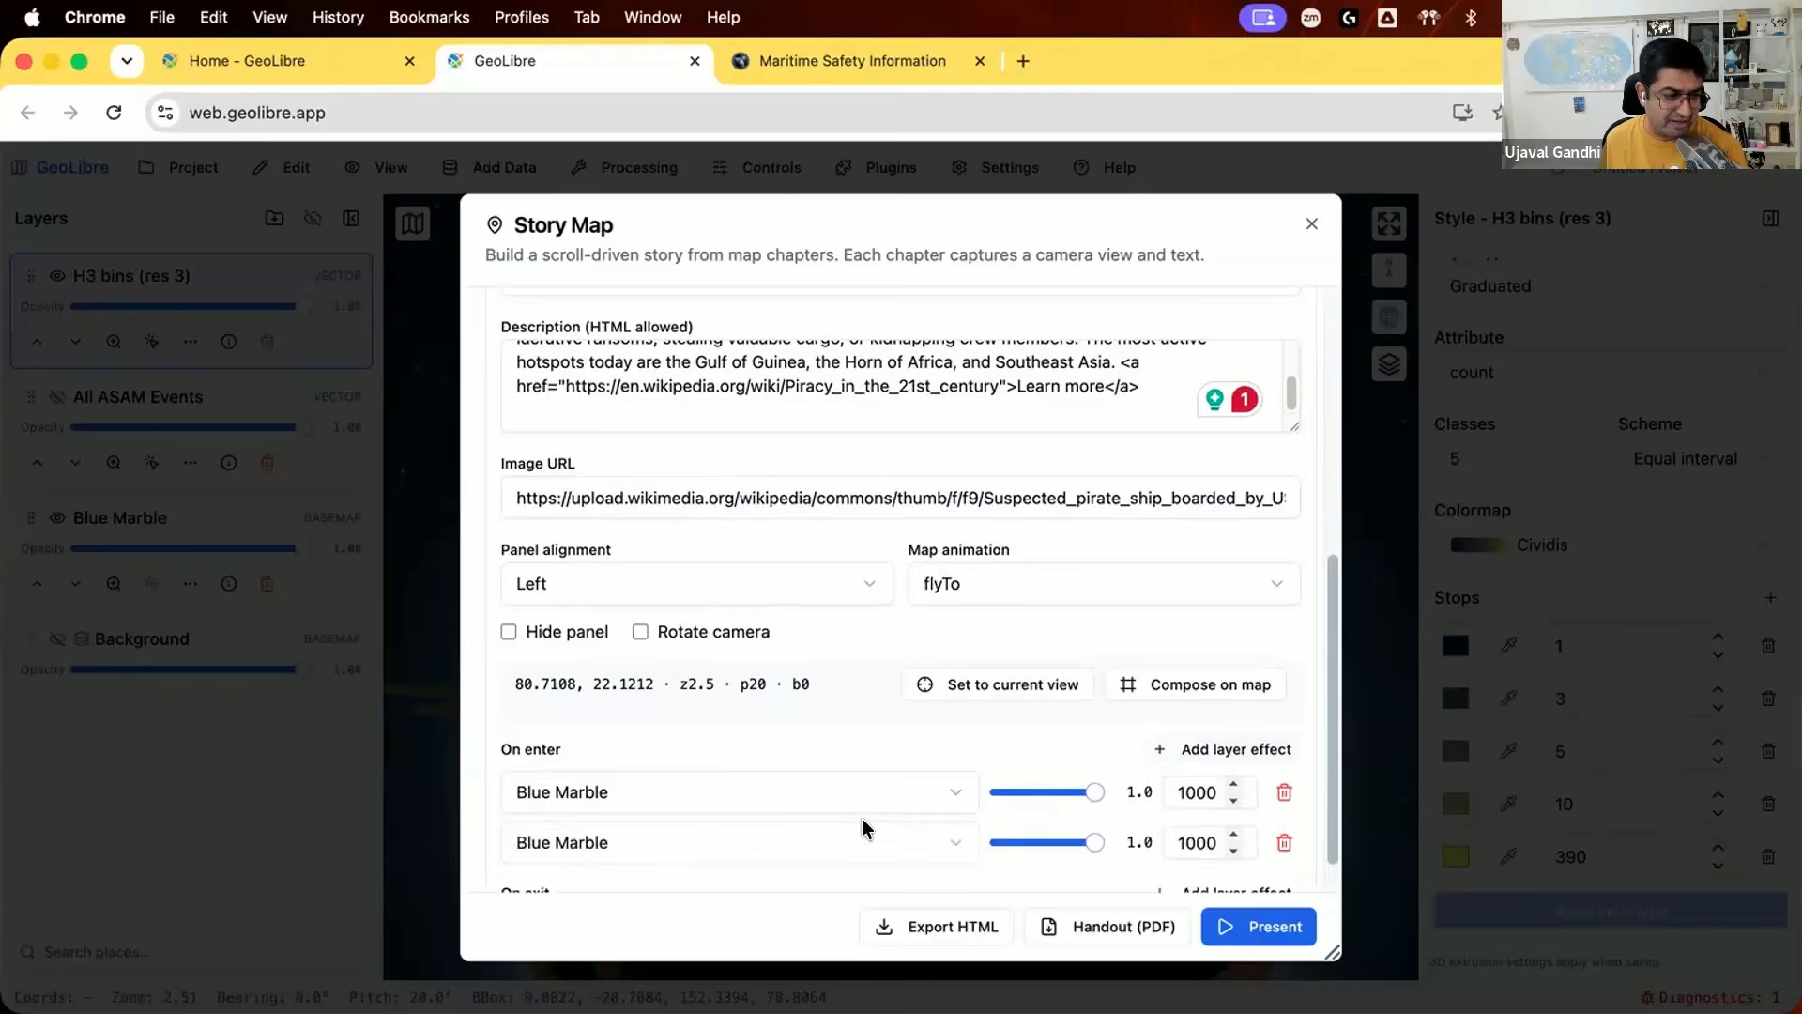
pyautogui.scroll(-1, 826, 807)
pyautogui.click(817, 798)
pyautogui.click(929, 818)
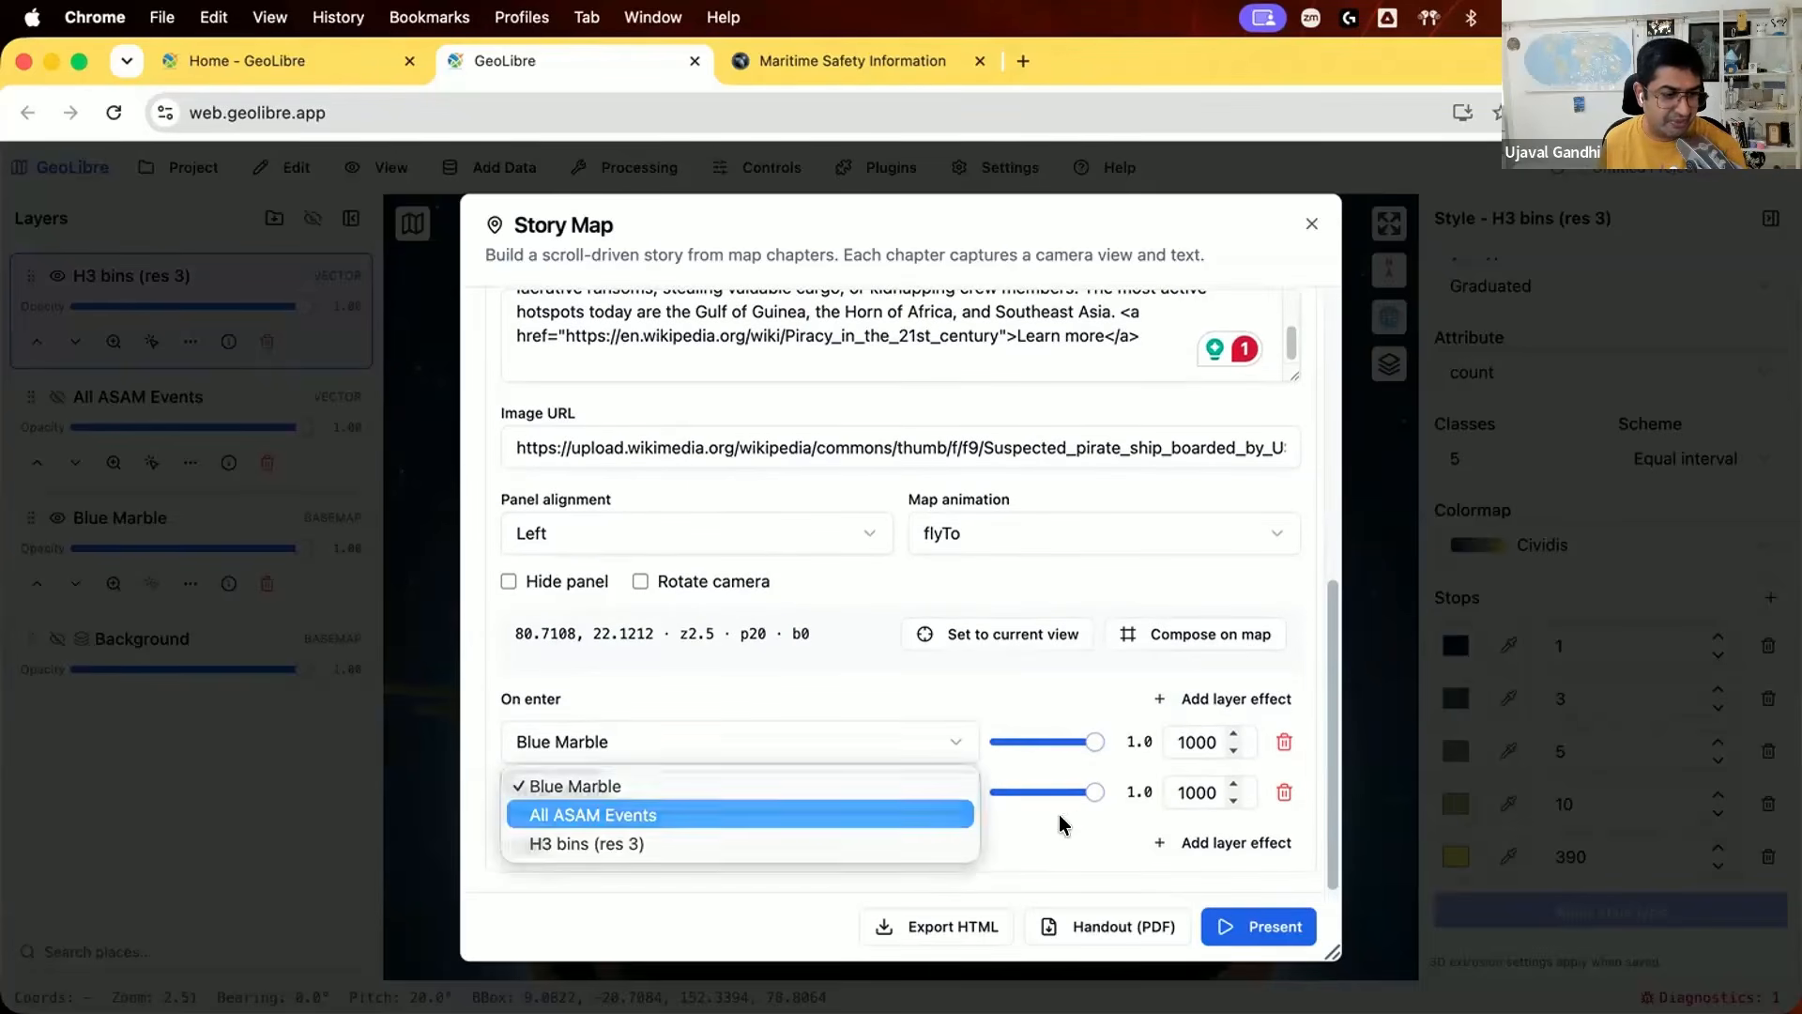
pyautogui.moveTo(1011, 805); pyautogui.dragTo(972, 811)
# Step: Add an on-enter effect setting H3 bins (res 3) to opacity 0.0, and preview the Modern Piracy chapter in presentation mode
pyautogui.click(1225, 700)
pyautogui.click(724, 859)
pyautogui.click(692, 896)
pyautogui.moveTo(1095, 844); pyautogui.dragTo(973, 847)
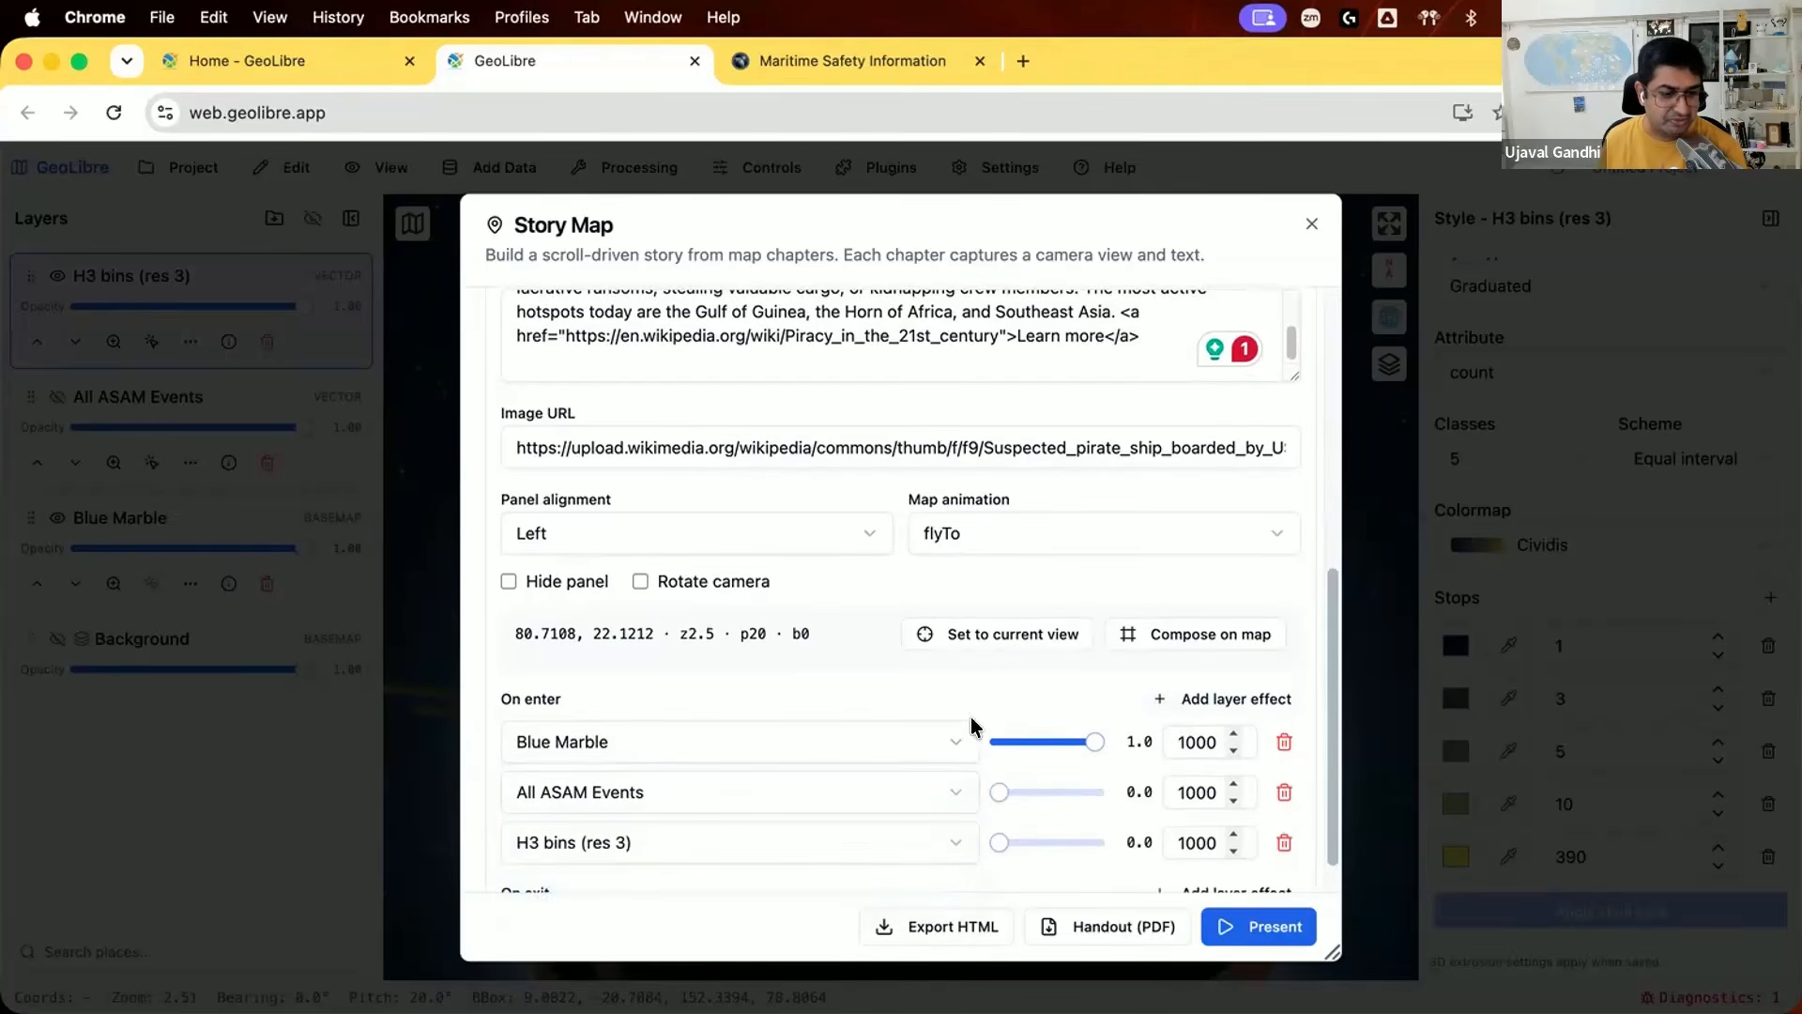
pyautogui.click(1225, 927)
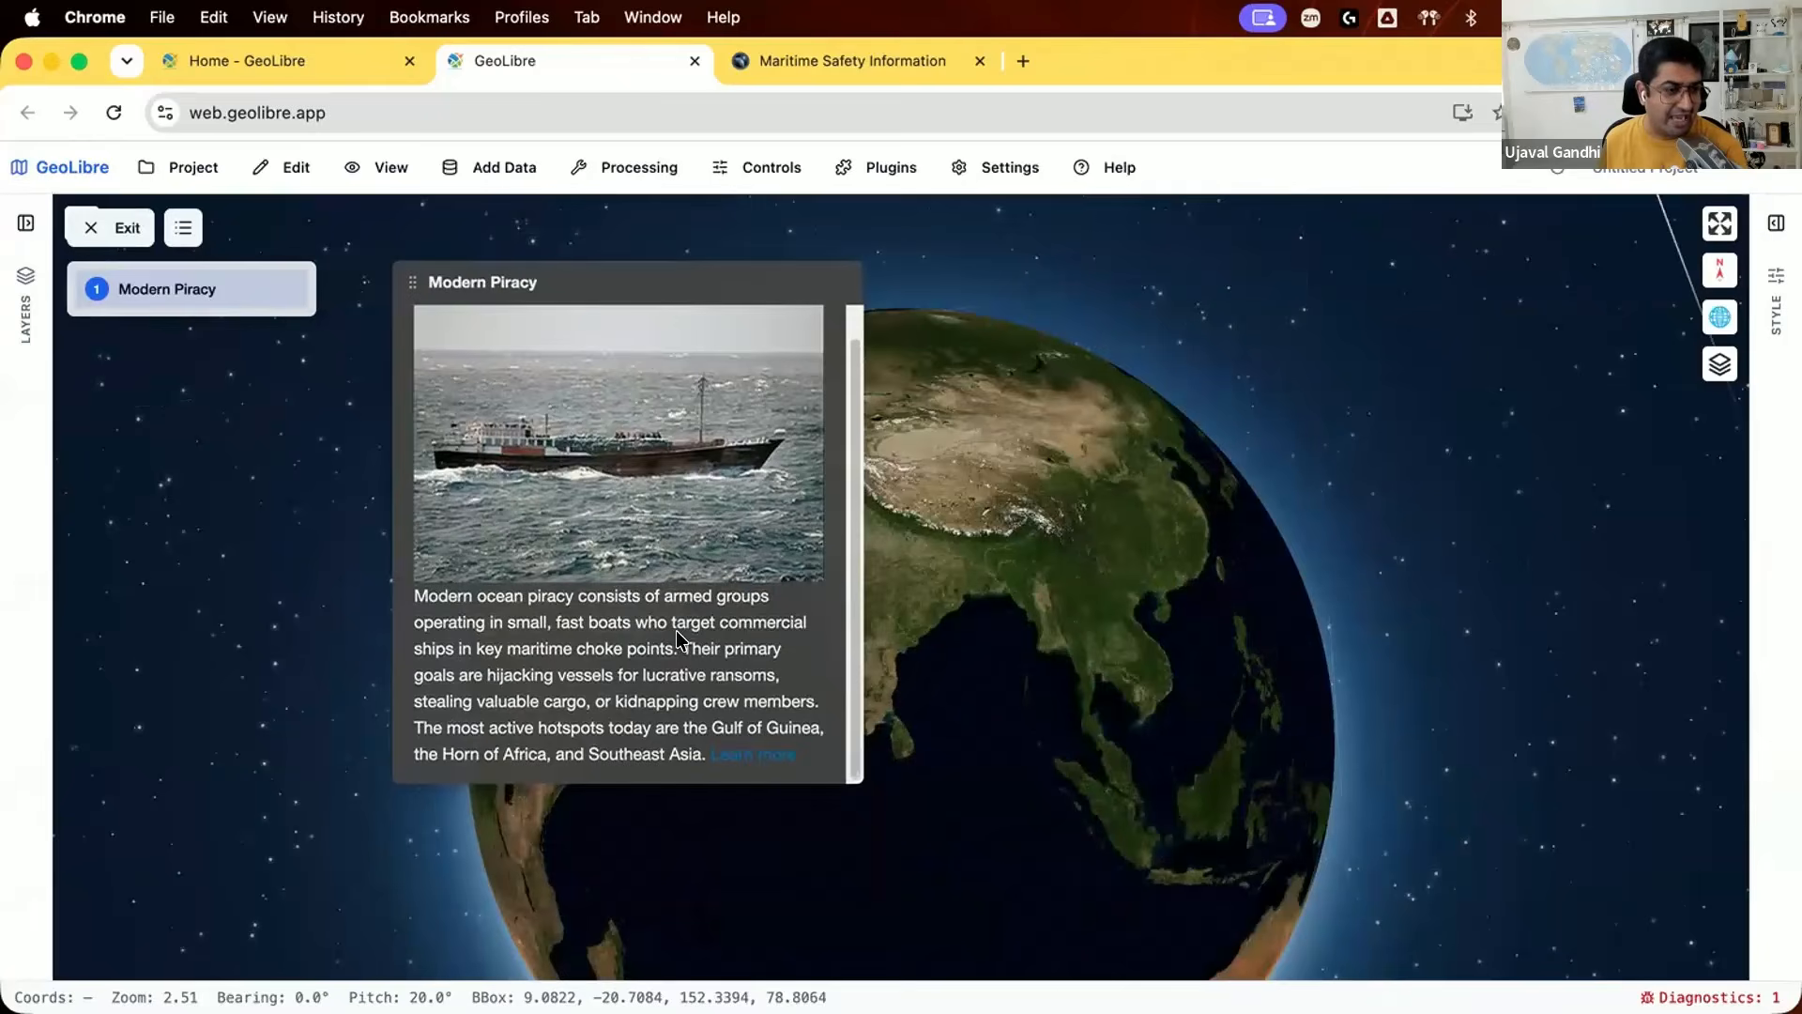
pyautogui.click(117, 228)
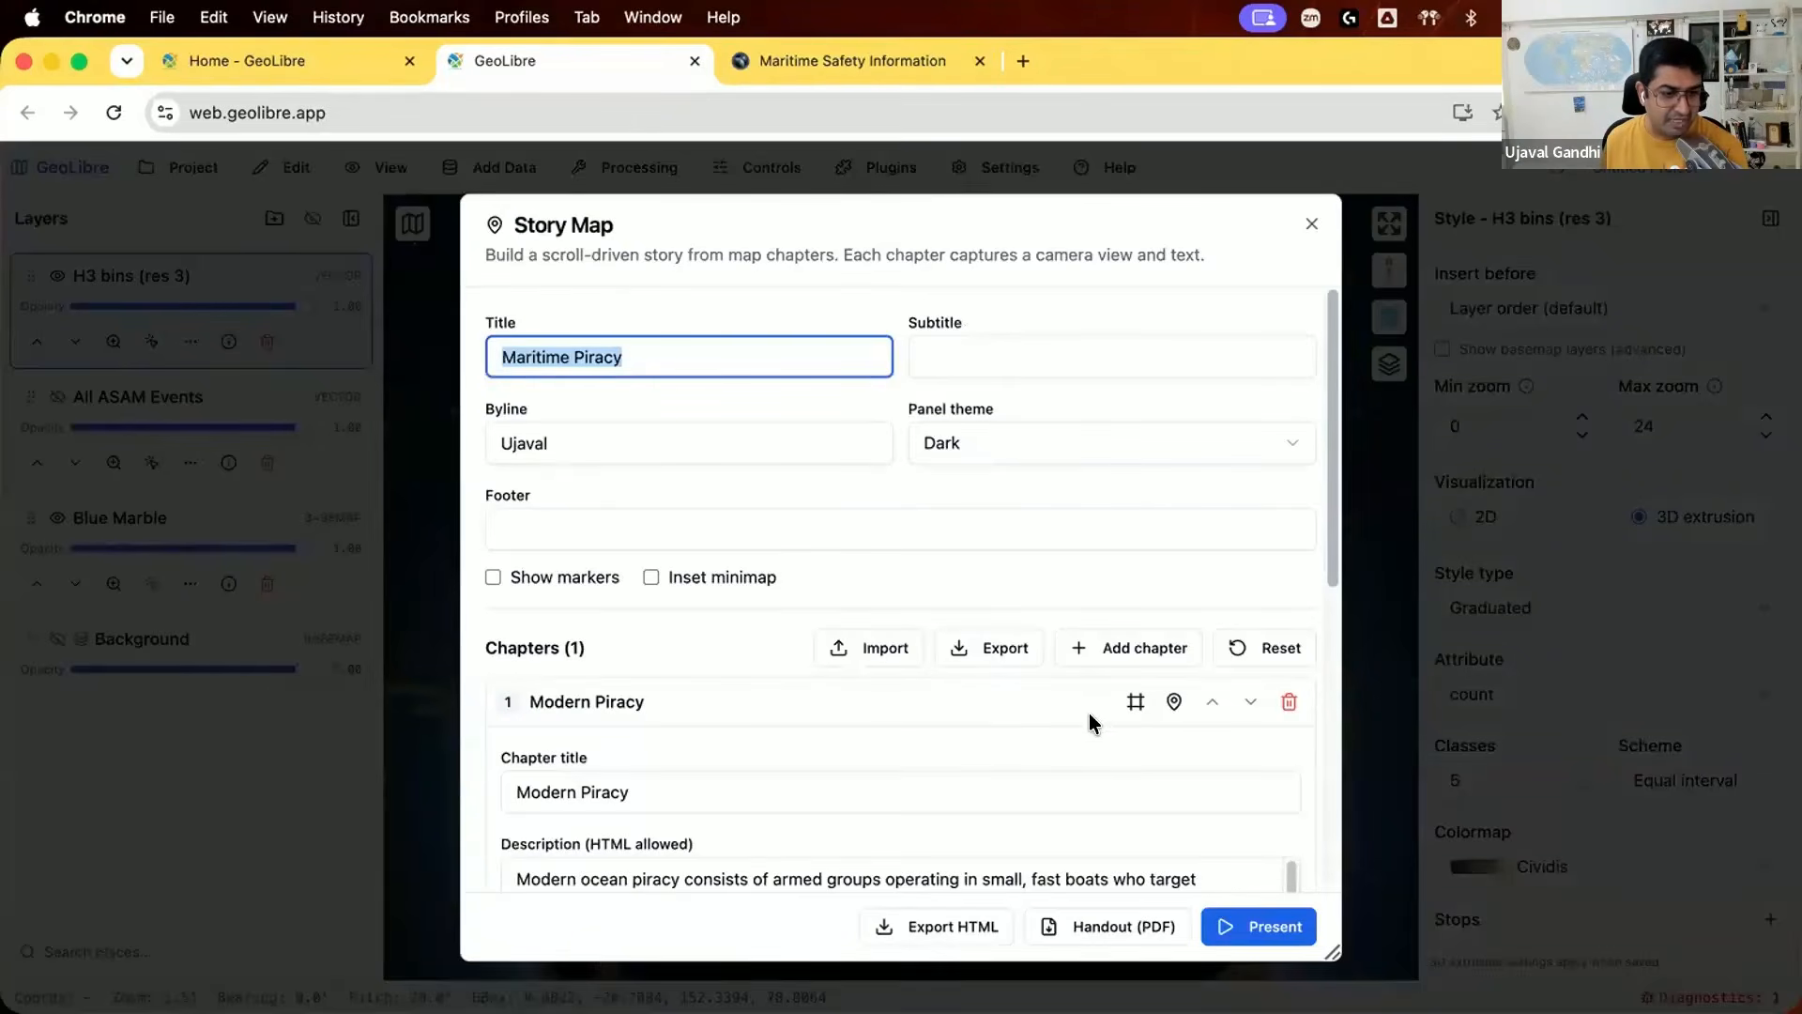
# Step: Recompose the Modern Piracy chapter's view zoomed out to the whole globe centred on the Indian Ocean, save it, and preview the story
pyautogui.click(1135, 701)
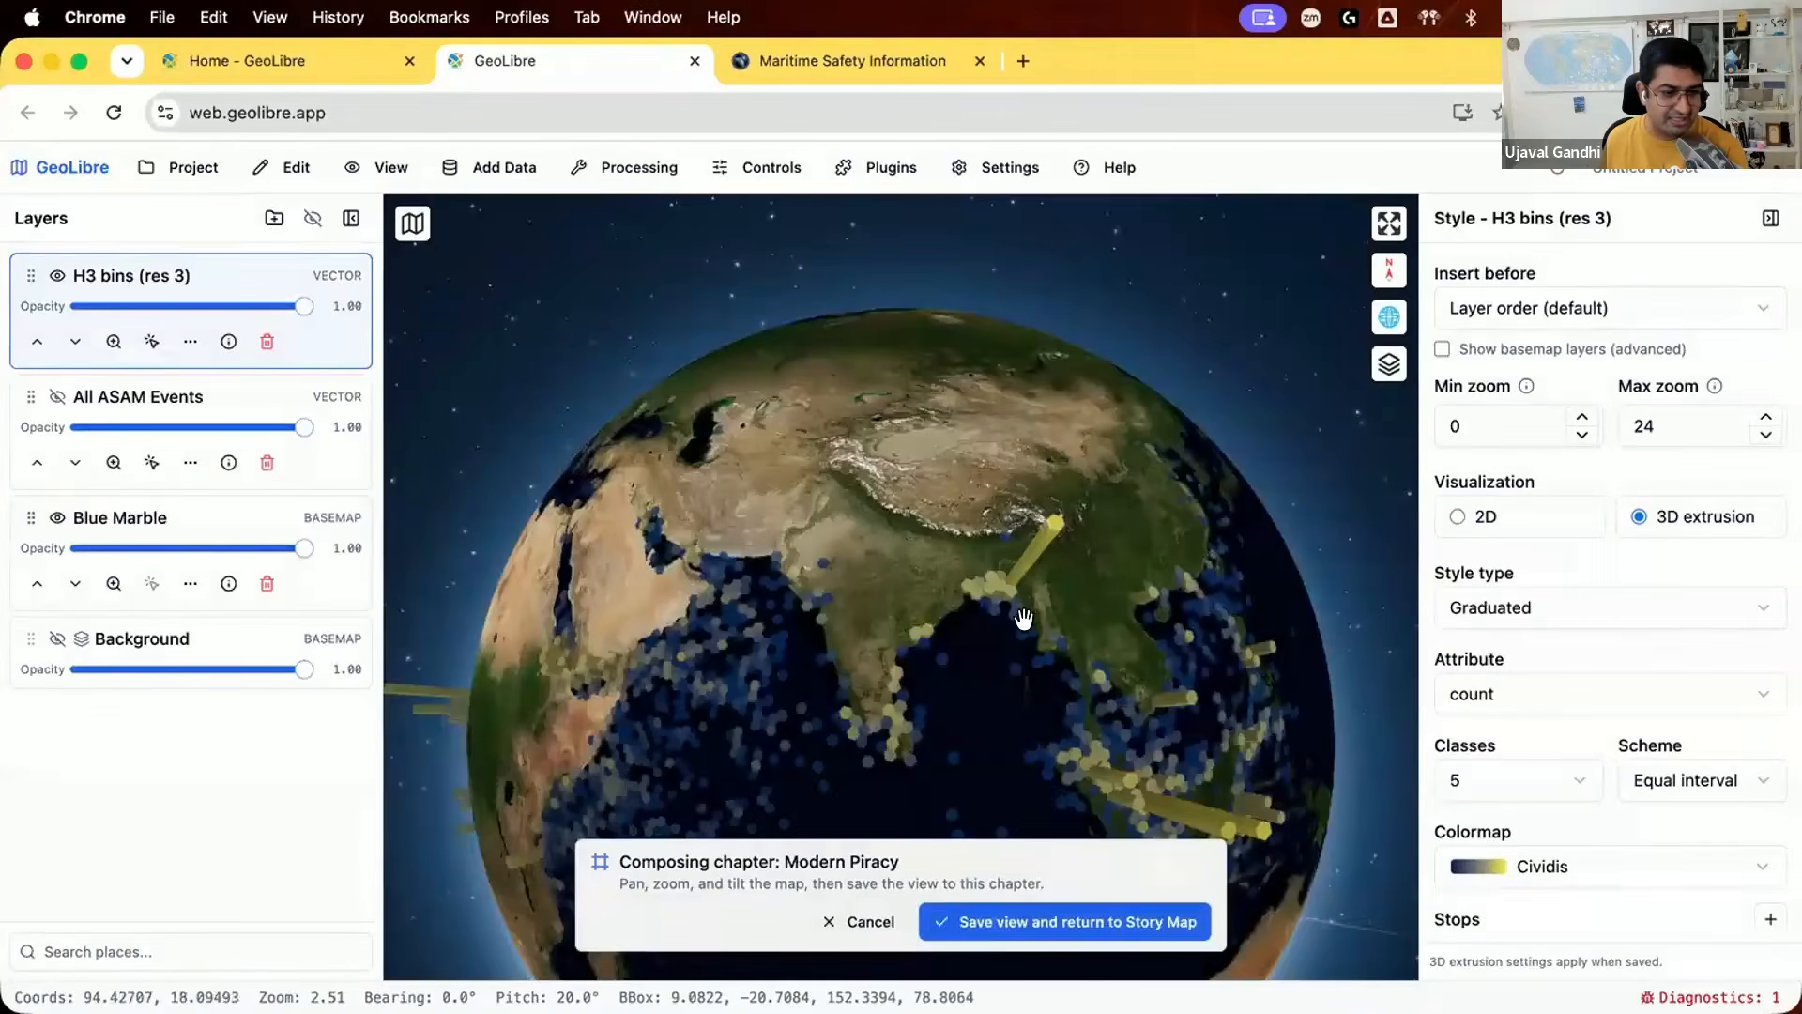
pyautogui.scroll(-2, 845, 584)
pyautogui.moveTo(844, 583); pyautogui.dragTo(852, 685)
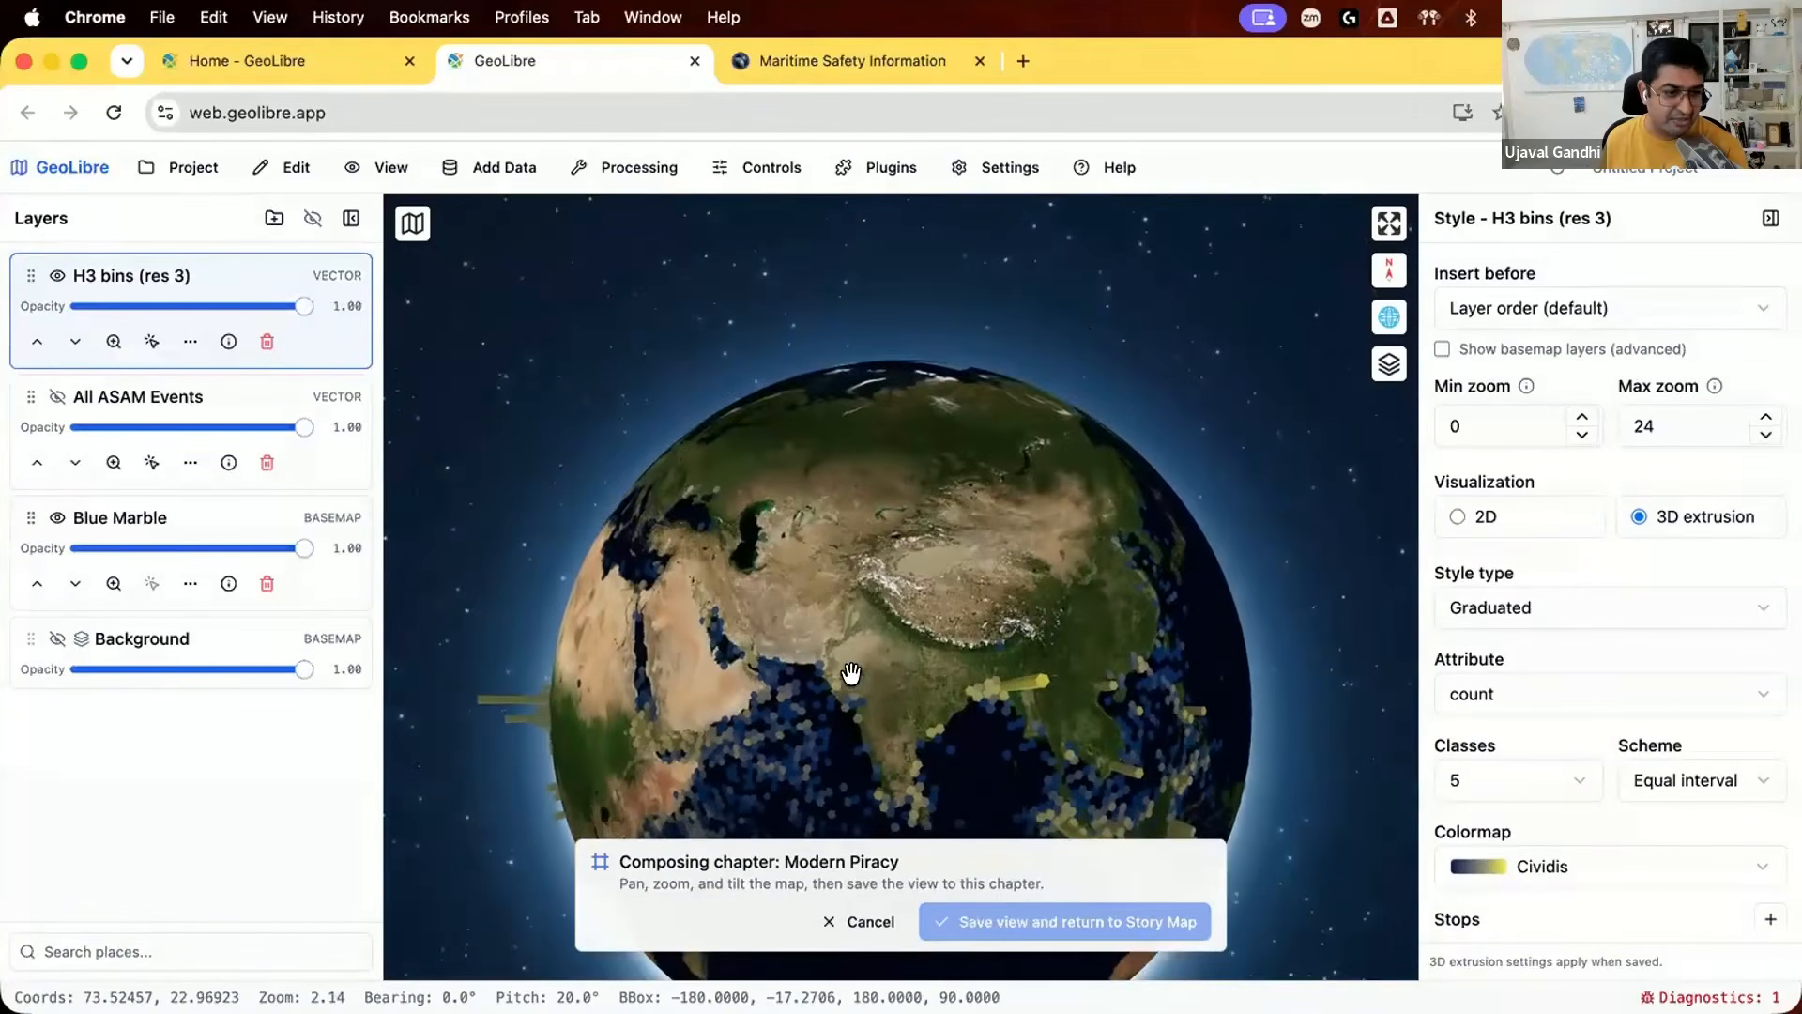
pyautogui.scroll(-3, 849, 685)
pyautogui.moveTo(915, 551); pyautogui.dragTo(818, 469)
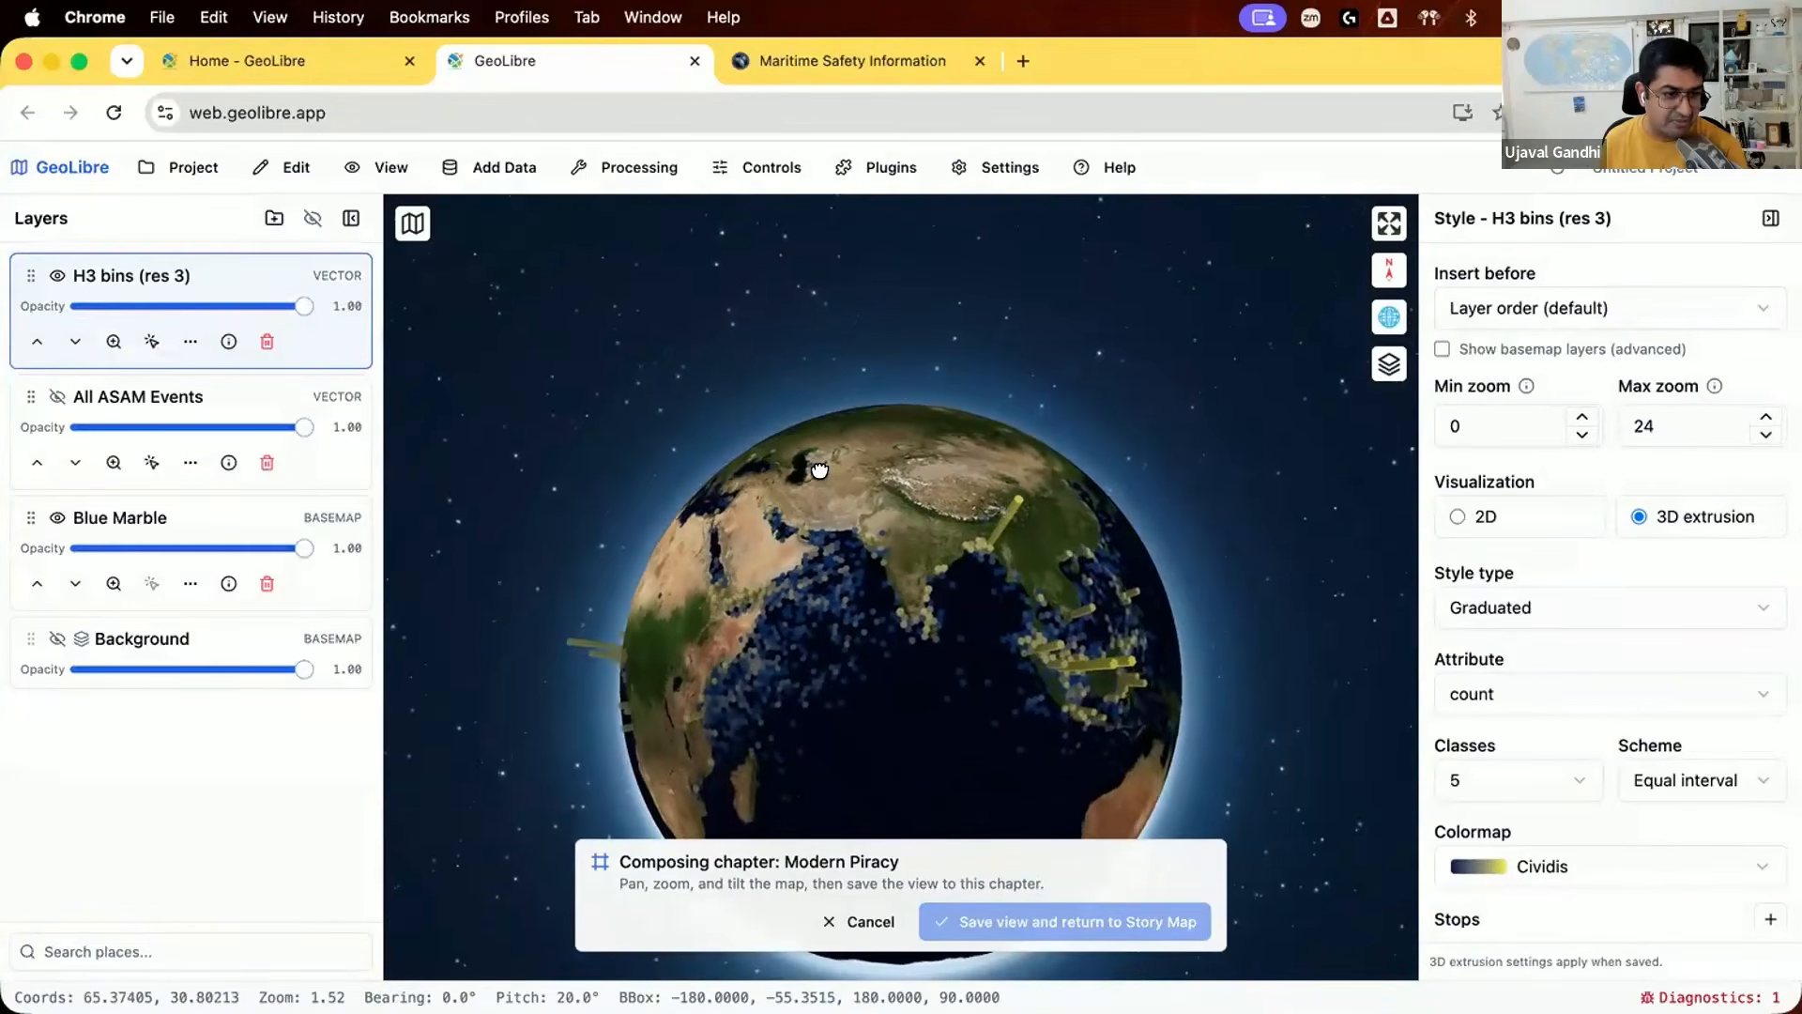
pyautogui.click(1078, 921)
pyautogui.click(1218, 925)
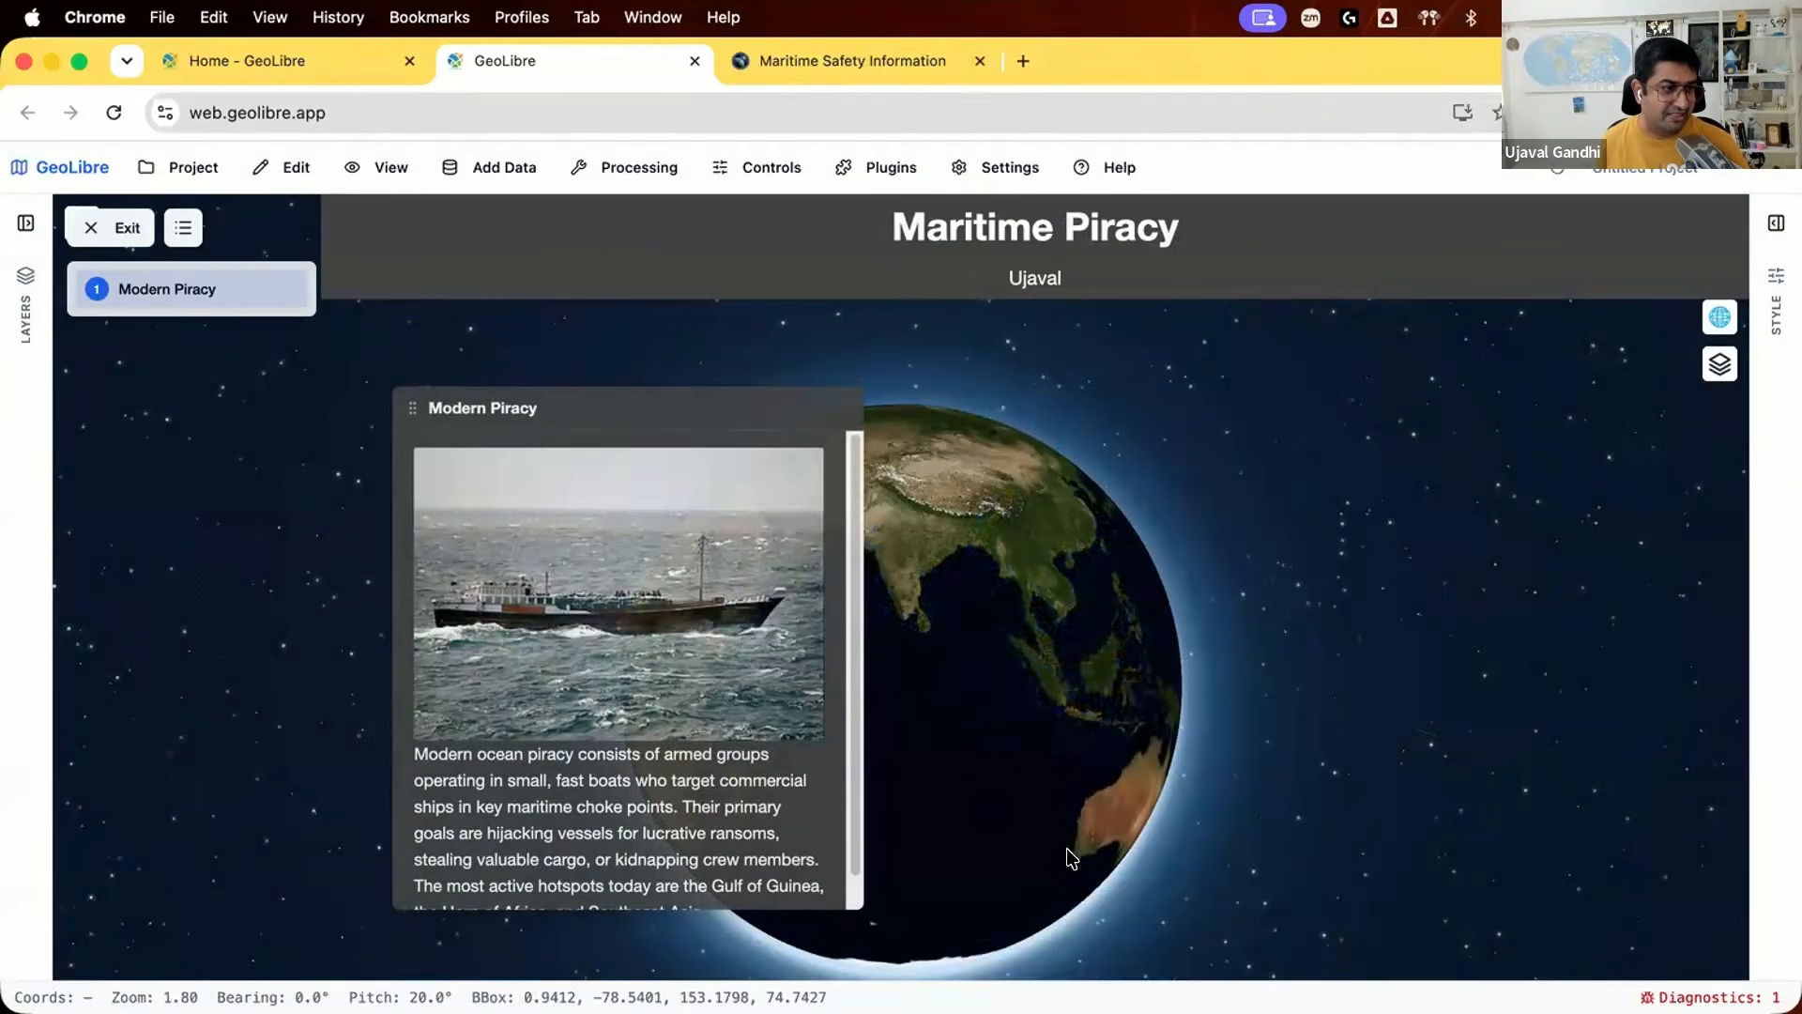
pyautogui.click(111, 227)
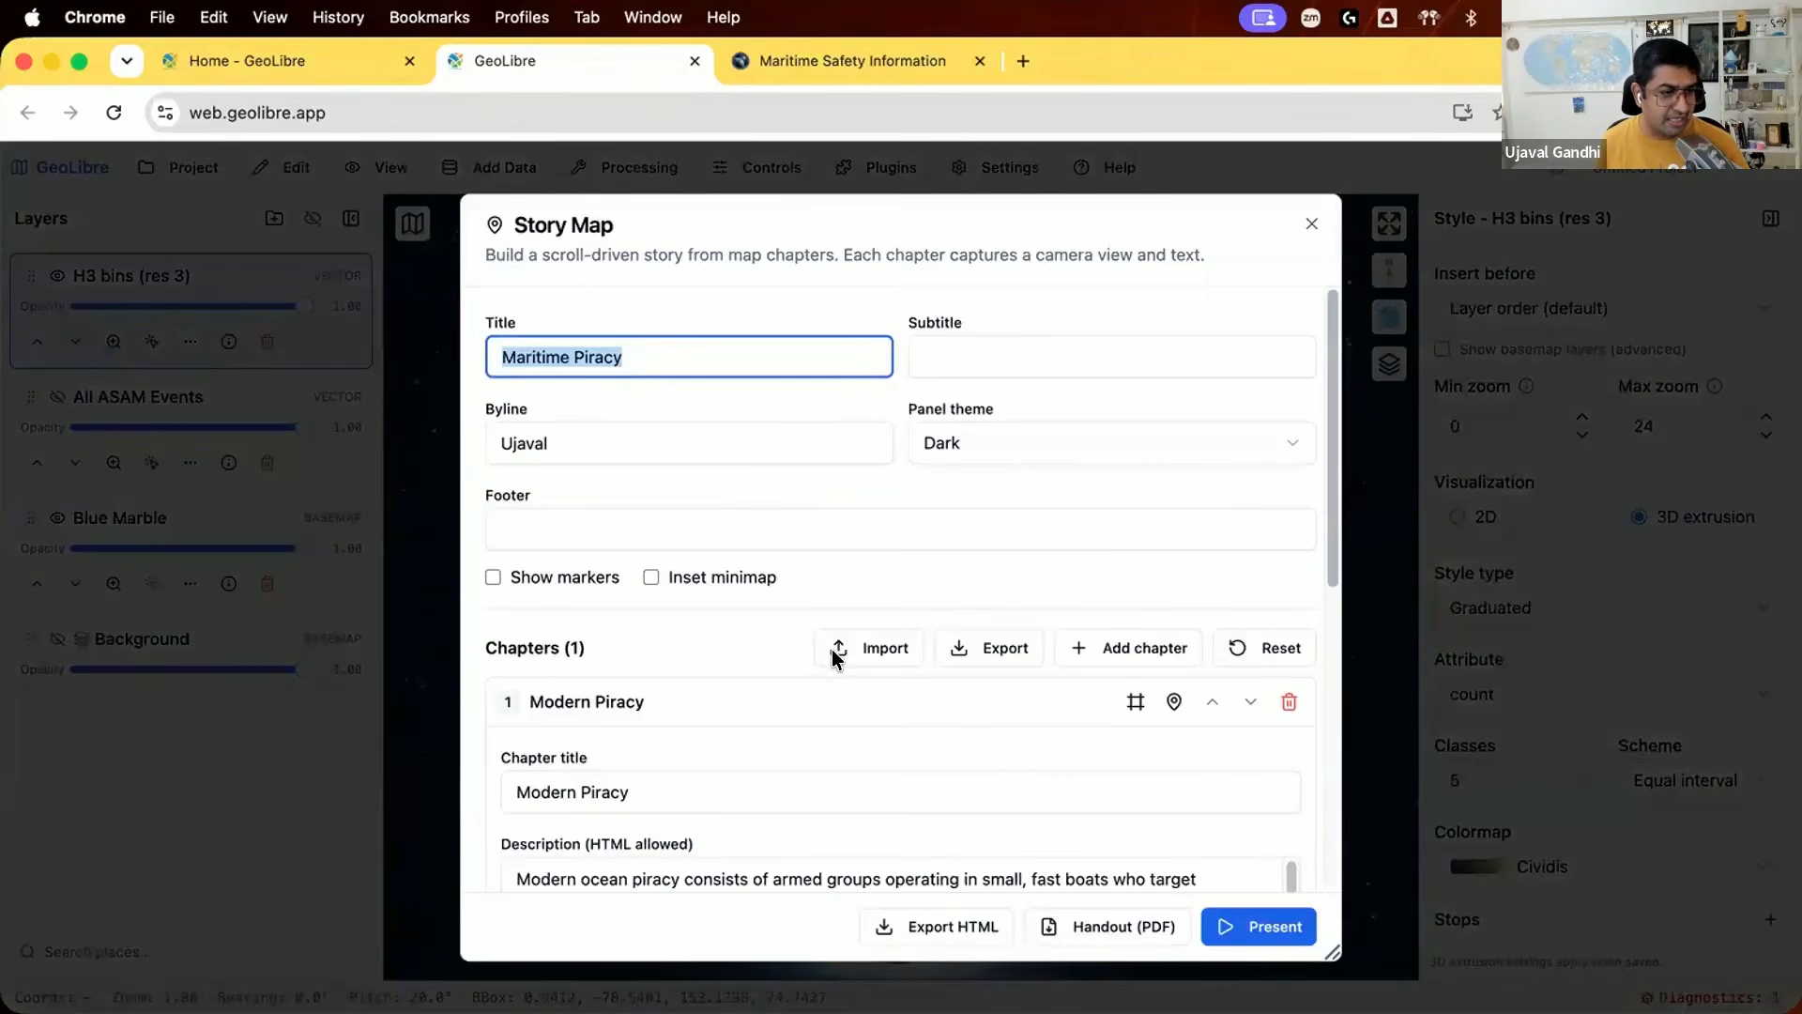
# Step: Add a second chapter to the story map and title it "Anti-Shipping Activity Messages"
pyautogui.scroll(-1, 839, 666)
pyautogui.scroll(-5, 839, 666)
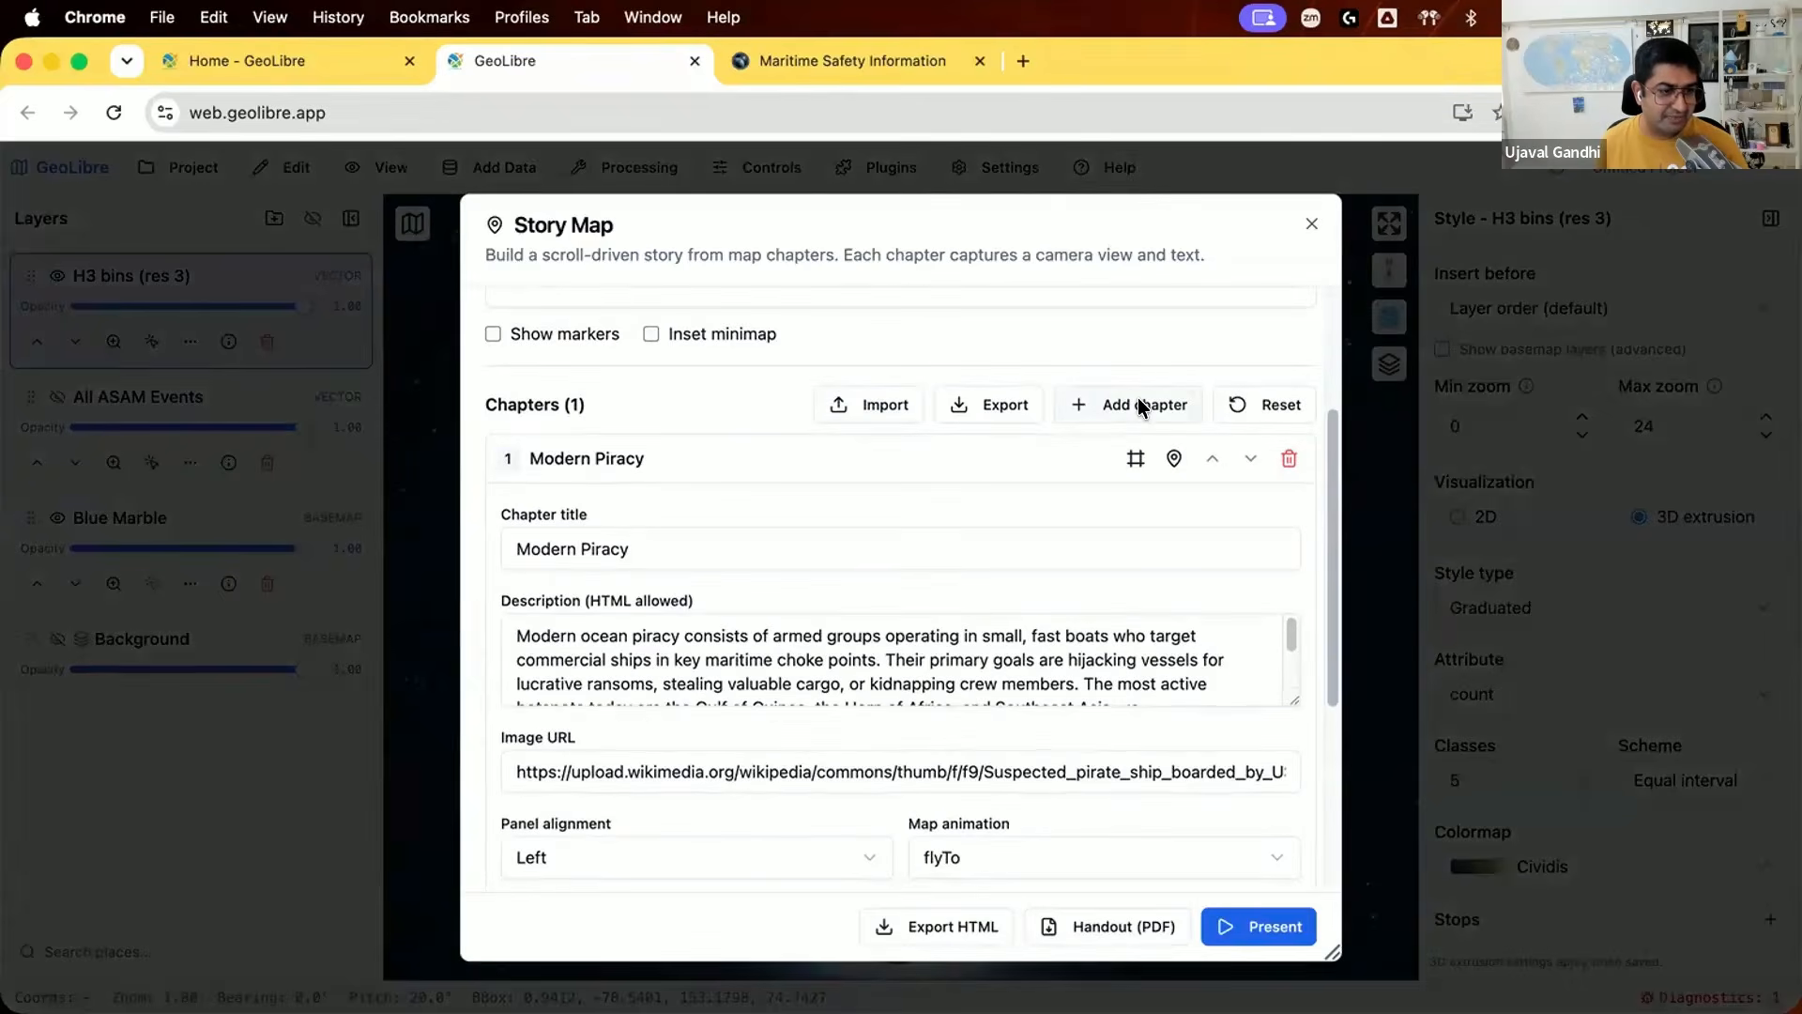
pyautogui.click(1143, 405)
pyautogui.click(657, 519)
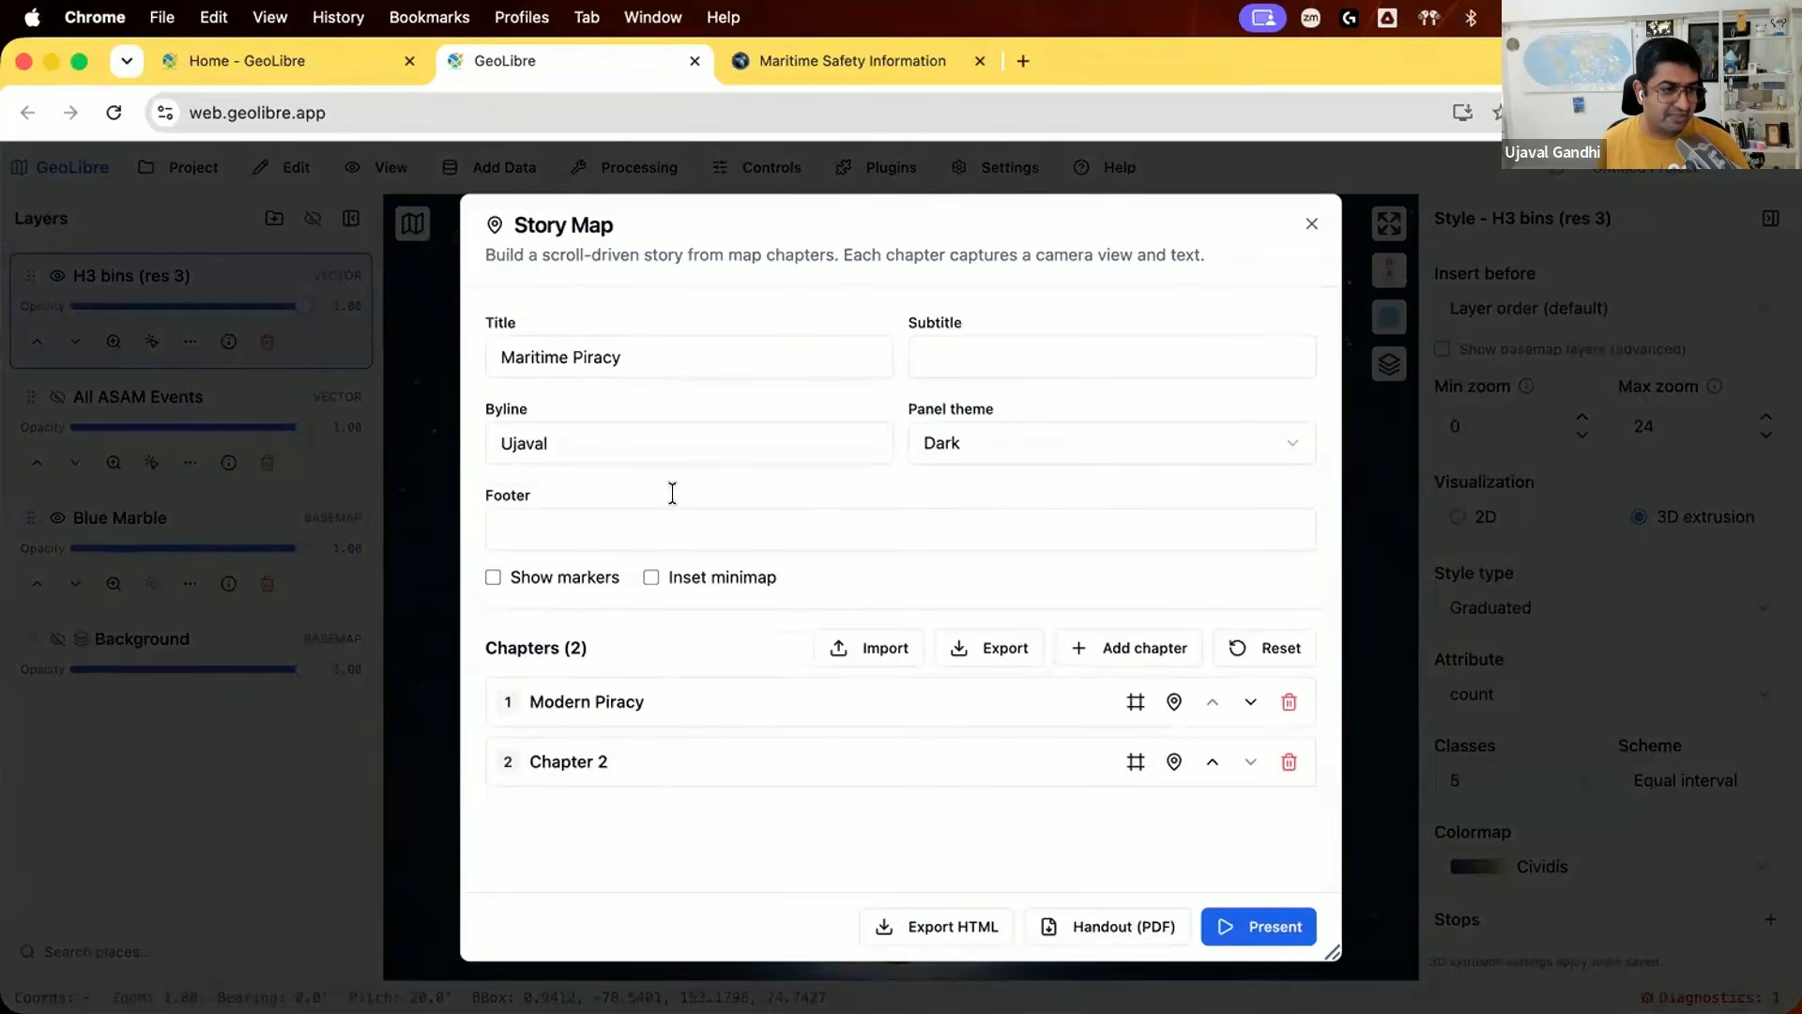
pyautogui.click(648, 765)
pyautogui.scroll(-2, 624, 789)
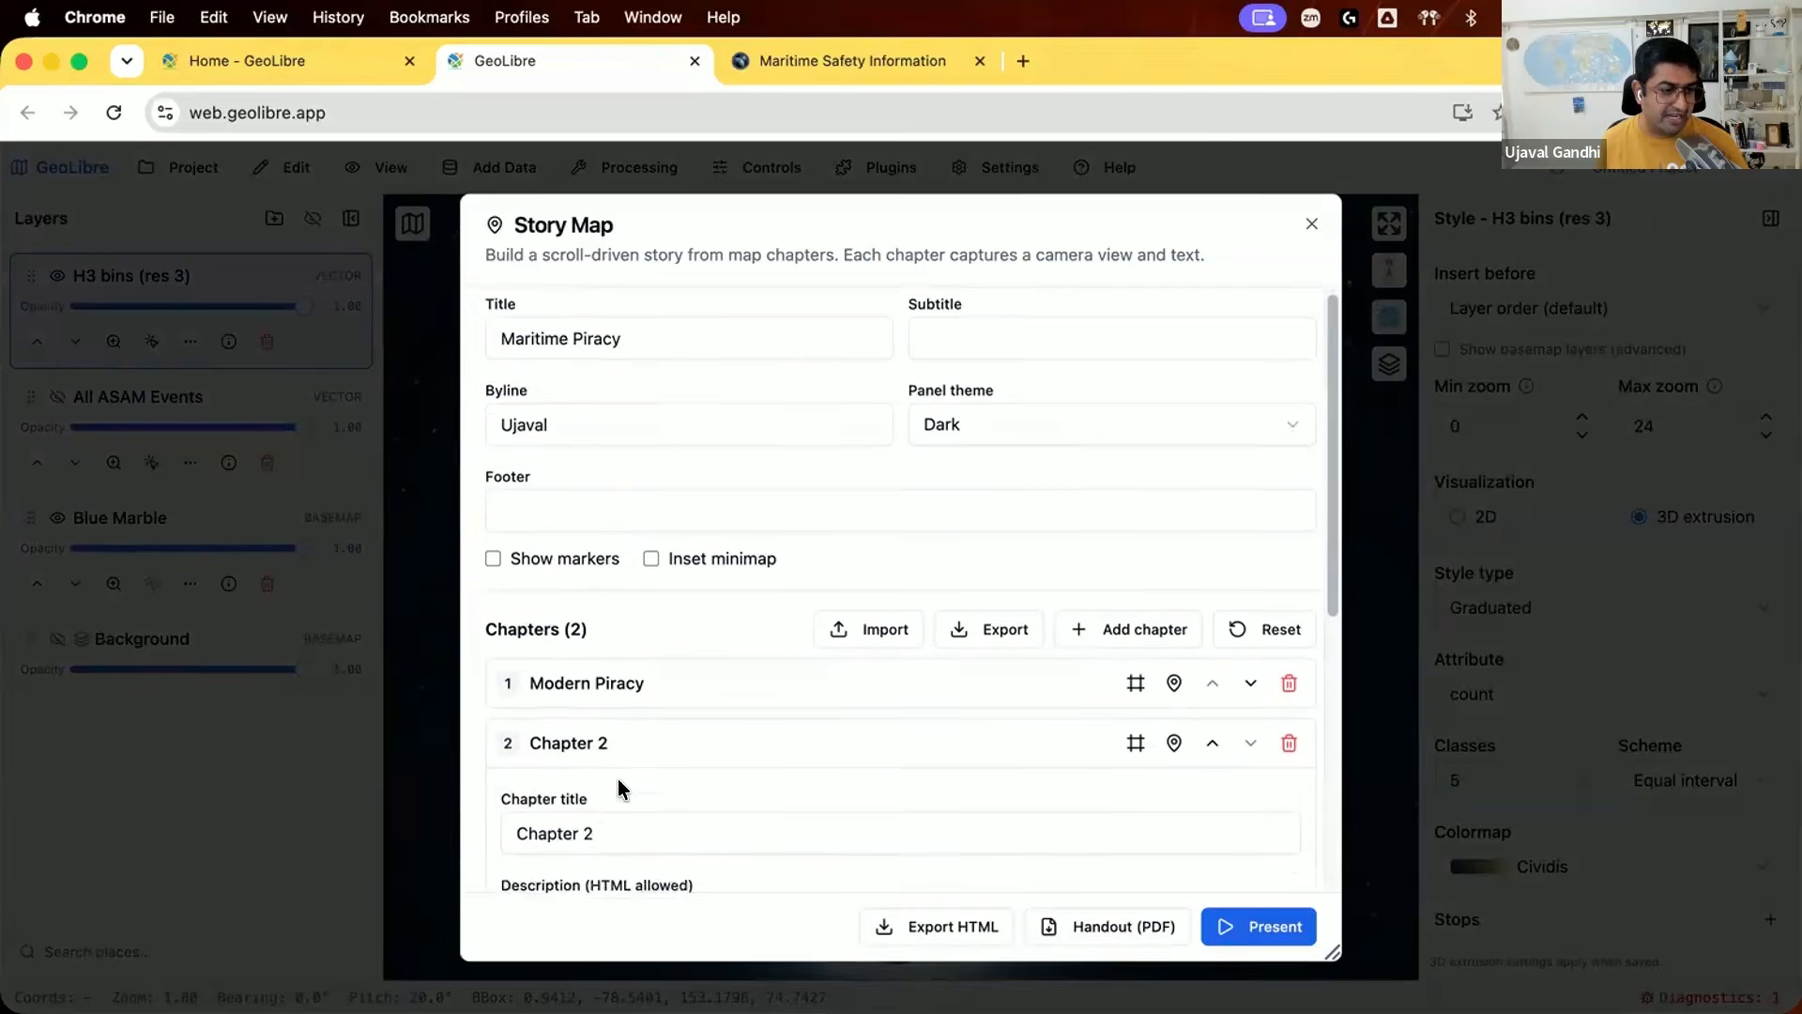
pyautogui.click(616, 736)
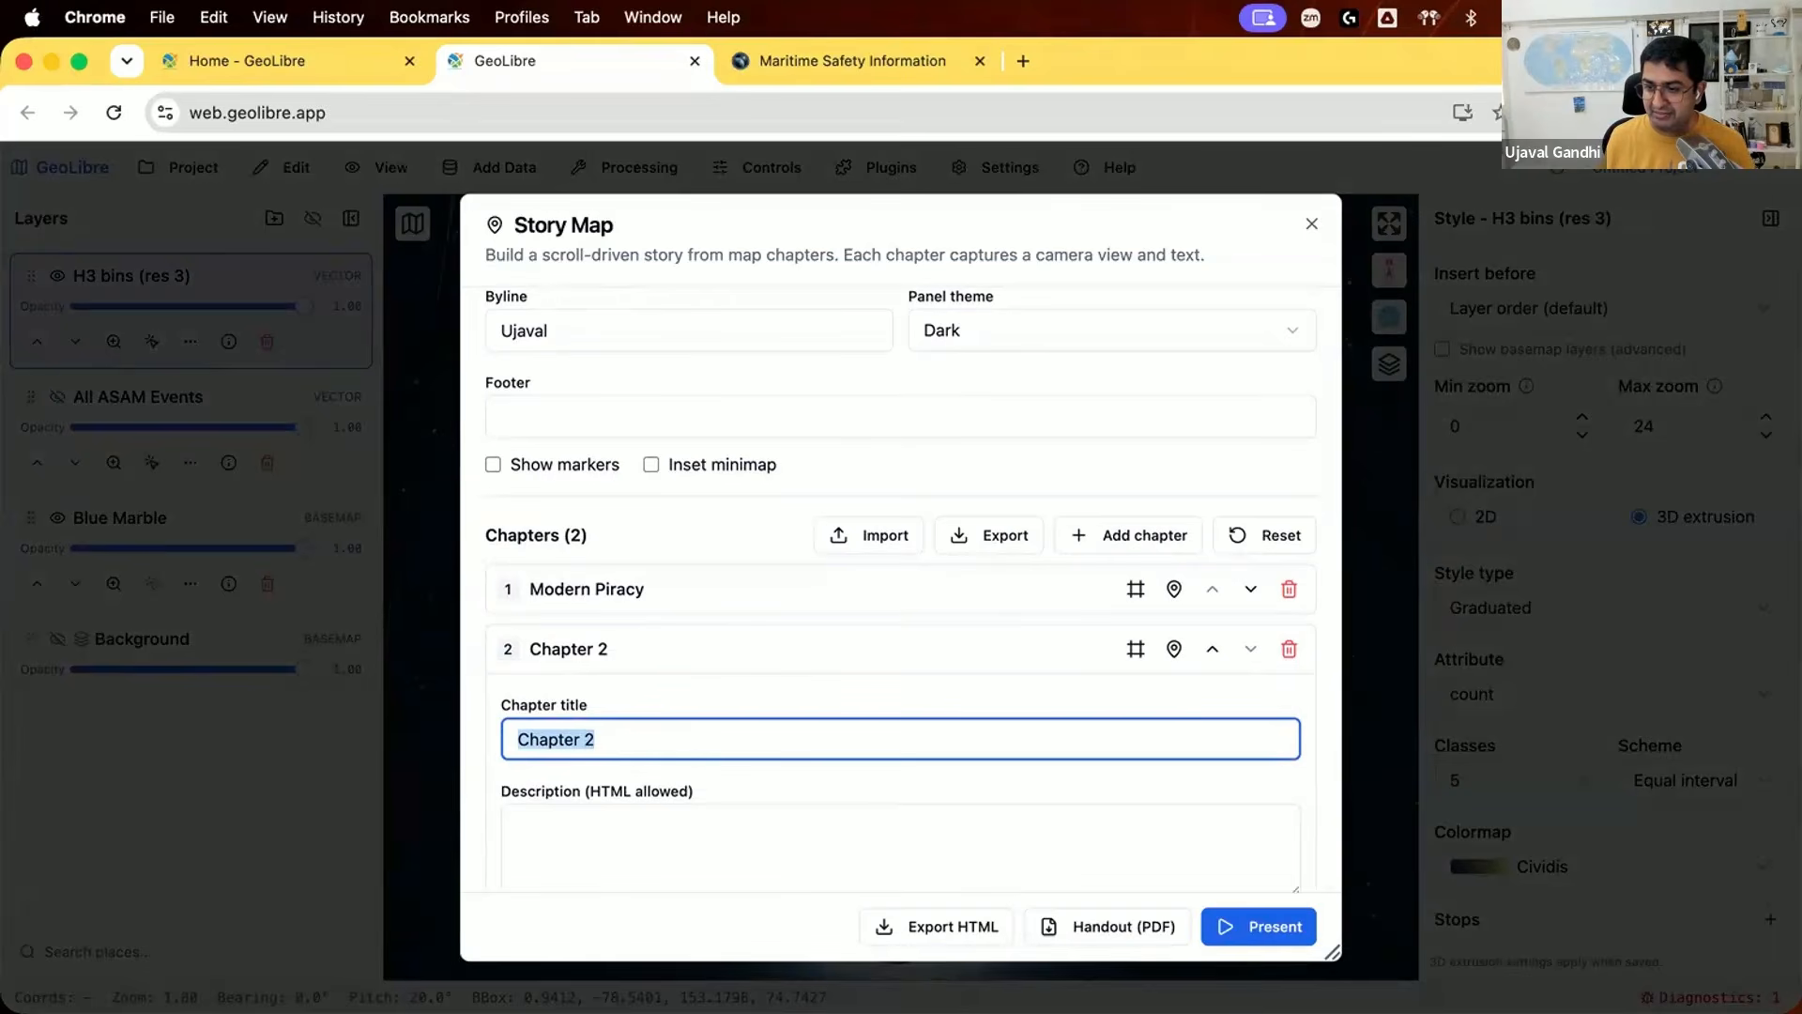
pyautogui.write('Anti-Shipping Activity Messages')
# Step: Fill the second chapter's description with the copied text on NGA's ASAM database, including its msi.nga.mil/Piracy link
pyautogui.press('Tab')
pyautogui.press('super+Tab')
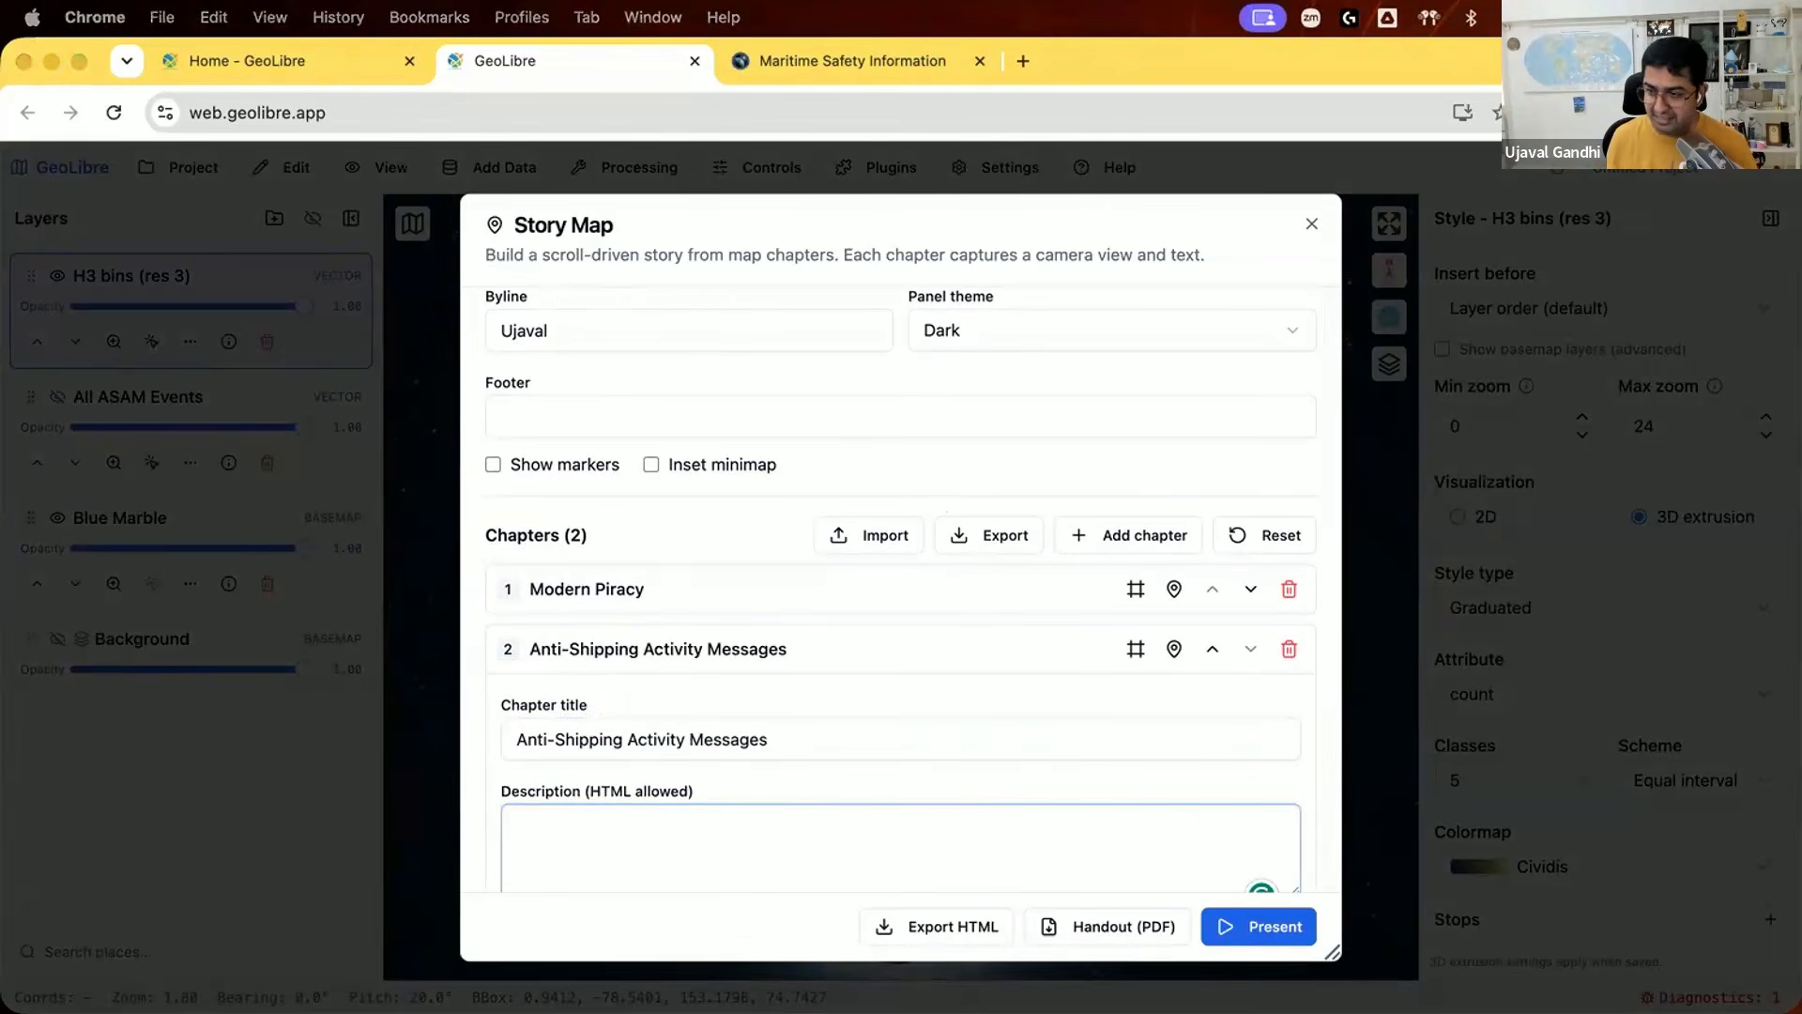
pyautogui.click(719, 819)
pyautogui.write('NGA\'s Maritime Safety Office compiles a database <a href="https://msi.nga.mil/Piracy">Anti-shipping Activity Messages (ASAM)</a> that include the locations and descriptive accounts of specific hostile acts against ships and mariners. The reports may be useful for recognition, prevention and avoidance of potential hostile activity.')
# Step: Add on-enter layer effects to the Anti-Shipping Activity Messages chapter for H3 bins (res 3) at opacity 0.0 and All ASAM Events at 1.0
pyautogui.scroll(-1, 948, 709)
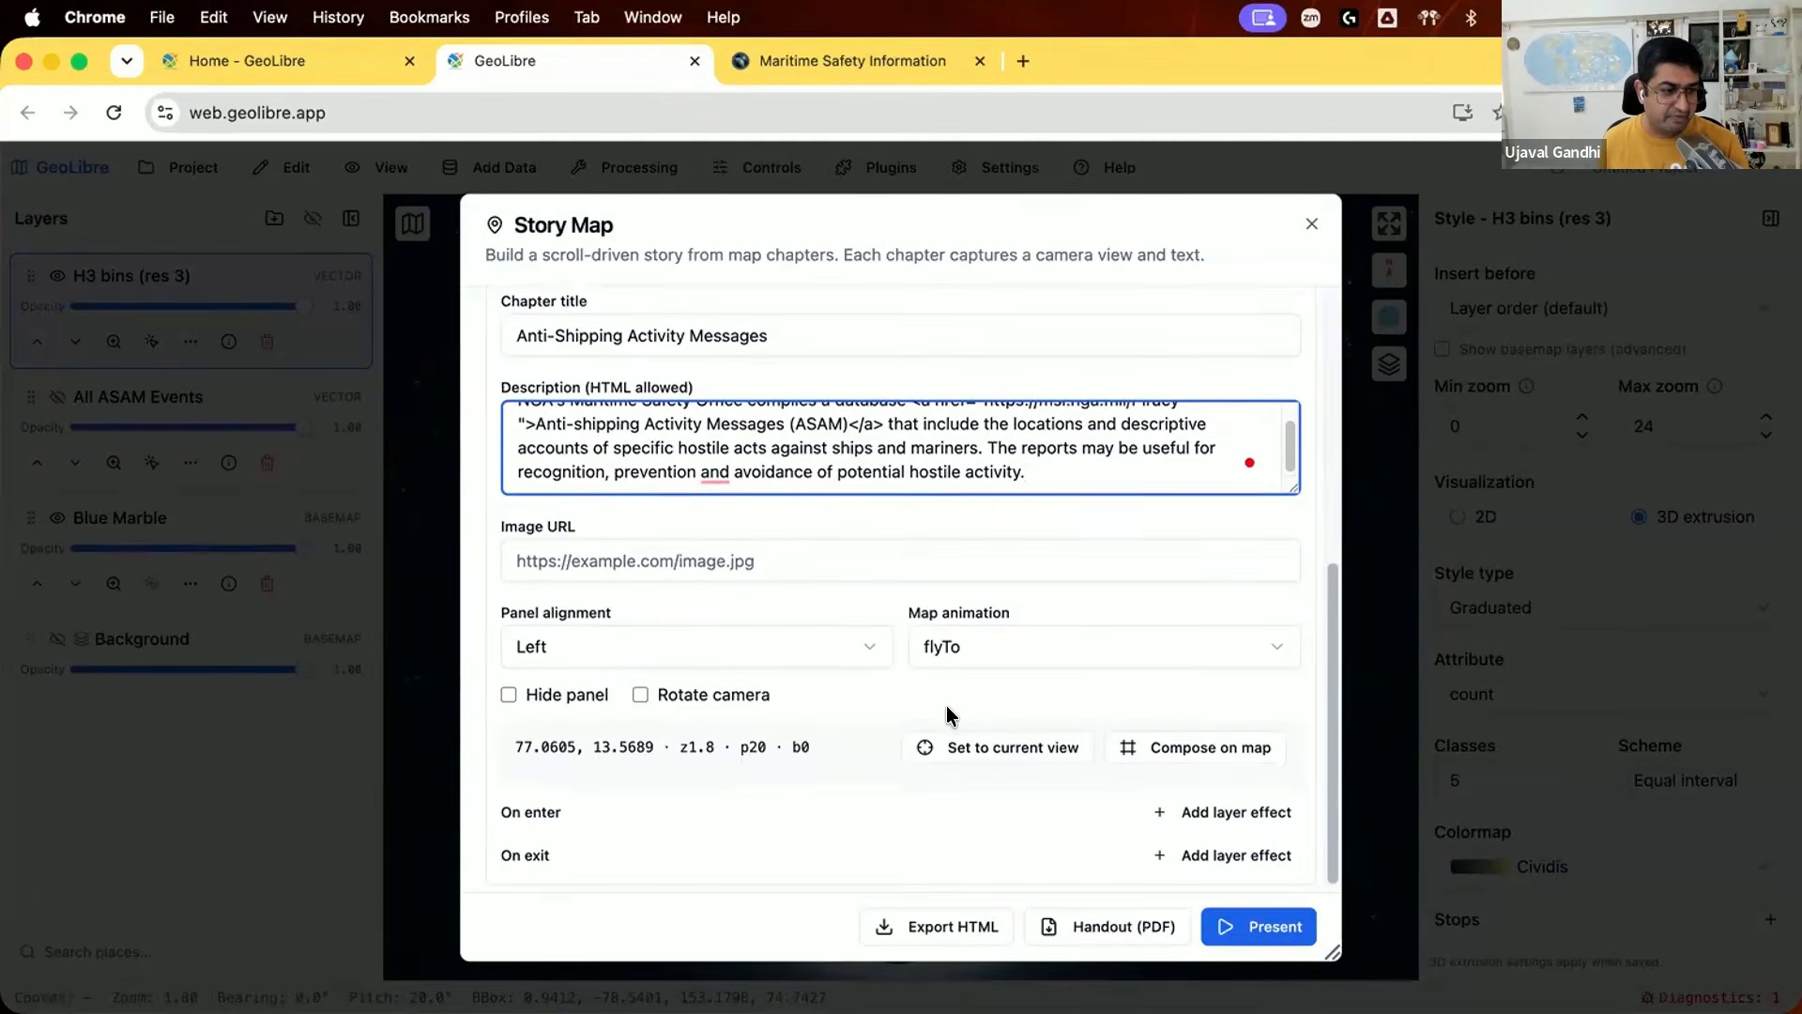
pyautogui.click(1226, 799)
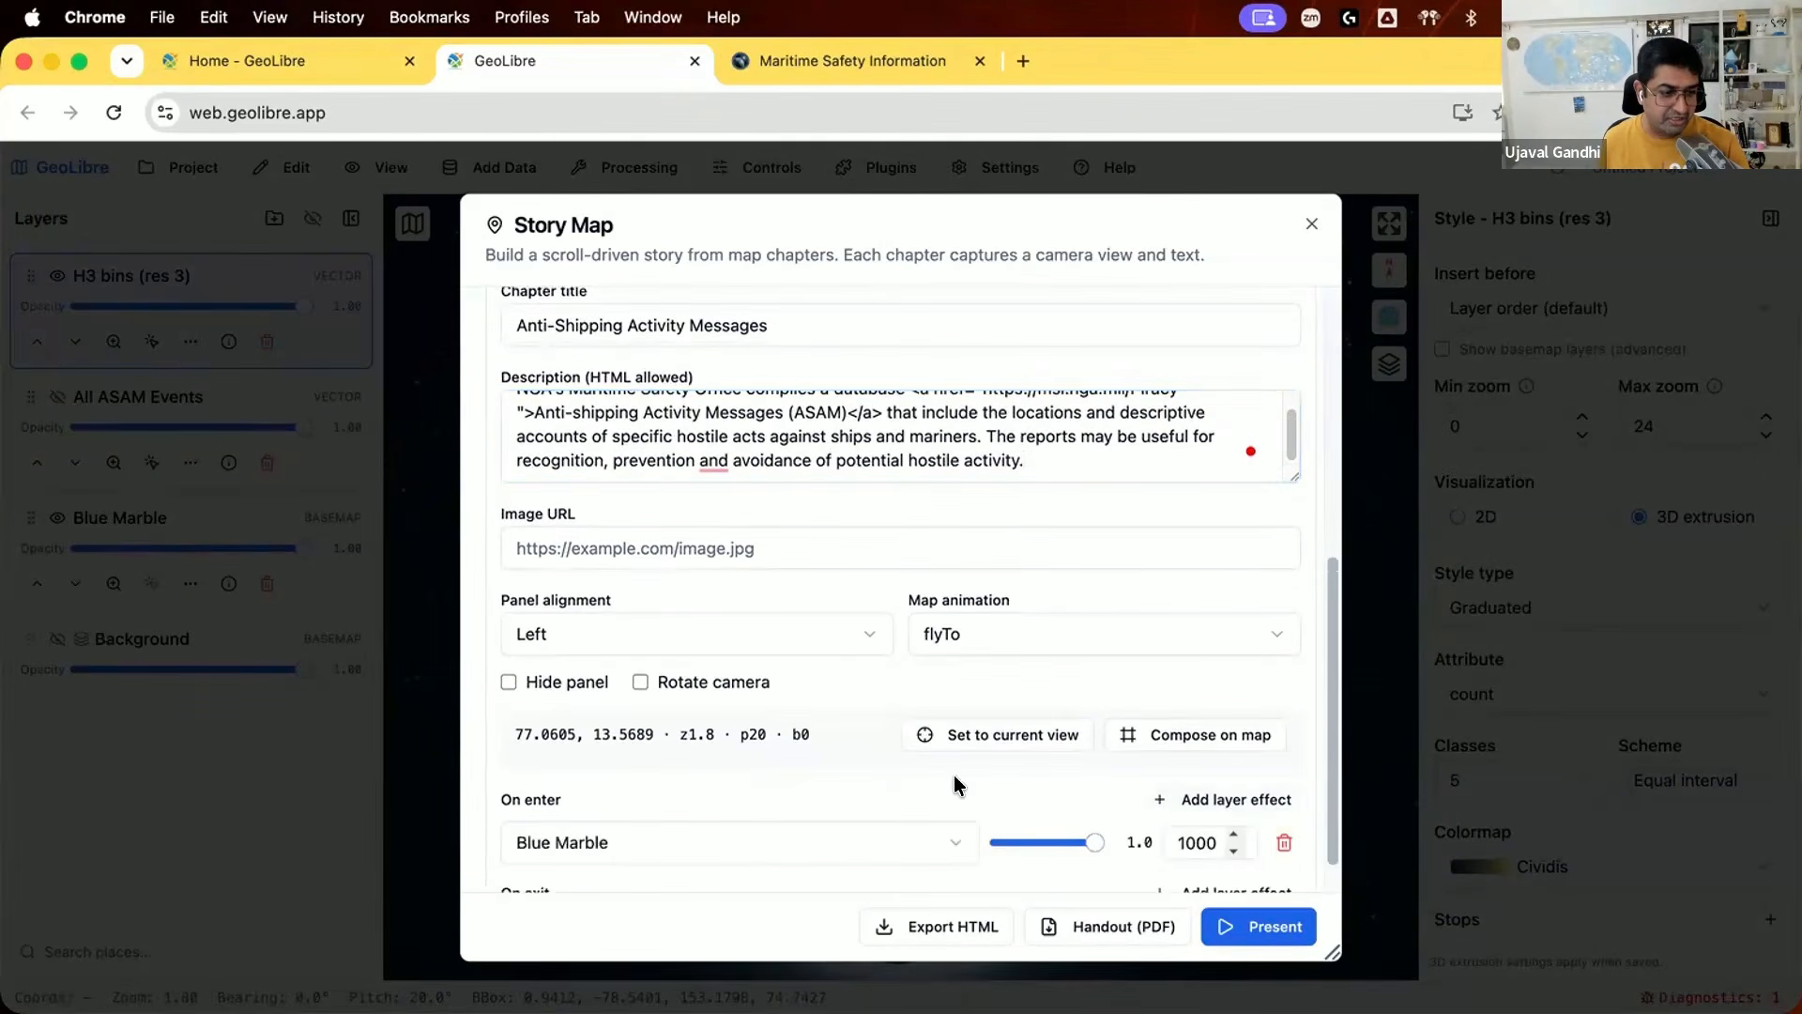
pyautogui.scroll(-1, 954, 777)
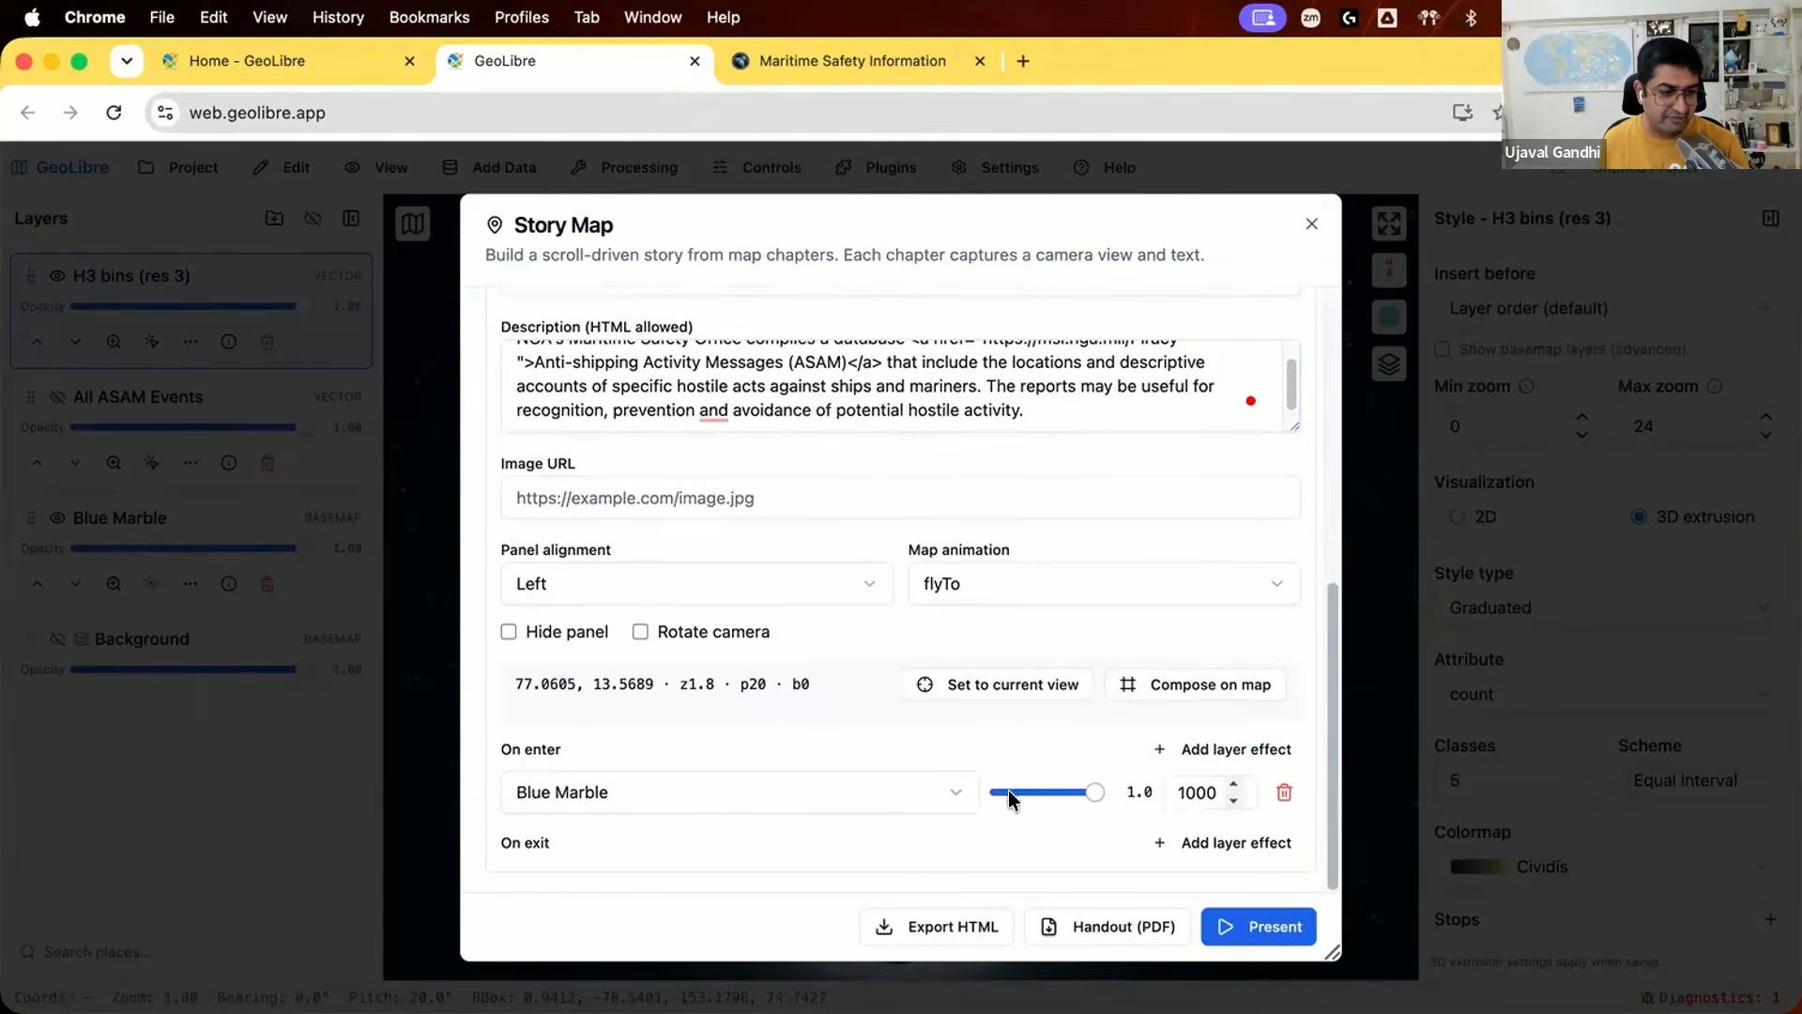
pyautogui.click(950, 782)
pyautogui.click(854, 842)
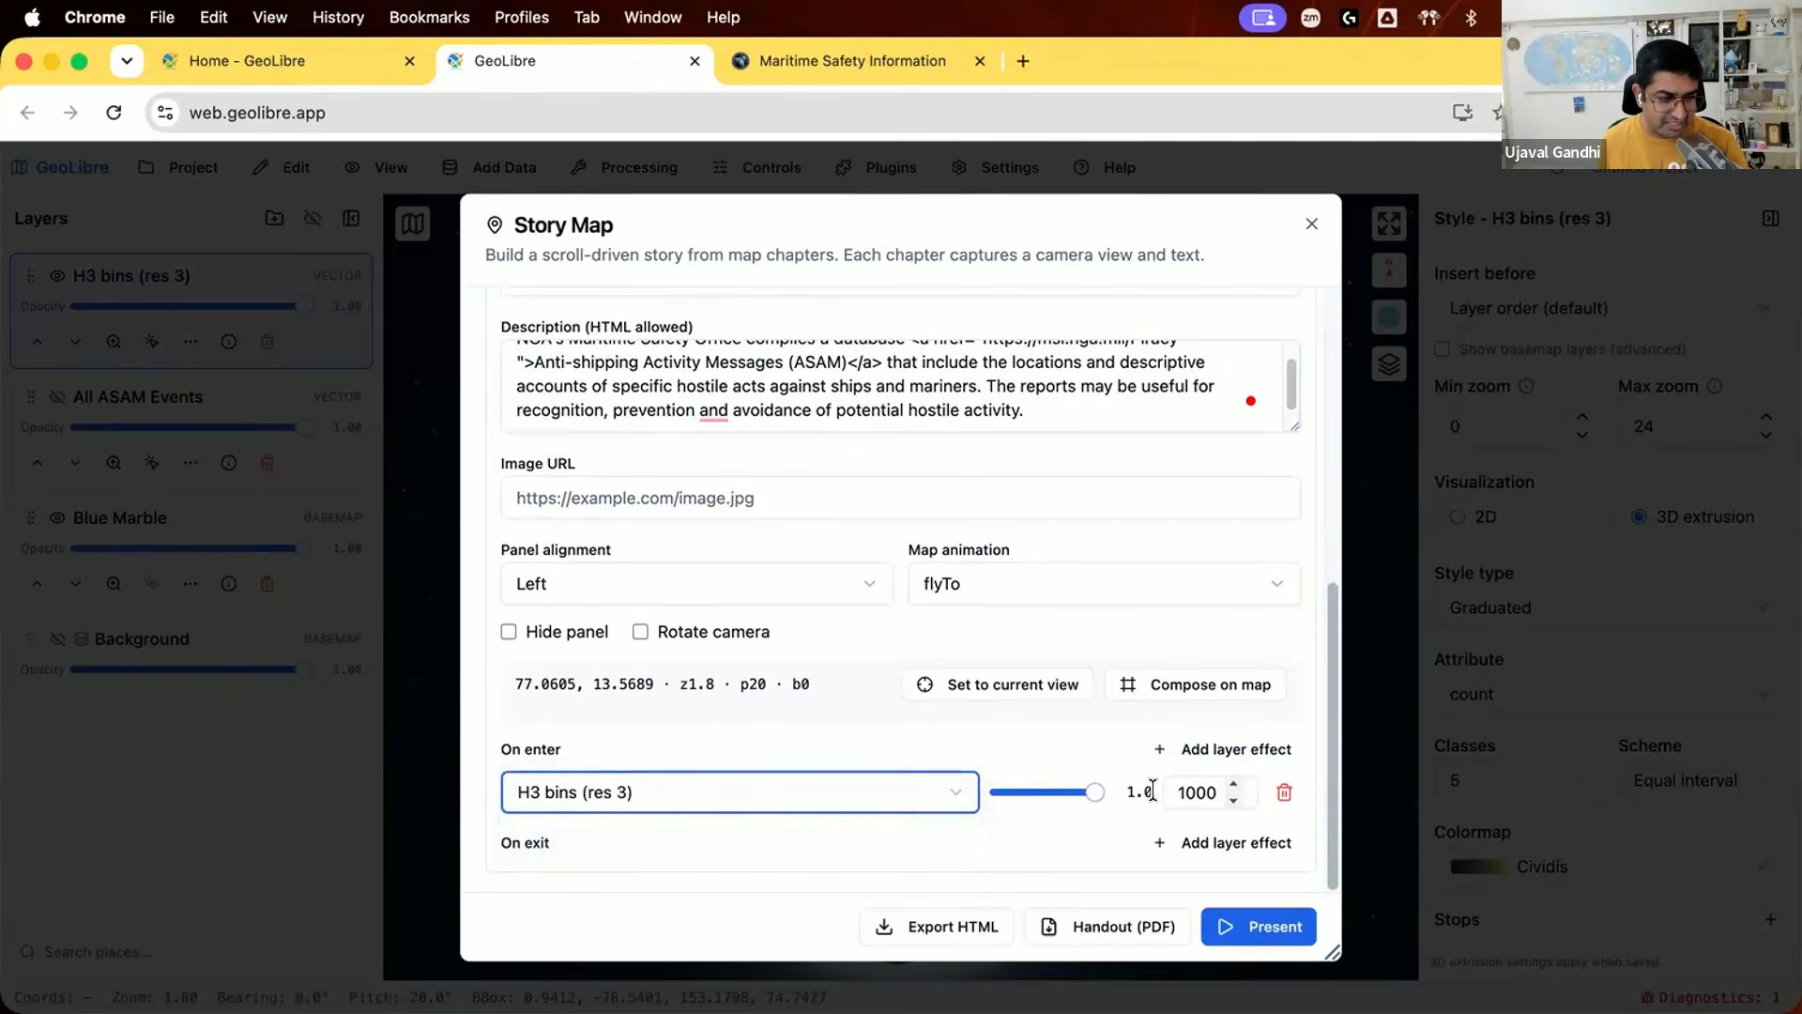
pyautogui.click(1004, 789)
pyautogui.click(1208, 748)
pyautogui.click(719, 836)
pyautogui.click(714, 859)
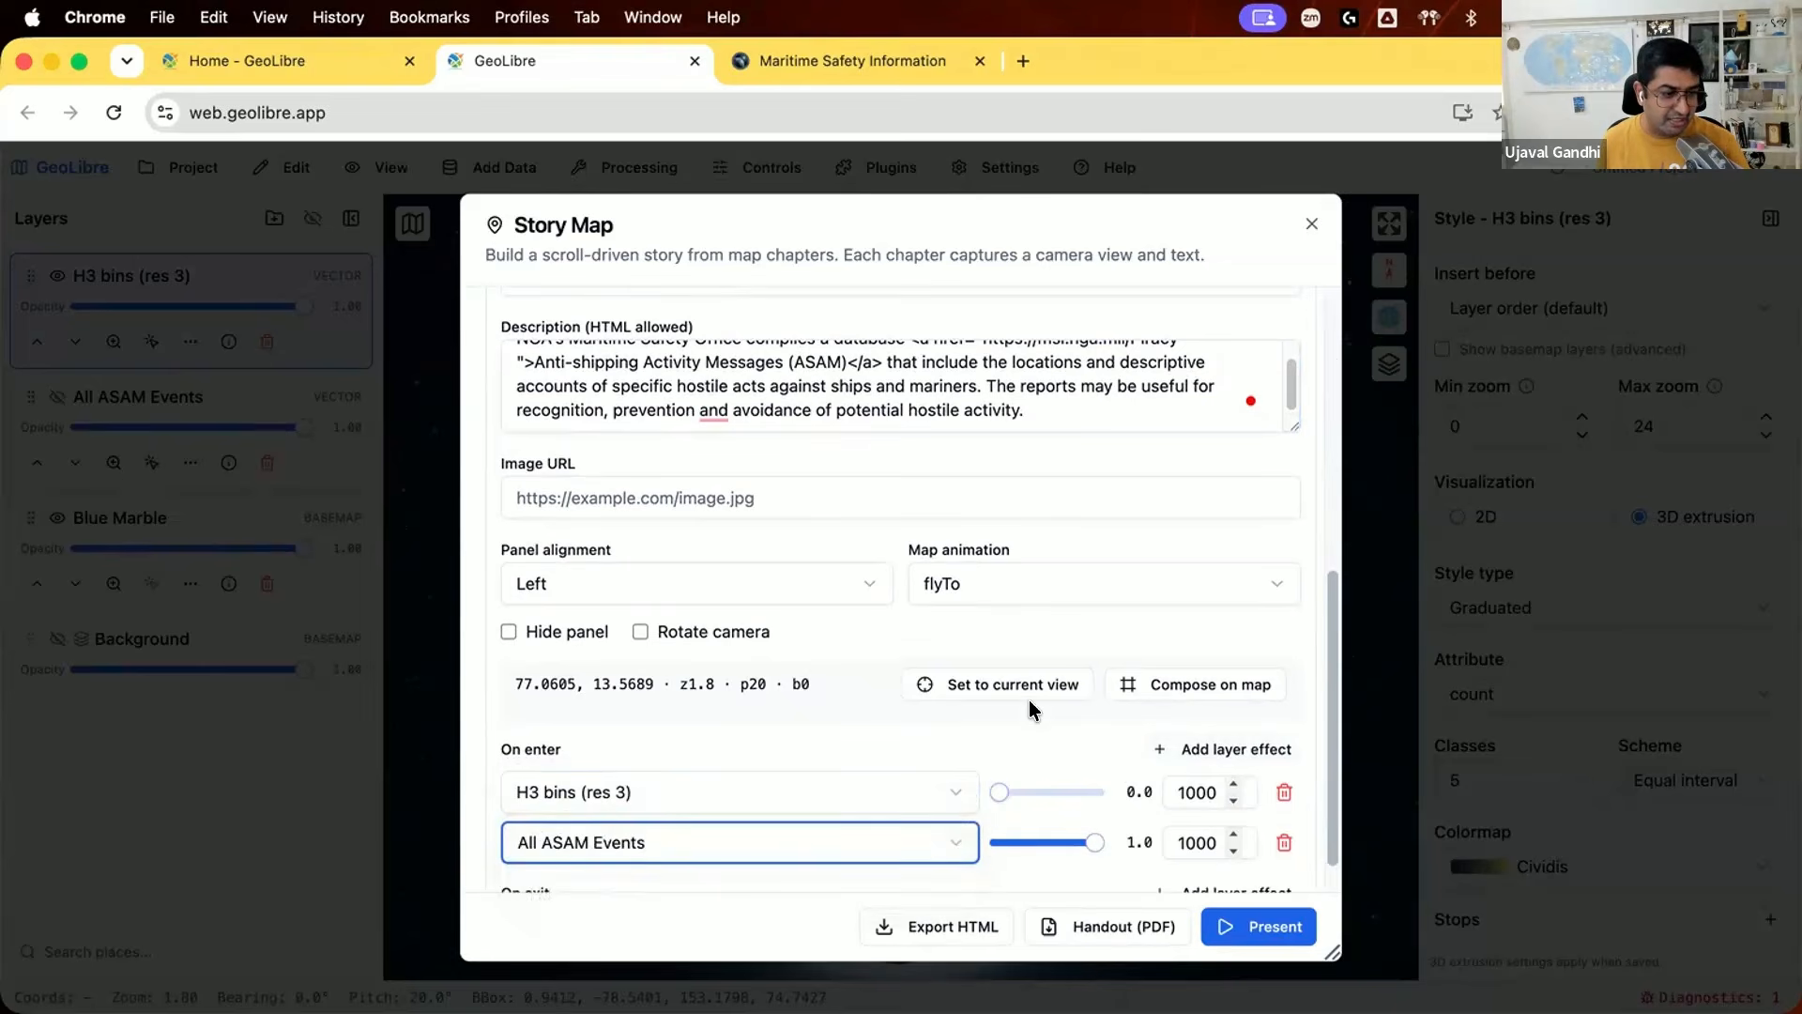
# Step: Review the Anti-Shipping Activity Messages chapter's layer effects and present the story map to check both chapters
pyautogui.scroll(-1, 1029, 701)
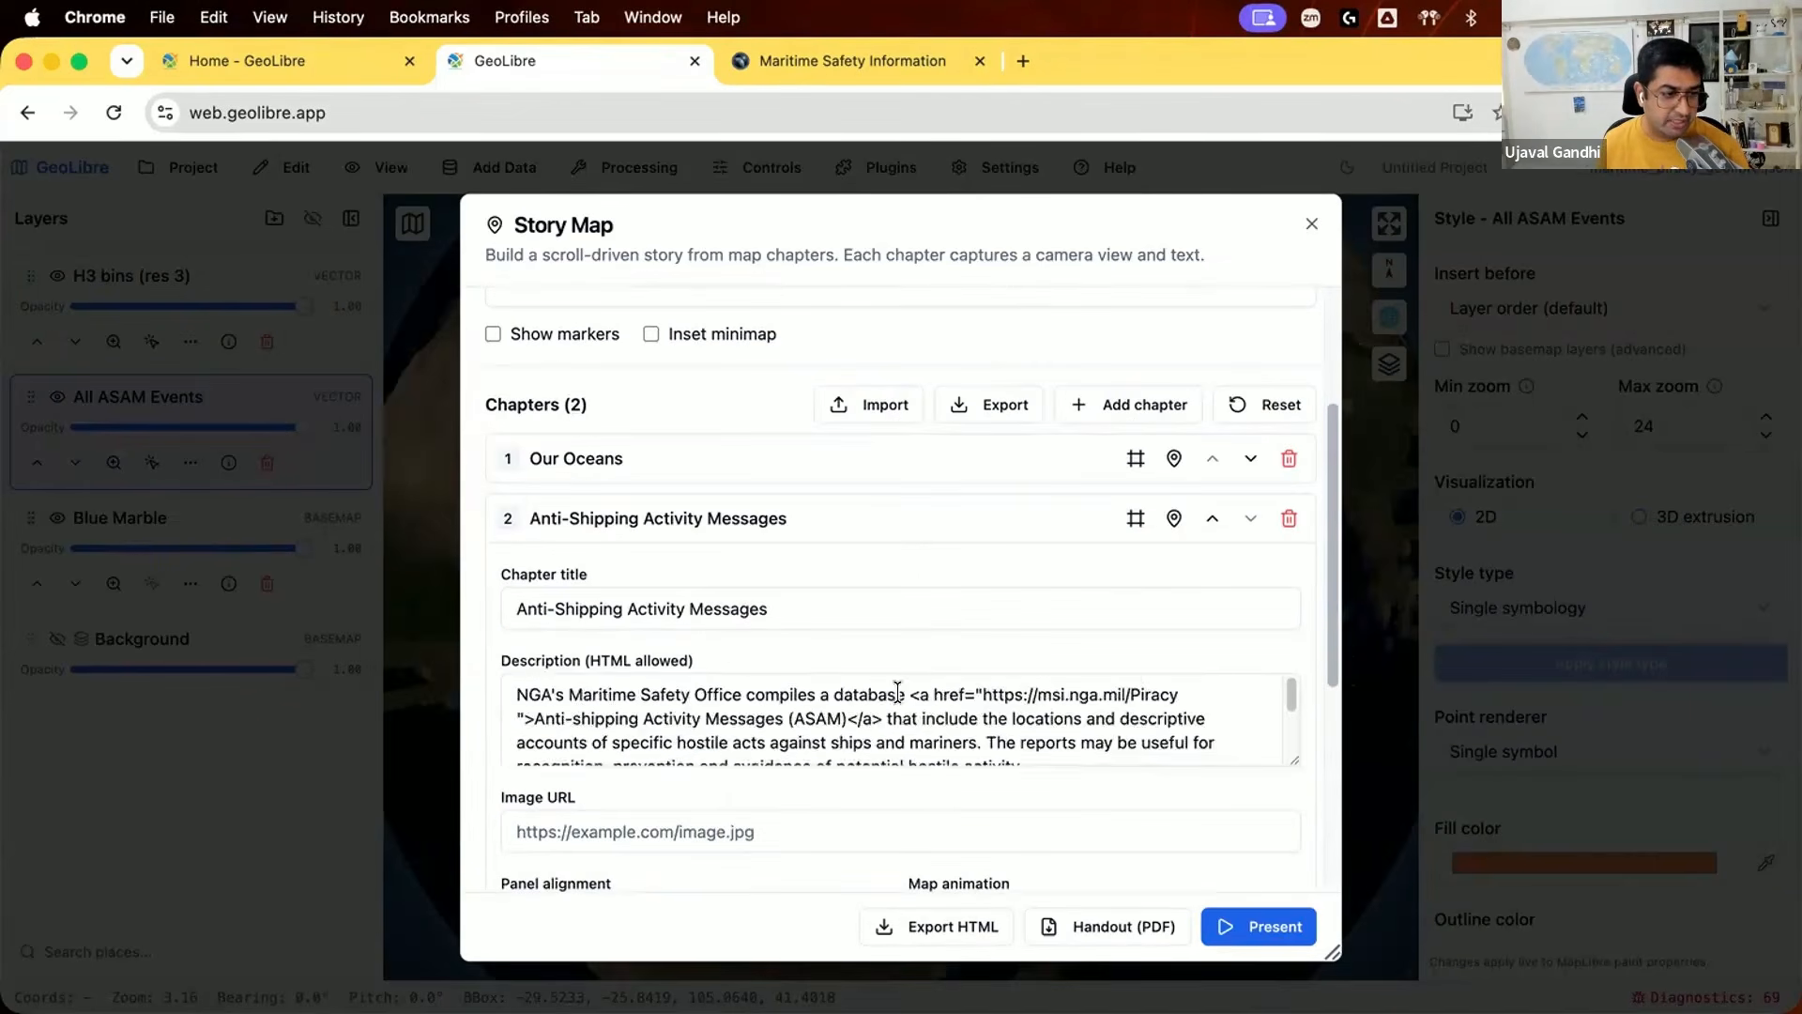
pyautogui.scroll(-2, 898, 693)
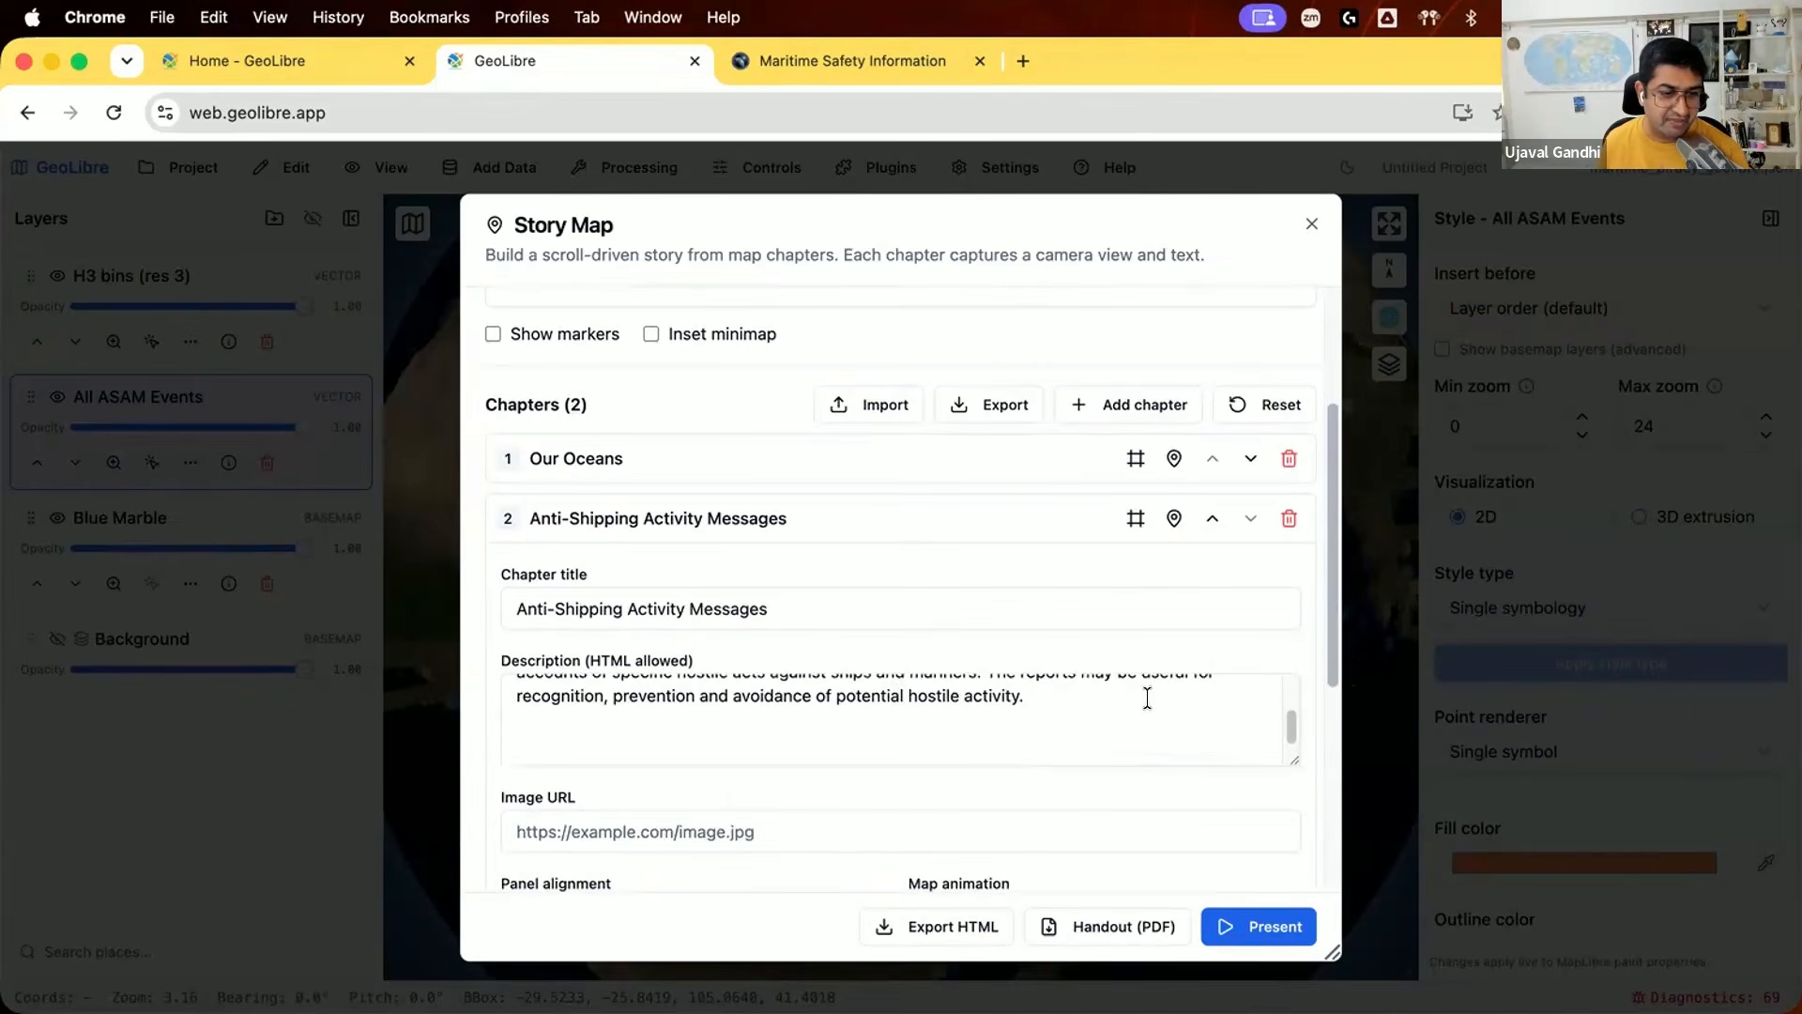
pyautogui.scroll(2, 1146, 708)
pyautogui.scroll(-1, 1297, 715)
pyautogui.scroll(-5, 1297, 717)
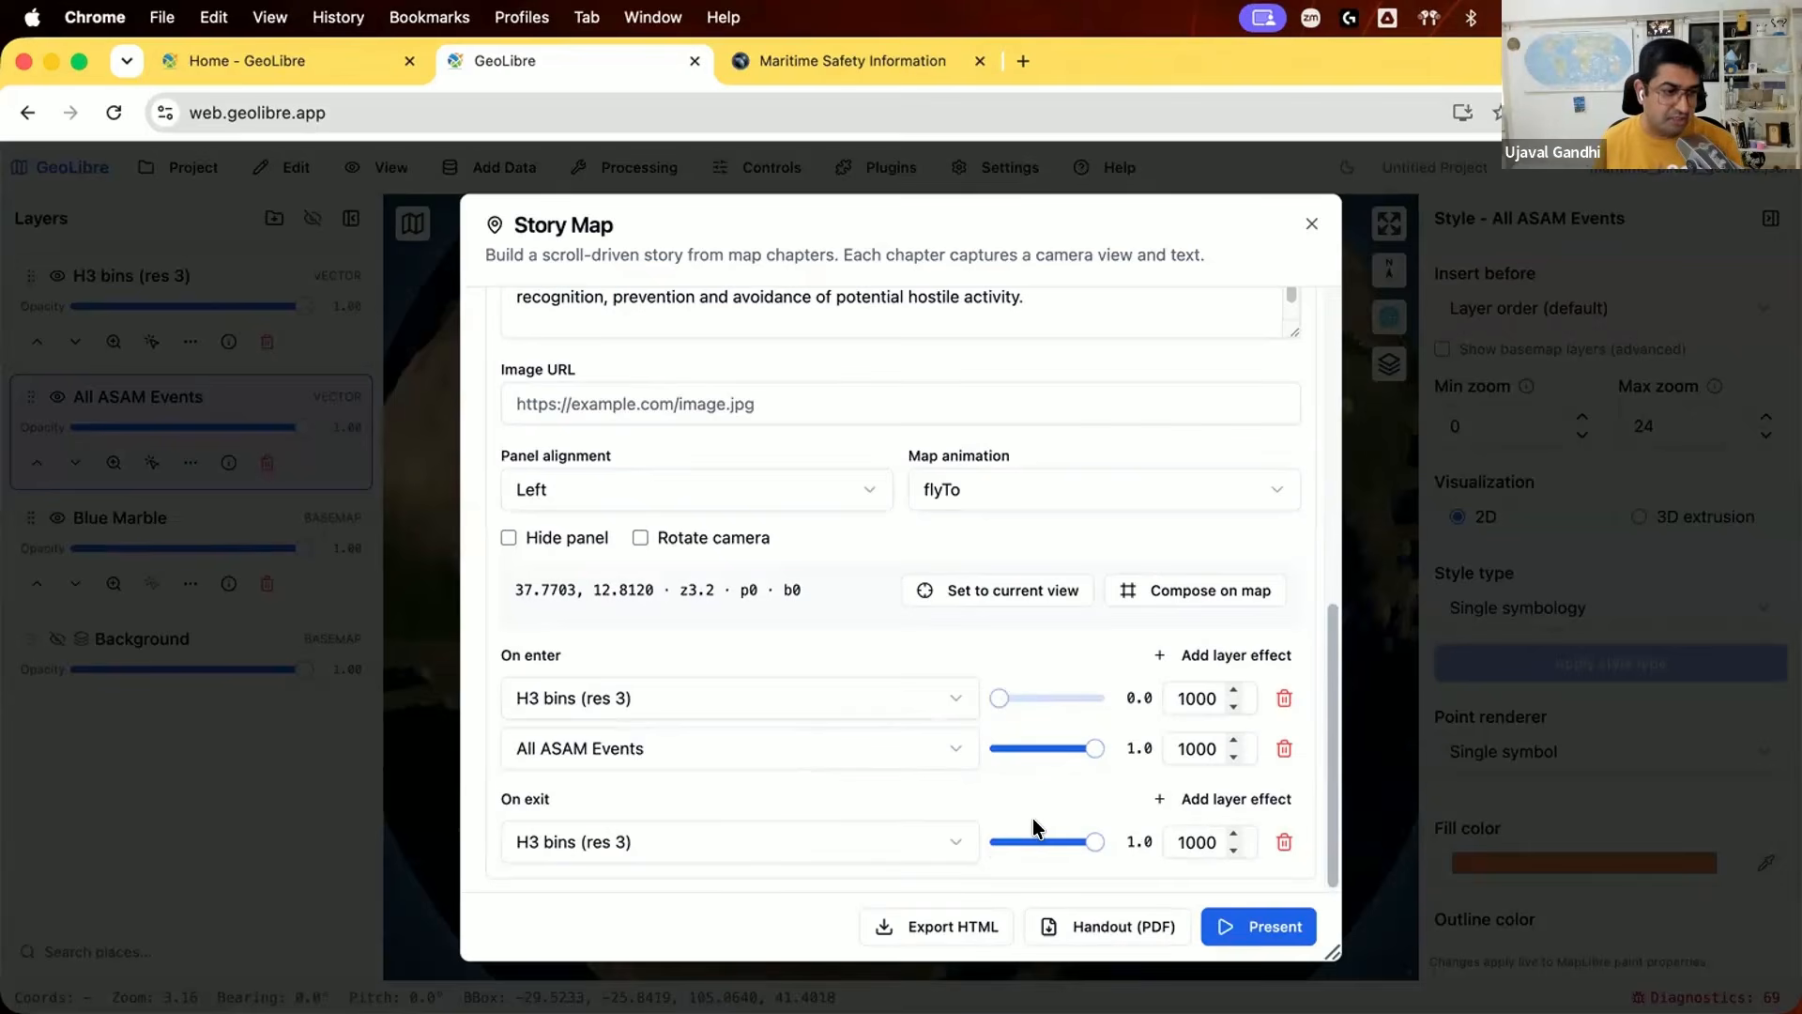
pyautogui.click(1239, 927)
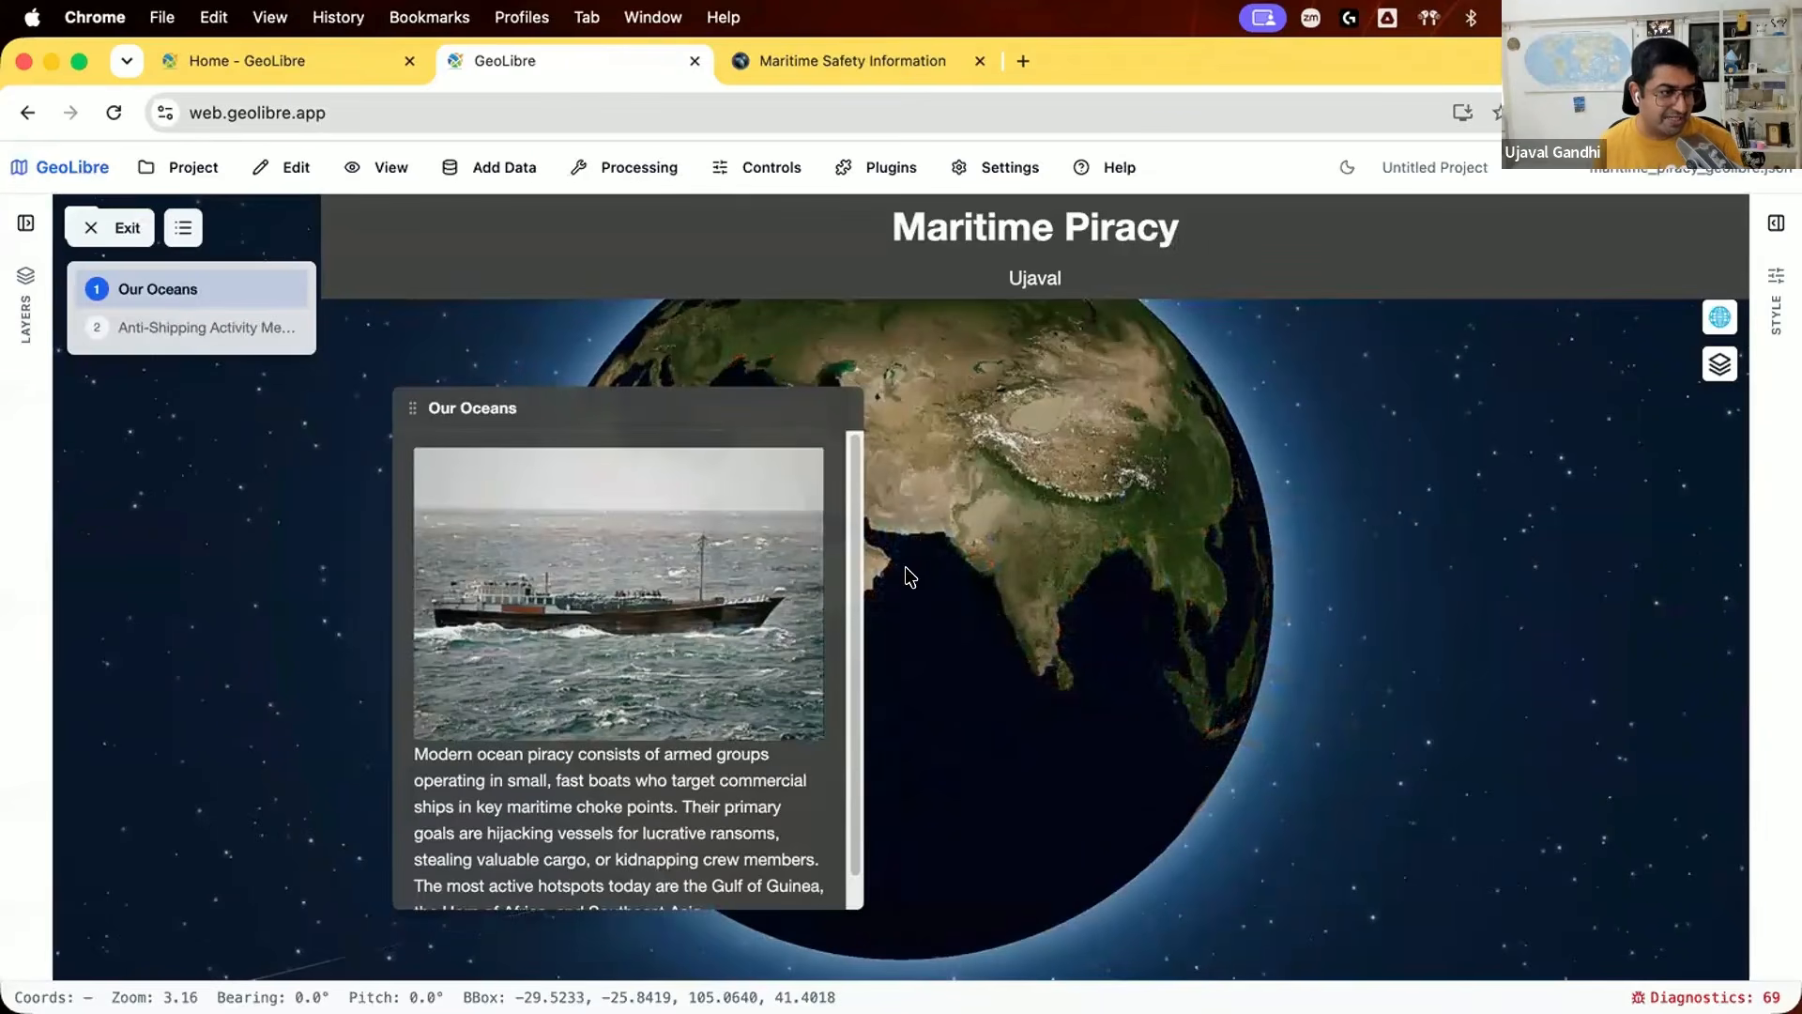
pyautogui.click(261, 334)
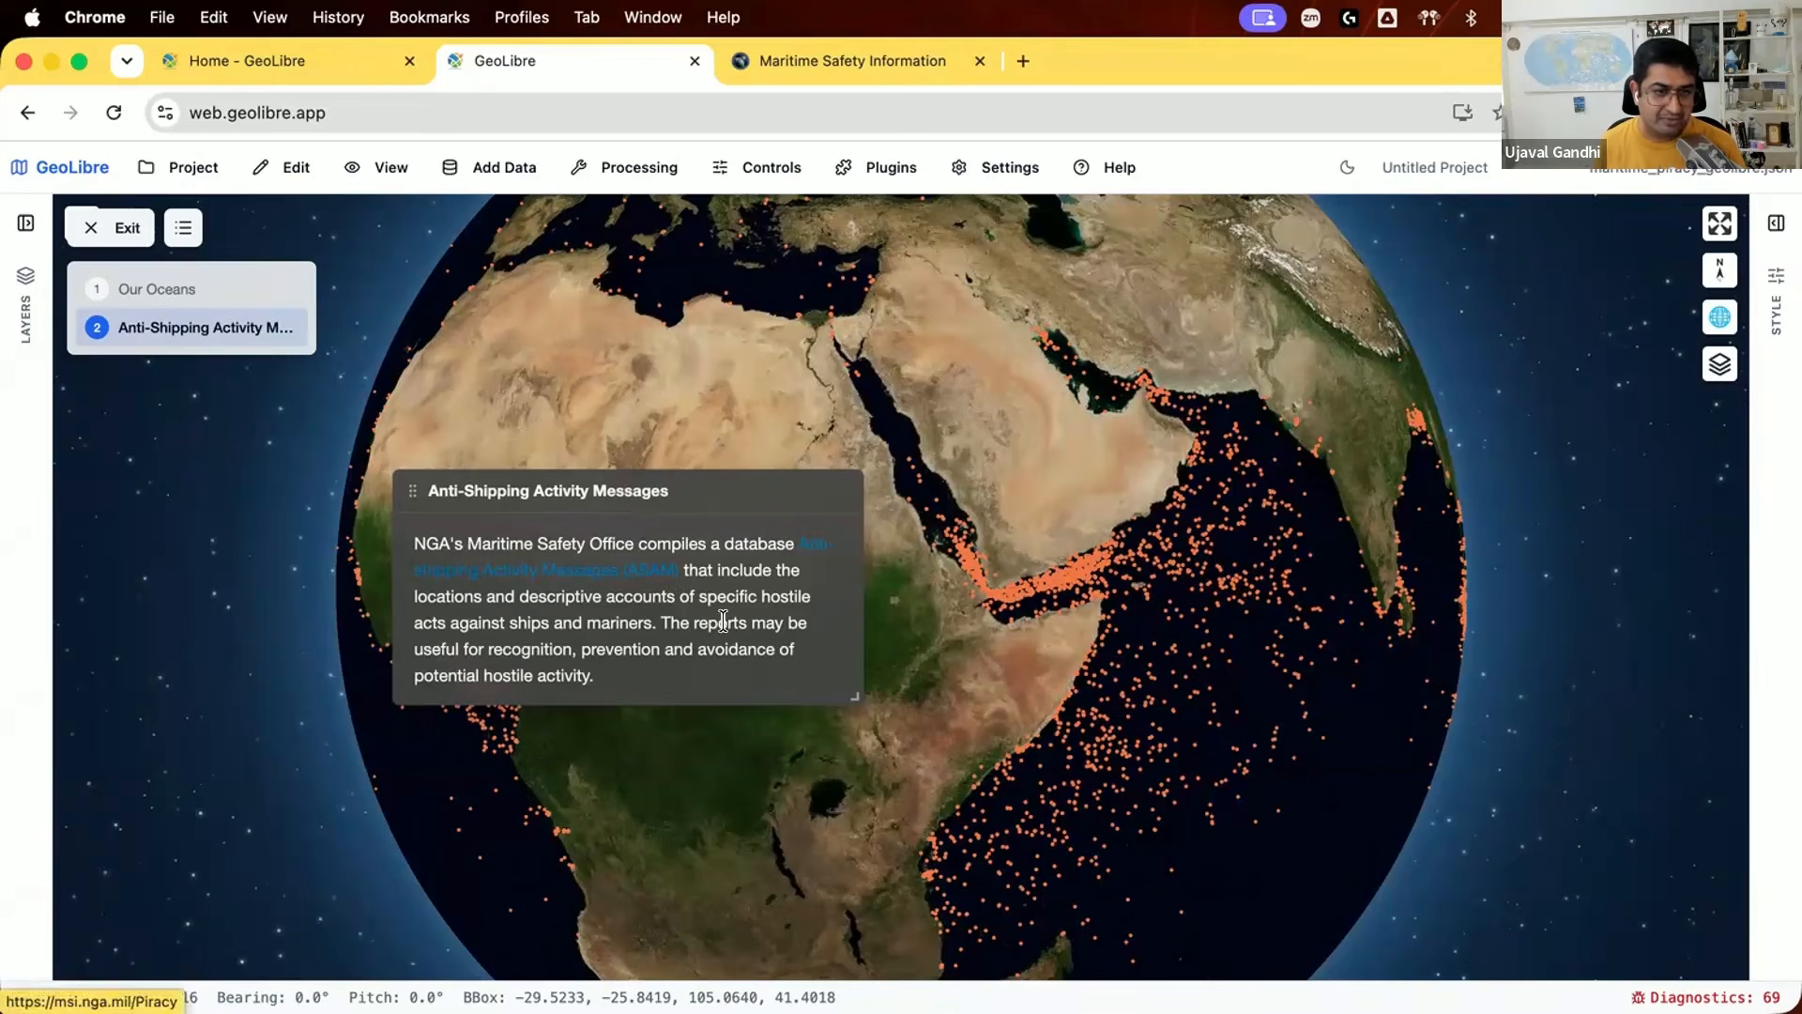
pyautogui.click(122, 230)
pyautogui.scroll(-2, 854, 764)
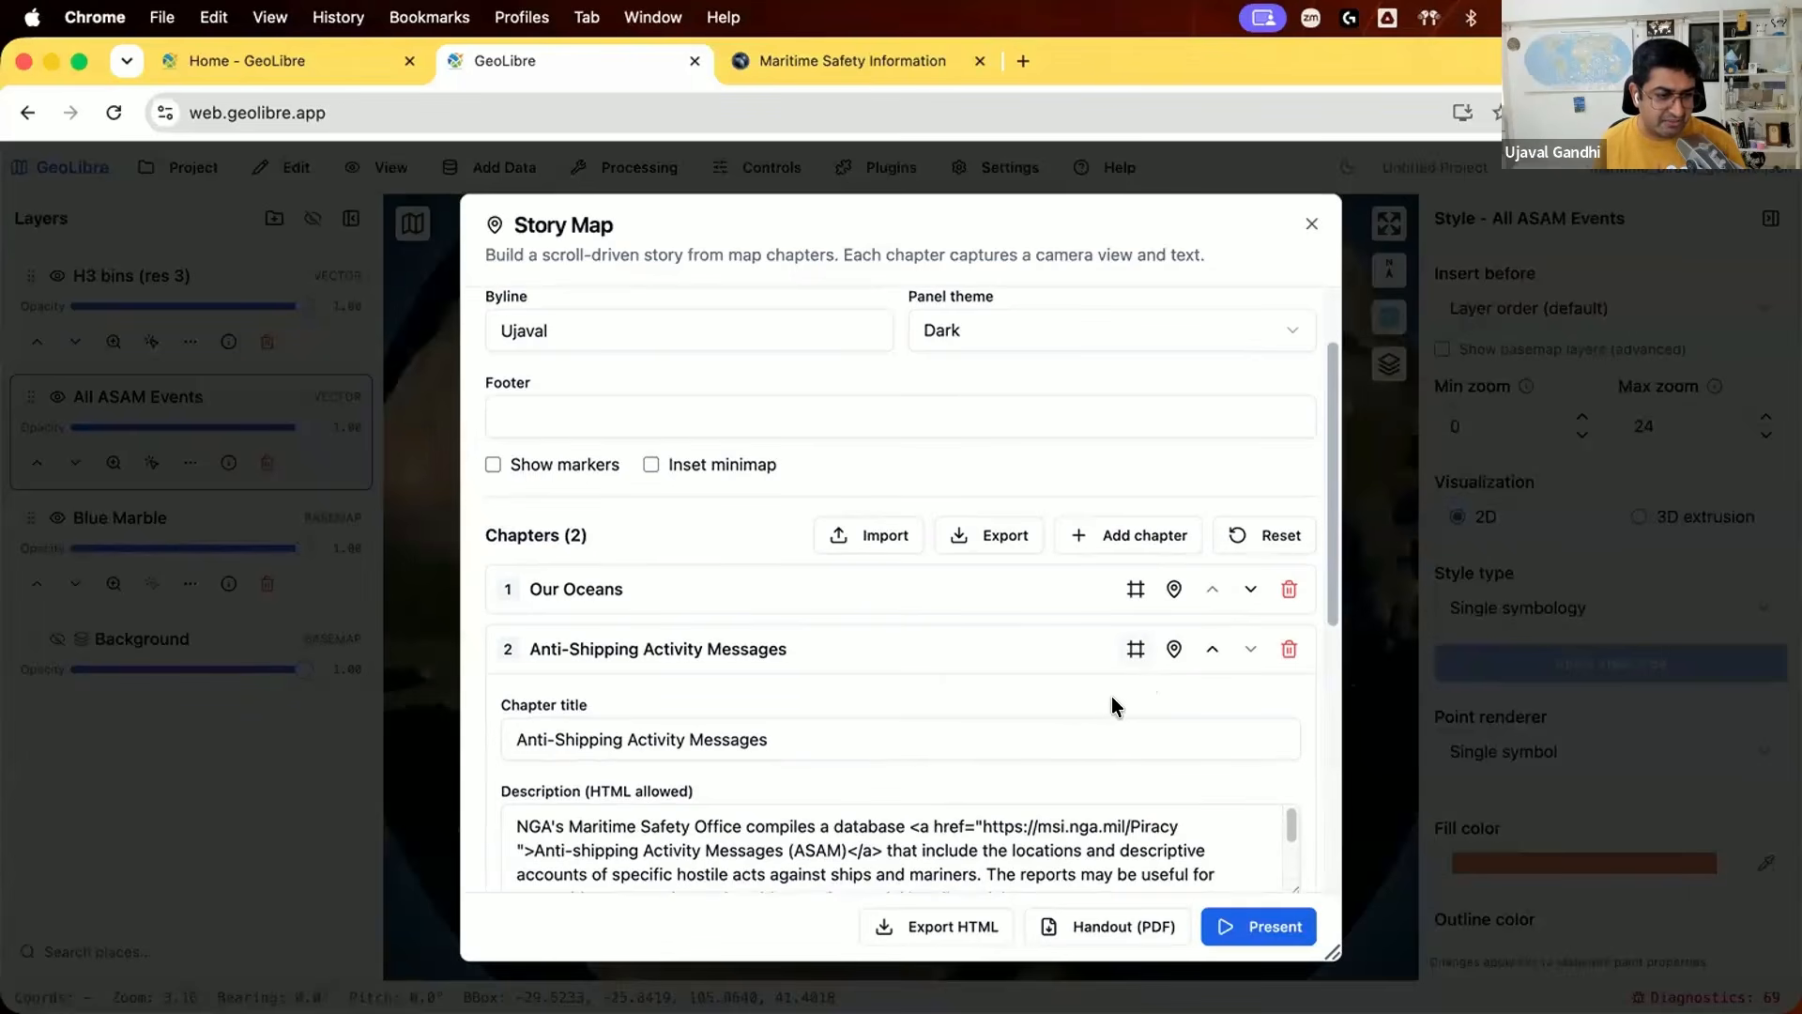
# Step: Add a third chapter to the story map and title it "Heatmap"
pyautogui.scroll(-3, 1117, 704)
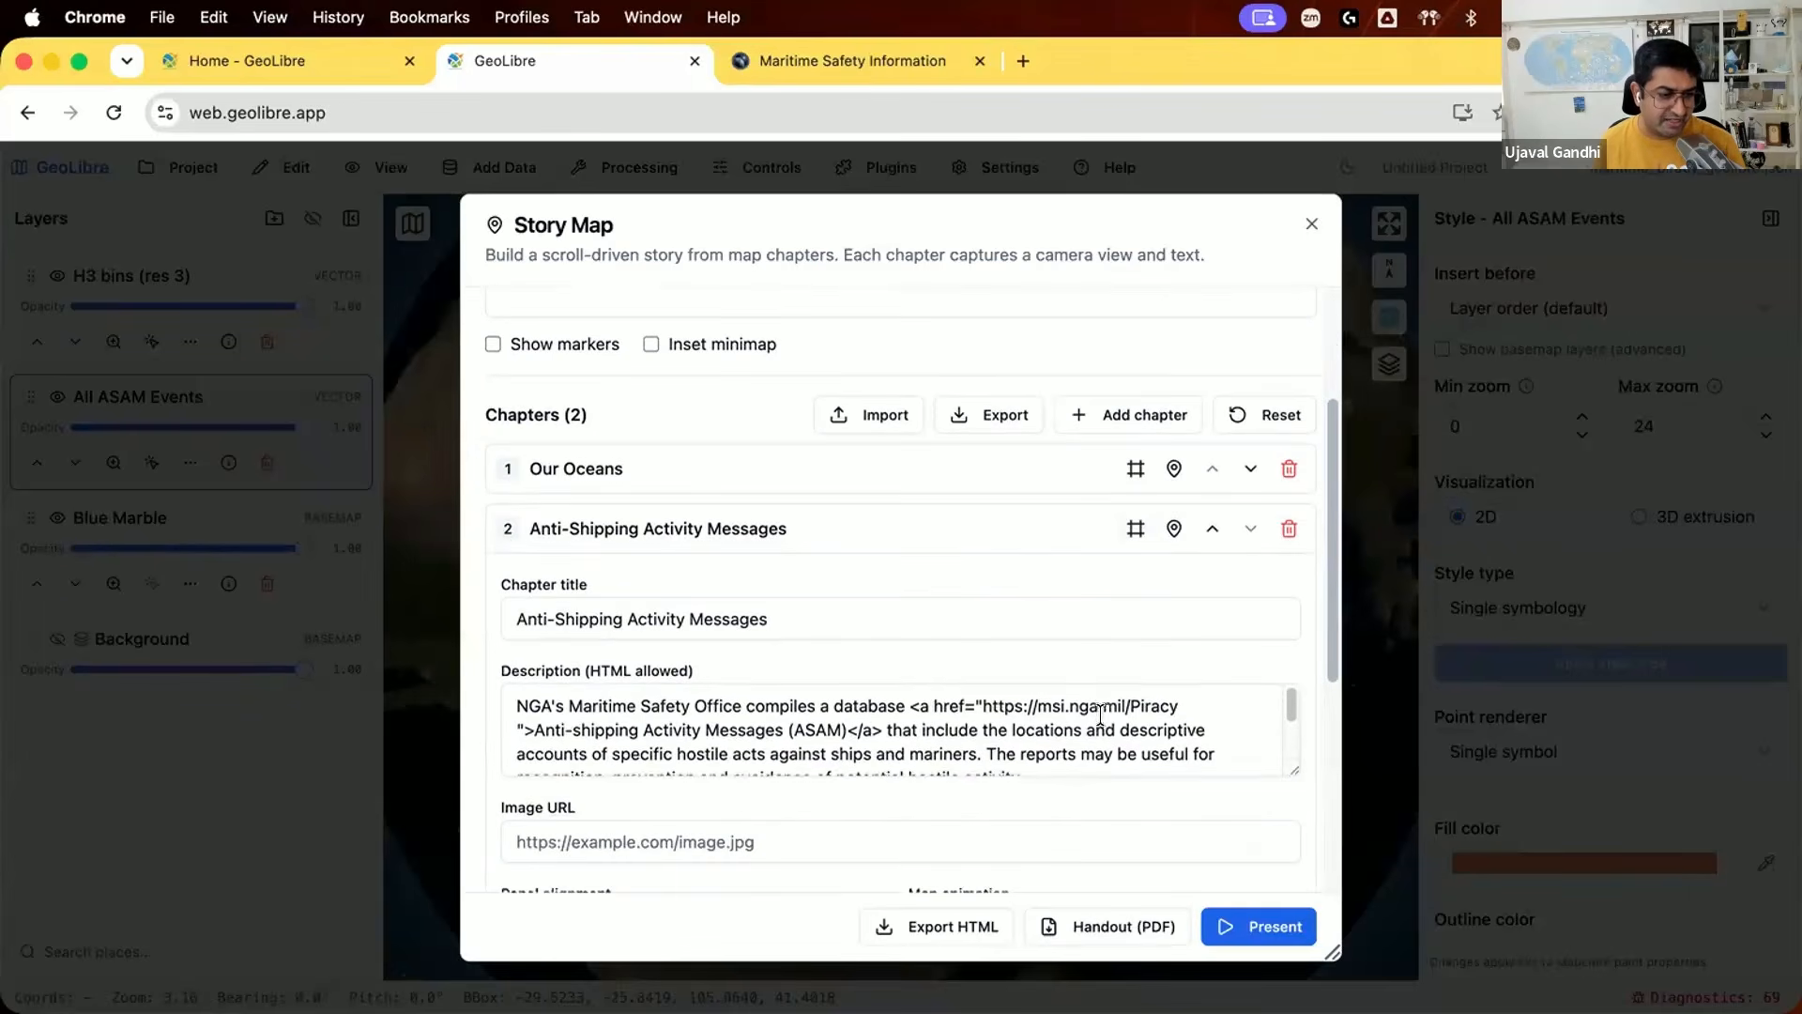
pyautogui.click(1103, 420)
pyautogui.click(659, 673)
pyautogui.press('super+a')
pyautogui.press('super+Tab')
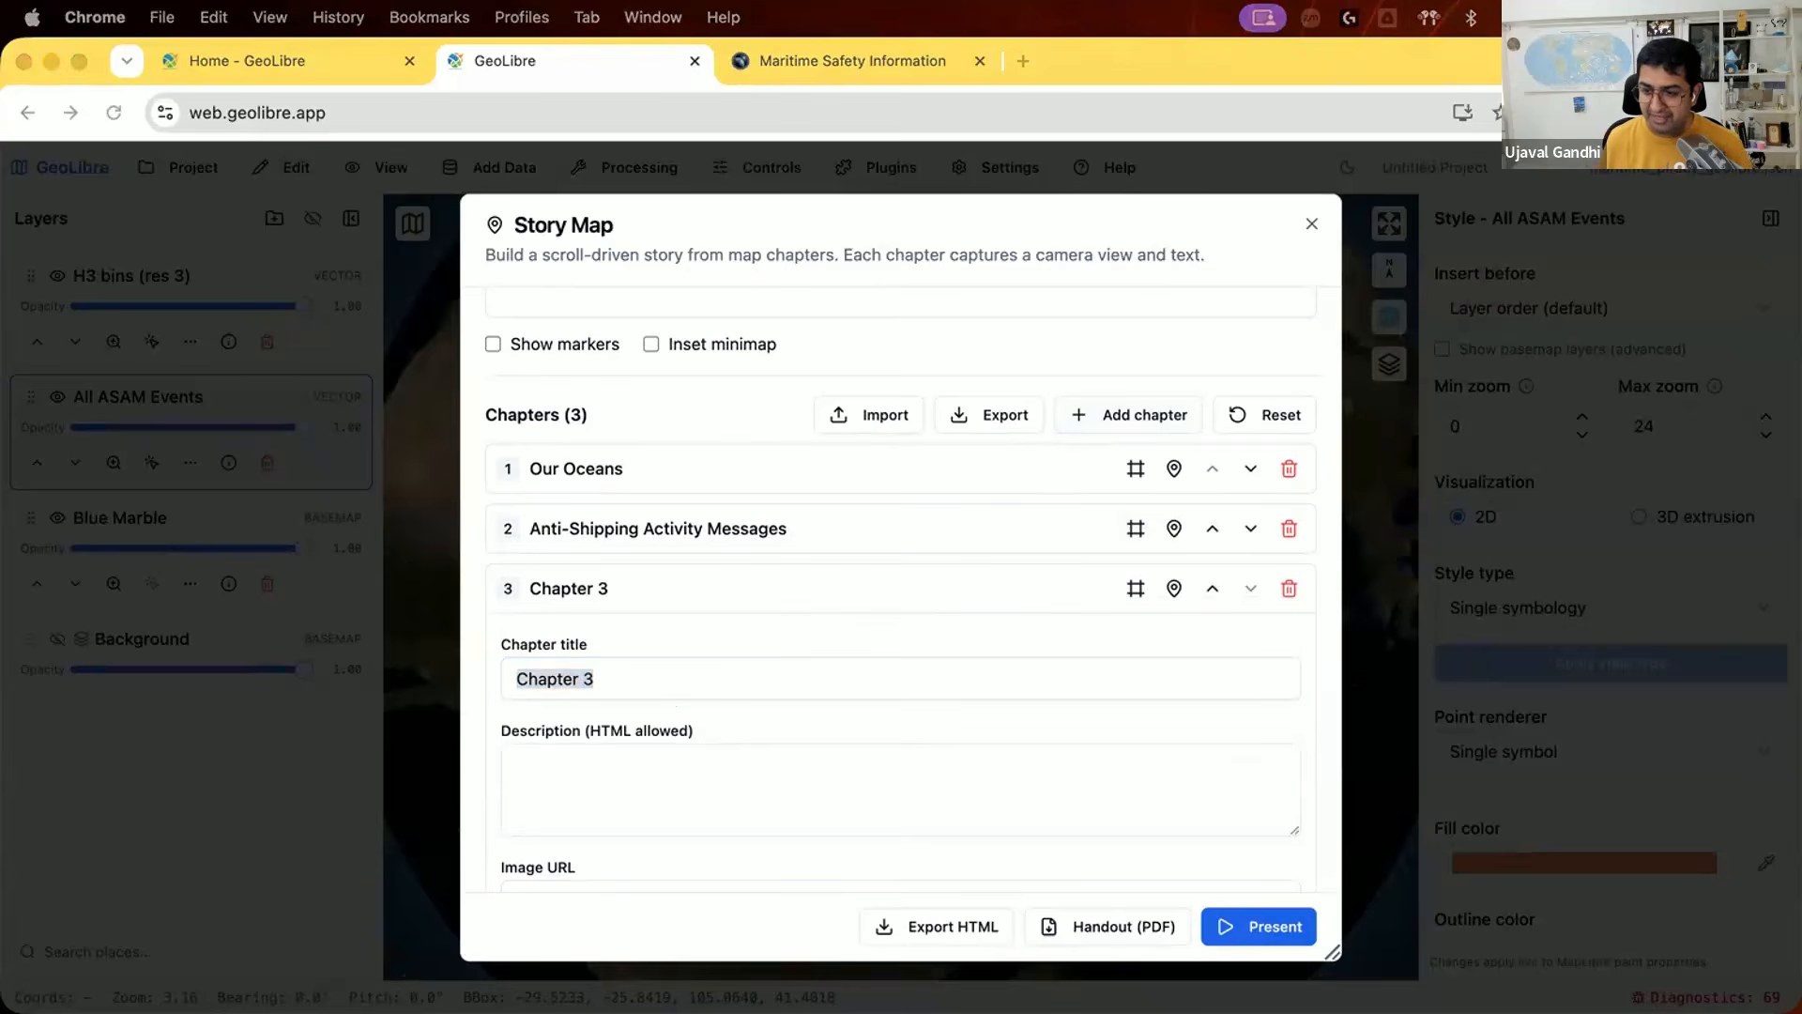
pyautogui.click(675, 674)
pyautogui.press('super+a')
pyautogui.write('Heatmap')
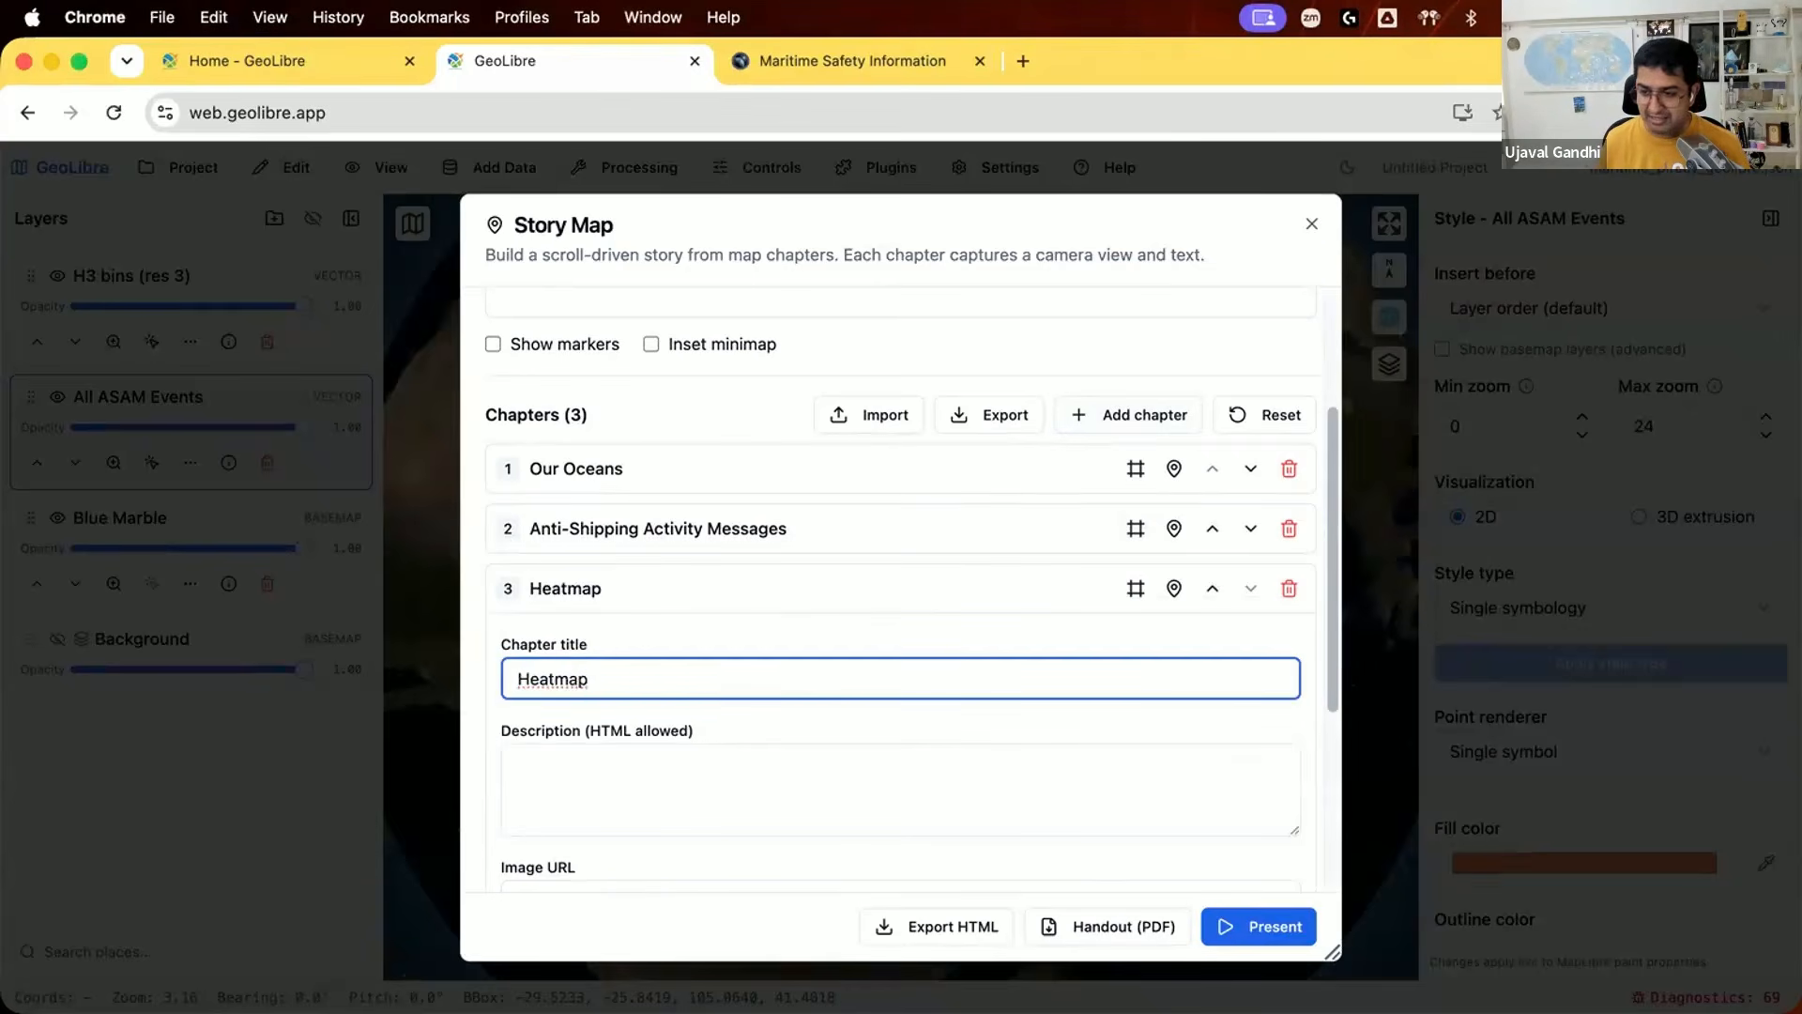
# Step: Fill the Heatmap chapter's description with the copied text on aggregating incident reports over the H3 grid and the piracy hotspots
pyautogui.press('super+Tab')
pyautogui.press('super+Tab')
pyautogui.click(714, 785)
pyautogui.write('We aggregate these incident reports over the H3 grid and discover that the hotspots of piracy incidents are in Gulf of Guinea, Bay of Bengal and Southeast Asia.')
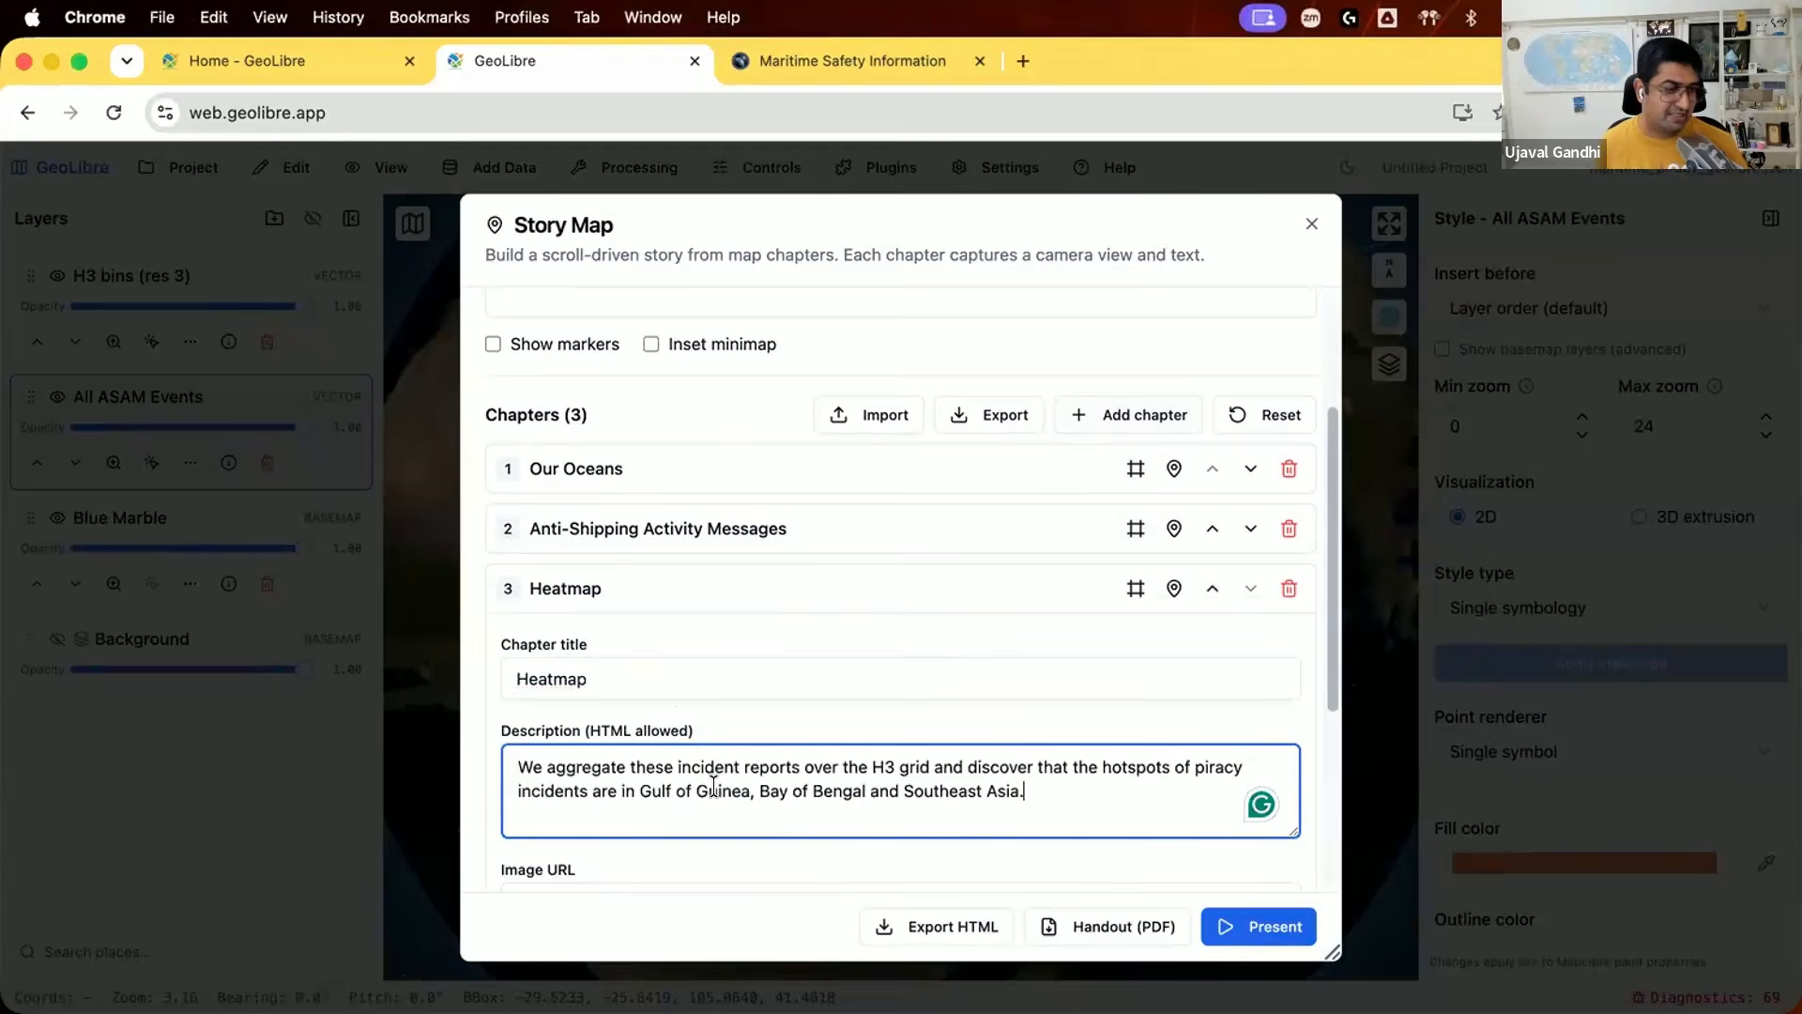
# Step: Add an on-enter layer effect to the Heatmap chapter that sets All ASAM Events to opacity 0.0
pyautogui.scroll(-5, 752, 772)
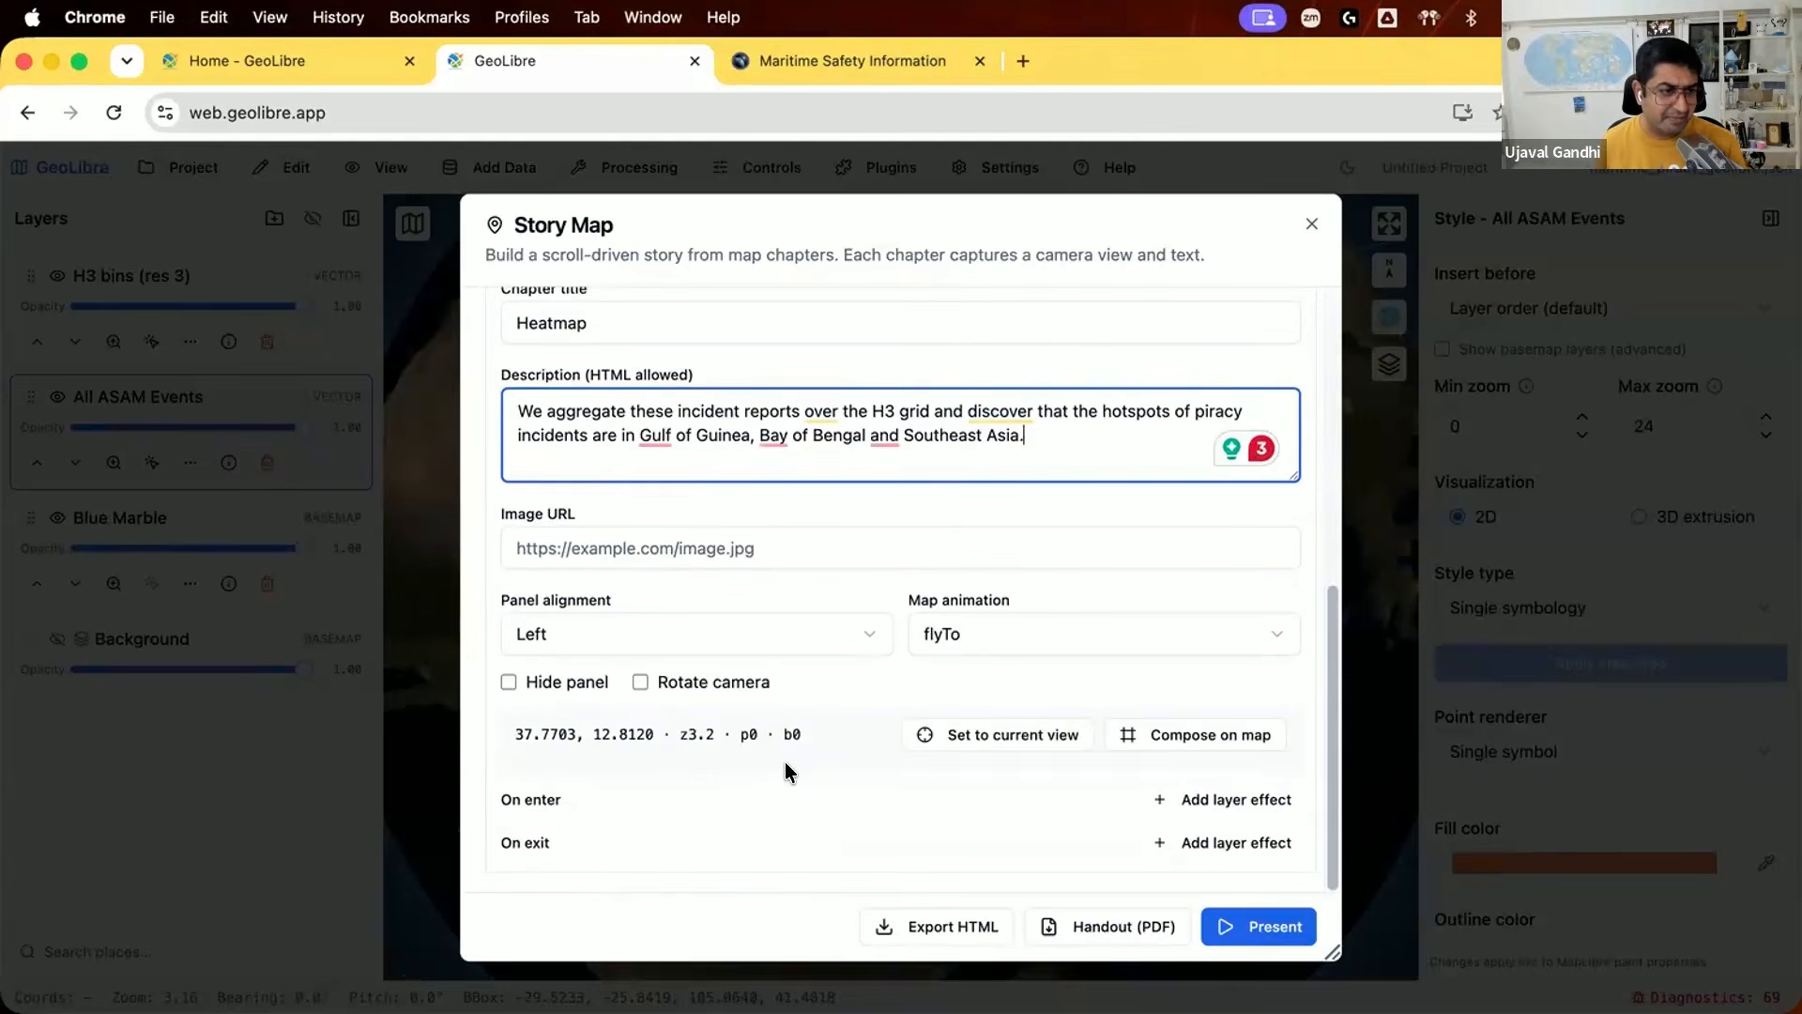
pyautogui.scroll(4, 789, 772)
pyautogui.scroll(-4, 965, 711)
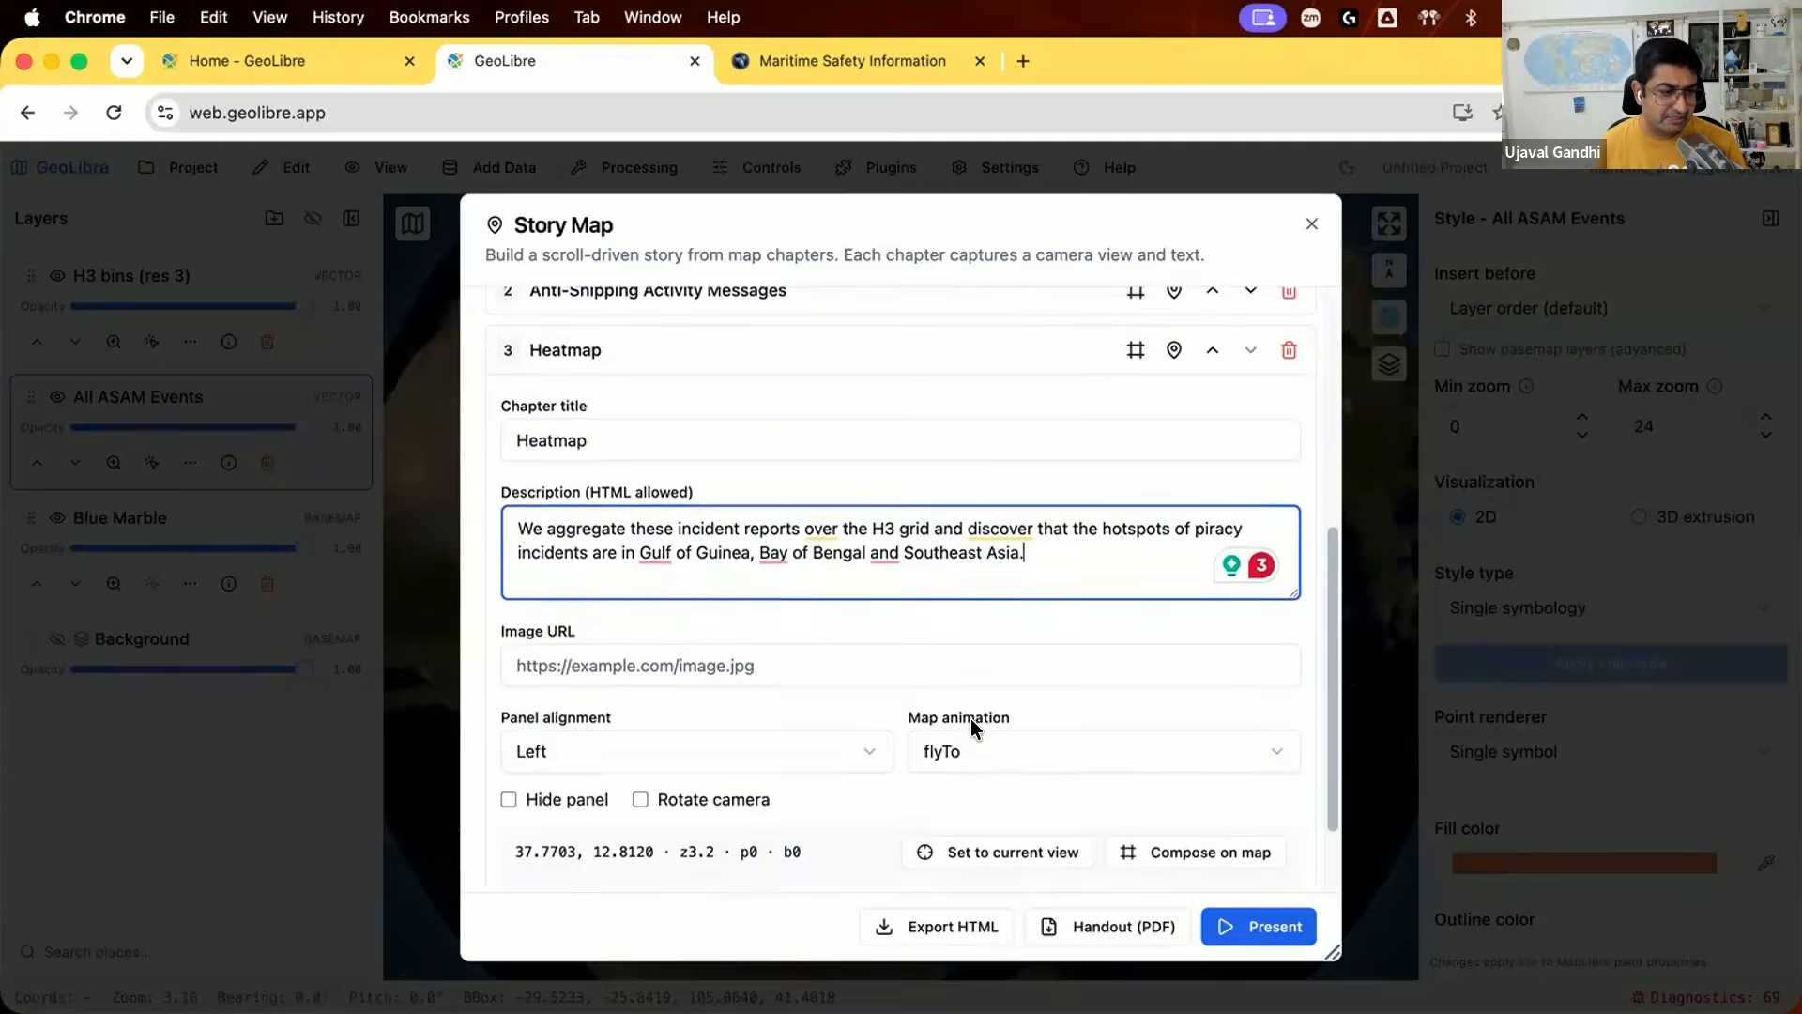
pyautogui.click(1073, 793)
pyautogui.scroll(-1, 890, 792)
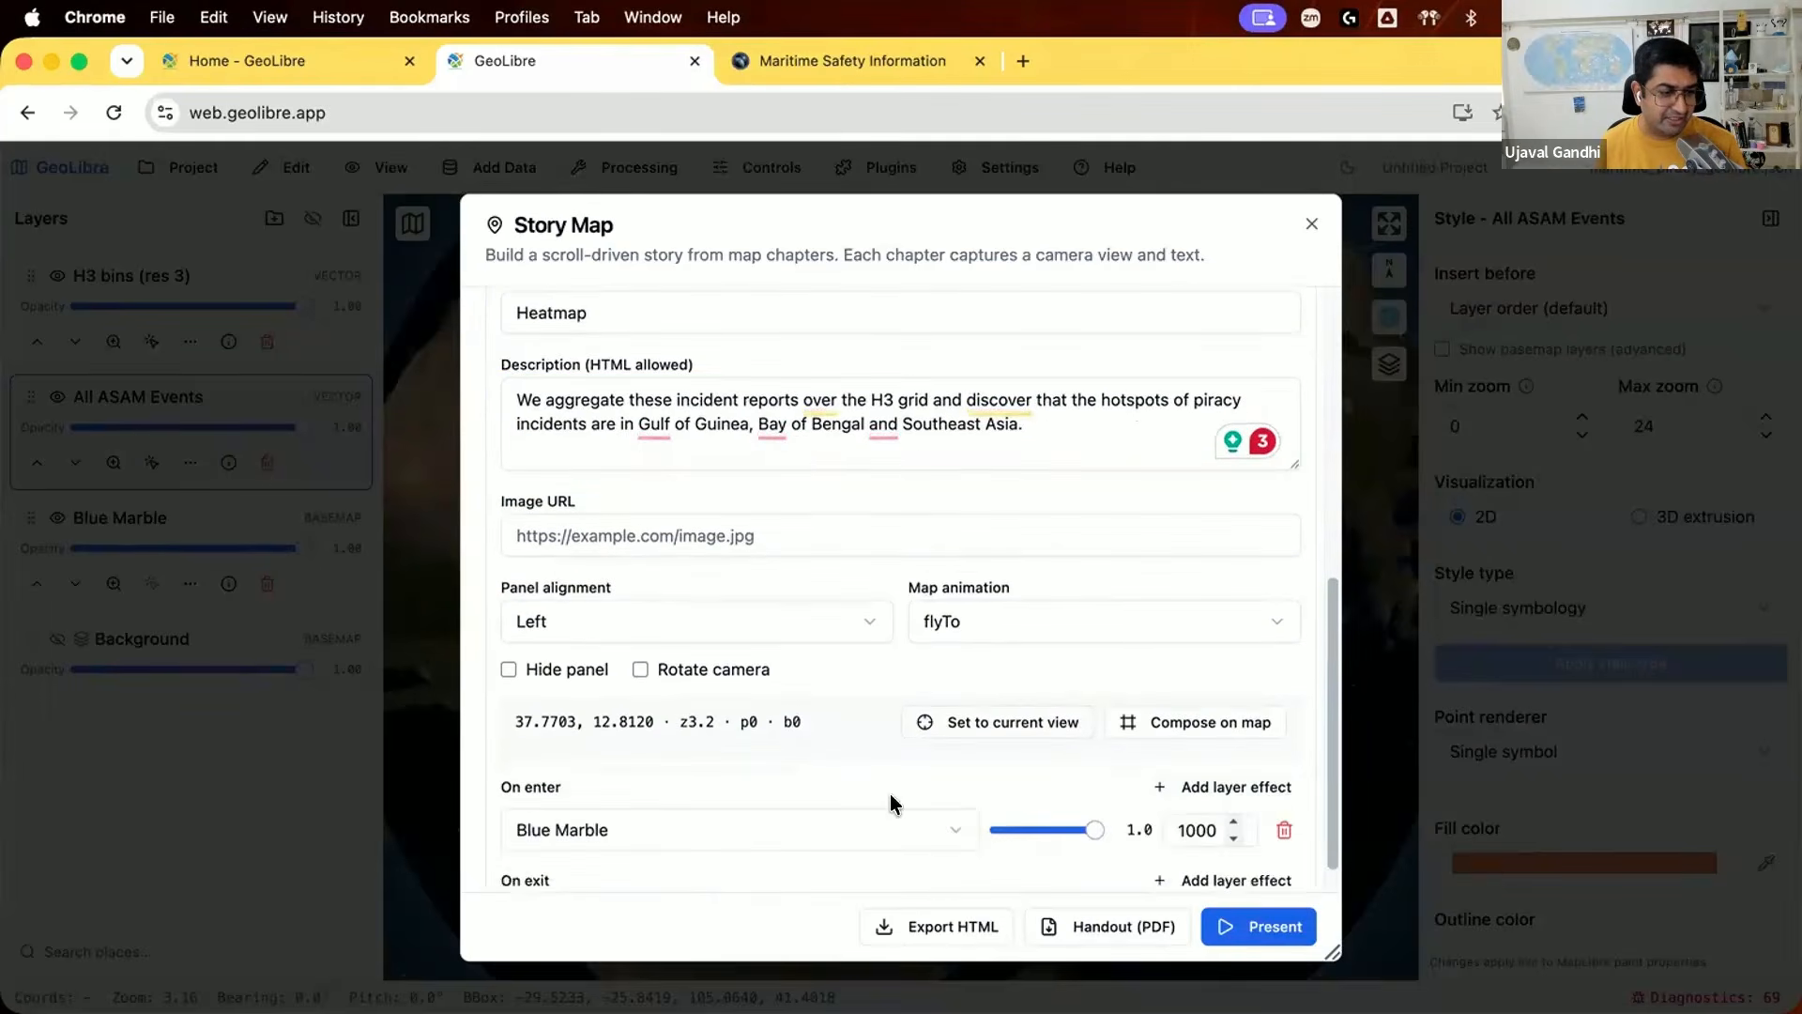
pyautogui.click(821, 791)
pyautogui.click(798, 813)
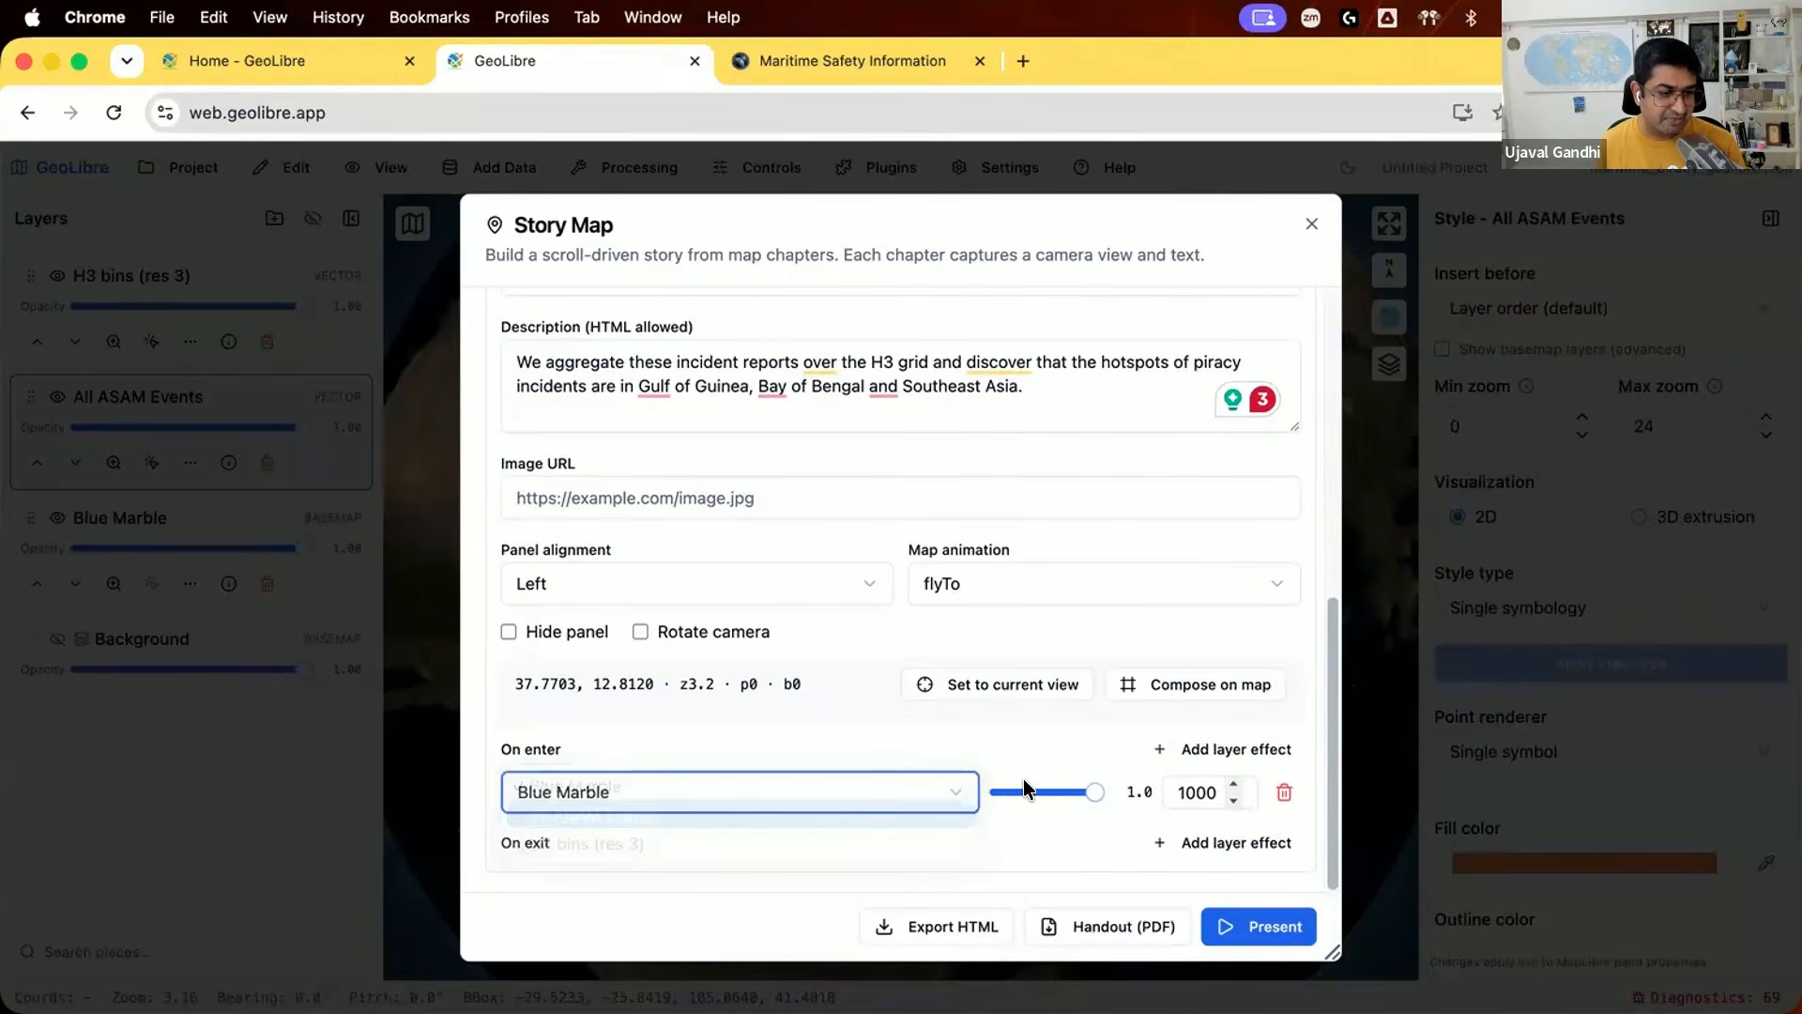
pyautogui.moveTo(1080, 791); pyautogui.dragTo(1012, 777)
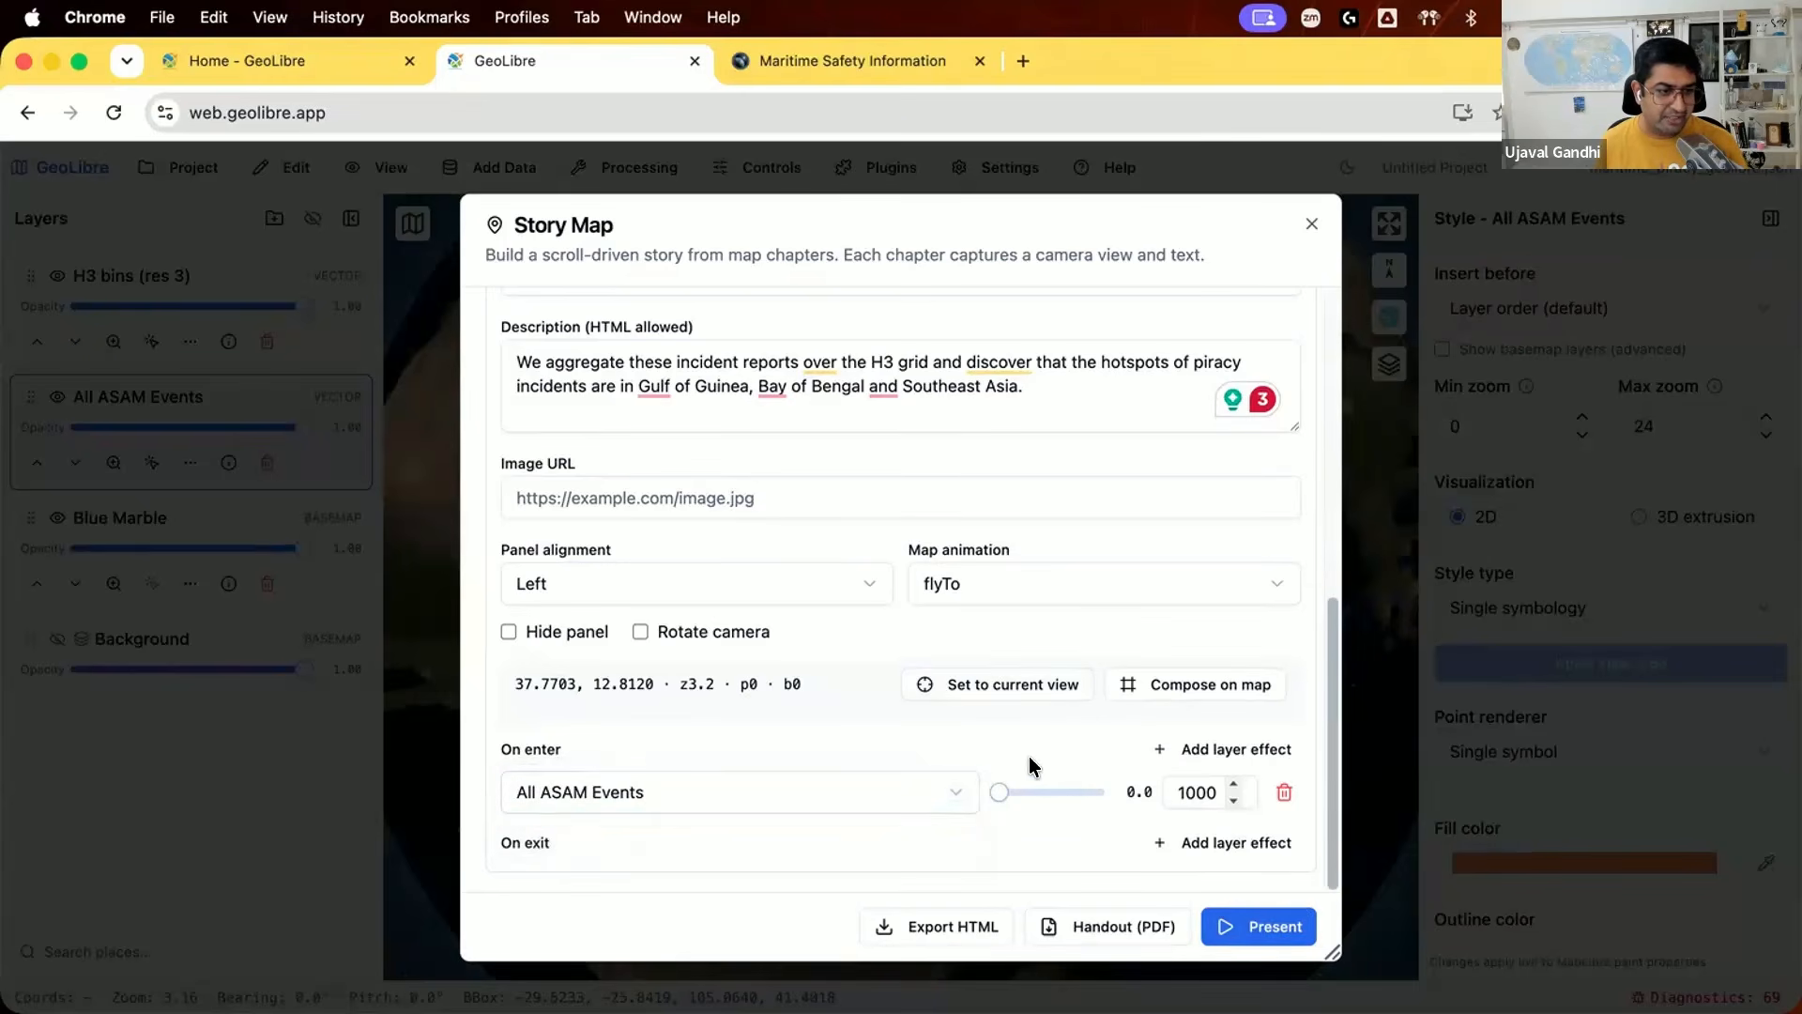
# Step: Compose the Heatmap chapter's view over the Indian Ocean and Southeast Asia, tilted about 32.5° at zoom about 2.6, and save it
pyautogui.scroll(5, 1042, 657)
pyautogui.click(1136, 441)
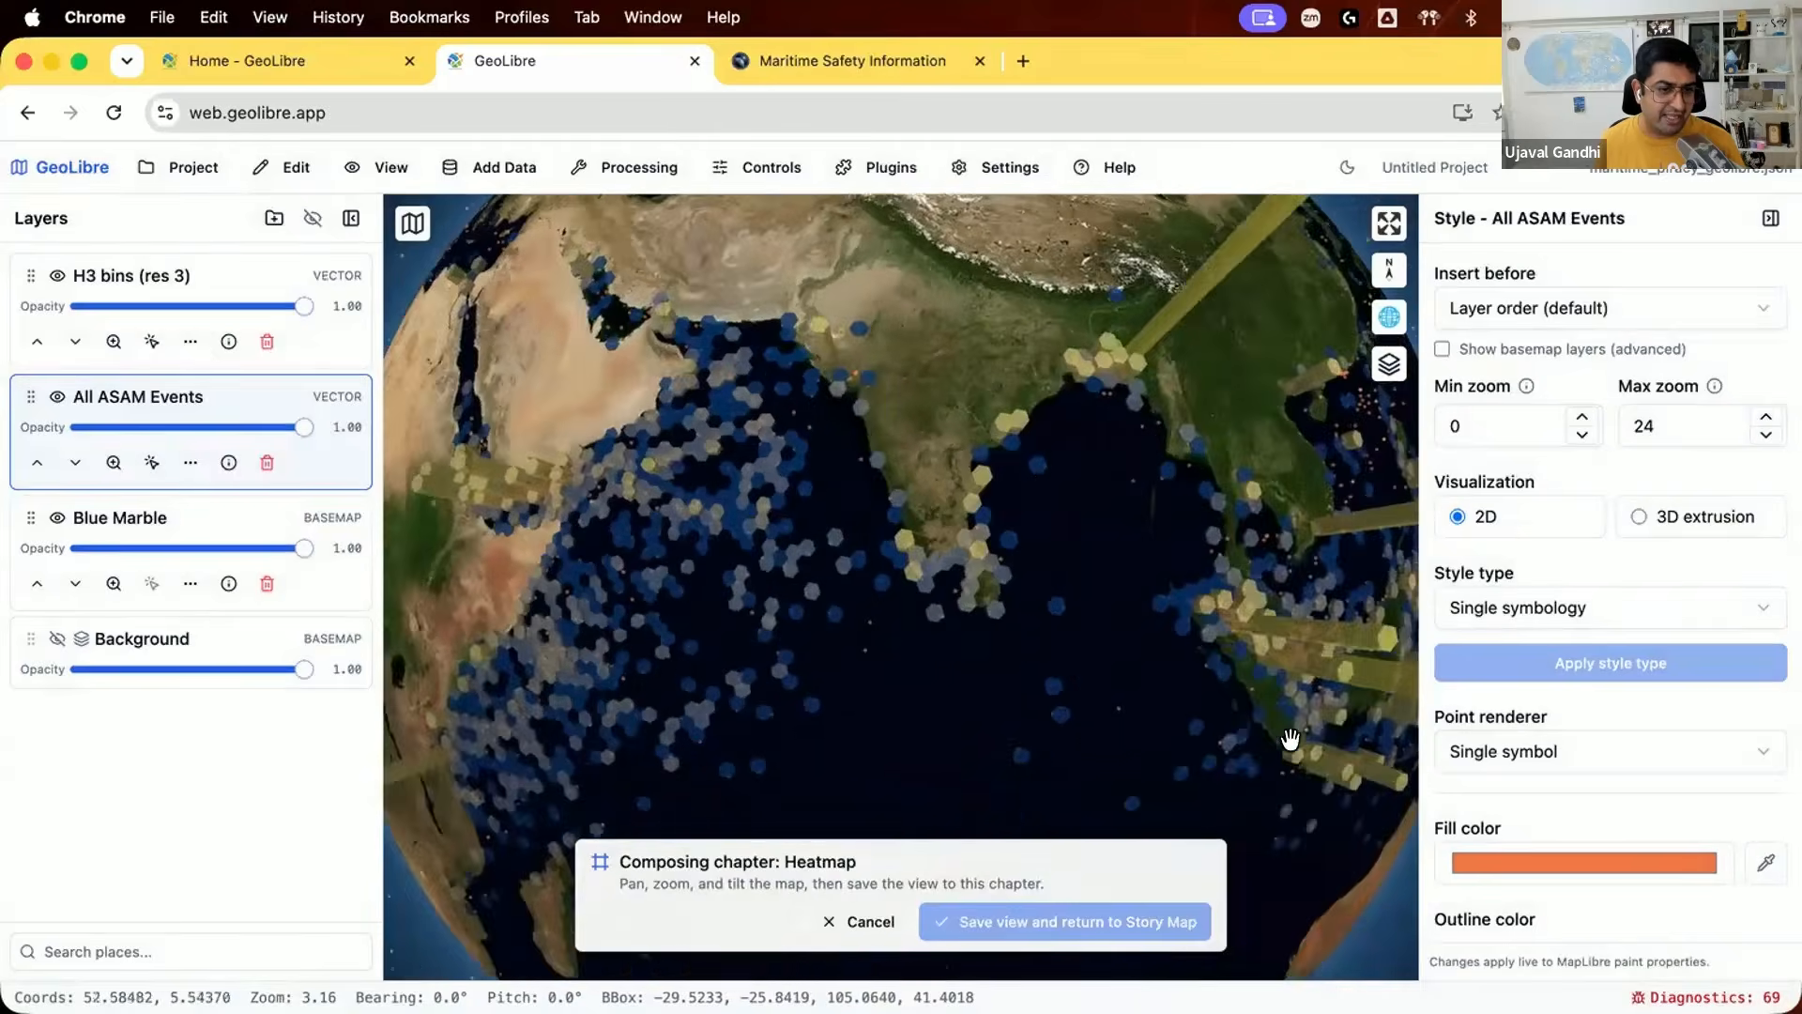
pyautogui.moveTo(1288, 745); pyautogui.dragTo(1086, 656)
pyautogui.moveTo(984, 460); pyautogui.dragTo(992, 409)
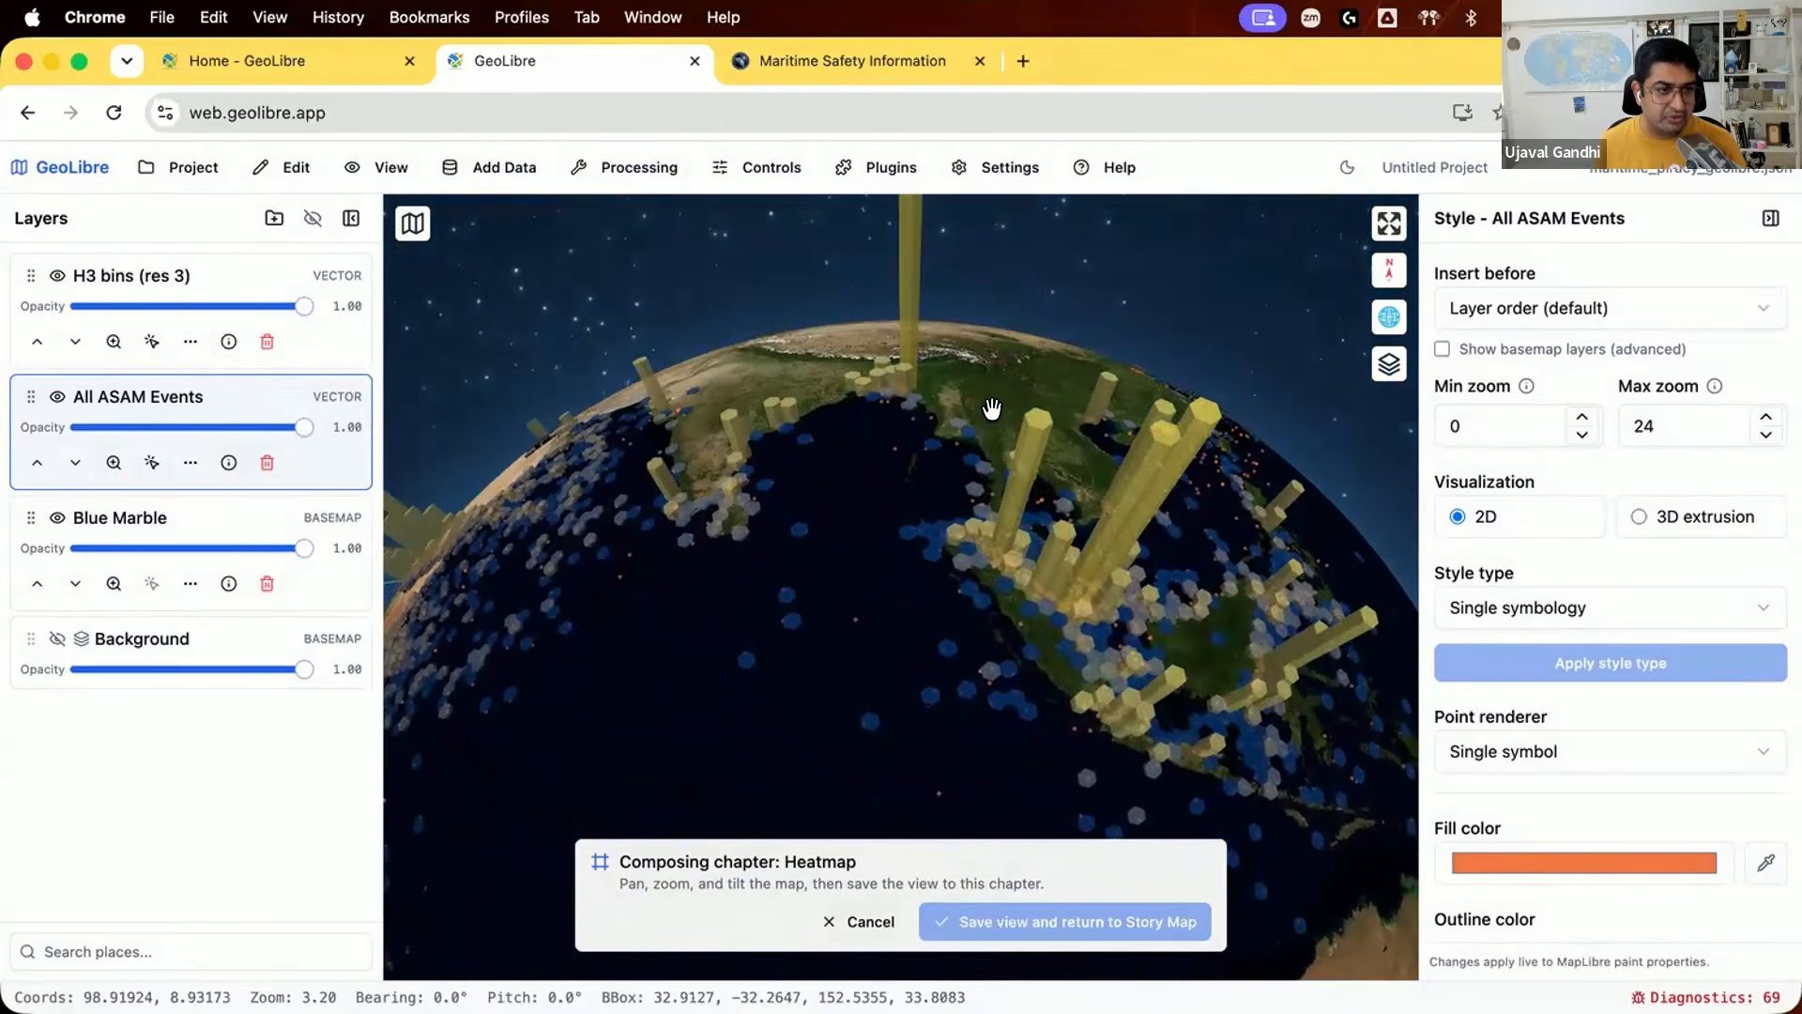
pyautogui.scroll(-2, 977, 451)
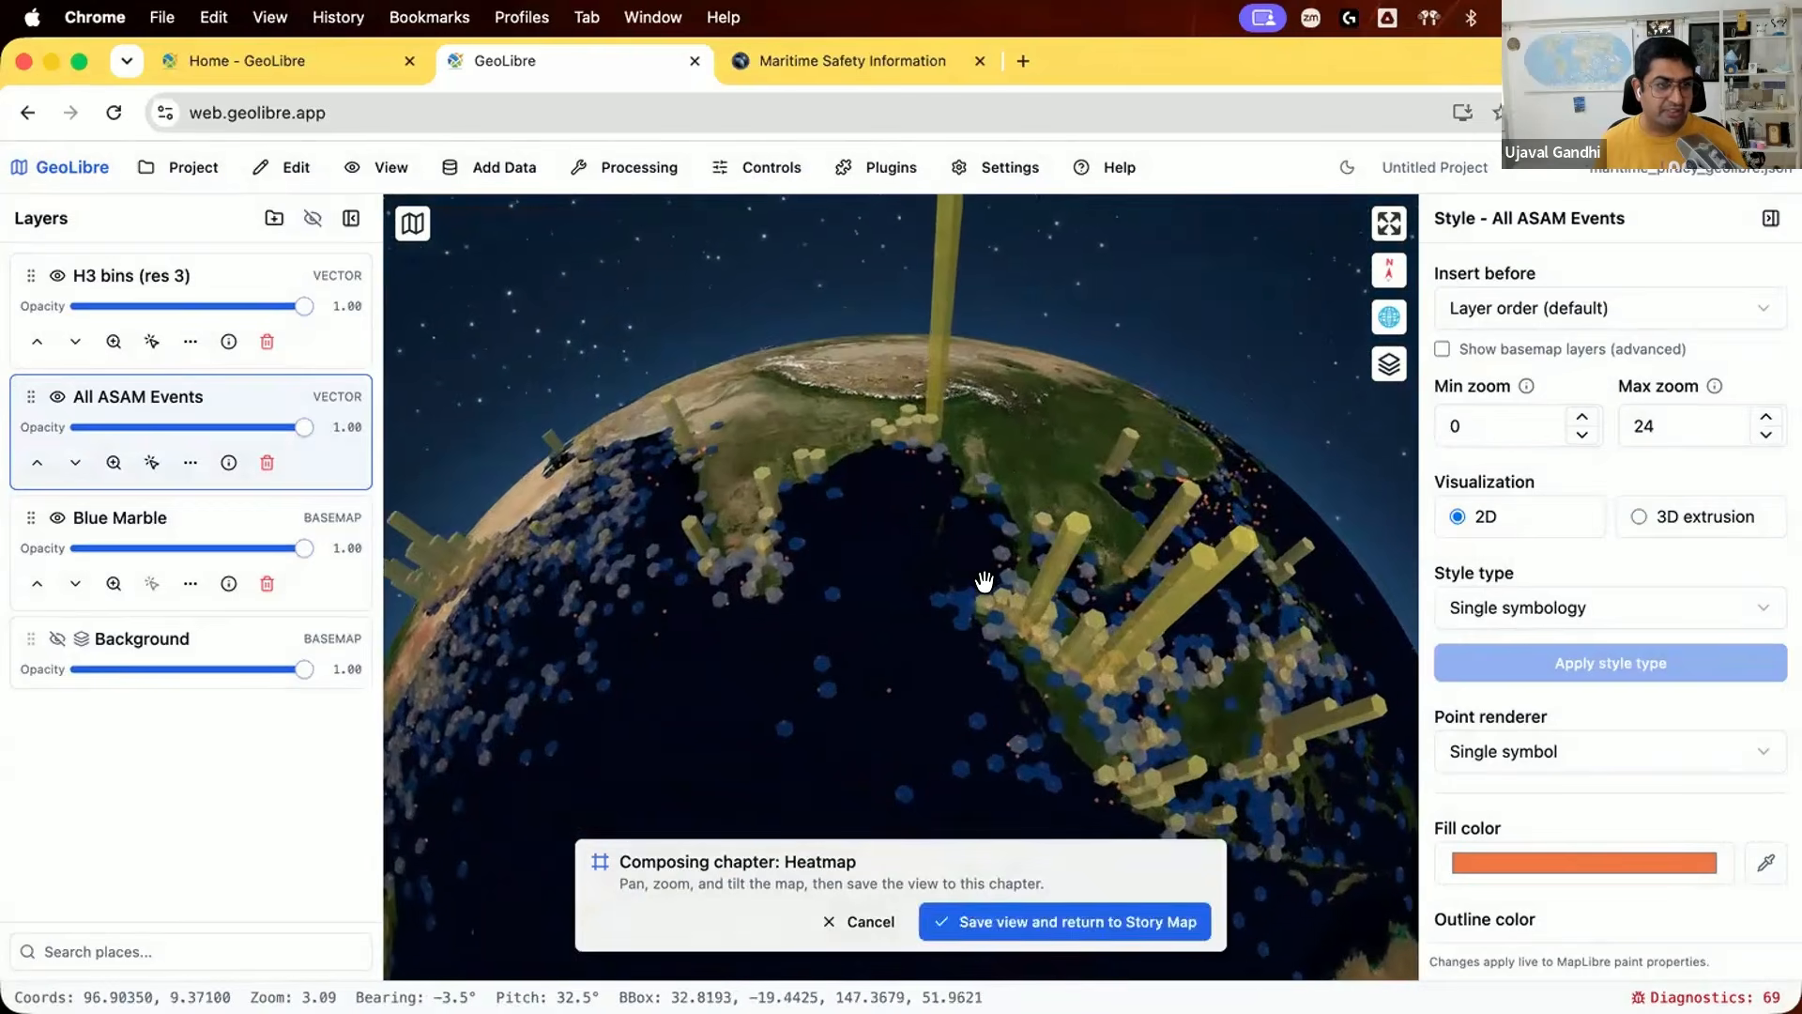
pyautogui.scroll(-3, 983, 584)
pyautogui.scroll(-2, 984, 582)
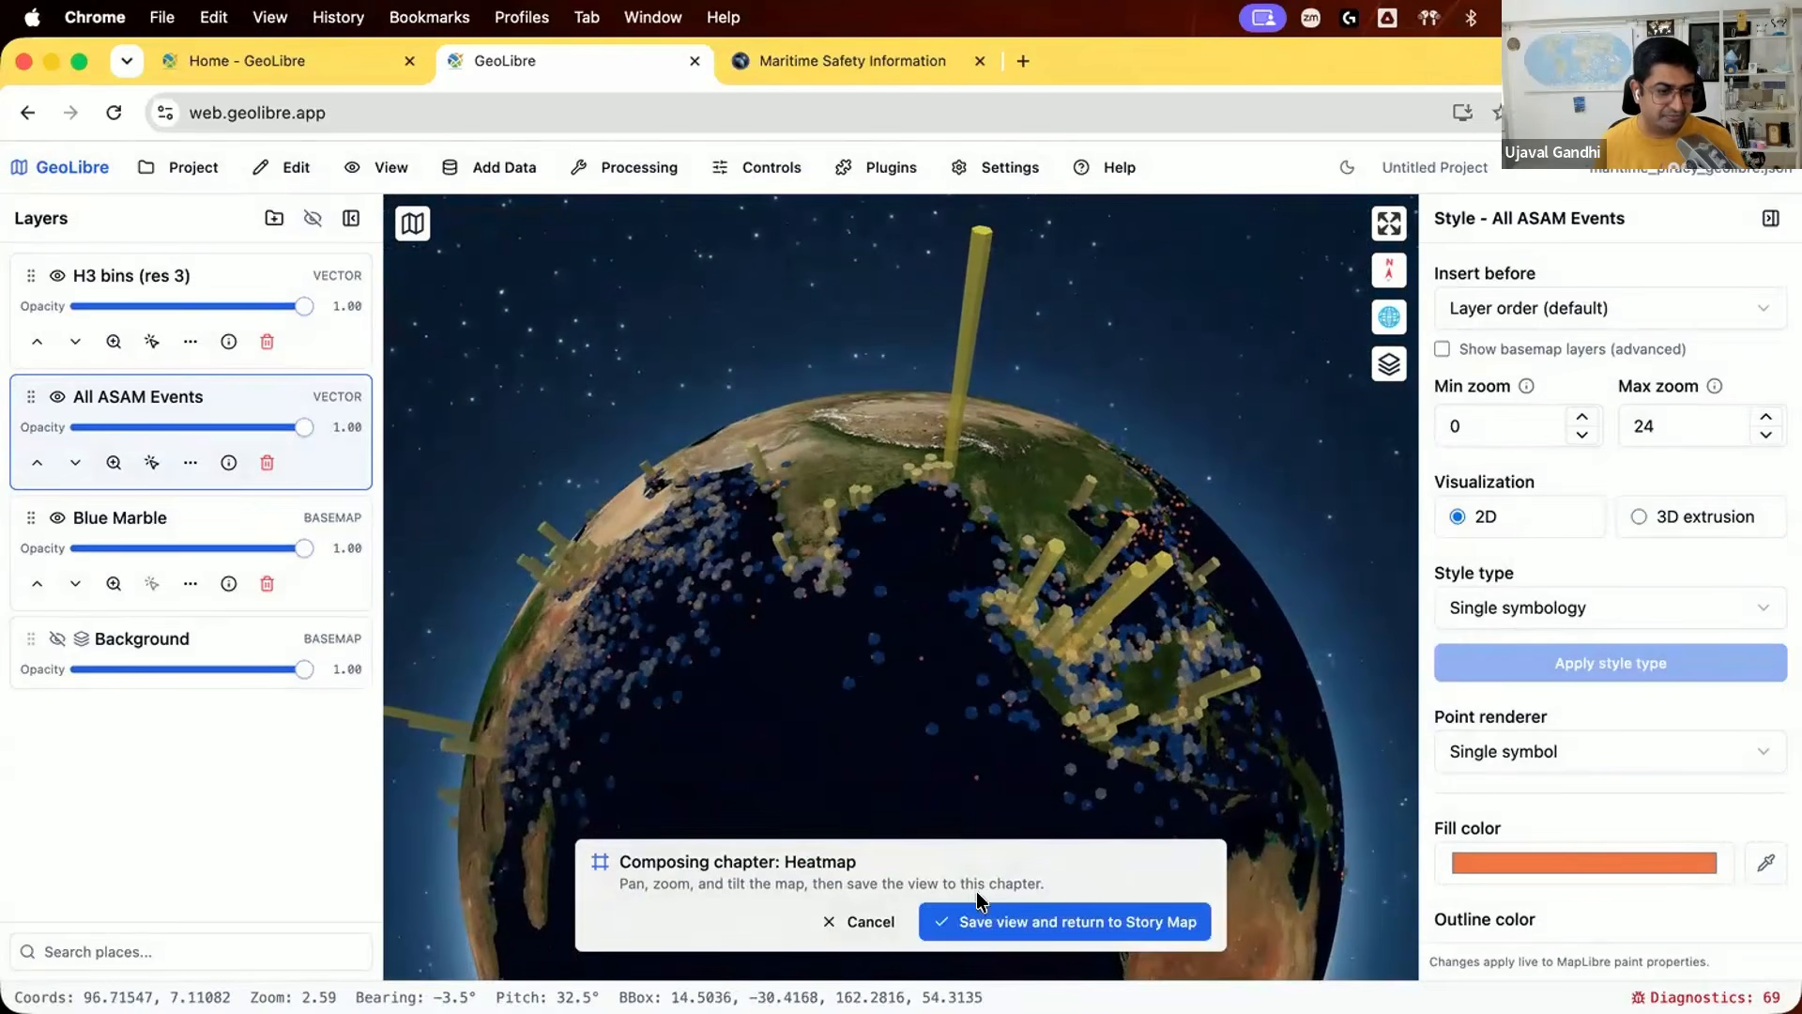
pyautogui.click(996, 927)
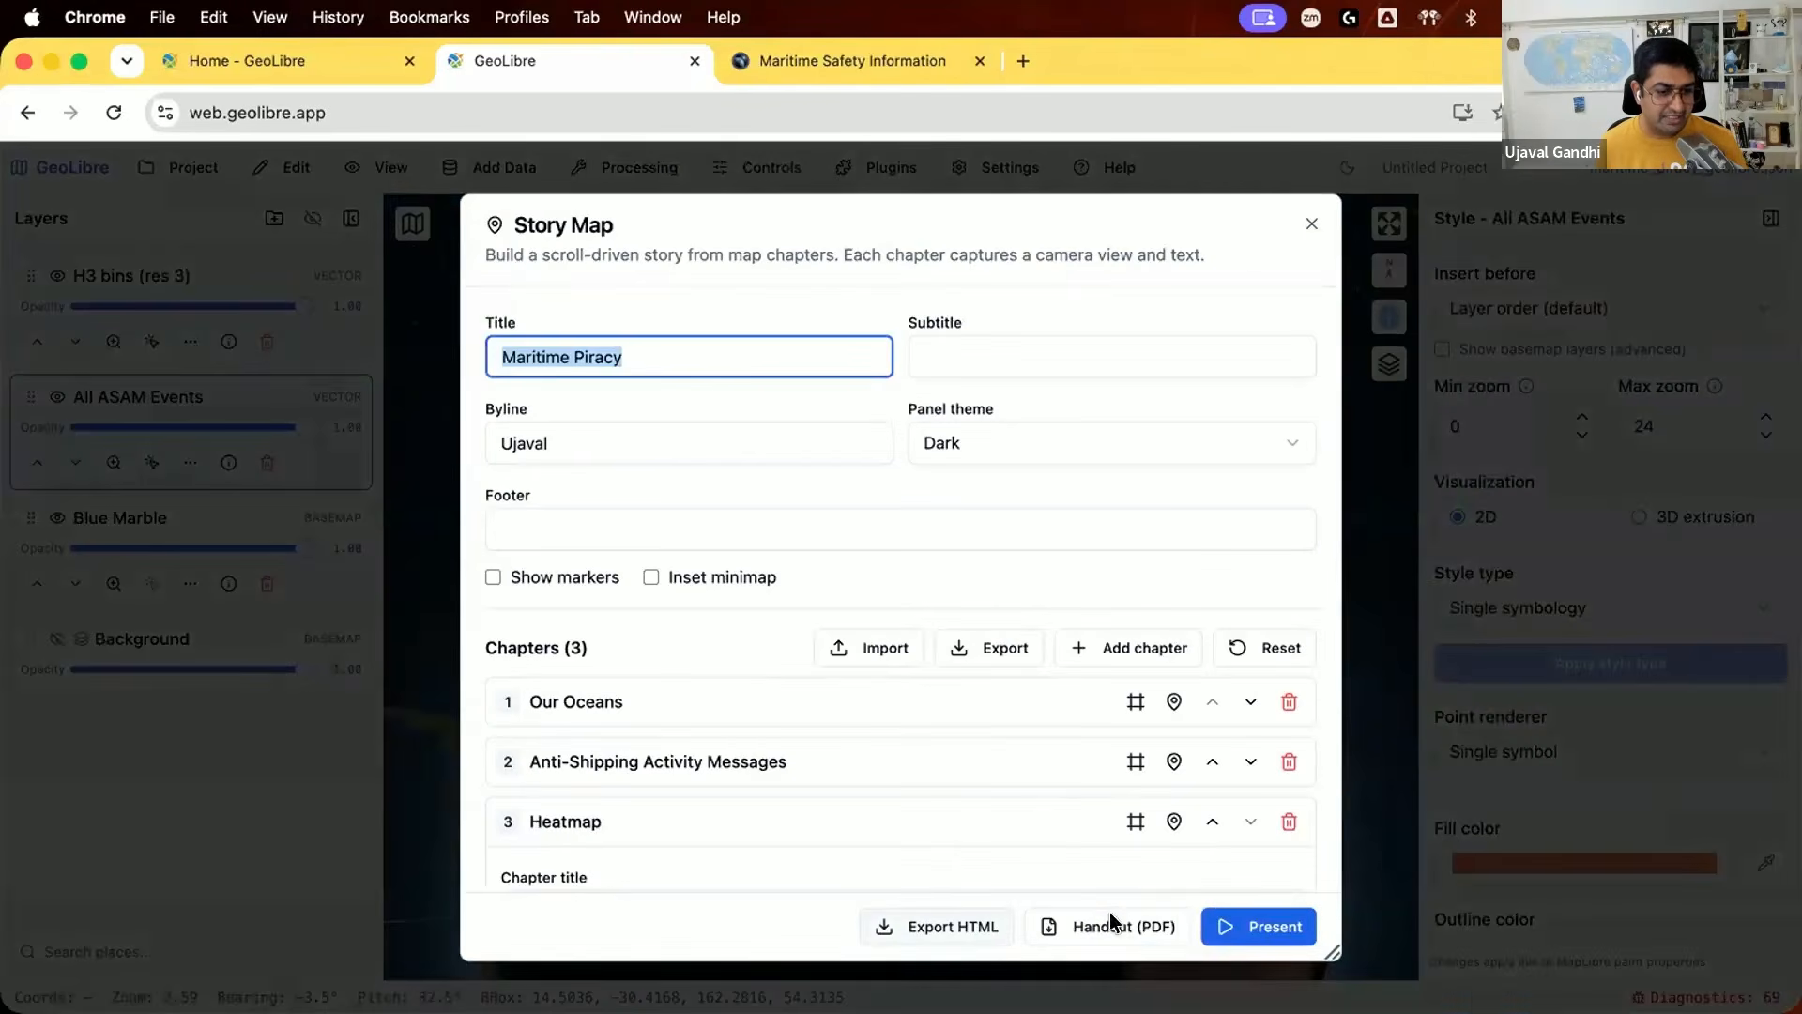
# Step: Present the story map, go through the Our Oceans, Anti-Shipping Activity Messages and Heatmap chapters in both directions, and exit the presentation
pyautogui.click(1235, 916)
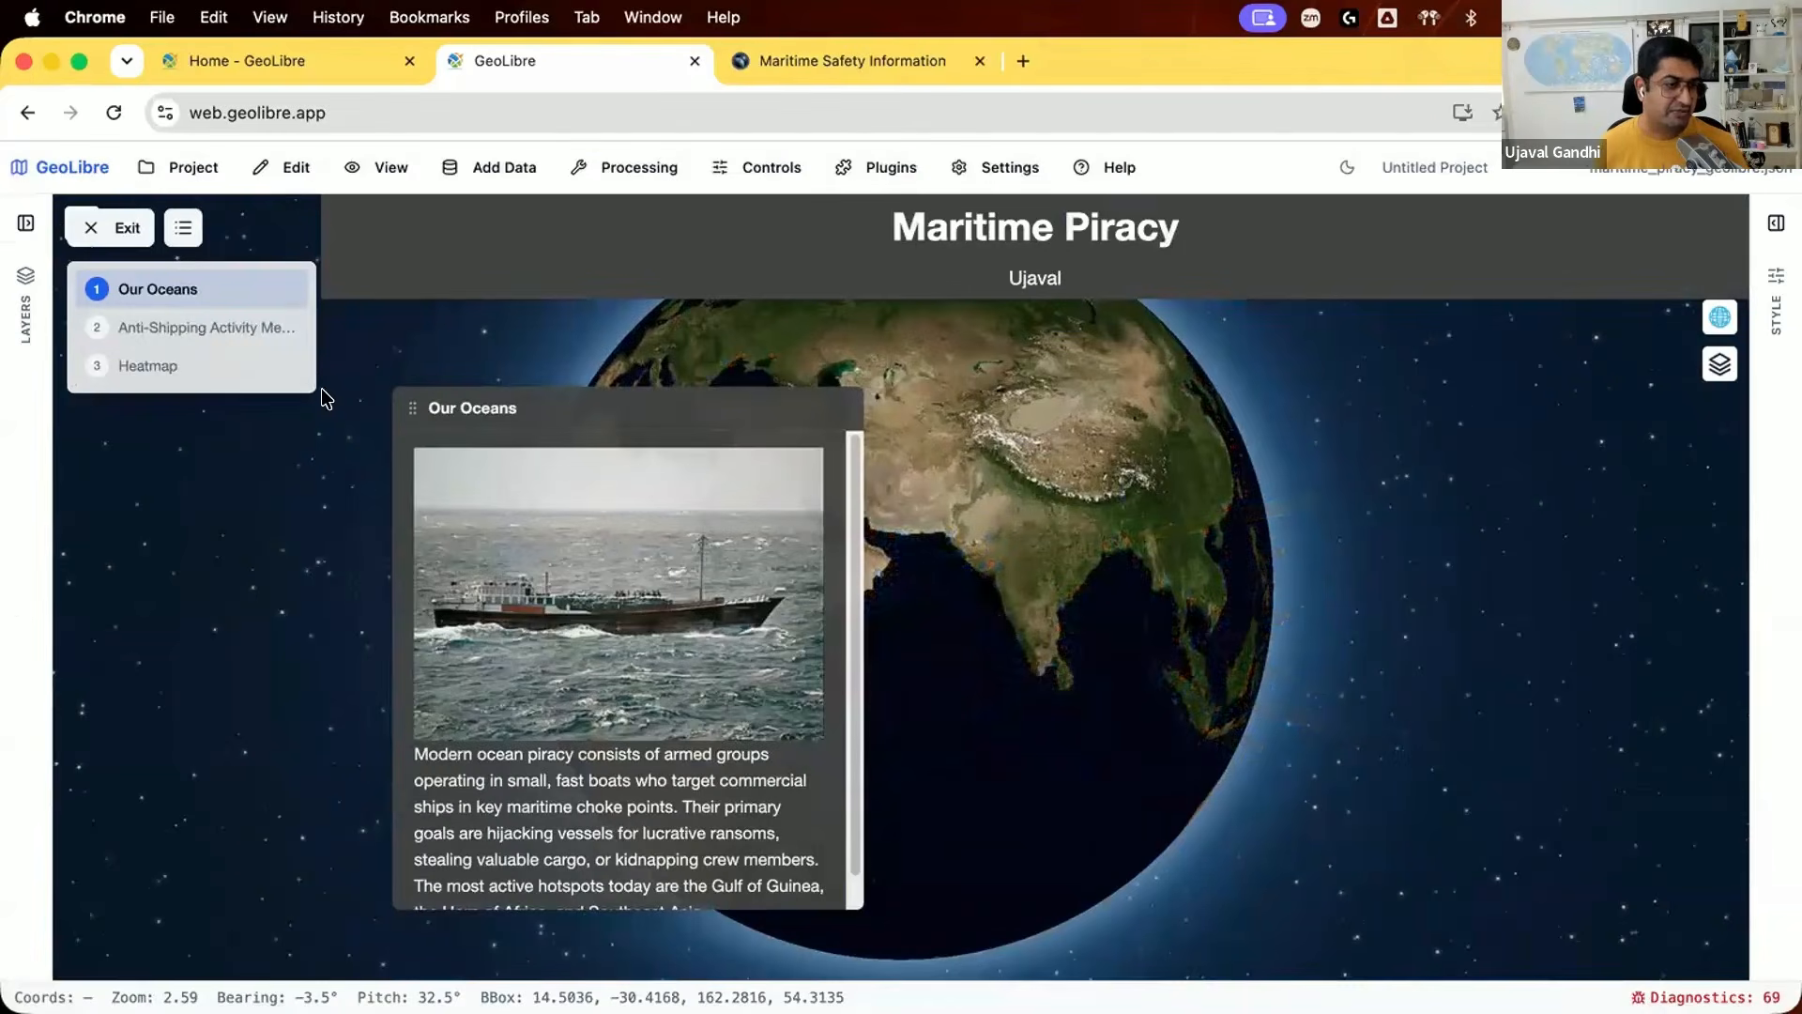
pyautogui.click(202, 317)
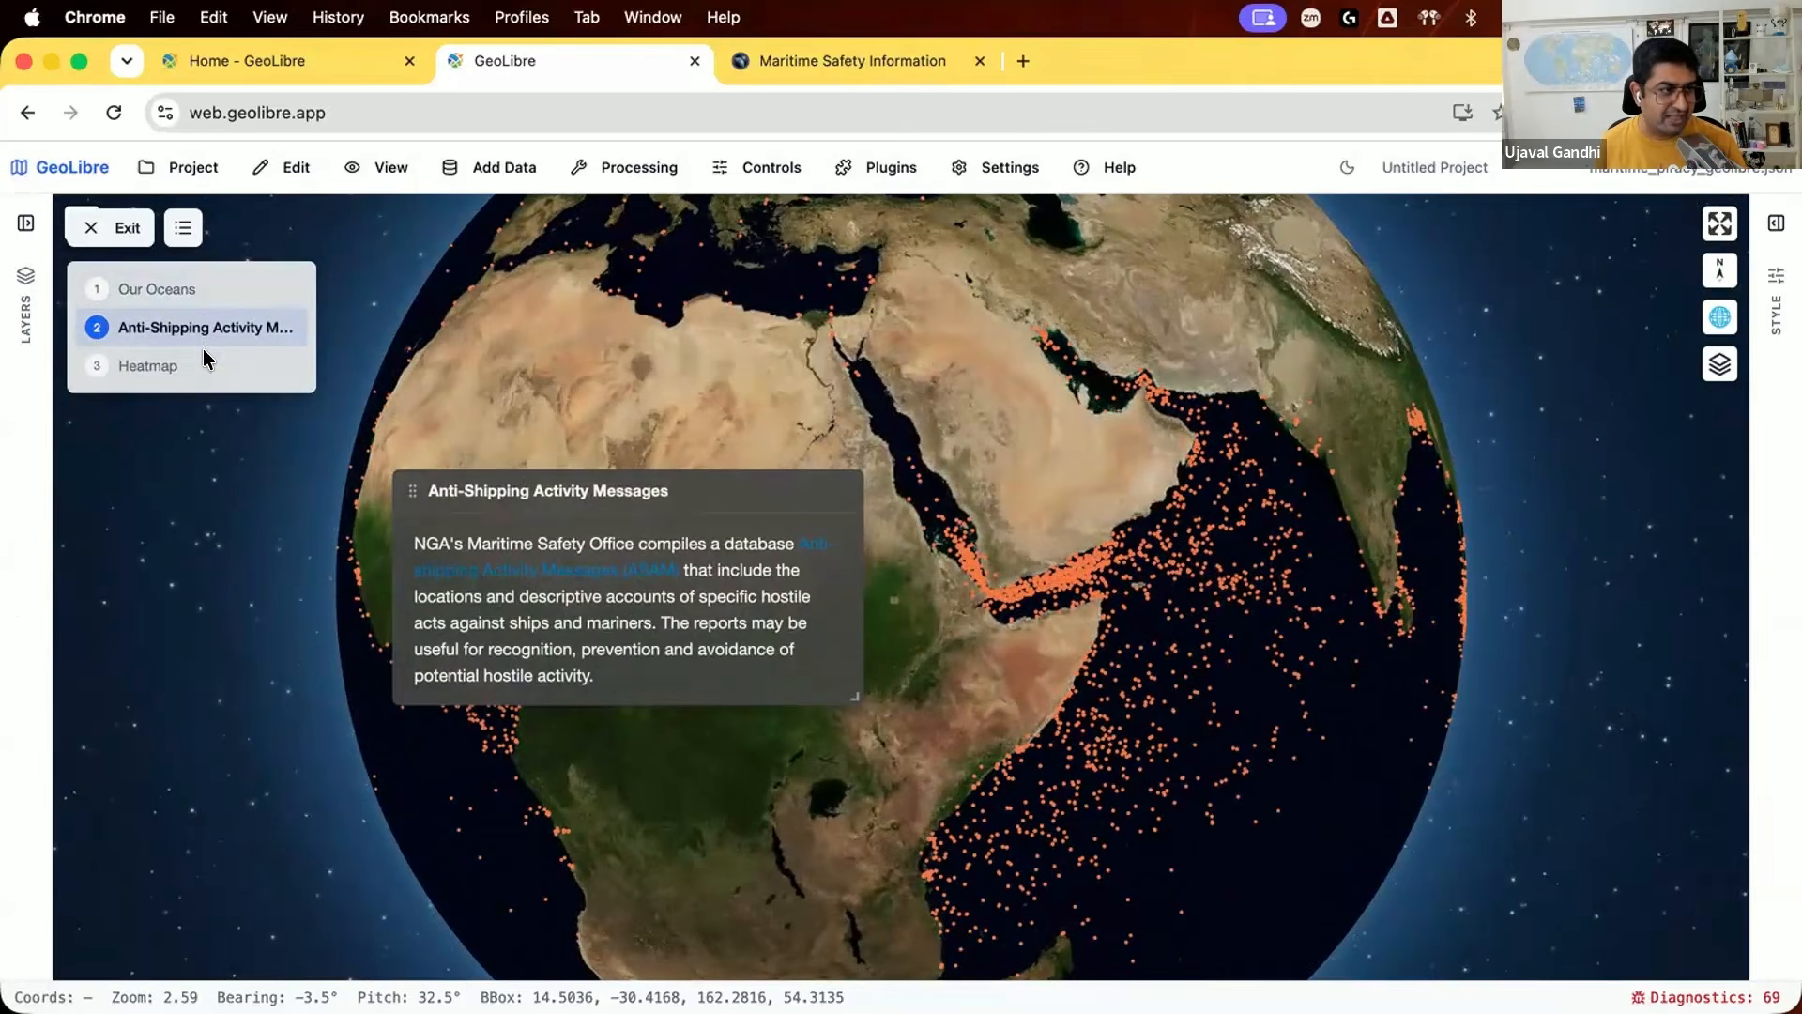
pyautogui.click(206, 358)
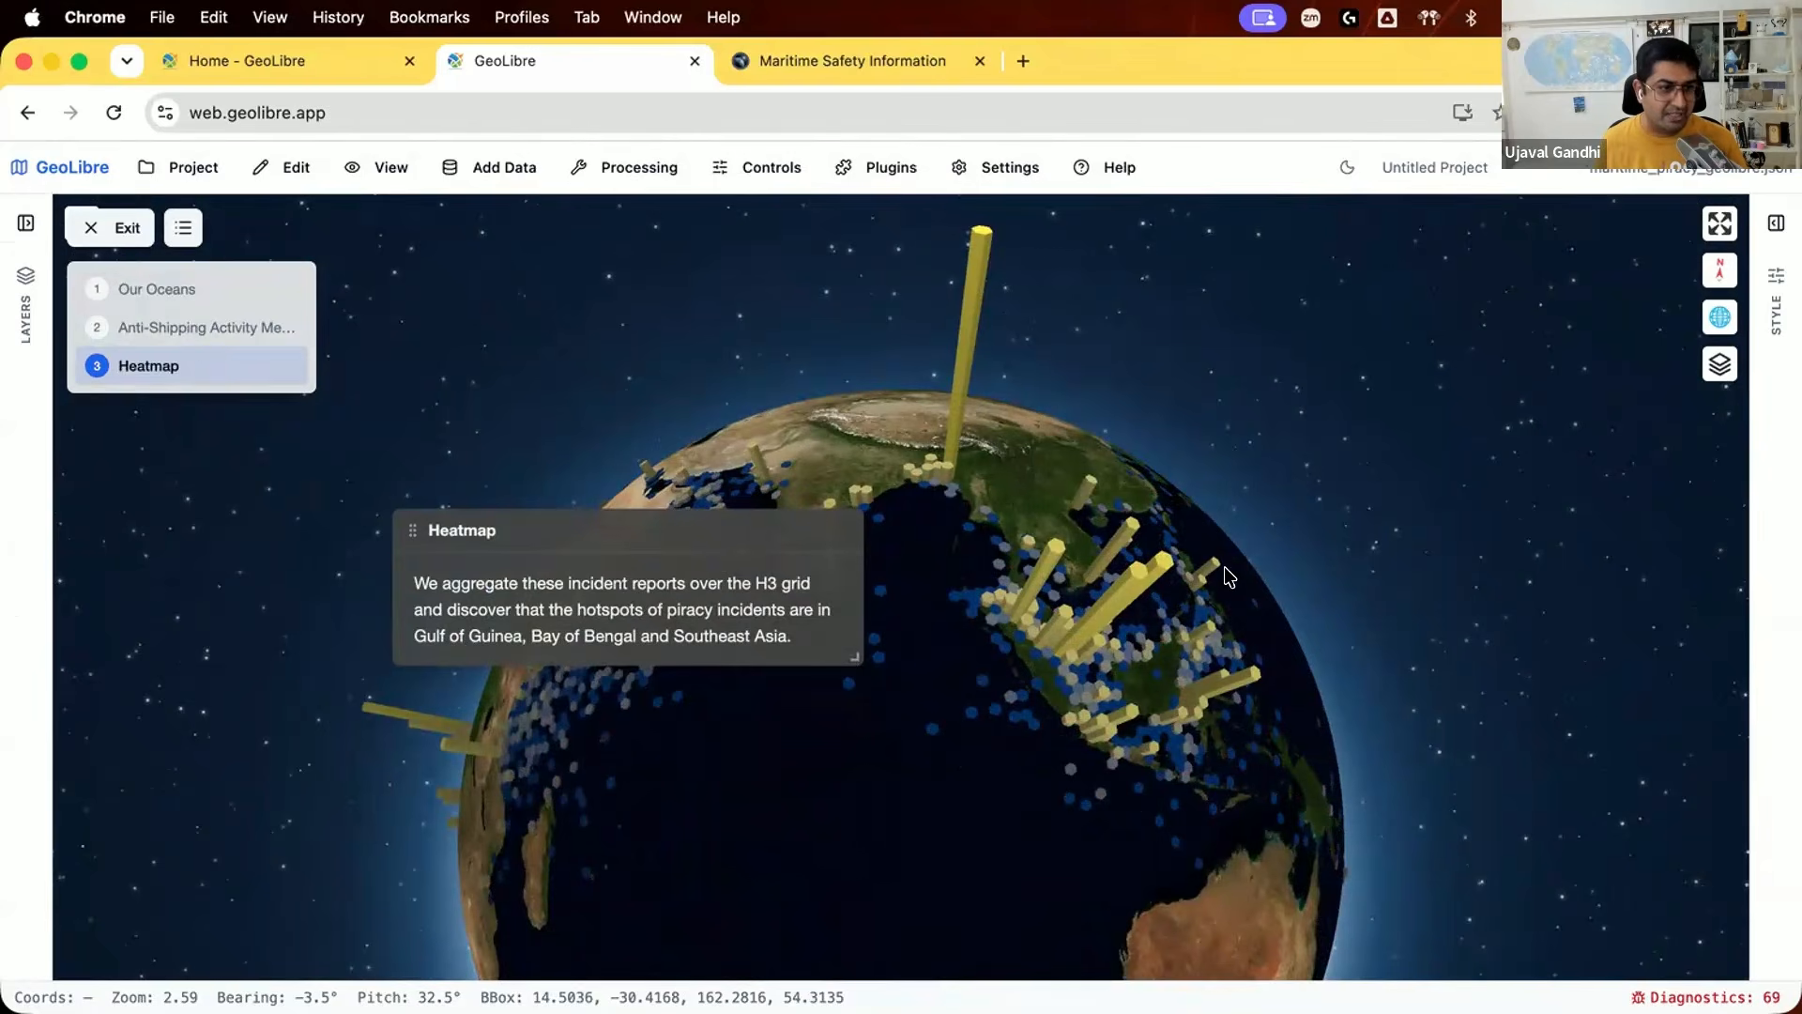
pyautogui.scroll(6, 1258, 613)
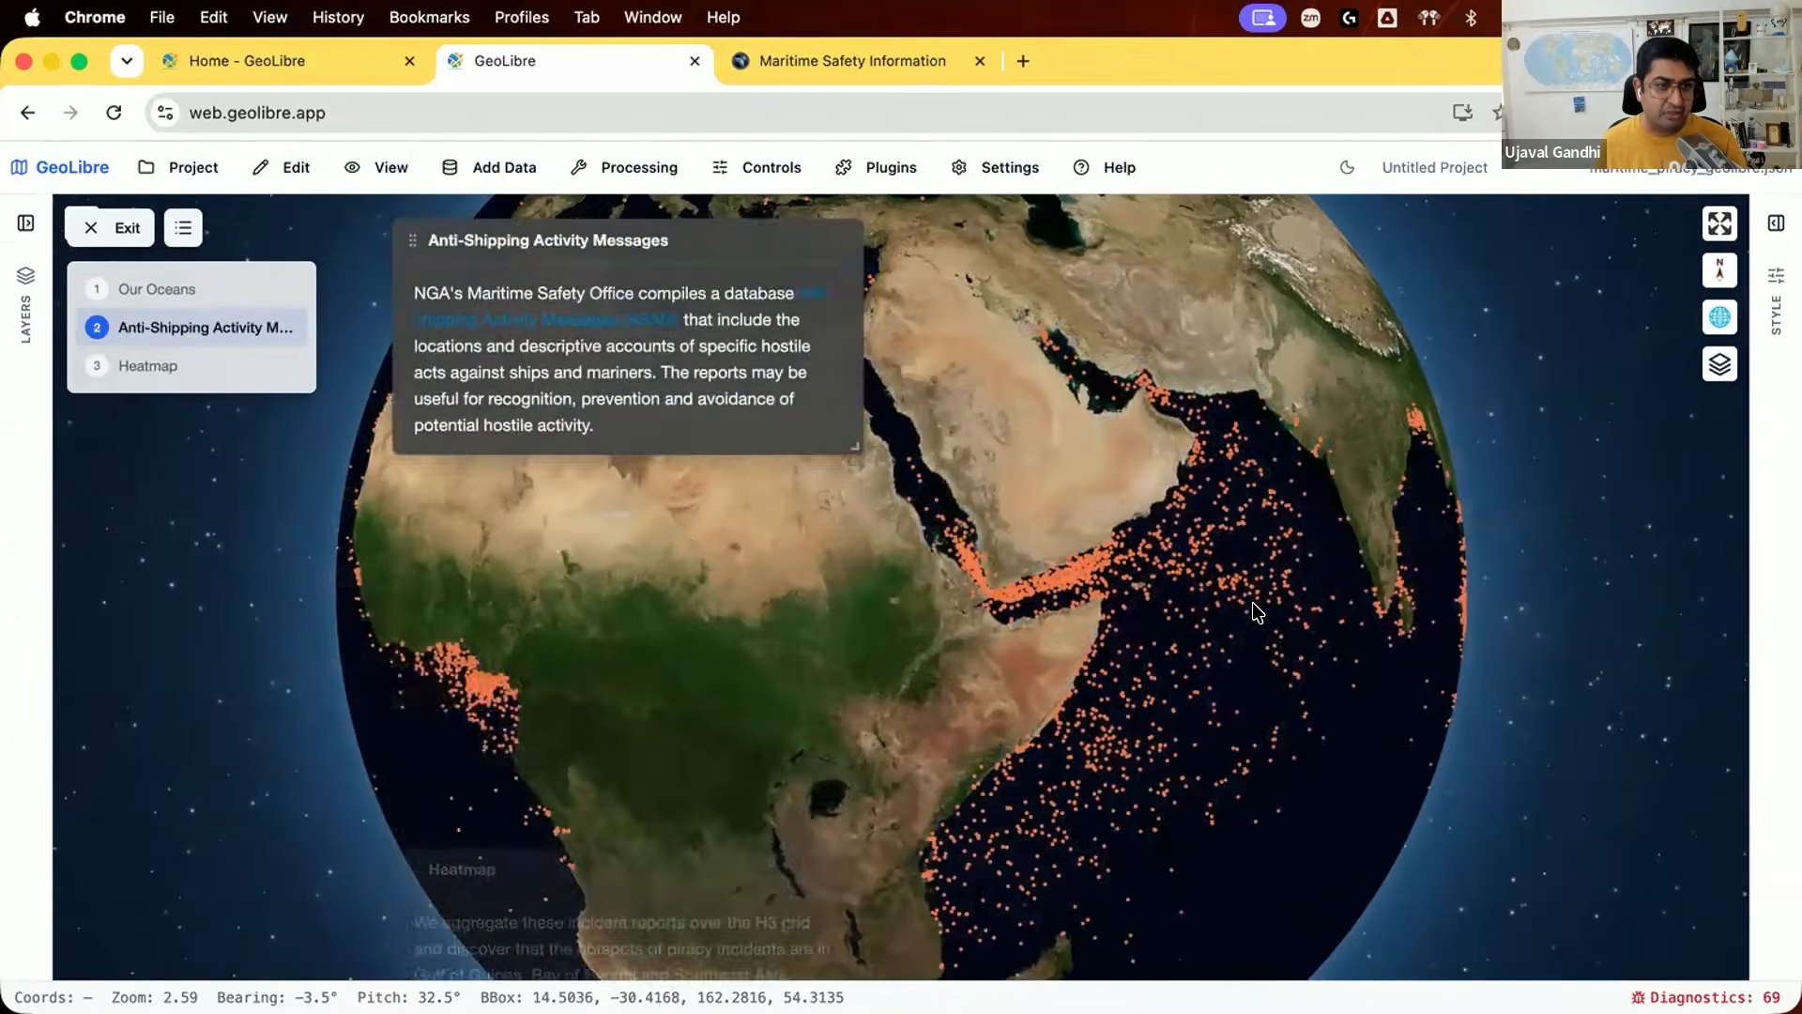
pyautogui.scroll(5, 1169, 521)
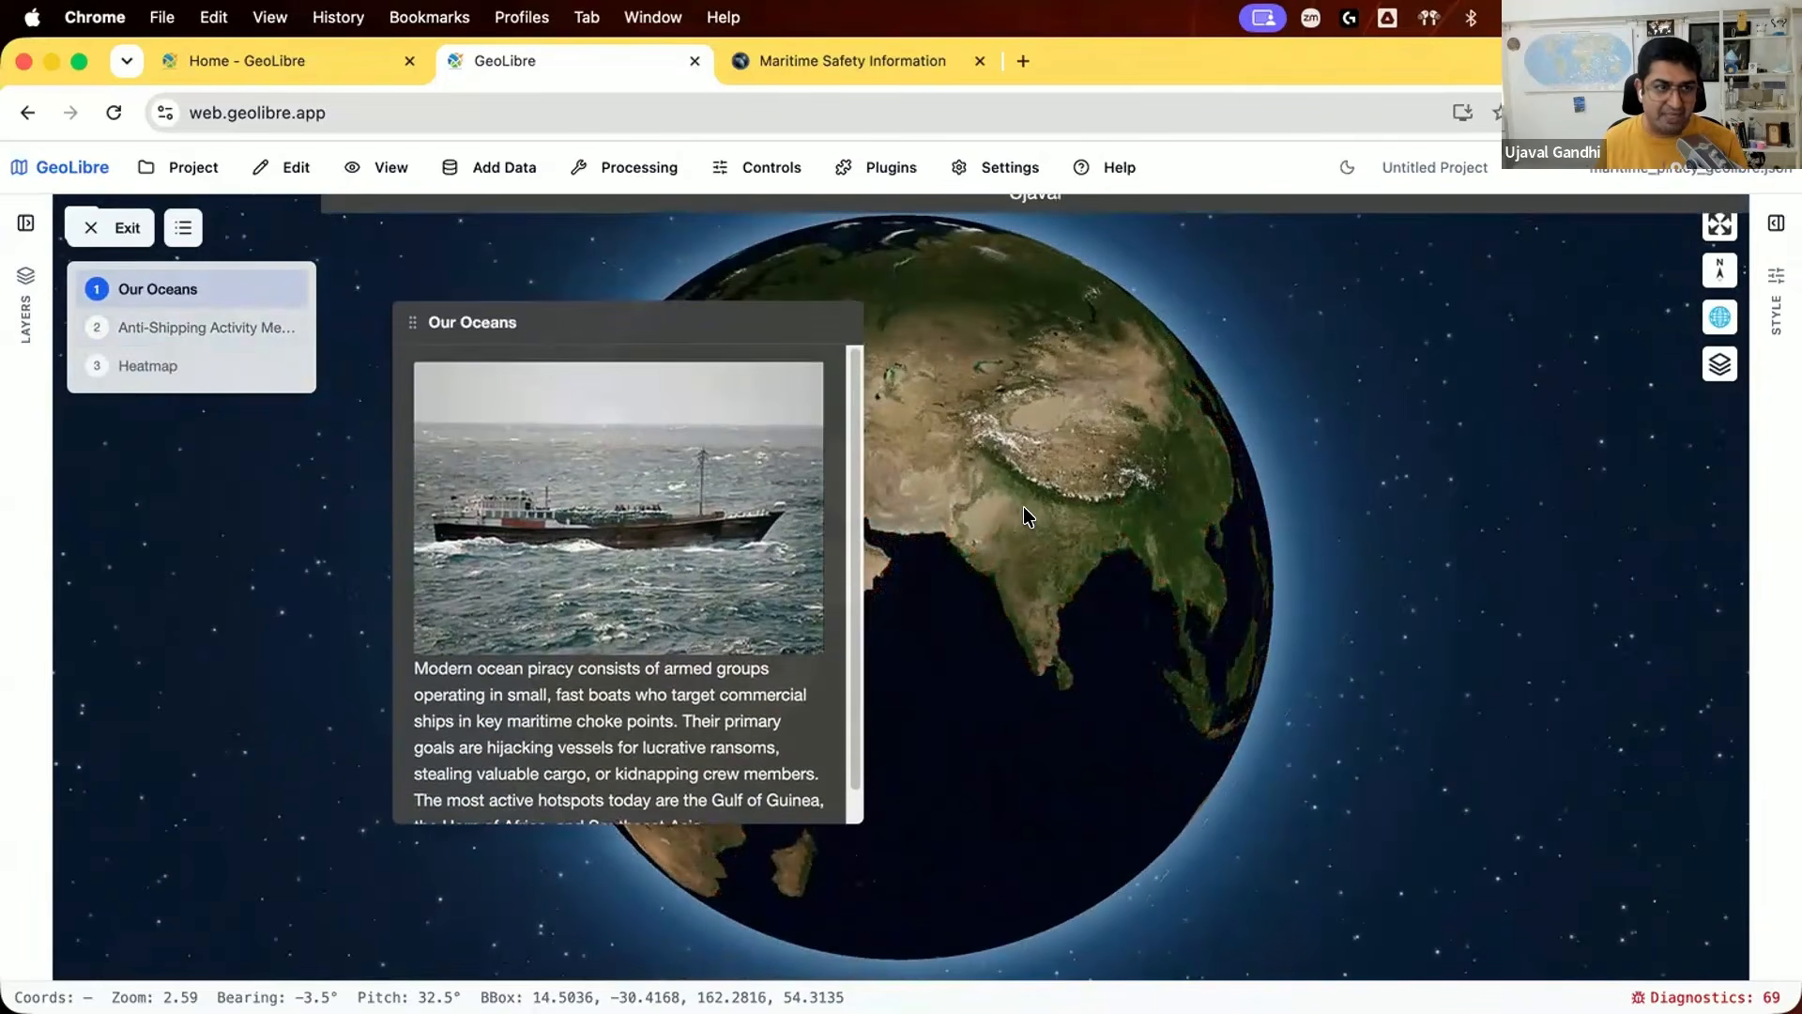
pyautogui.scroll(-5, 1024, 505)
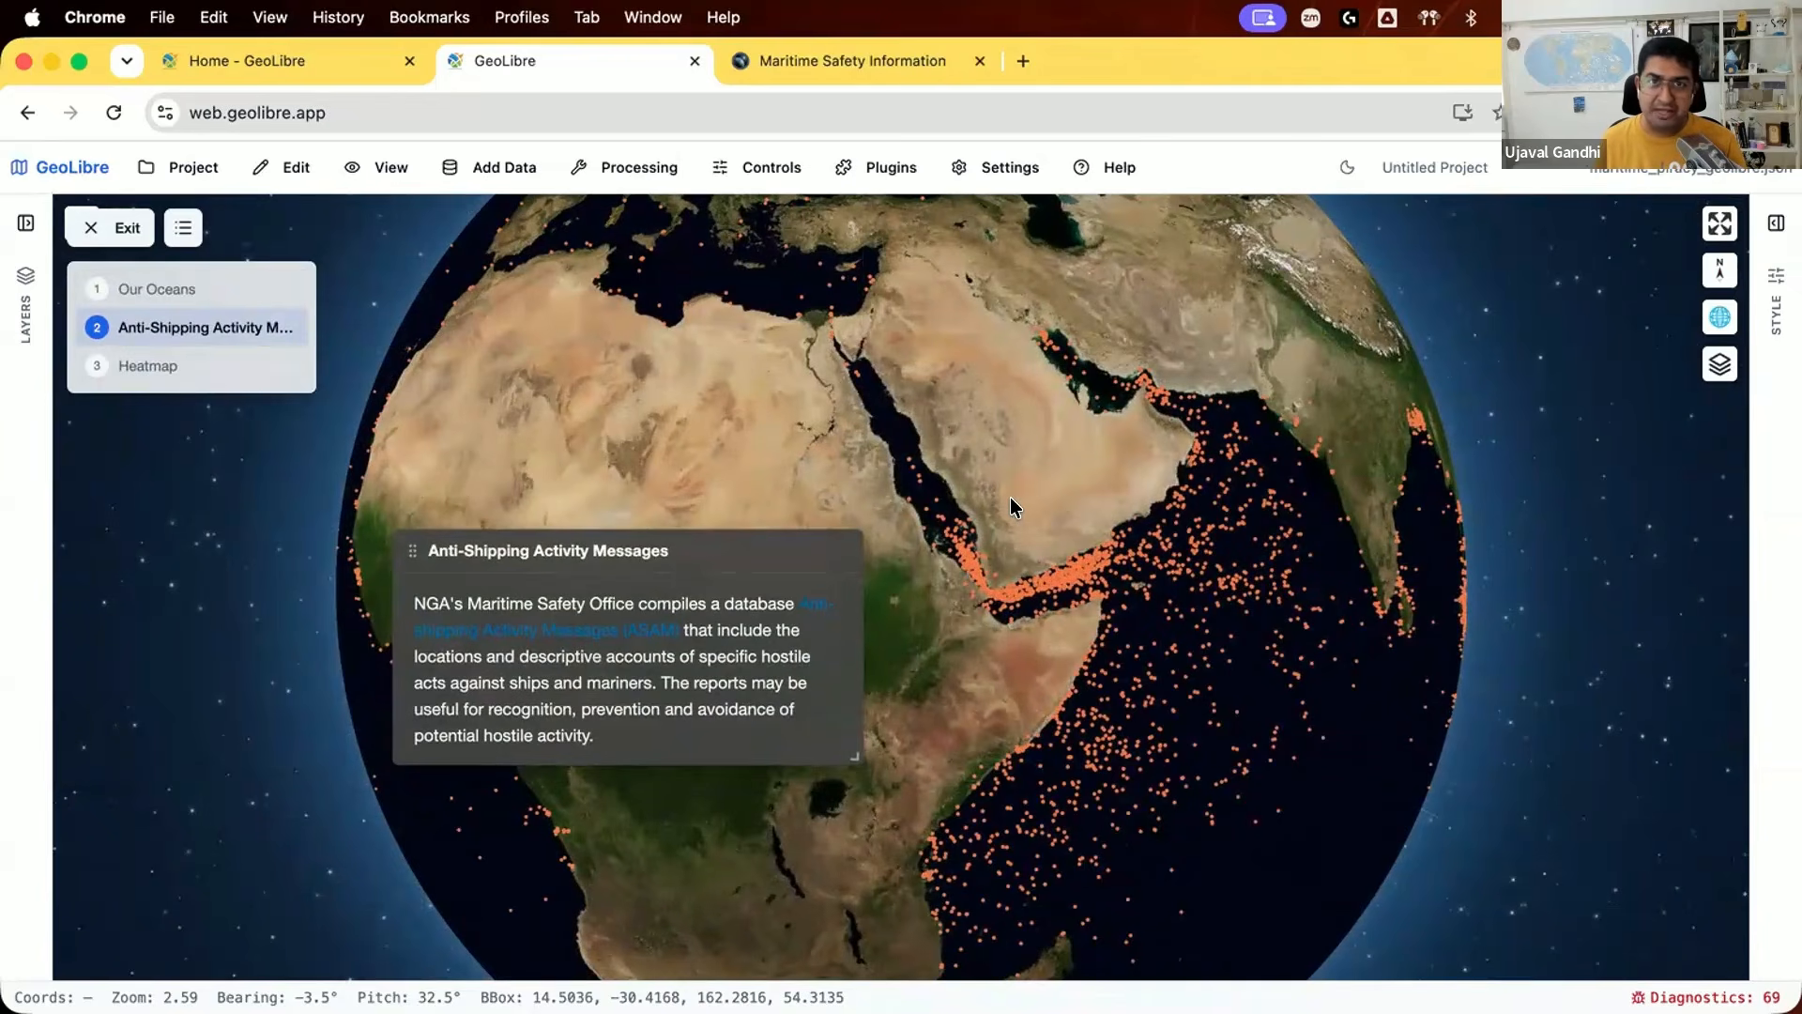
pyautogui.scroll(-5, 1010, 497)
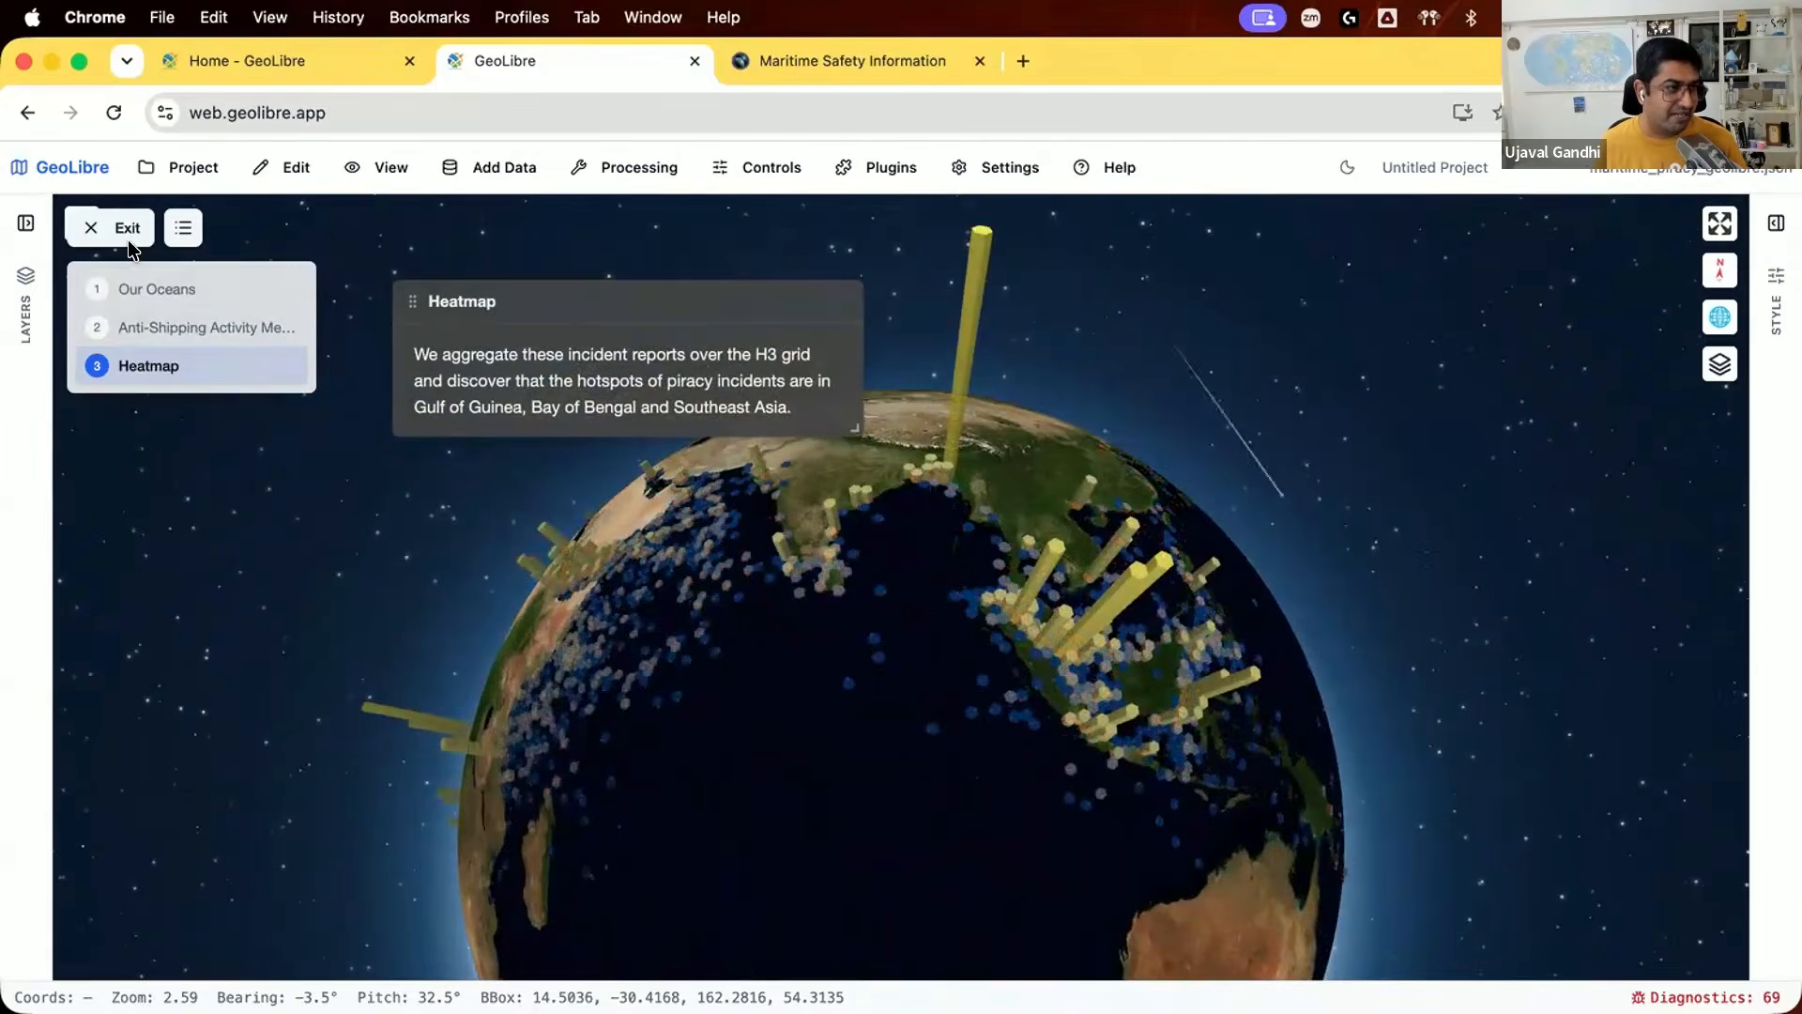
pyautogui.click(123, 229)
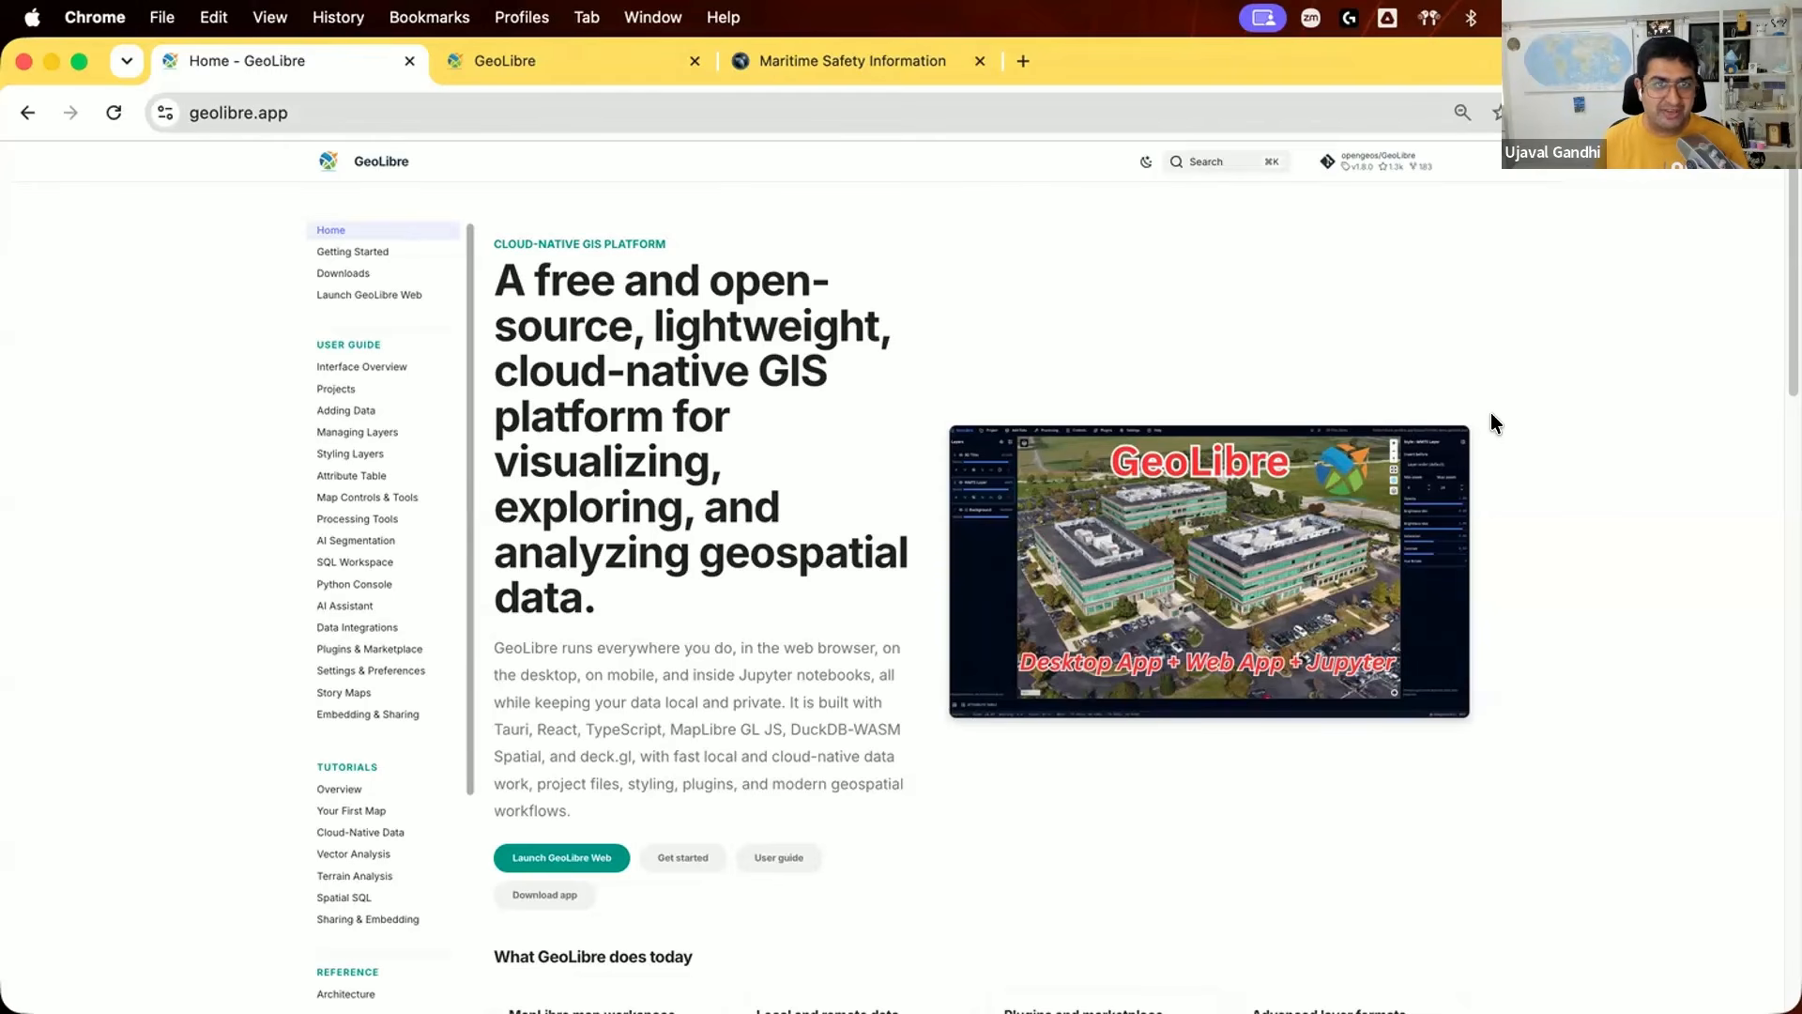
# Step: Open the opengeos/GeoLibre GitHub repository from the GeoLibre home page and view the profile summary of the latest commit's author
pyautogui.click(1407, 155)
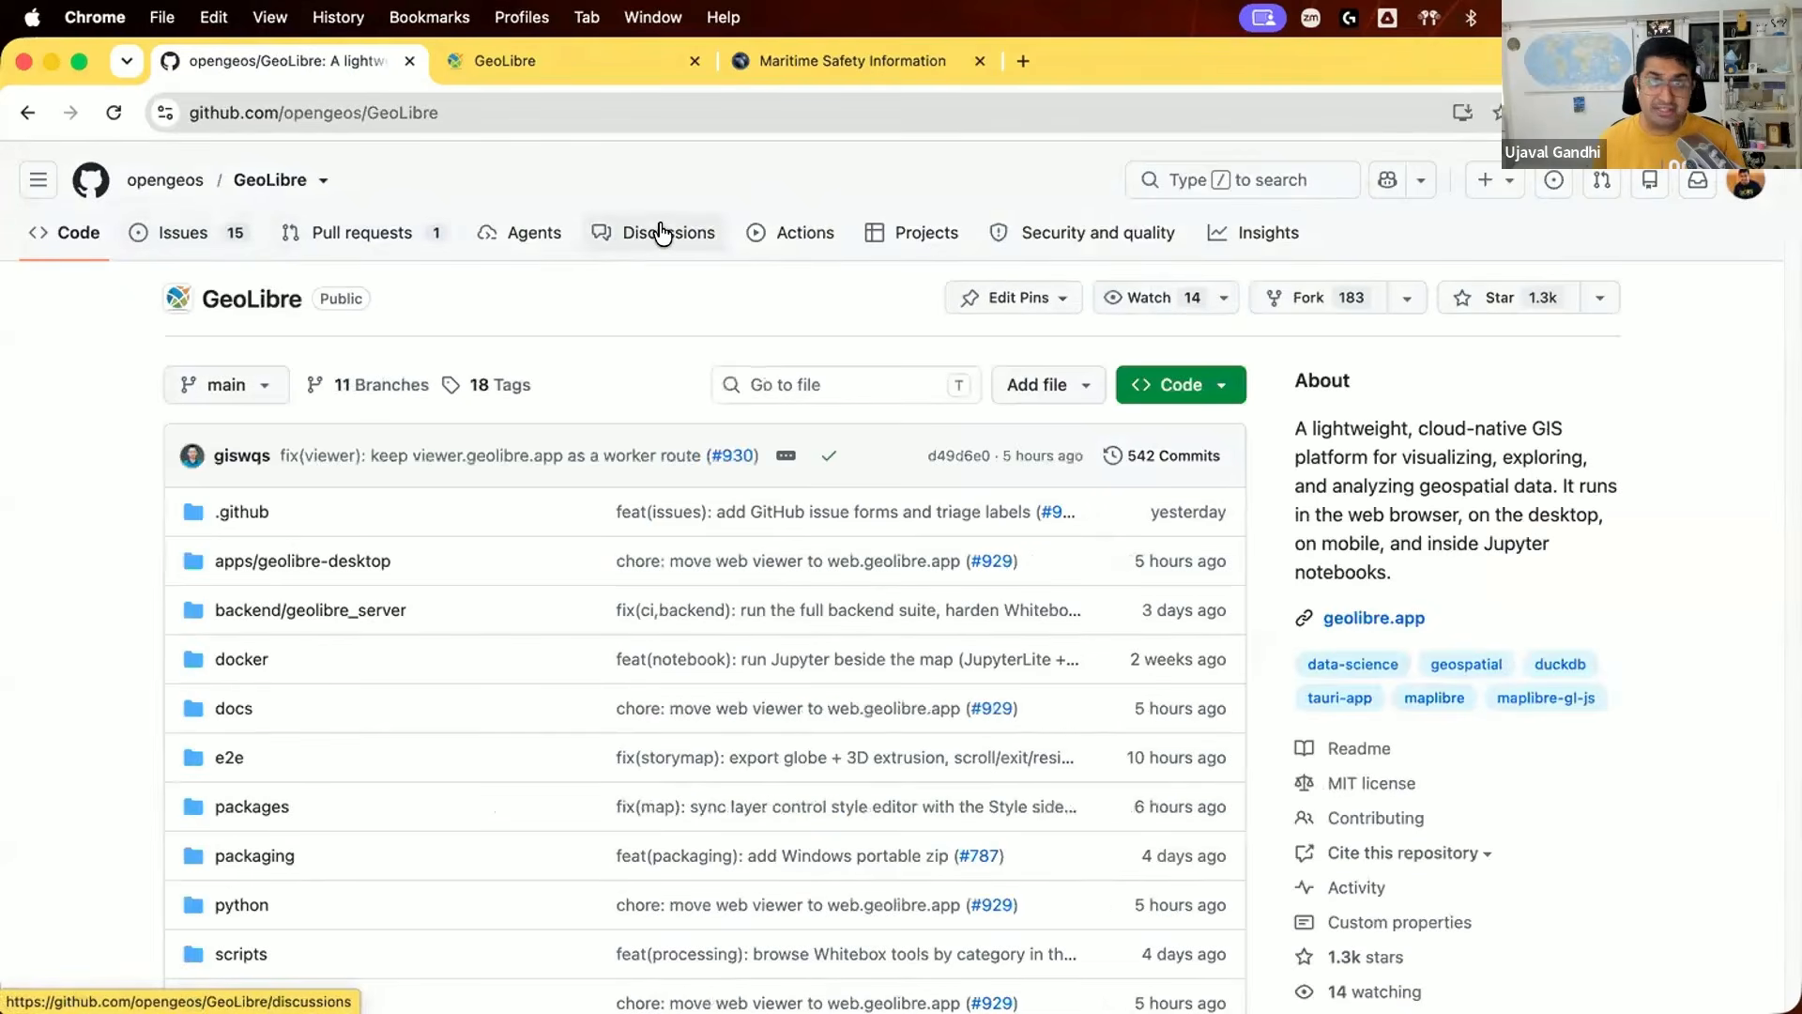
pyautogui.moveTo(242, 456)
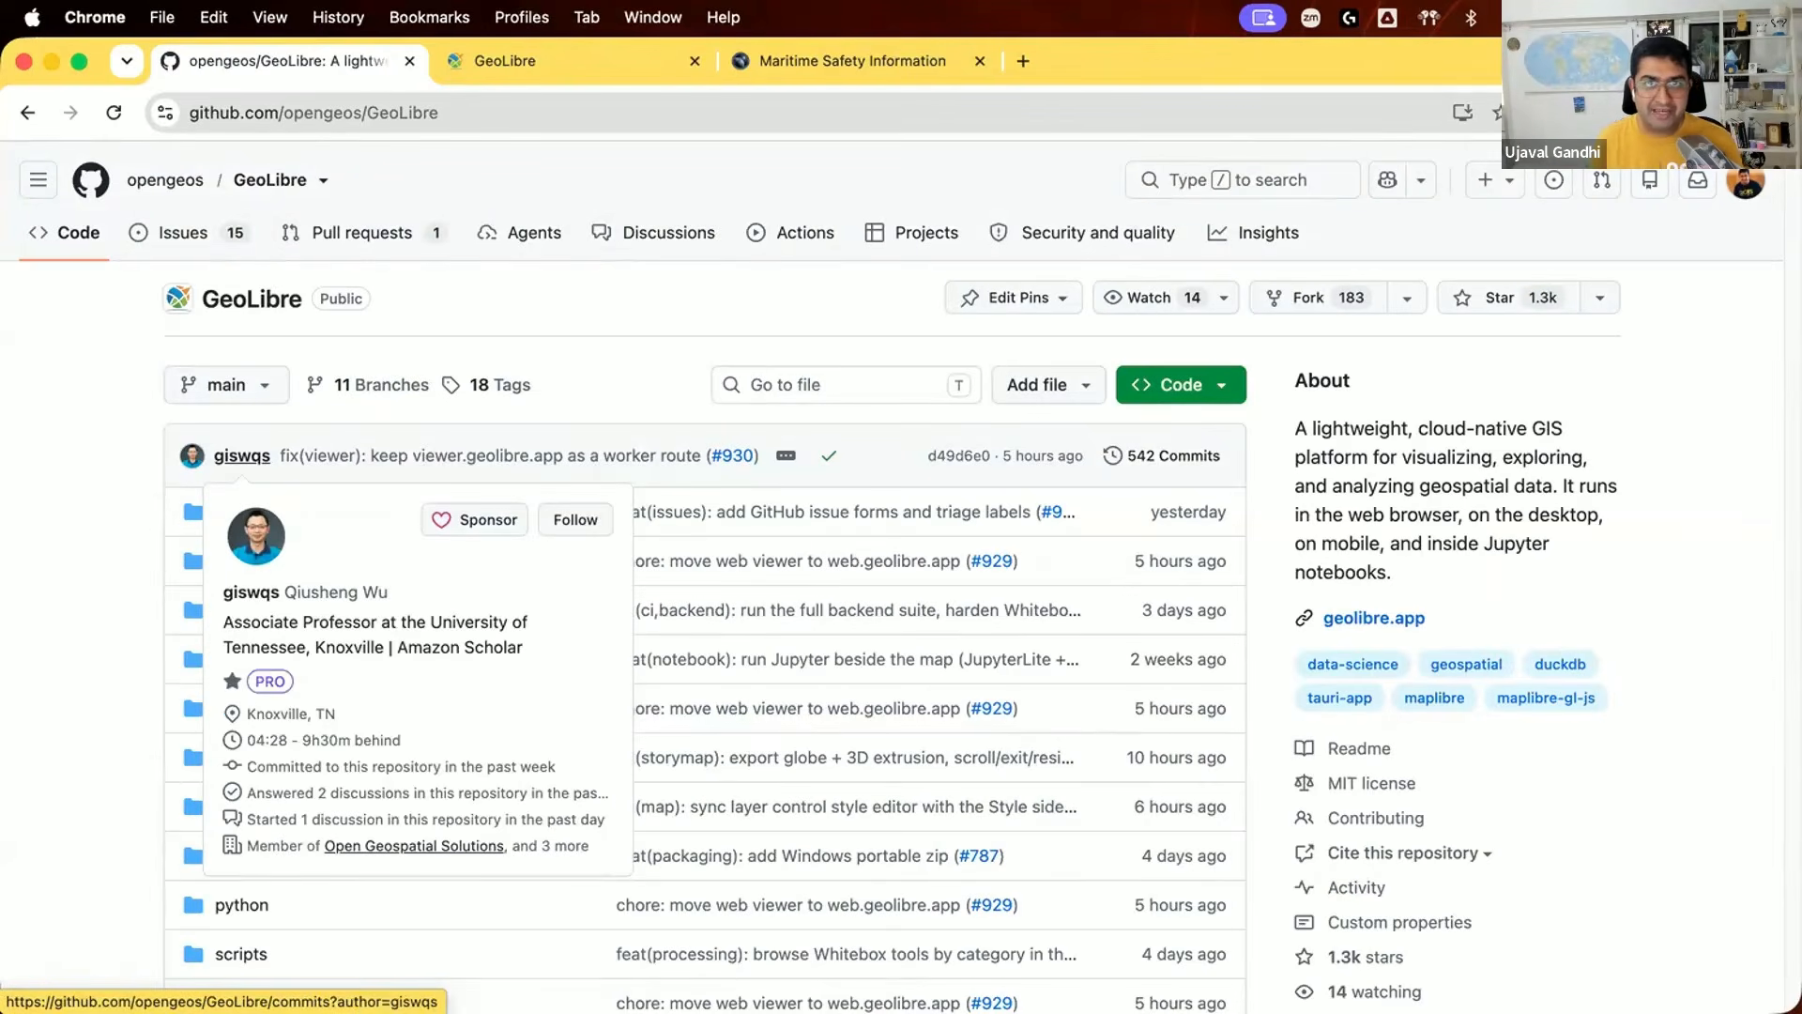